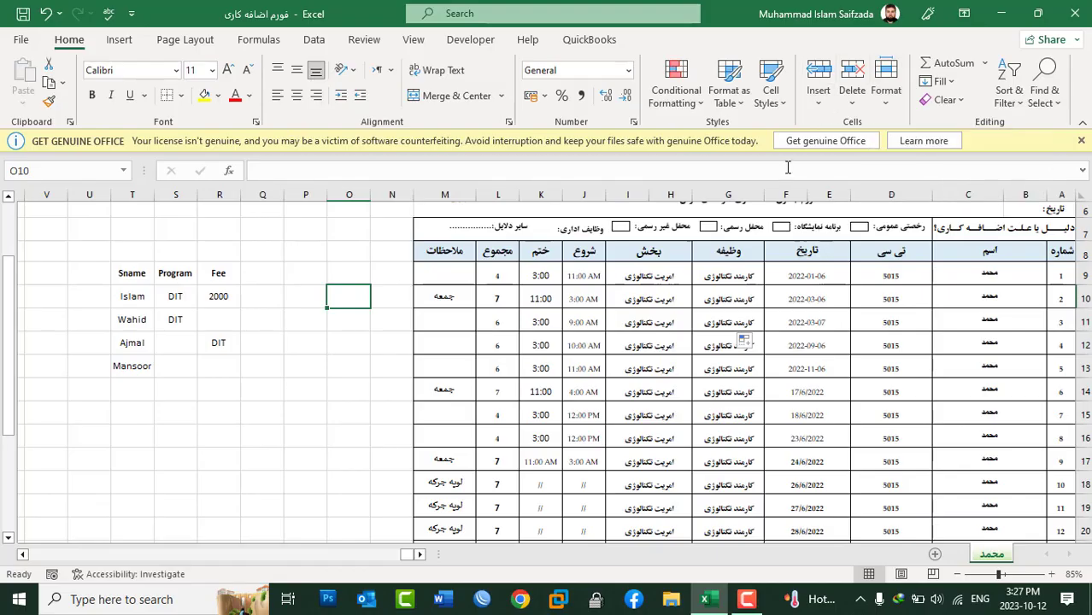
# Step: Examine the overtime form's structure by selecting whole columns G and F and row 9 in turn
pyautogui.click(730, 195)
pyautogui.click(1085, 274)
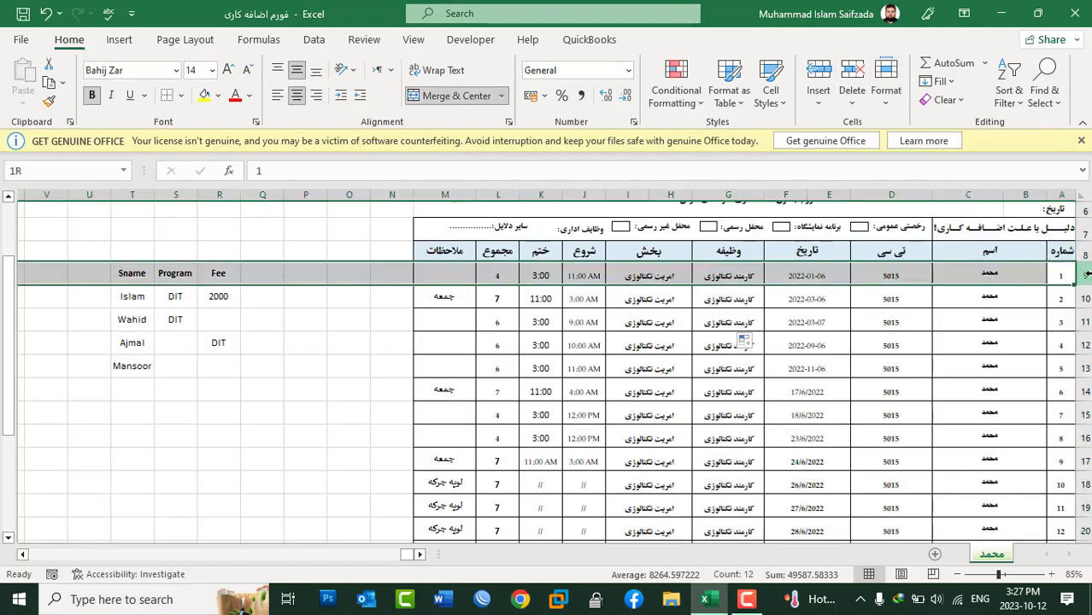
pyautogui.click(350, 275)
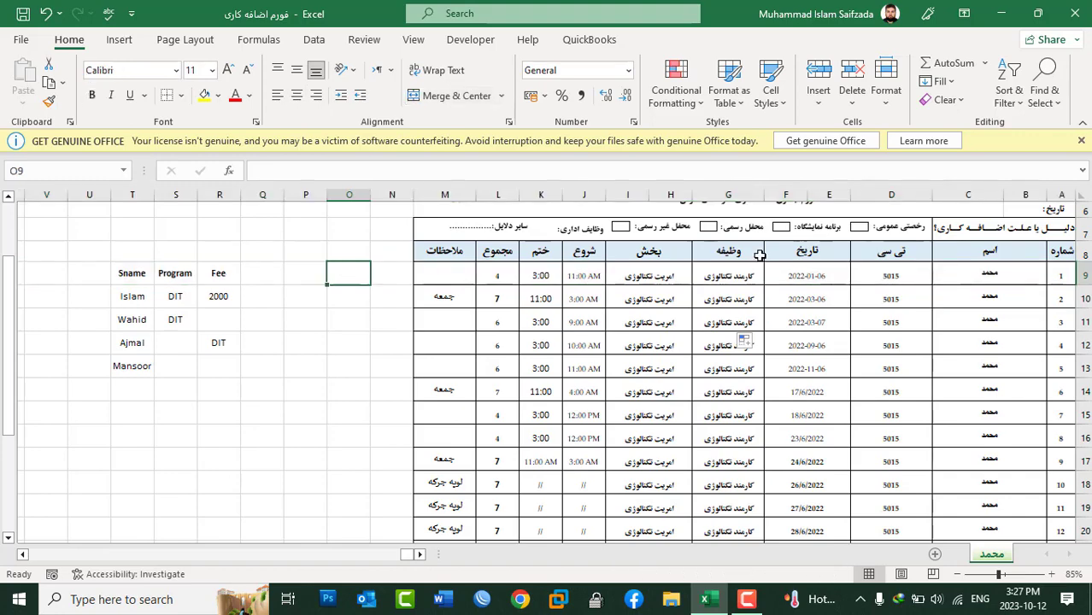
pyautogui.scroll(2, 756, 249)
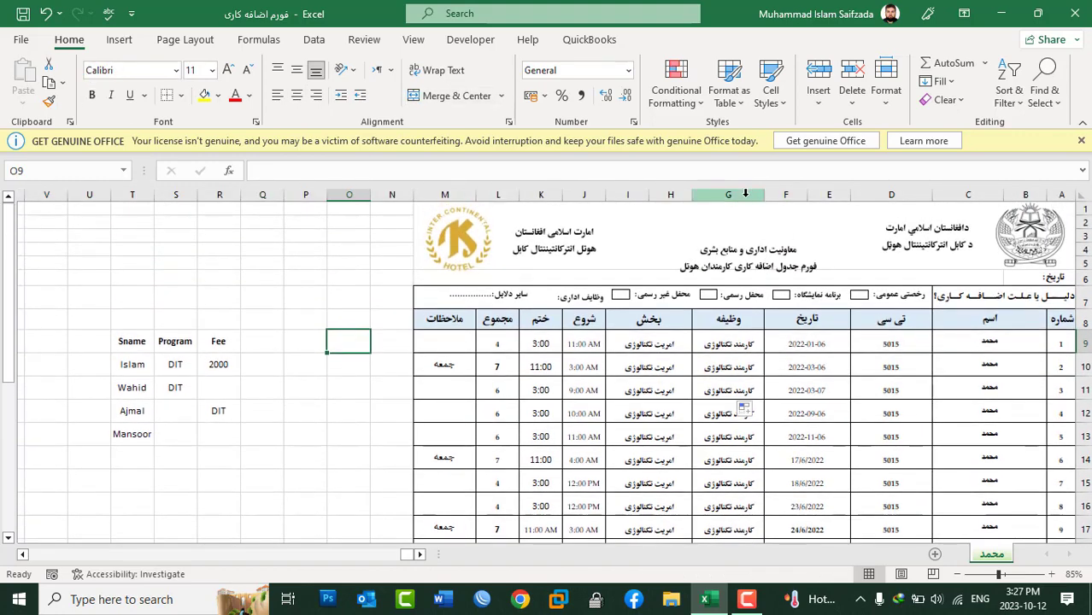
pyautogui.click(734, 195)
pyautogui.click(787, 192)
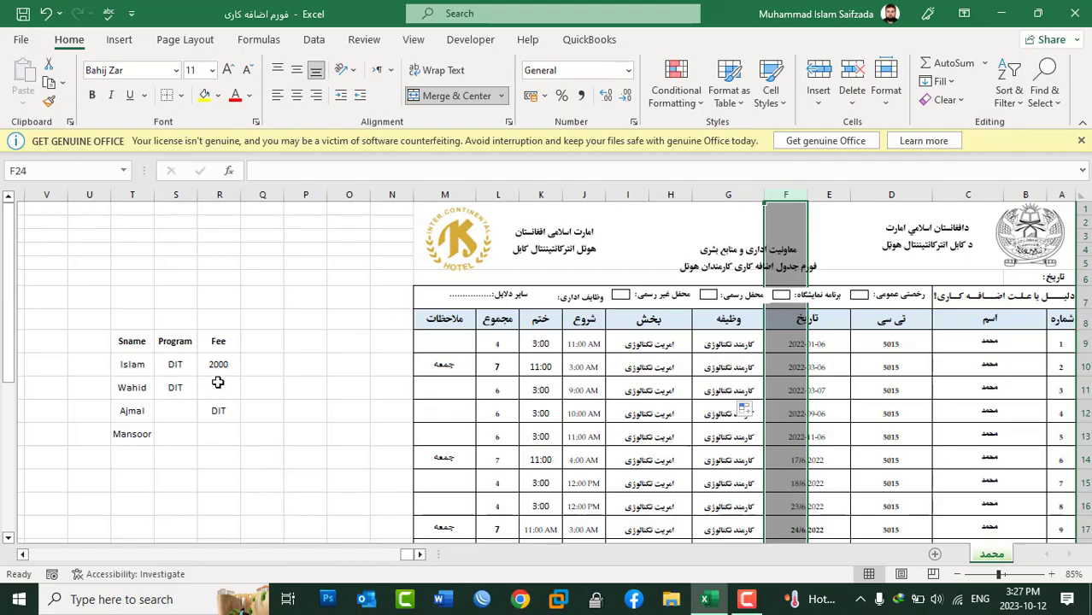
pyautogui.click(1087, 342)
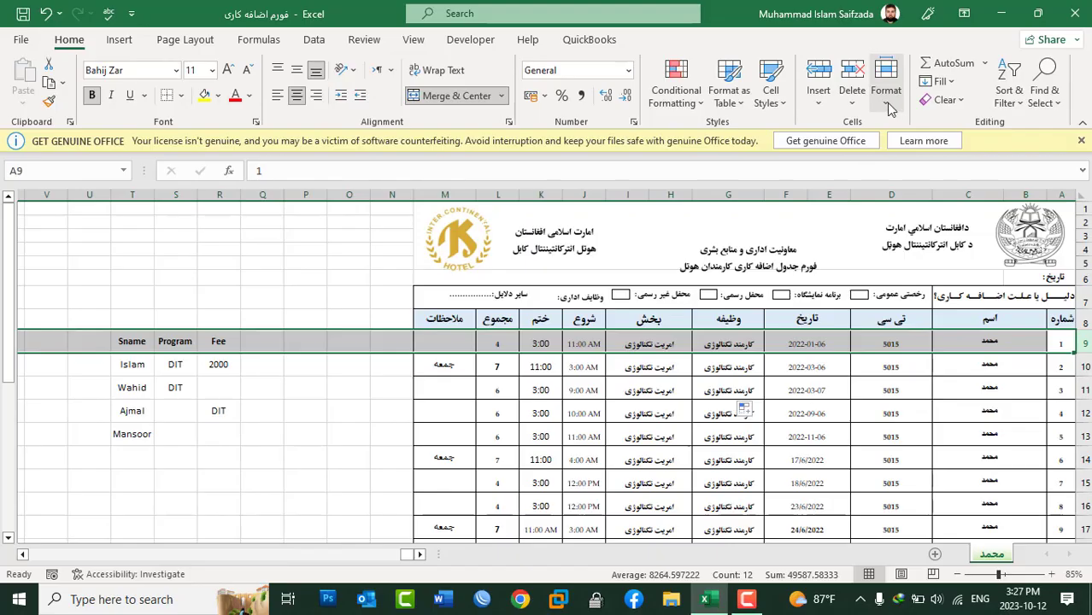
pyautogui.click(324, 363)
pyautogui.click(346, 360)
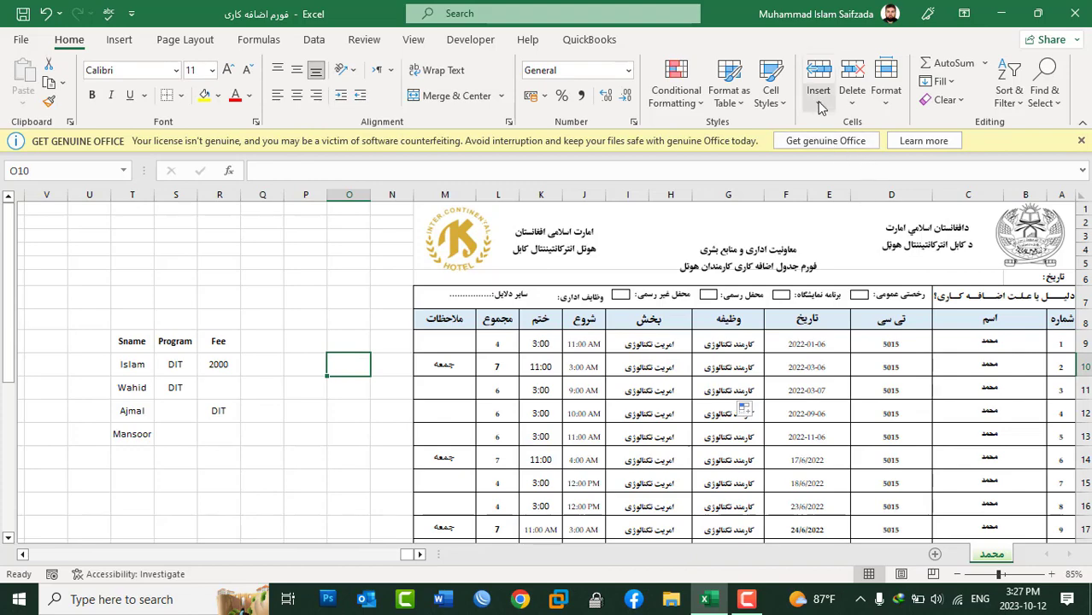
pyautogui.click(821, 107)
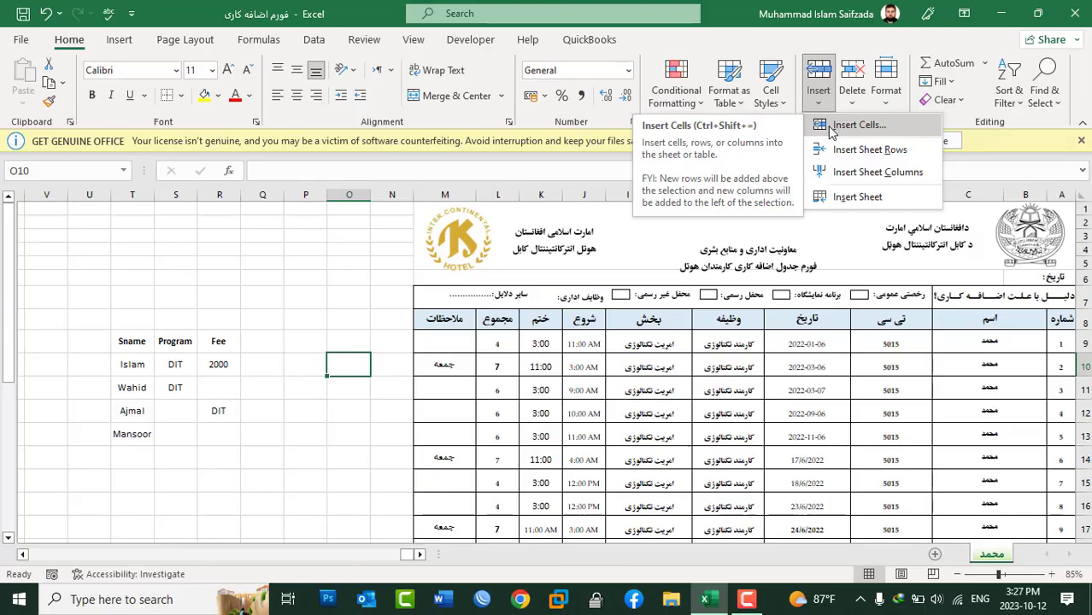
pyautogui.click(854, 126)
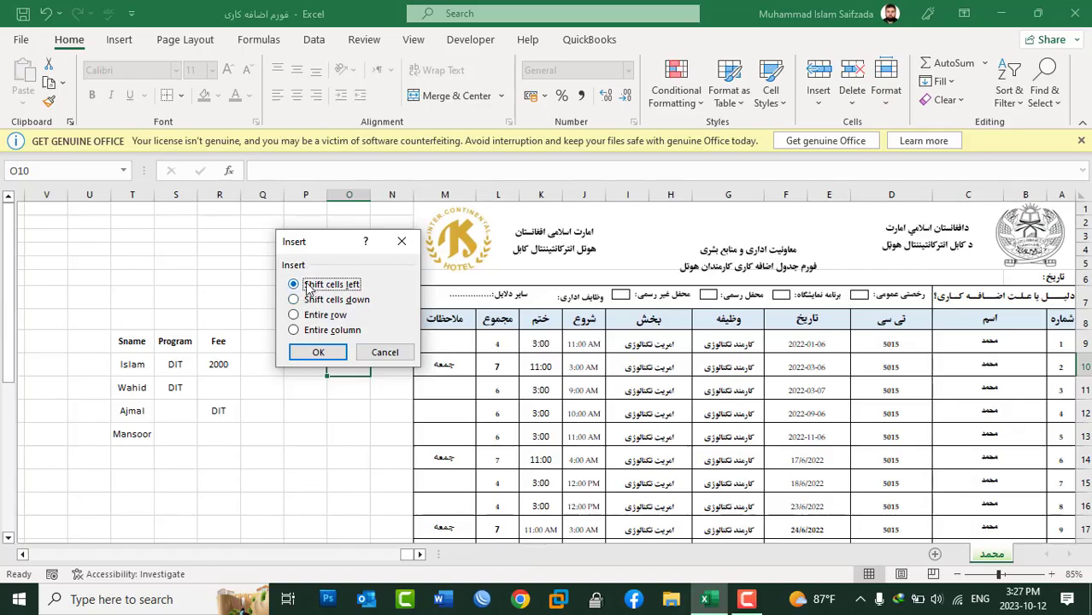
pyautogui.click(384, 353)
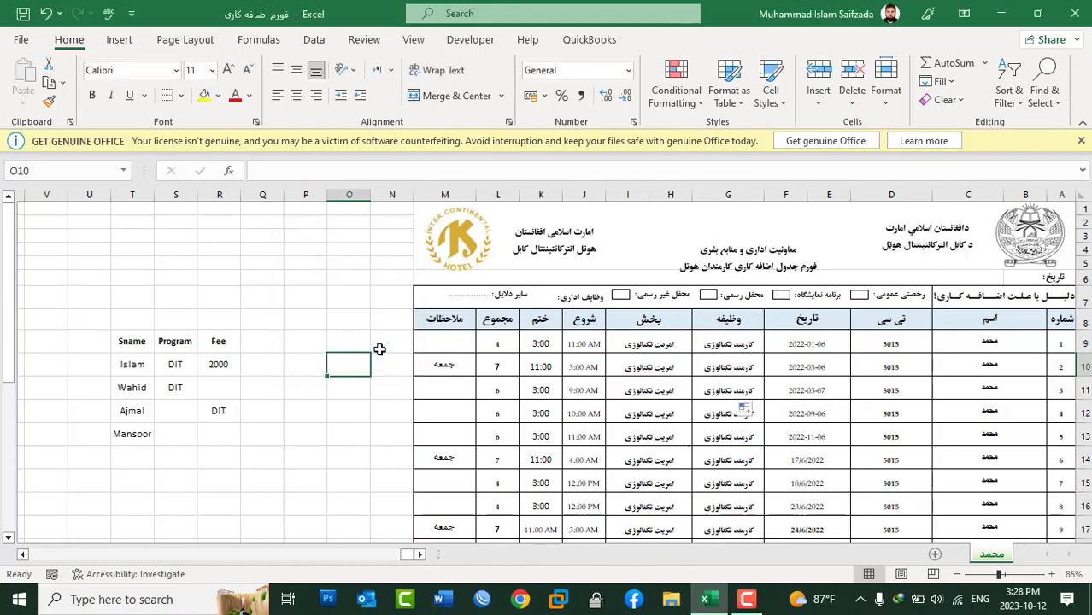
# Step: Examine the Sname, Program and Fee columns of the small student table and compare cell R12 with the blank cell S12
pyautogui.click(218, 411)
pyautogui.write('DIT')
pyautogui.hotkey('ctrl', 'Return')
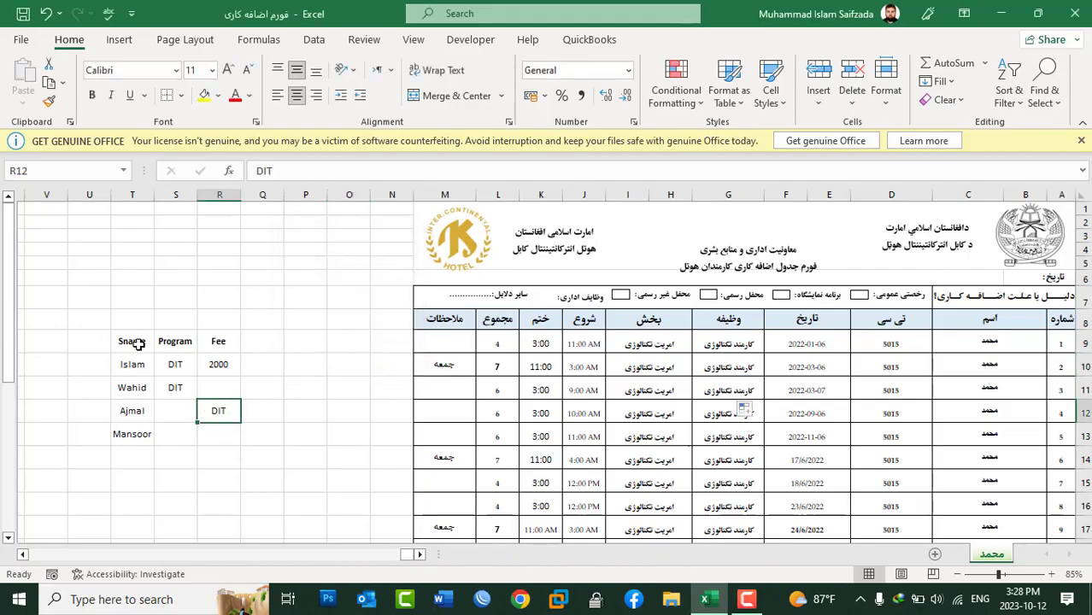
pyautogui.moveTo(136, 342); pyautogui.dragTo(132, 435)
pyautogui.moveTo(171, 345); pyautogui.dragTo(163, 435)
pyautogui.moveTo(219, 342); pyautogui.dragTo(216, 425)
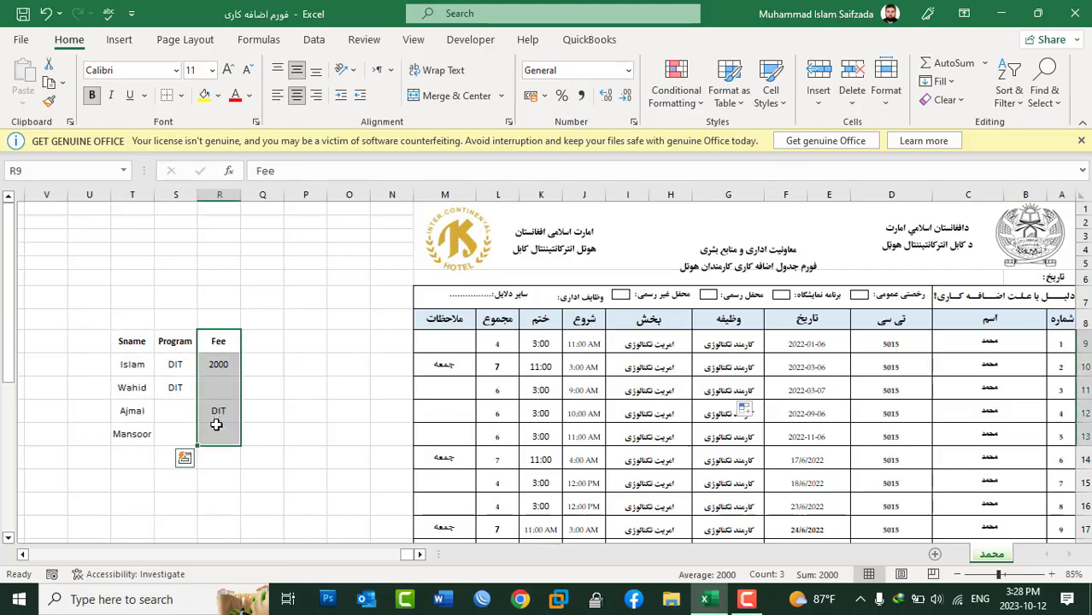
pyautogui.click(216, 413)
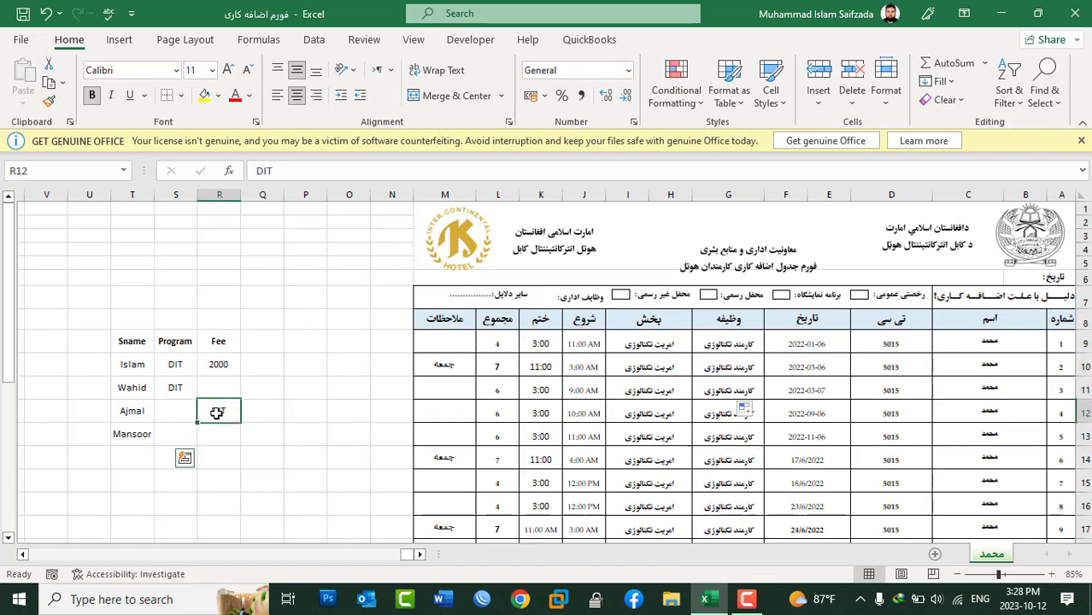
pyautogui.moveTo(175, 342); pyautogui.dragTo(183, 423)
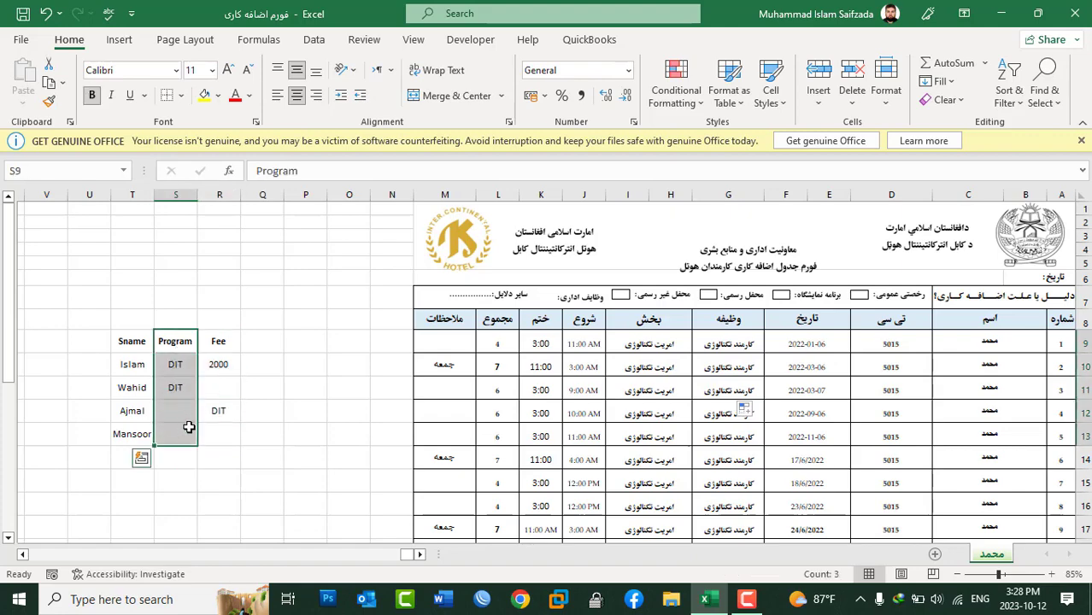
pyautogui.click(216, 412)
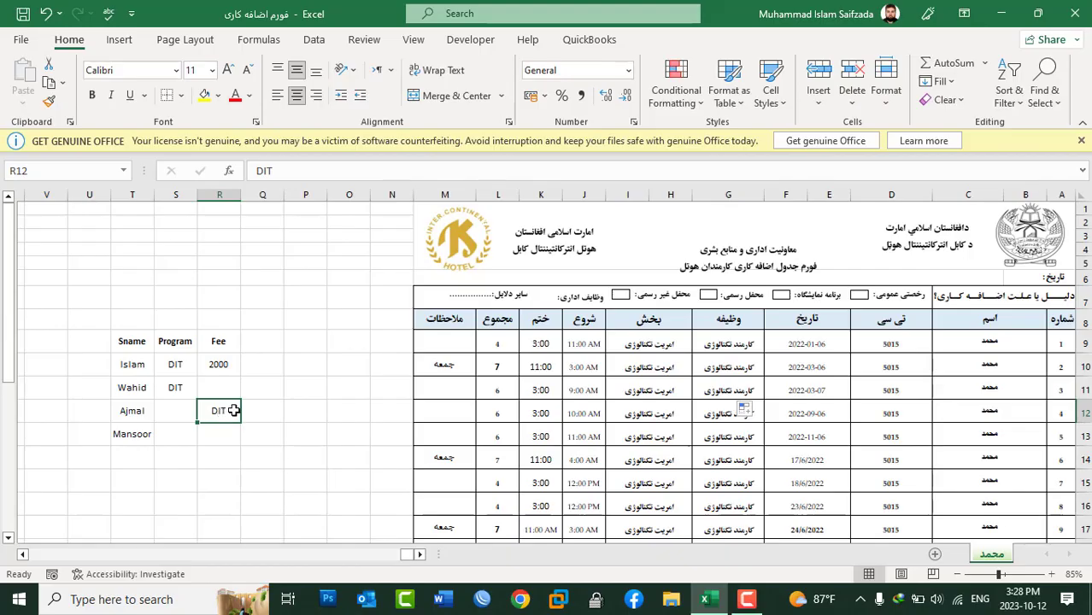
pyautogui.click(167, 410)
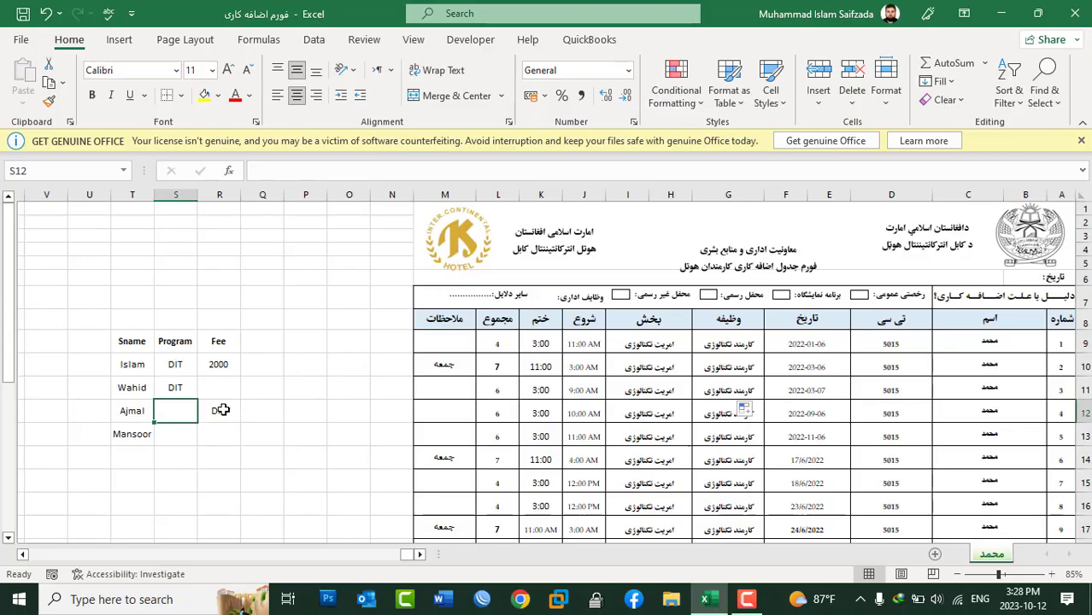
# Step: Try inserting a blank cell at R12 in the Fee column with cells shifted left, and undo the insertion
pyautogui.click(221, 411)
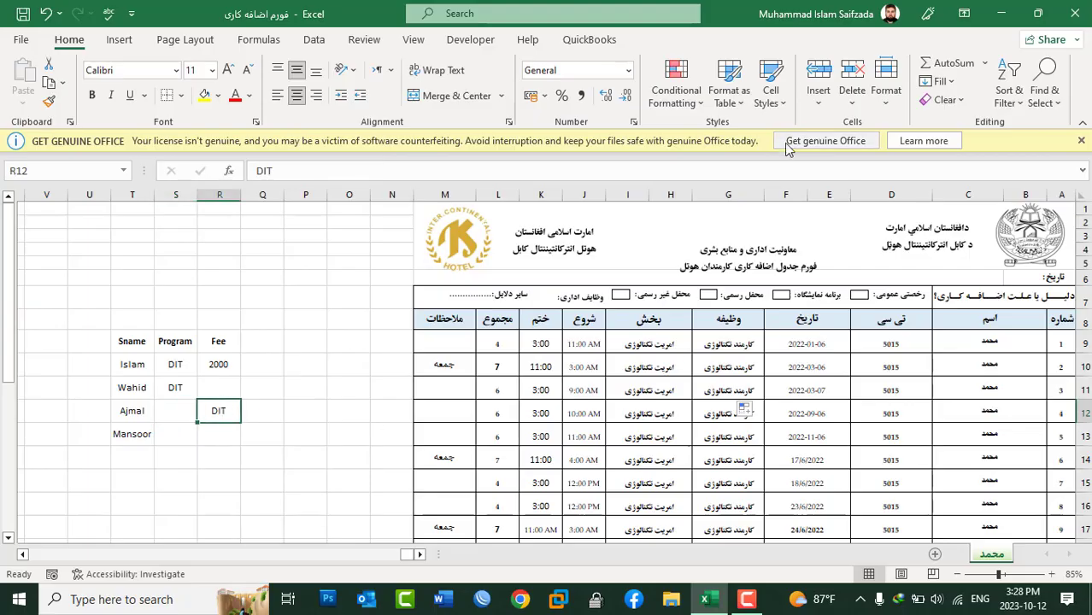
pyautogui.click(818, 102)
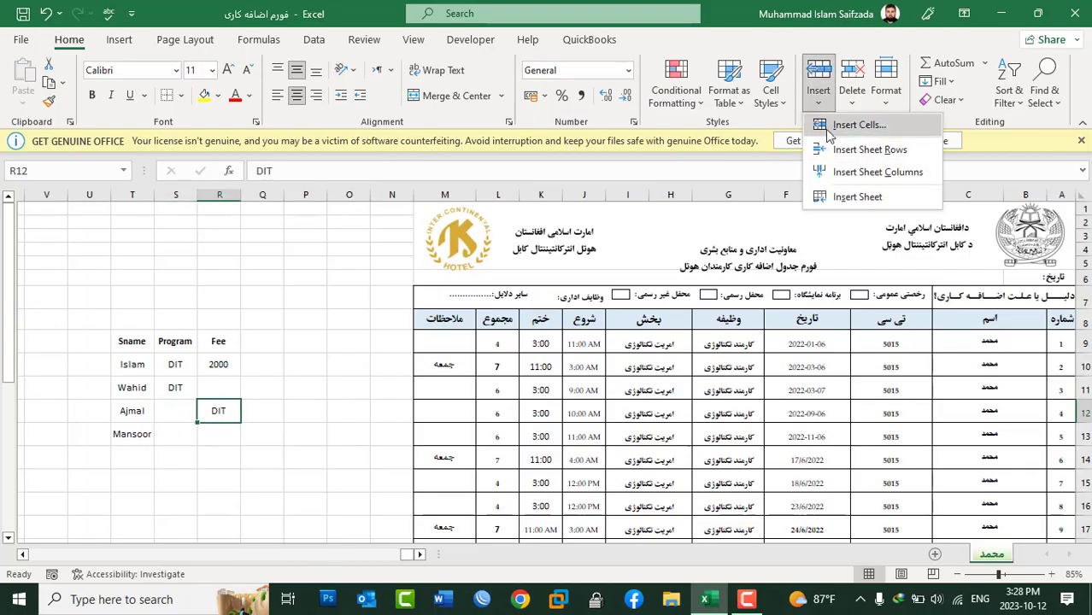
pyautogui.click(859, 126)
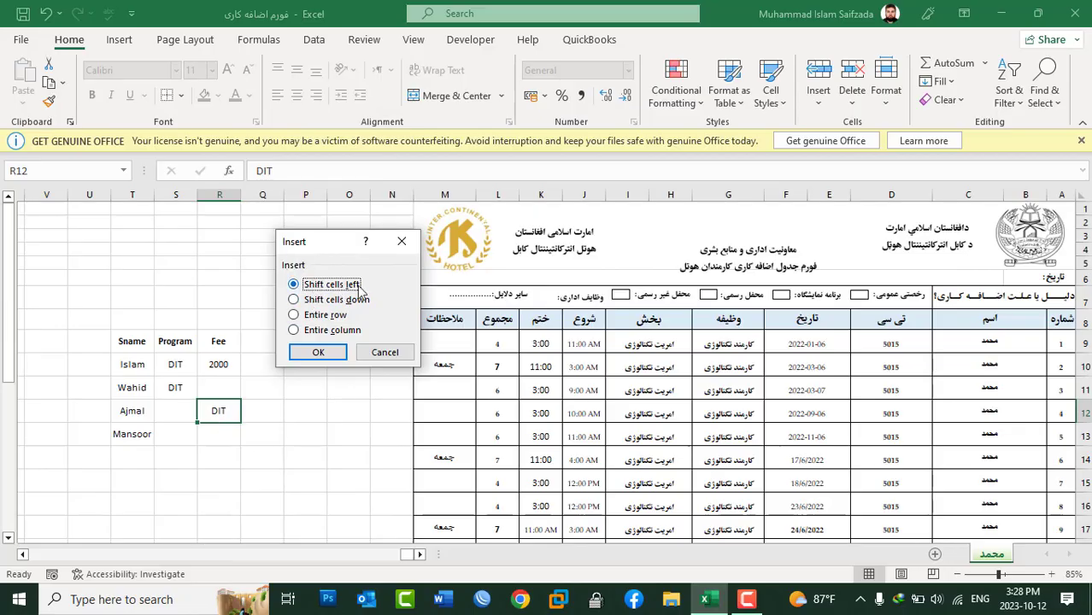
pyautogui.click(324, 354)
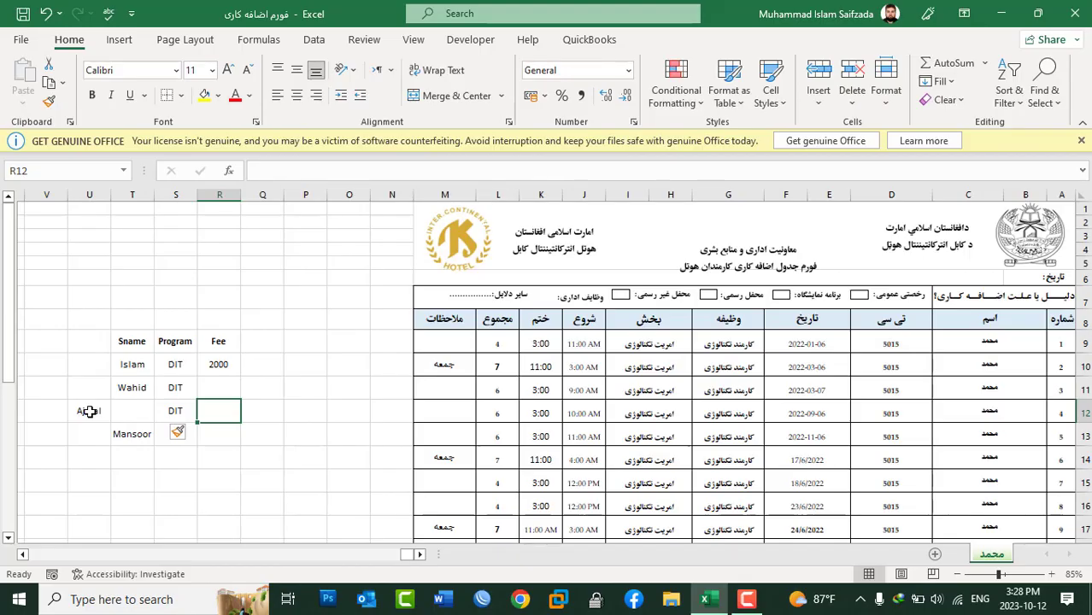
pyautogui.hotkey('ctrl', 'z')
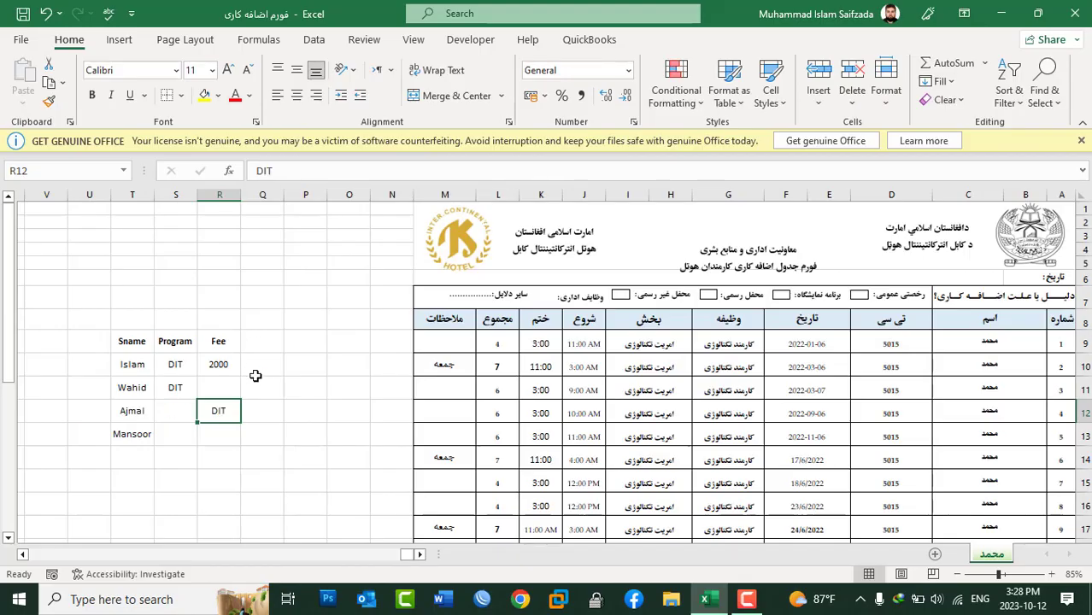
pyautogui.click(223, 387)
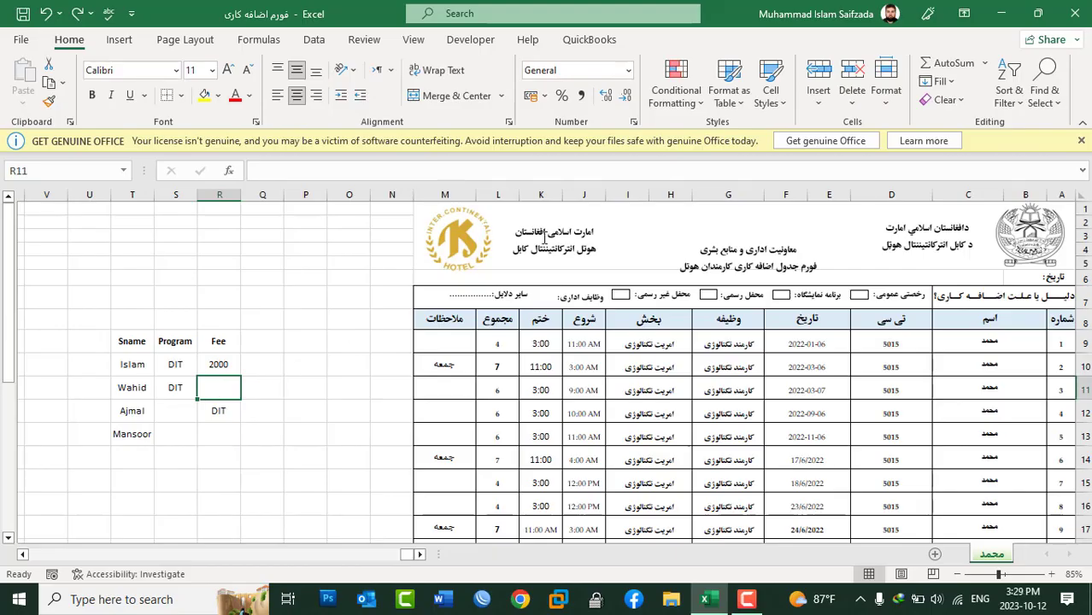
pyautogui.click(818, 101)
pyautogui.click(827, 122)
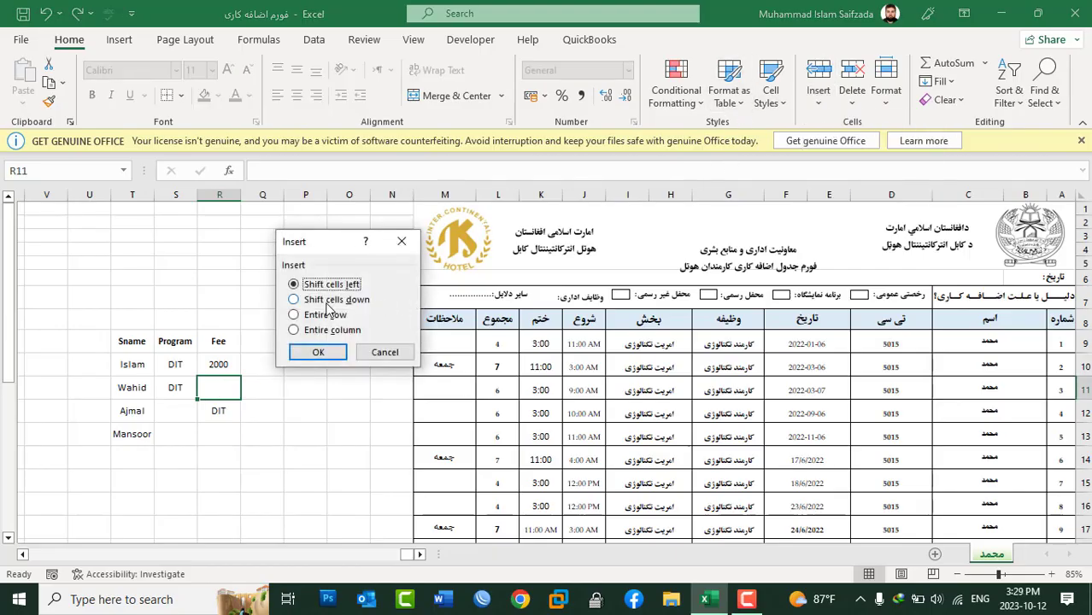
pyautogui.click(318, 353)
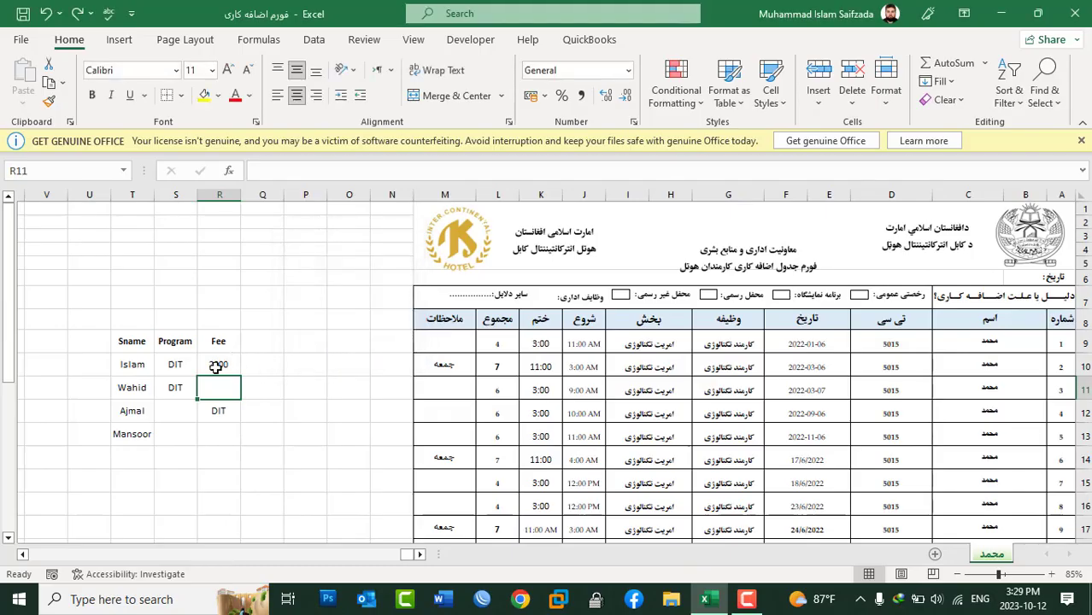
# Step: Clear the misplaced DIT entry from cell R12 in the Fee column
pyautogui.click(220, 410)
pyautogui.press('Delete')
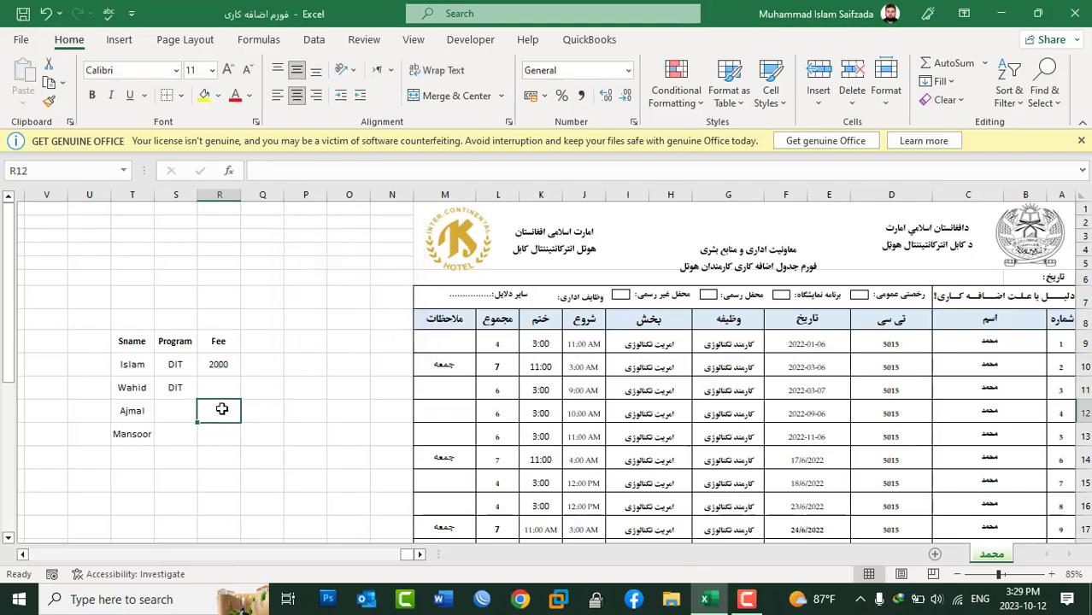
# Step: Insert a blank cell at R10 in the Fee column, shifting the existing cells down
pyautogui.click(215, 366)
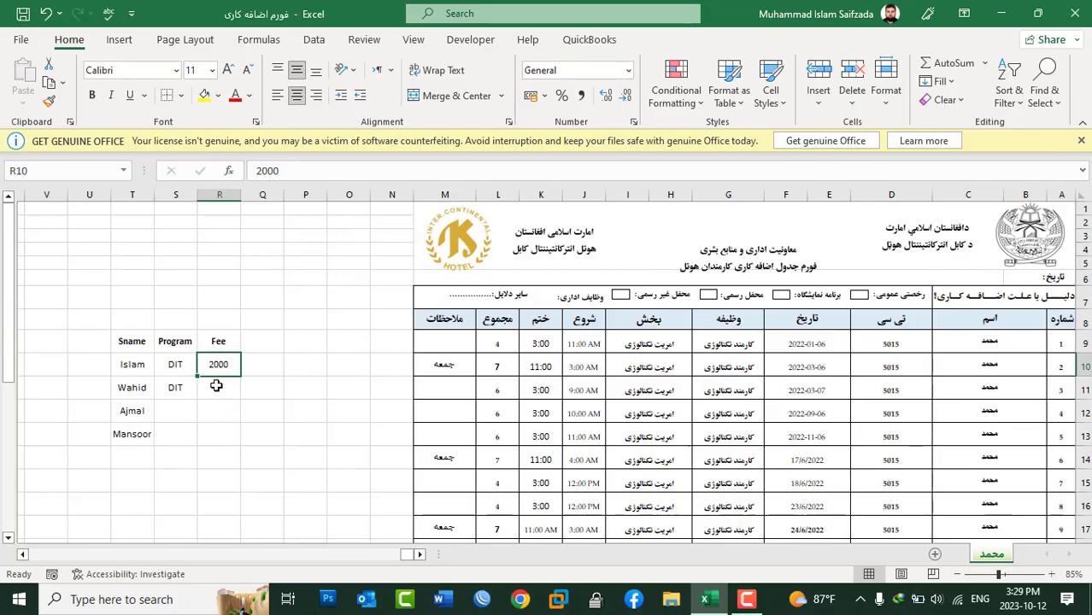
pyautogui.moveTo(133, 388); pyautogui.dragTo(238, 391)
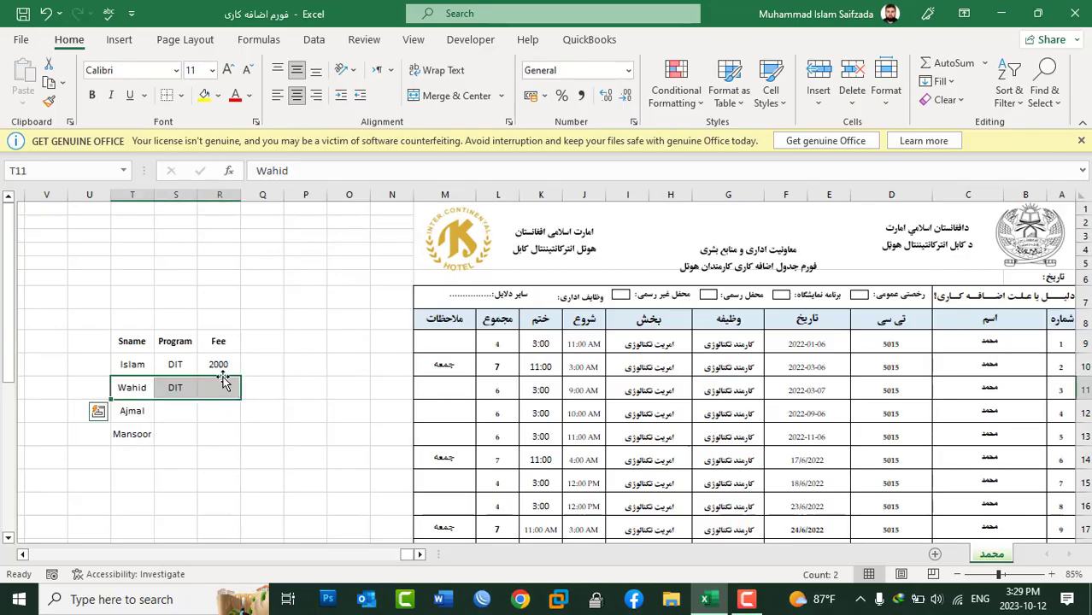
pyautogui.click(217, 365)
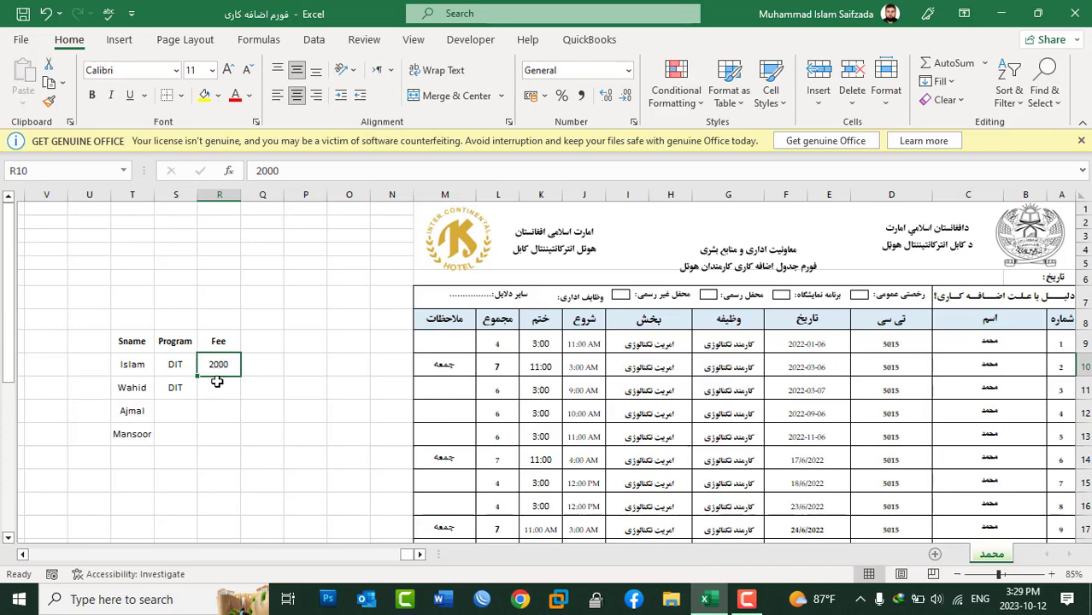
pyautogui.click(889, 109)
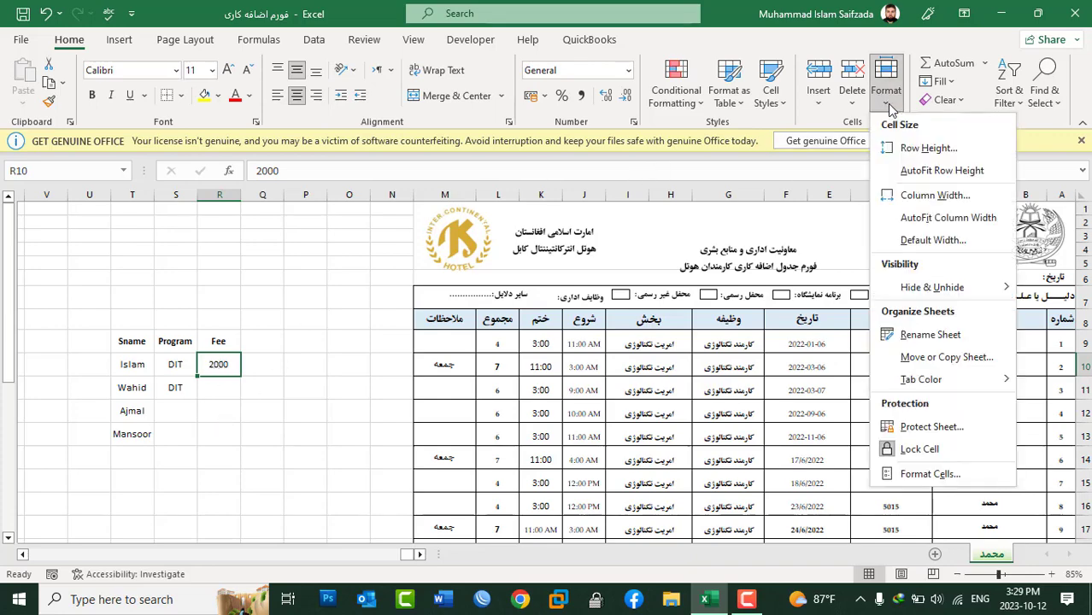
pyautogui.click(836, 106)
pyautogui.click(833, 127)
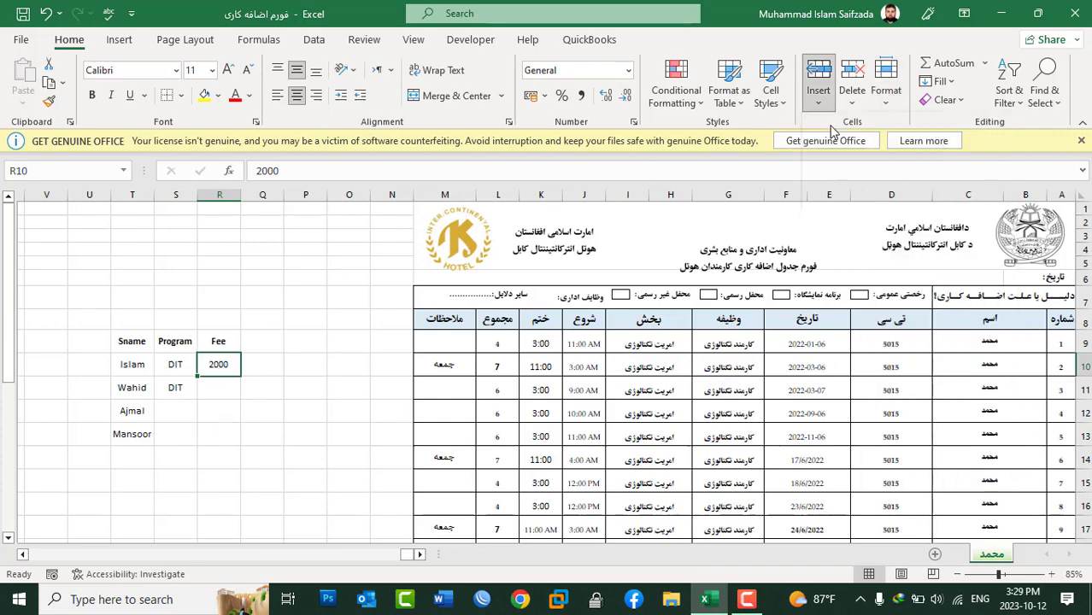
pyautogui.click(338, 301)
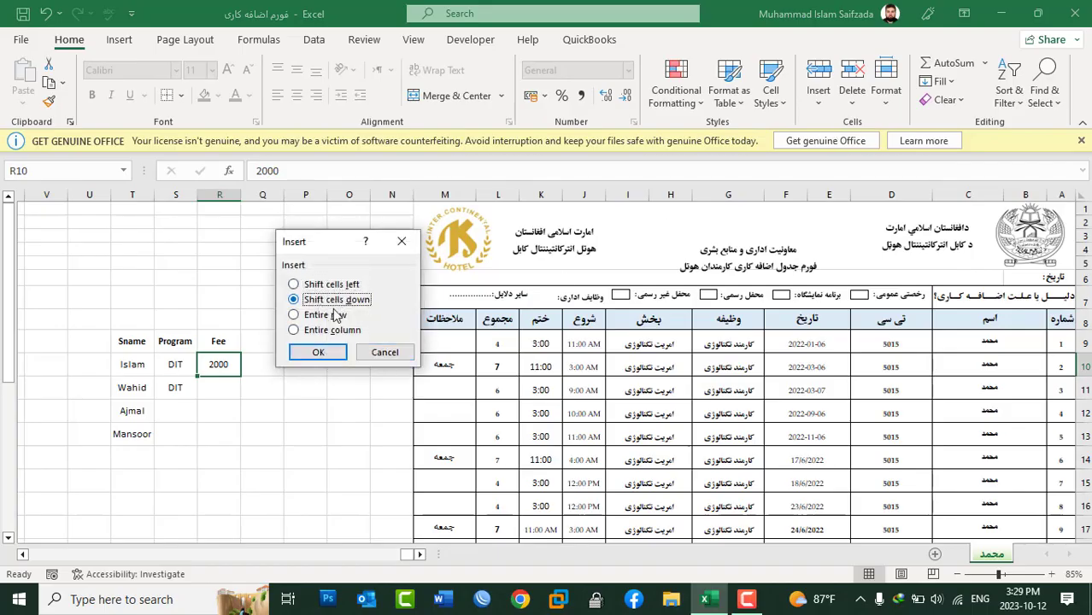
pyautogui.click(316, 354)
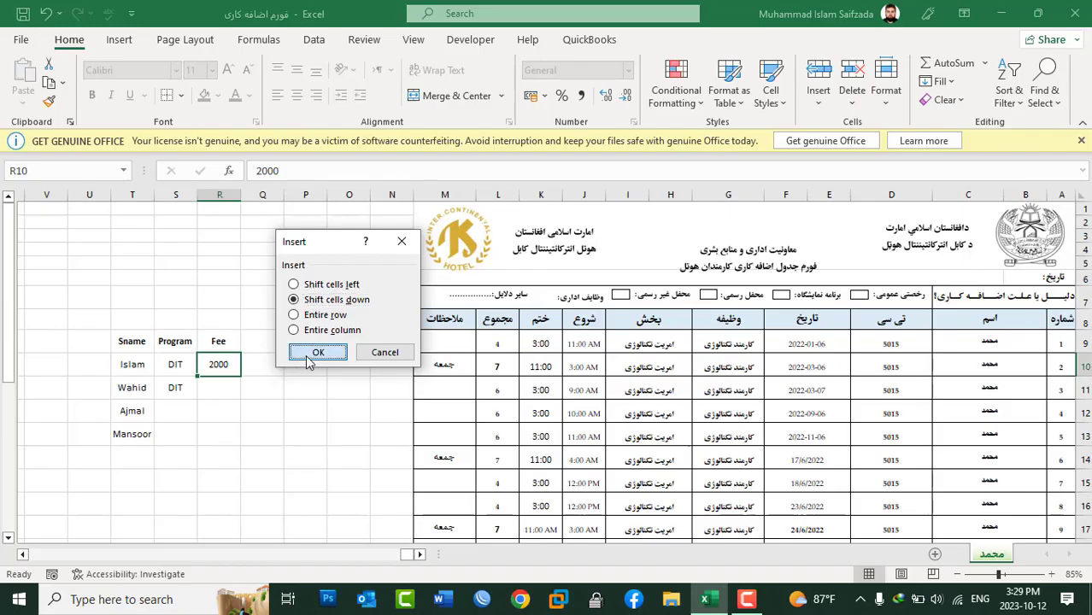
pyautogui.click(310, 379)
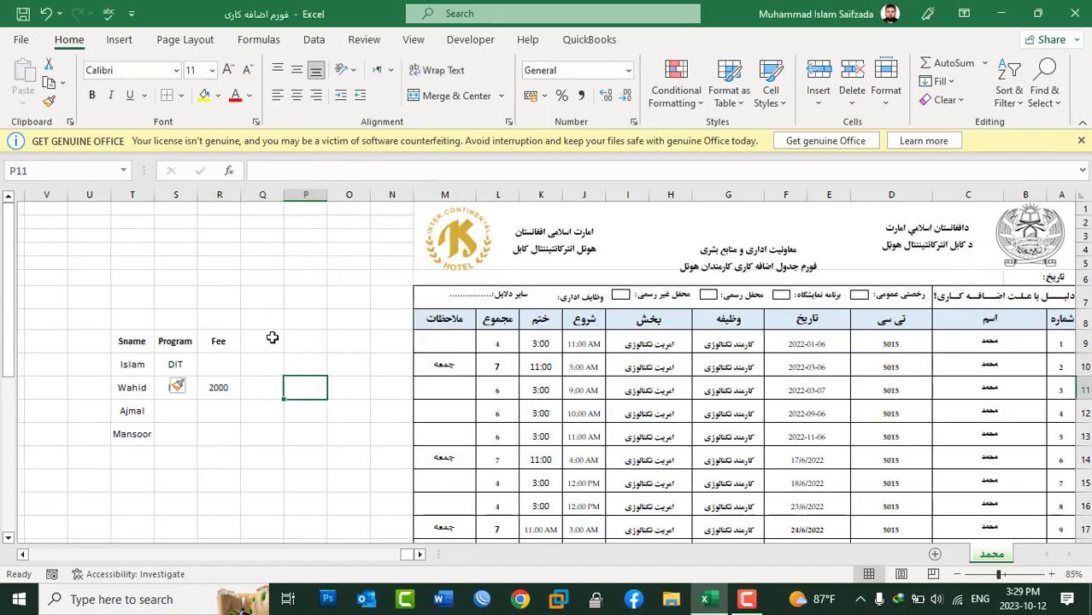
pyautogui.click(232, 347)
pyautogui.click(215, 383)
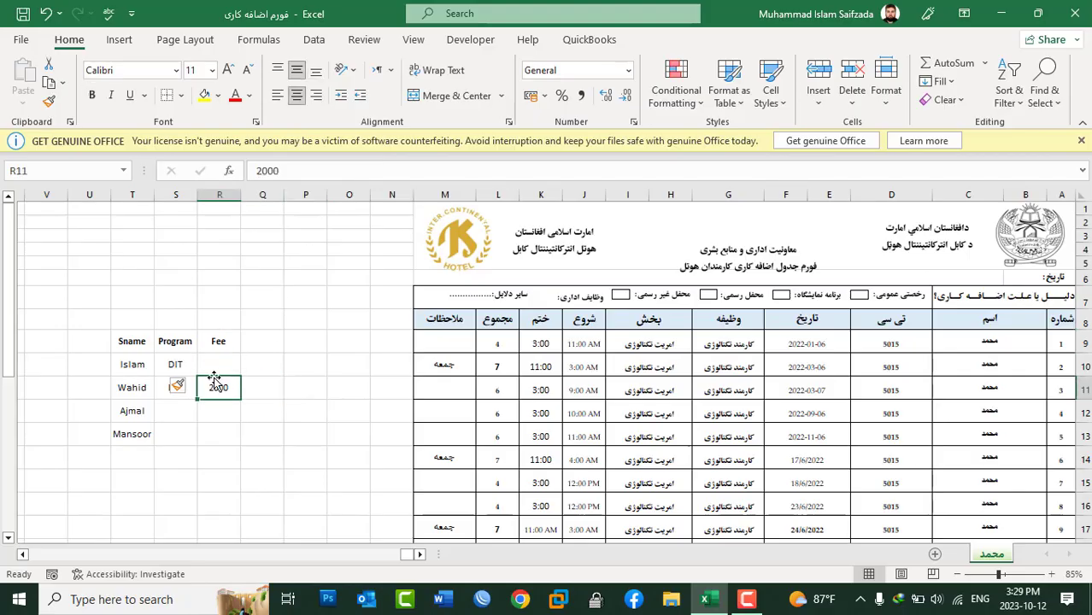
pyautogui.click(271, 337)
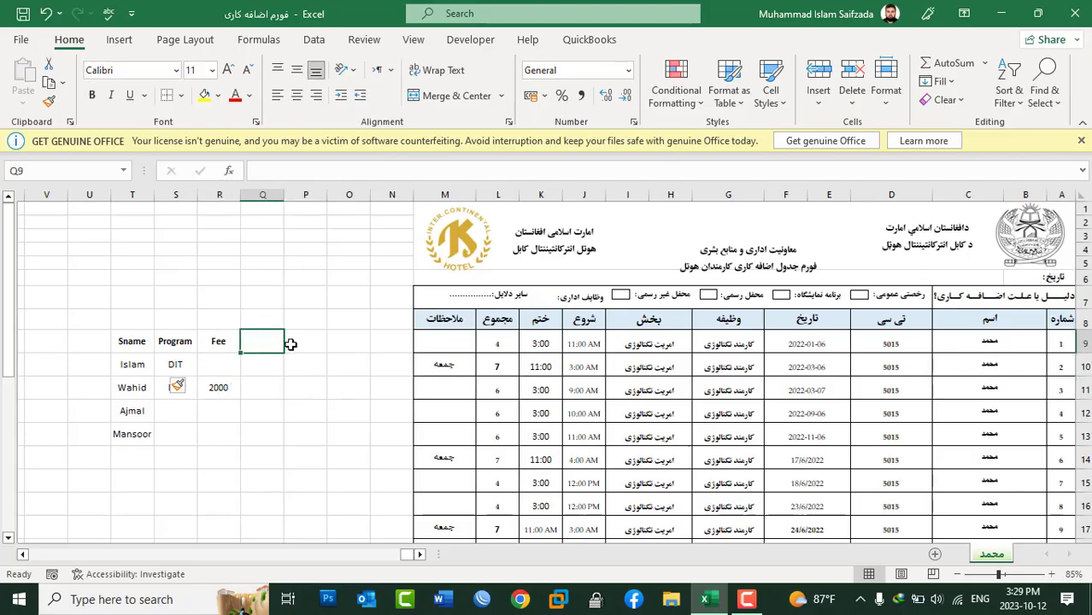
pyautogui.click(310, 299)
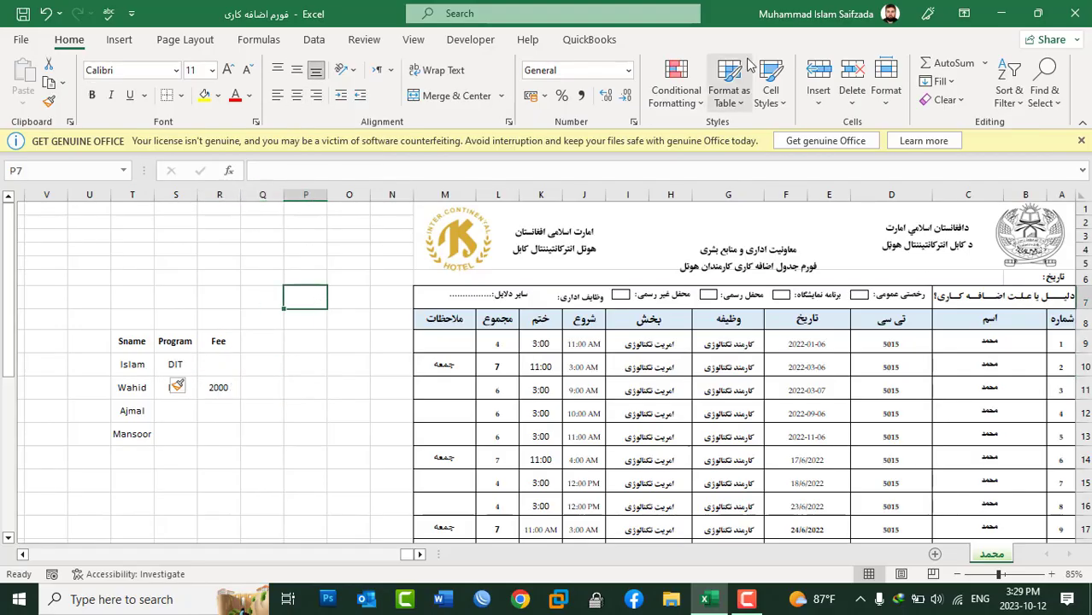
pyautogui.click(818, 104)
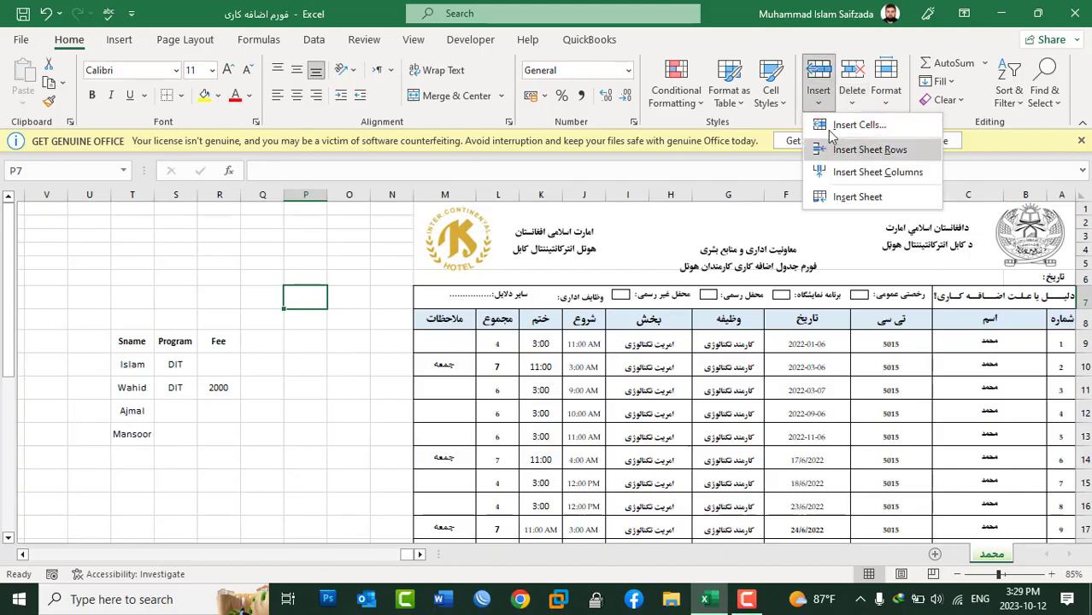
pyautogui.click(846, 121)
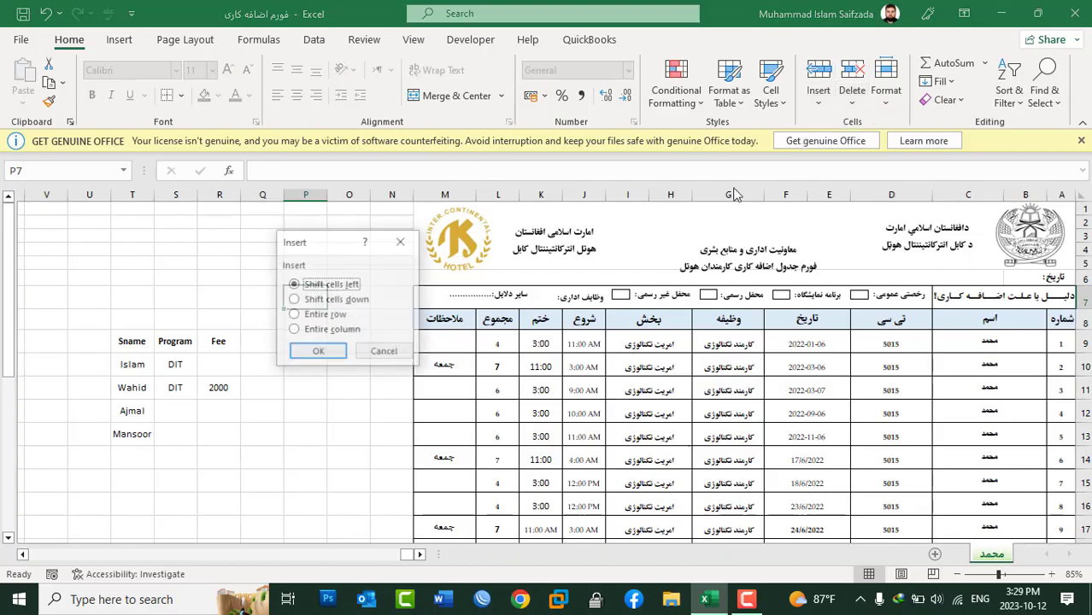
pyautogui.click(332, 316)
pyautogui.click(324, 331)
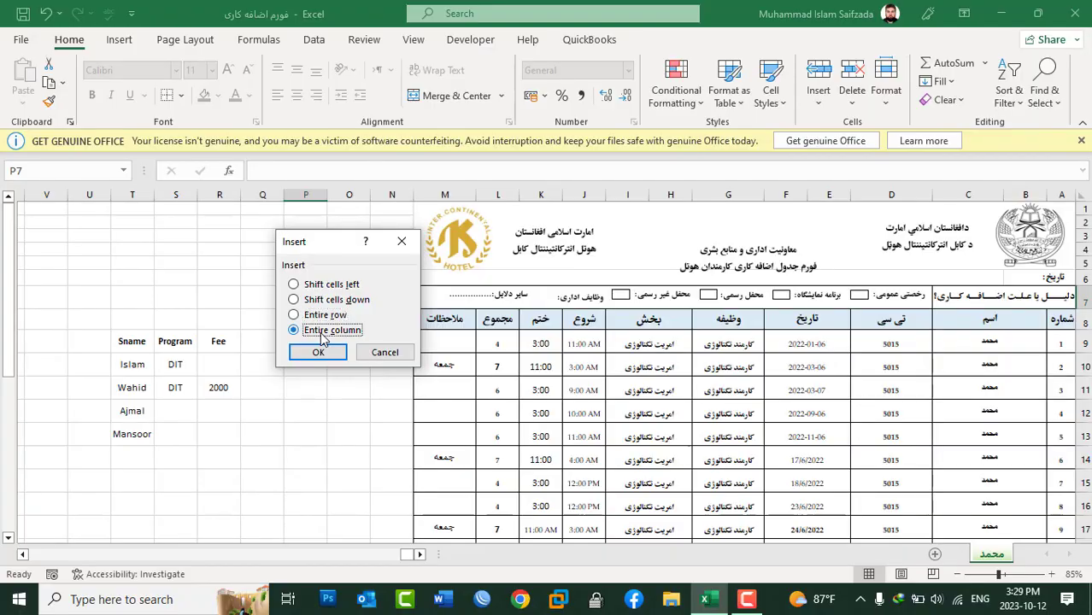
pyautogui.click(383, 353)
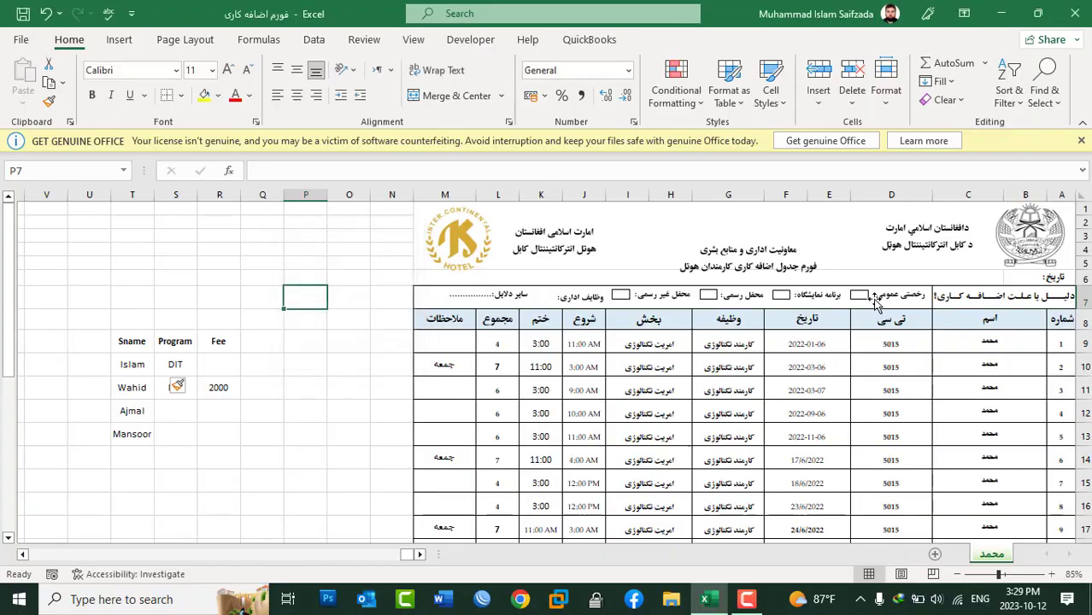
pyautogui.click(1083, 367)
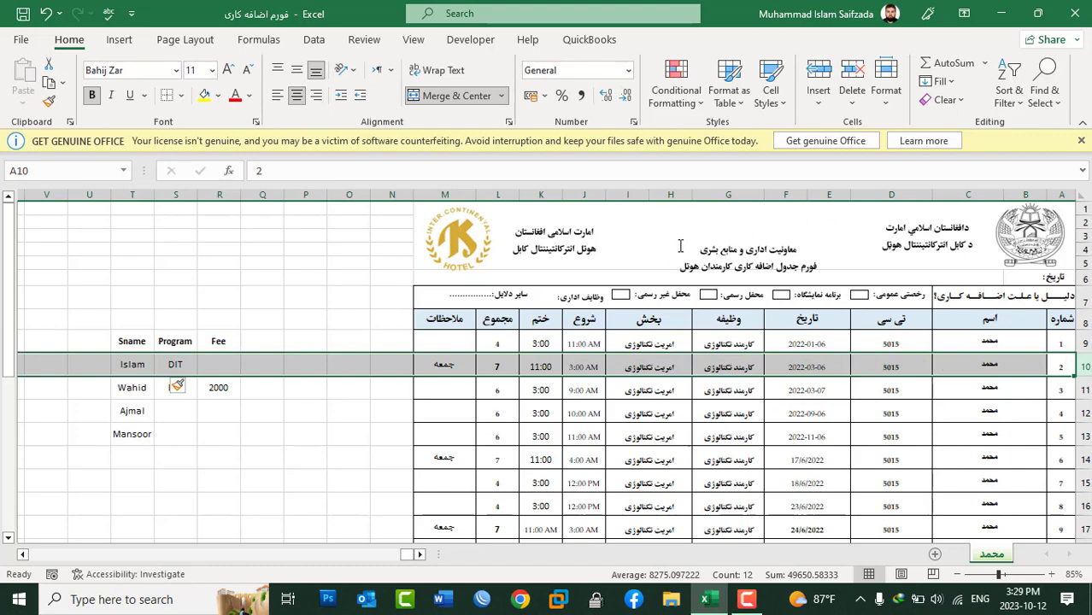
pyautogui.click(810, 248)
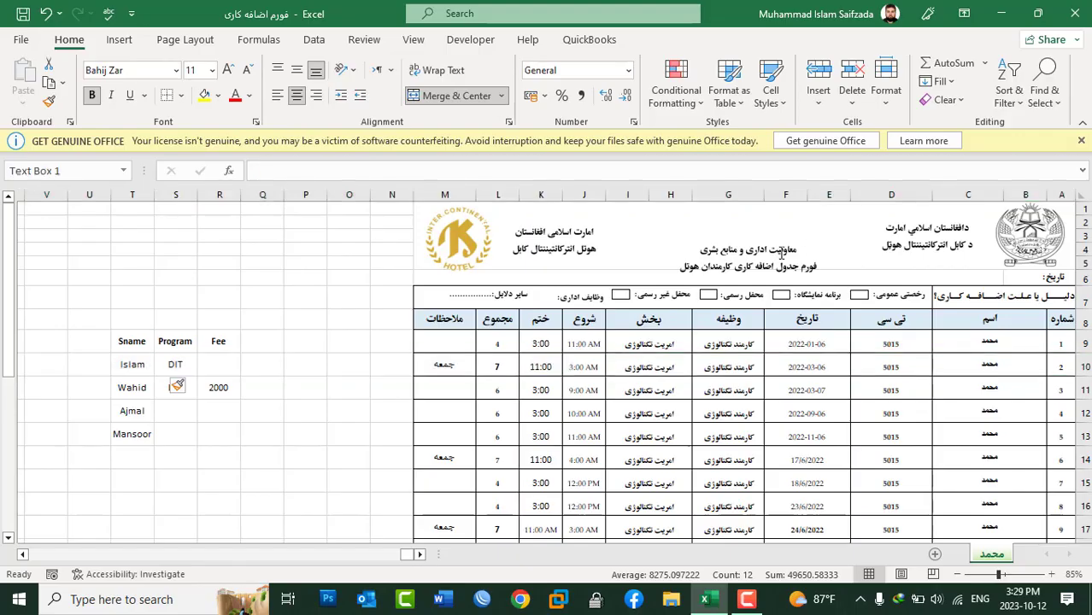
pyautogui.click(663, 224)
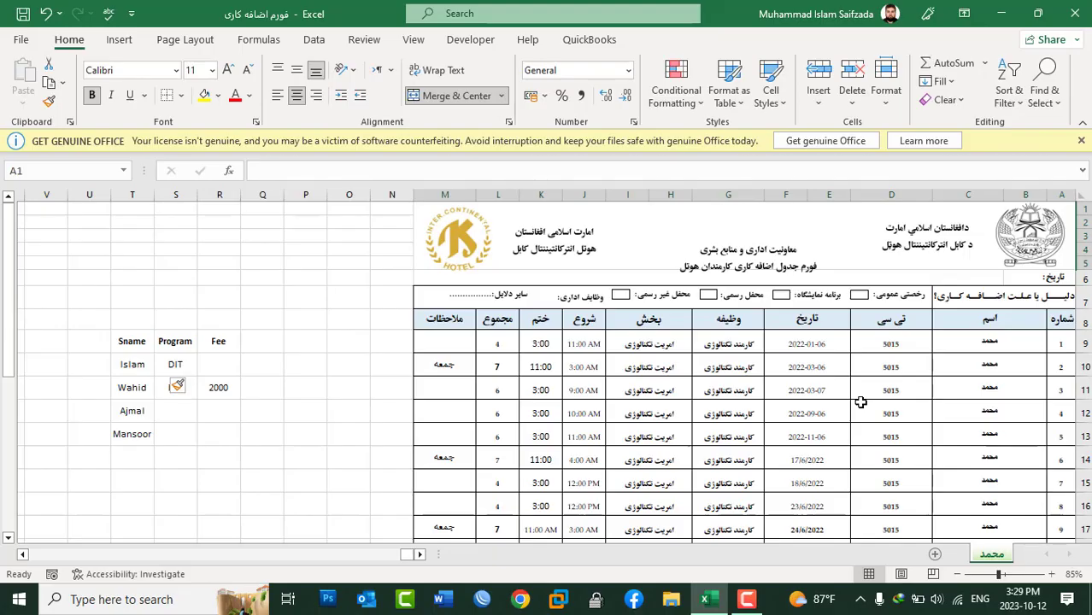
# Step: Clear the contents of the small student table with the Sname, Program and Fee columns
pyautogui.moveTo(263, 319); pyautogui.dragTo(131, 493)
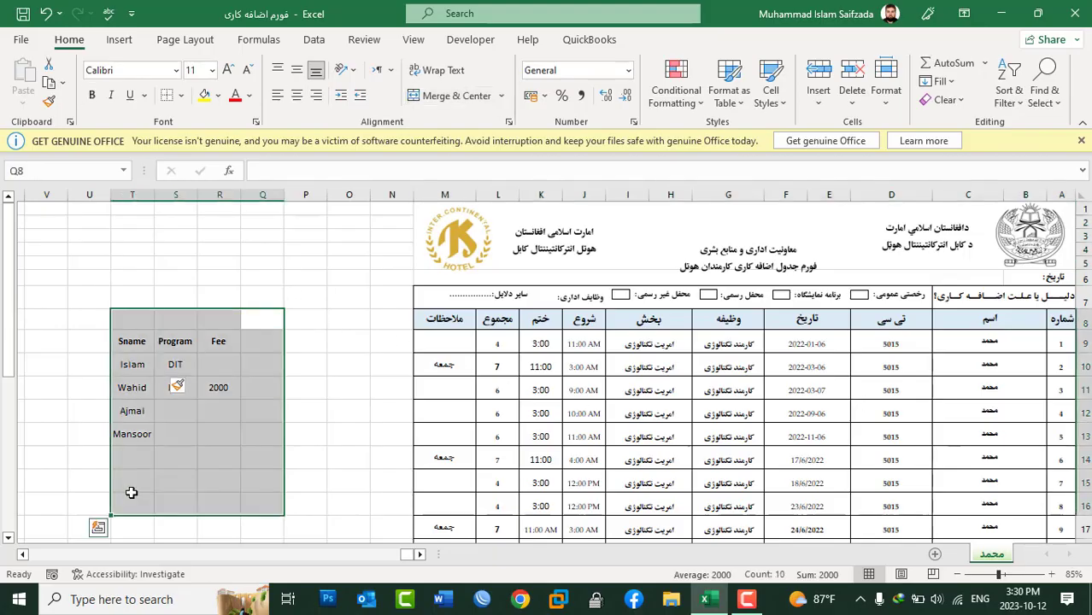
pyautogui.press('Delete')
pyautogui.click(1036, 393)
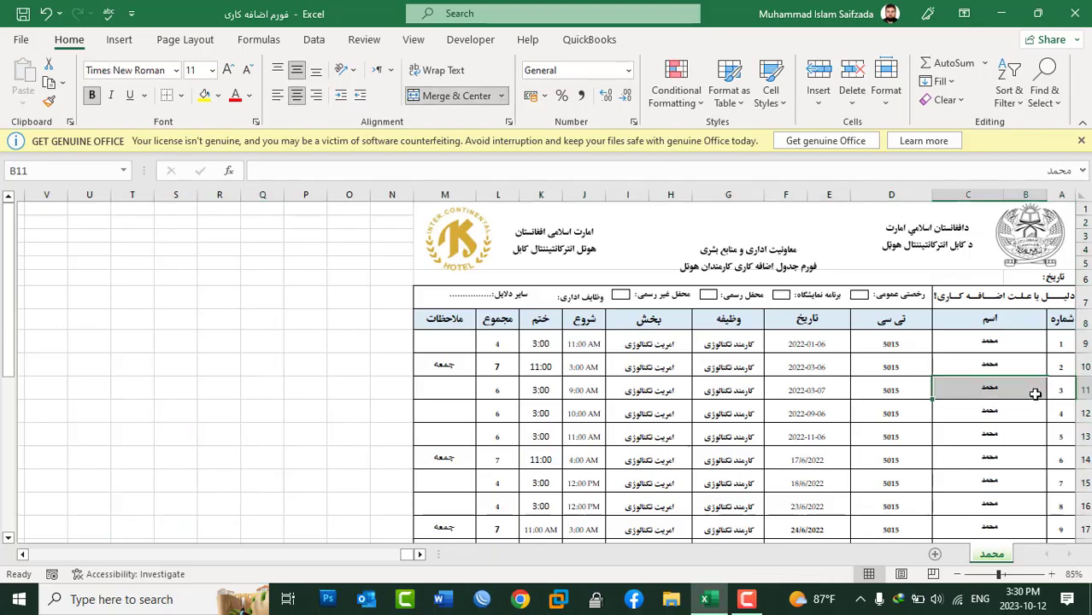
# Step: Insert an entire blank row at cell A11 of the overtime table, above entry number 3
pyautogui.click(1084, 391)
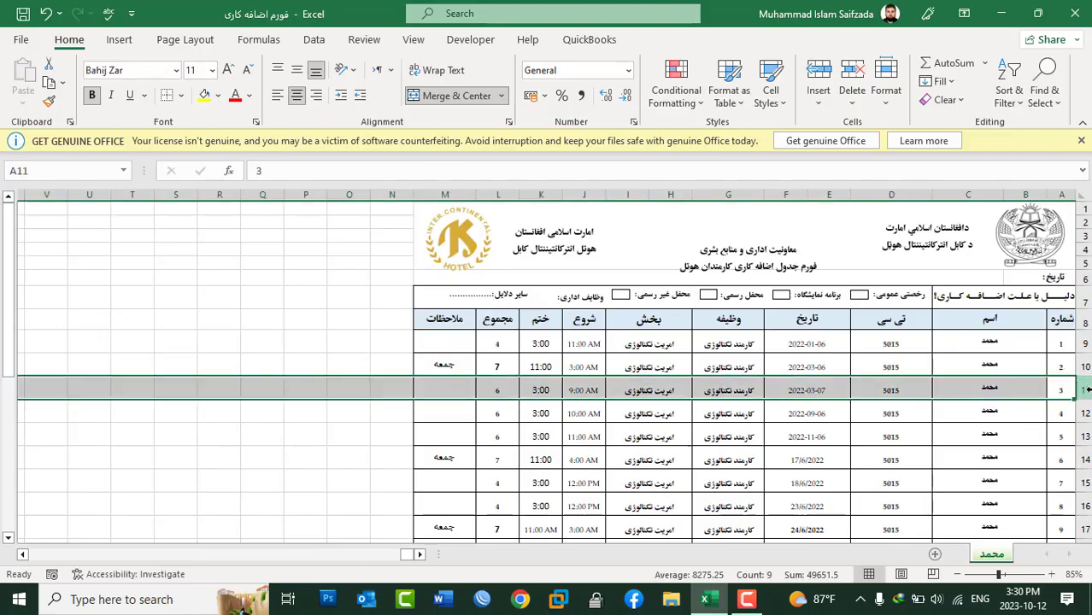
pyautogui.click(817, 104)
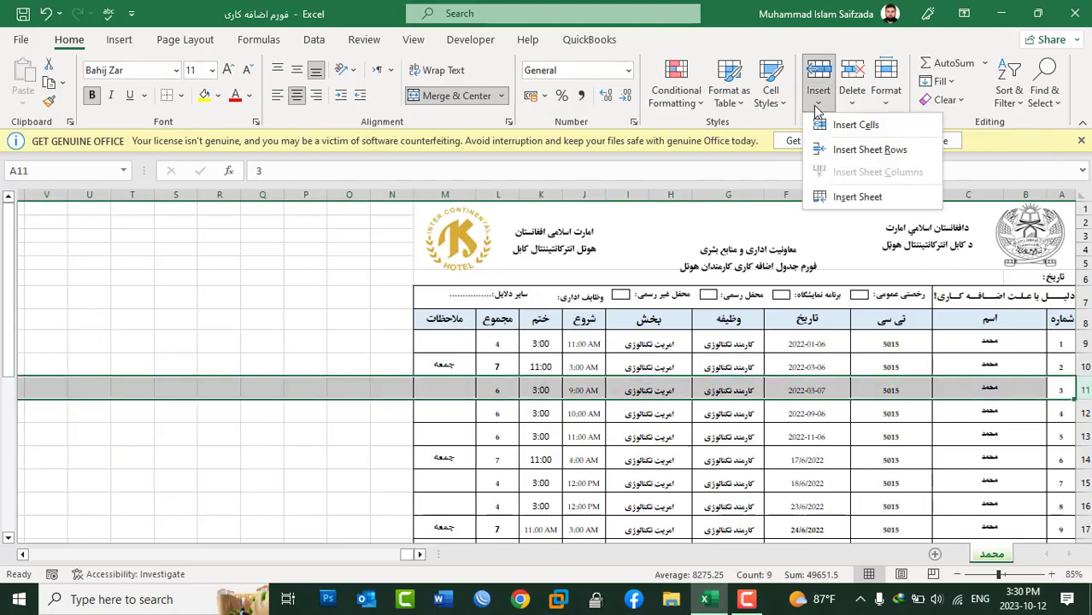
pyautogui.click(1069, 389)
pyautogui.click(1061, 389)
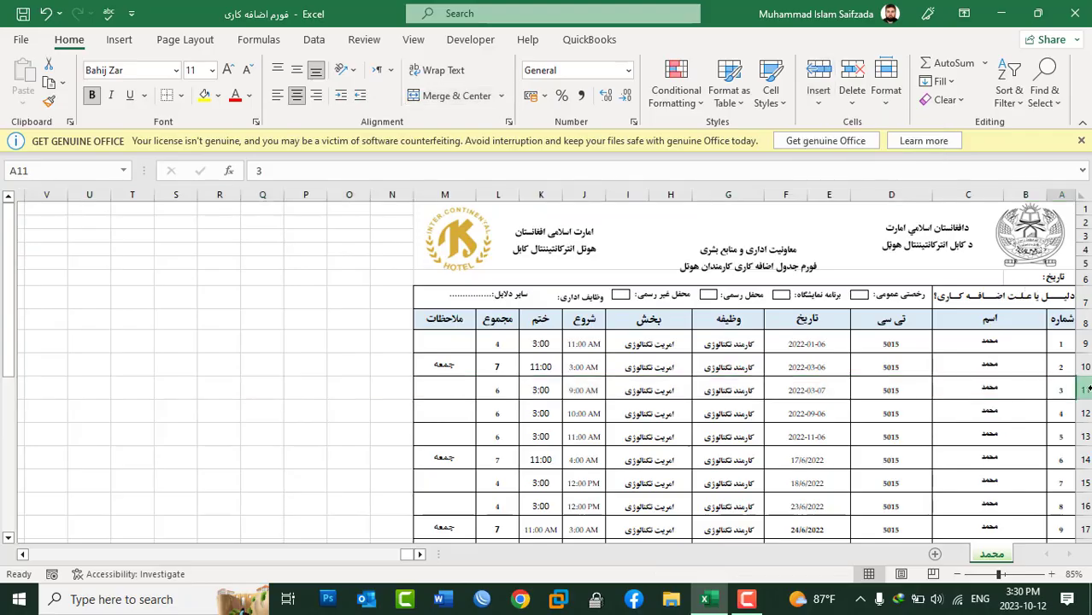
pyautogui.click(1088, 388)
pyautogui.click(1064, 389)
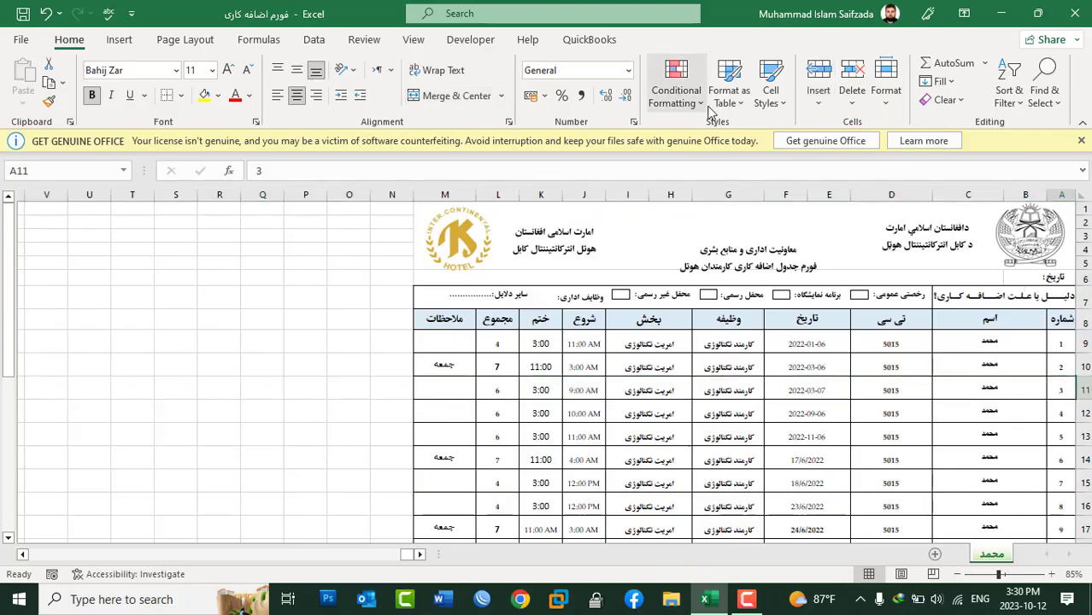
pyautogui.click(817, 101)
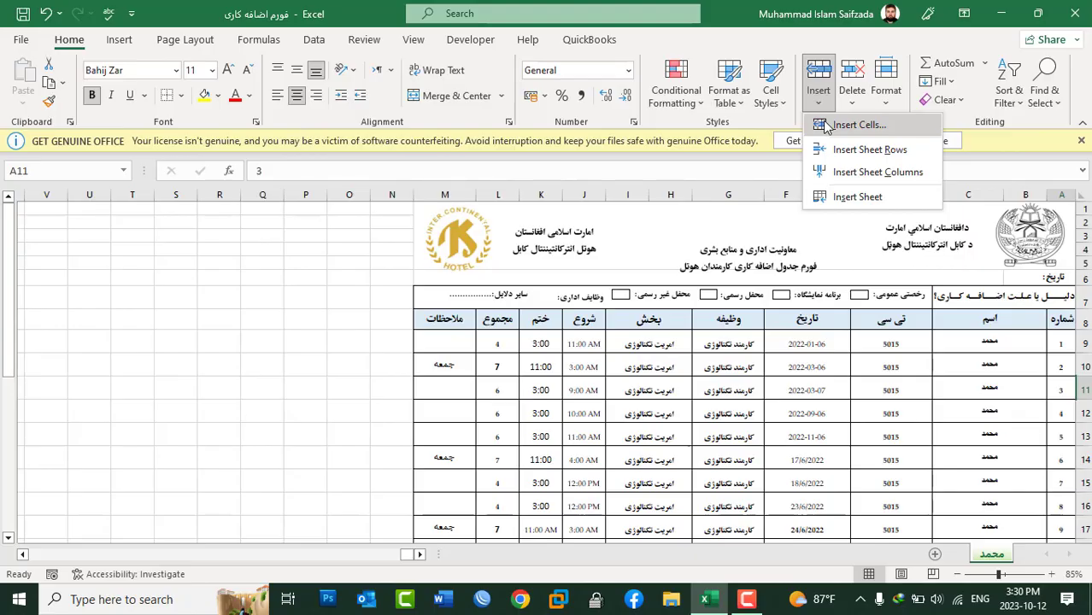
pyautogui.click(858, 125)
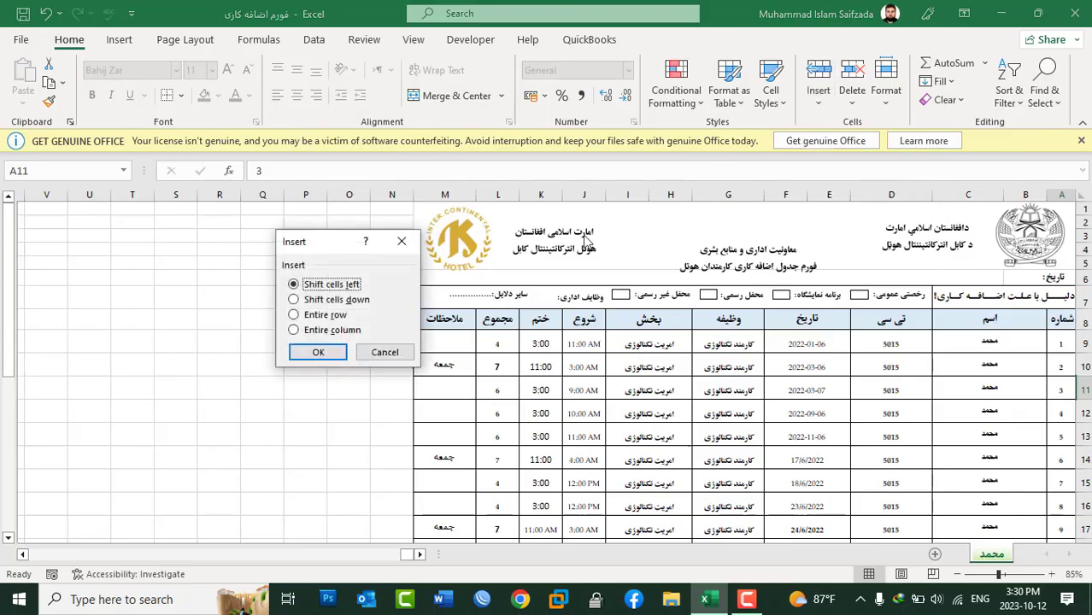
pyautogui.click(308, 318)
pyautogui.click(318, 352)
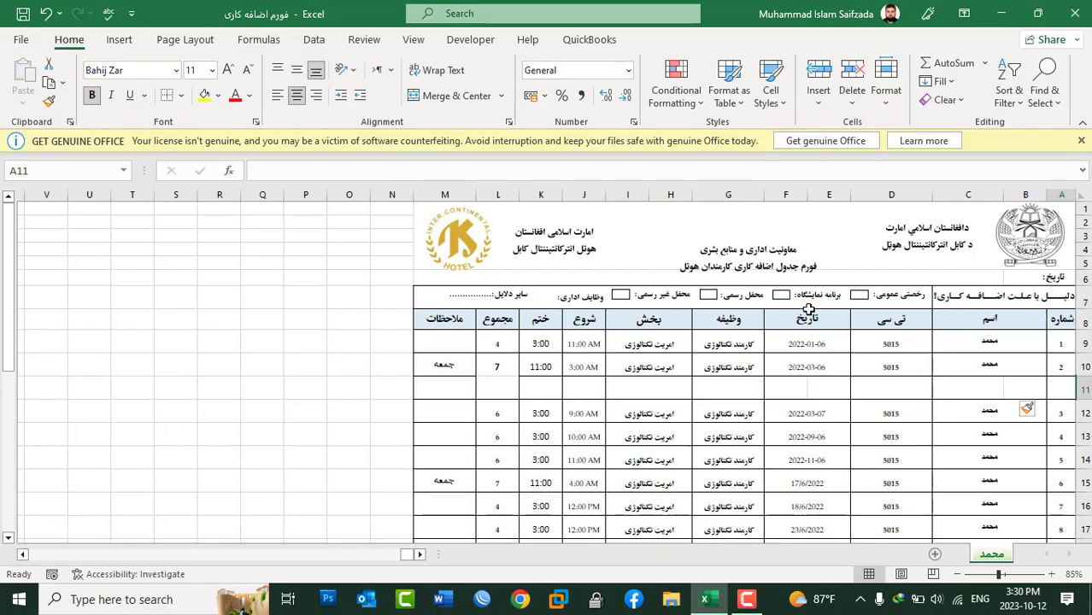
# Step: Insert an entire blank column at cell D9, between the اسم and تی سی columns of the overtime table
pyautogui.click(969, 322)
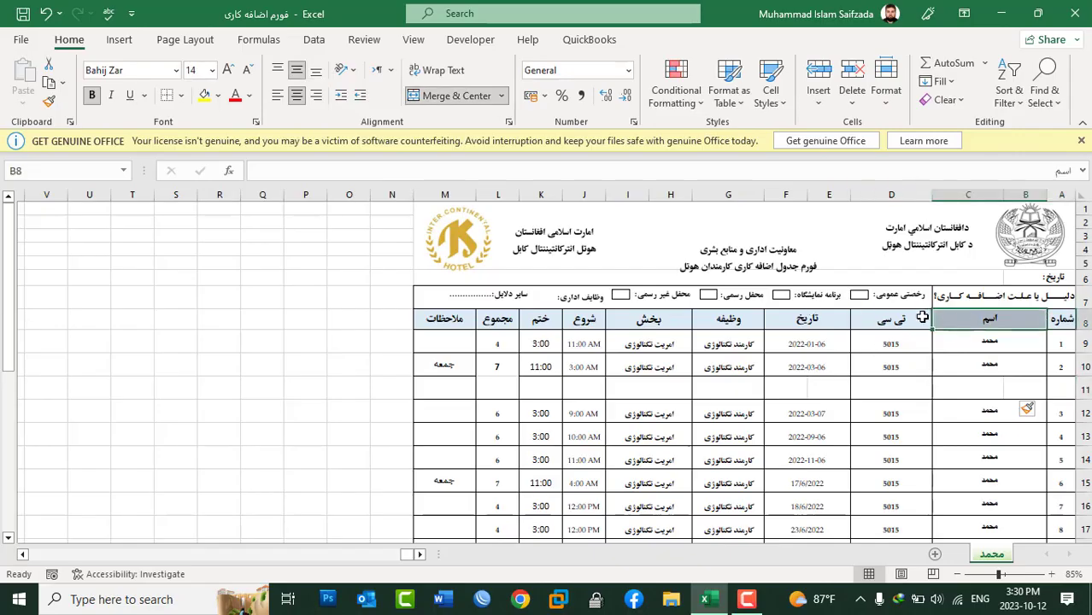
pyautogui.click(818, 85)
pyautogui.click(892, 344)
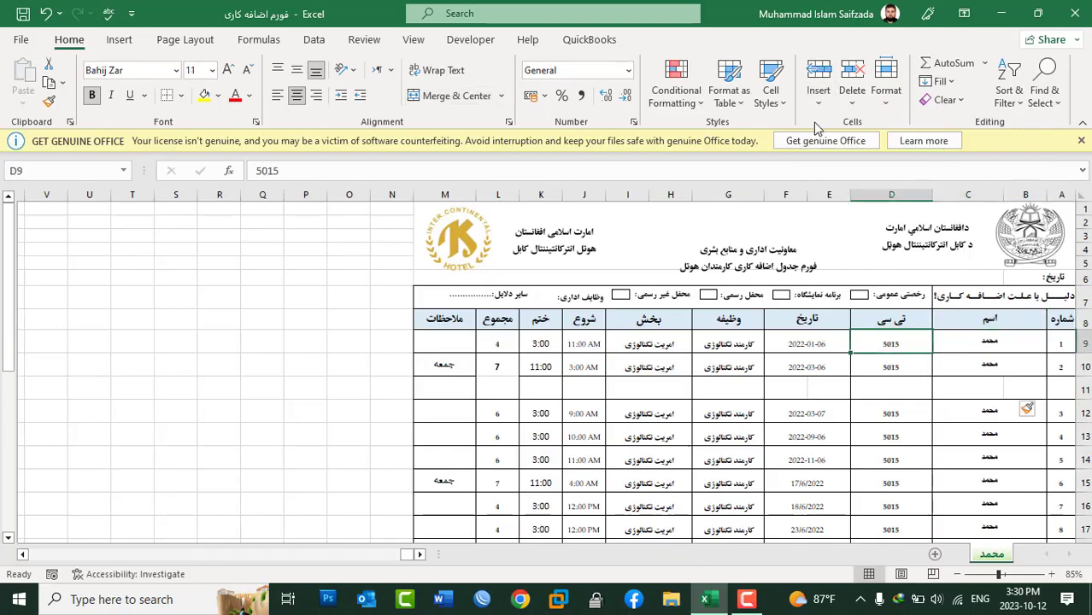
pyautogui.click(818, 94)
pyautogui.click(818, 129)
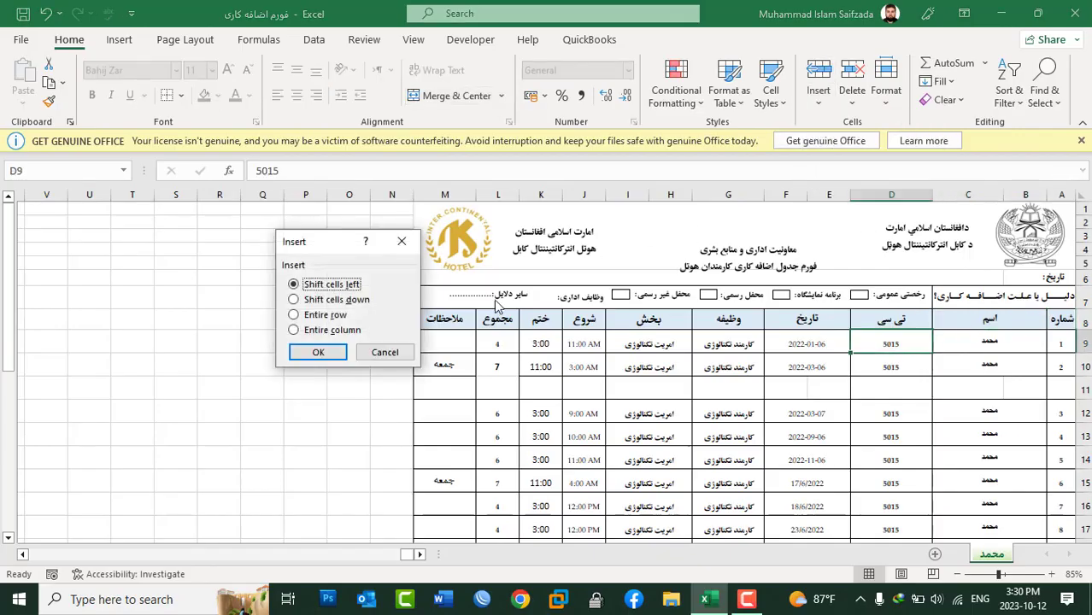
pyautogui.click(313, 332)
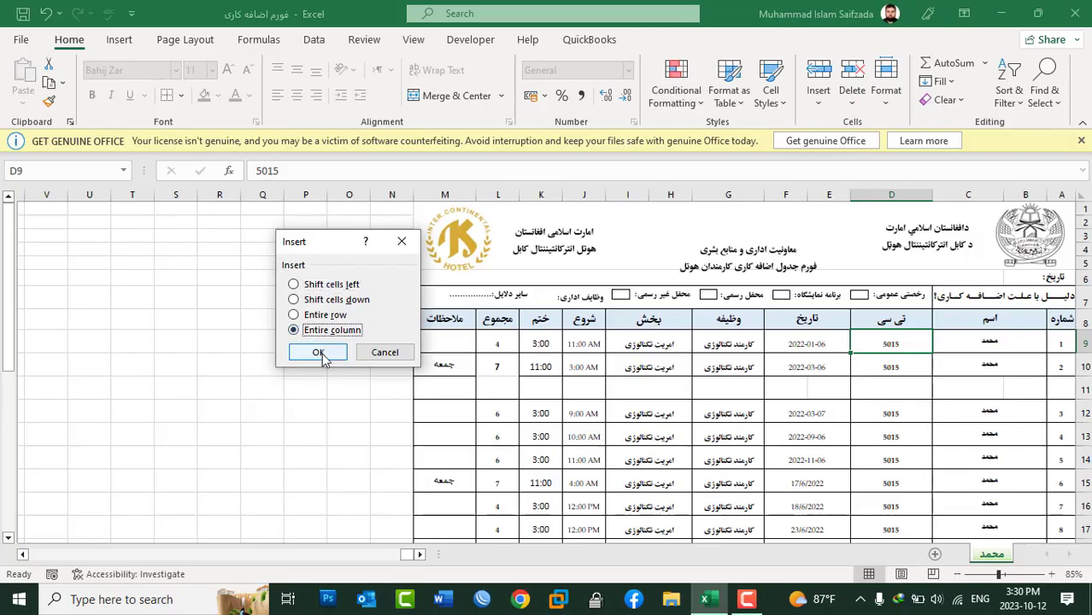
pyautogui.click(319, 353)
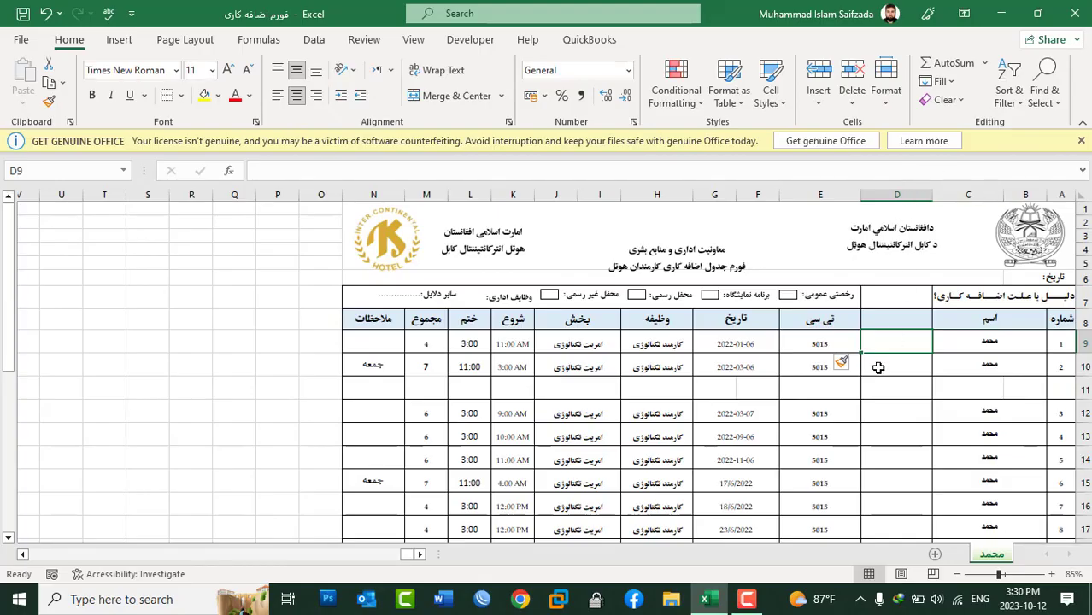
# Step: Insert another blank sheet column at cell E8, directly before the تی سی column
pyautogui.click(785, 319)
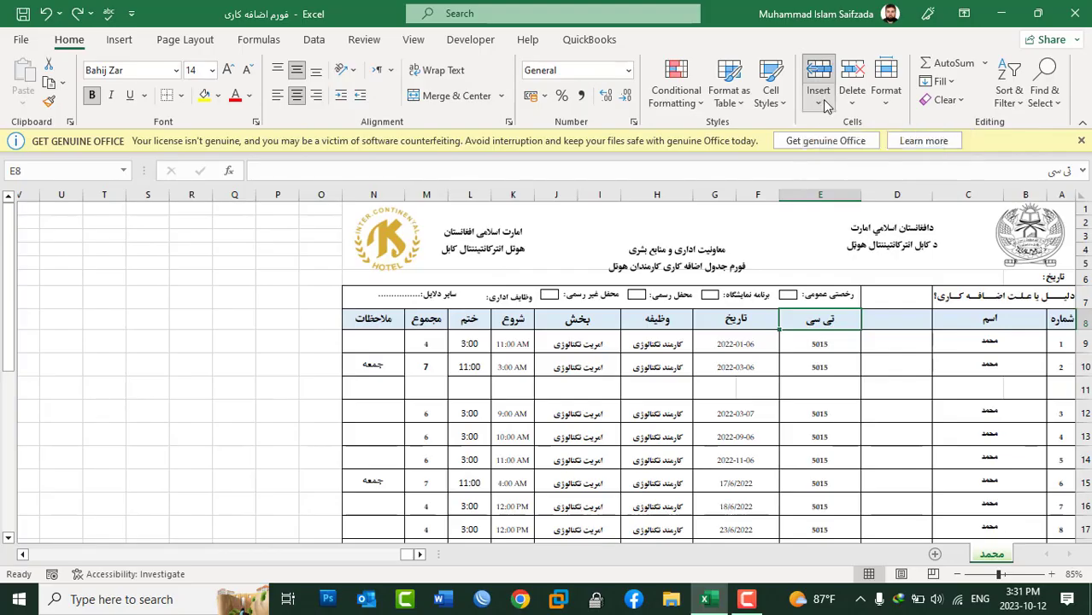
pyautogui.click(824, 102)
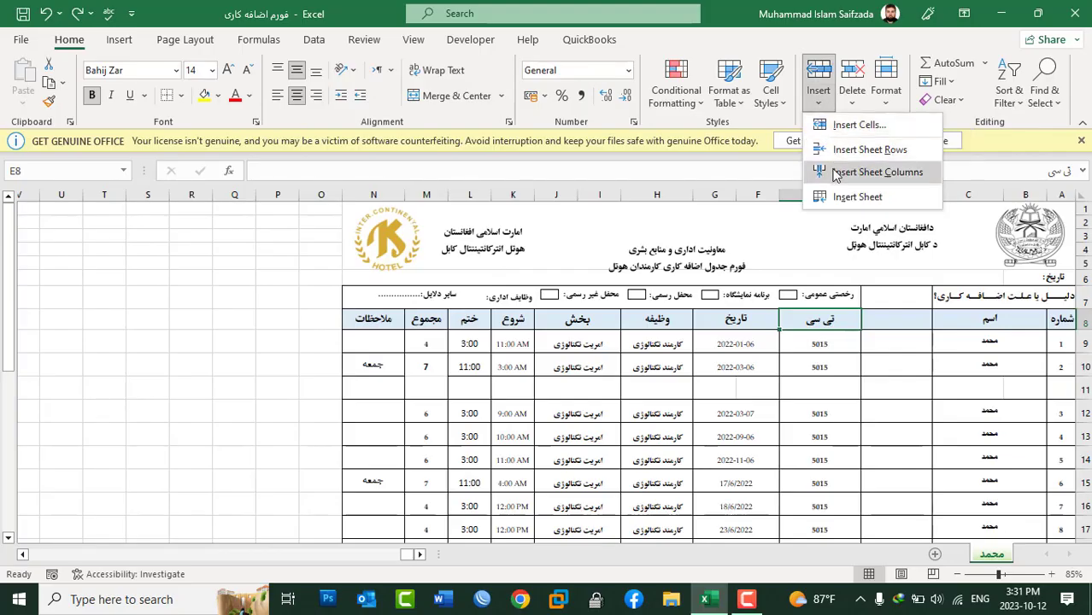
pyautogui.click(872, 171)
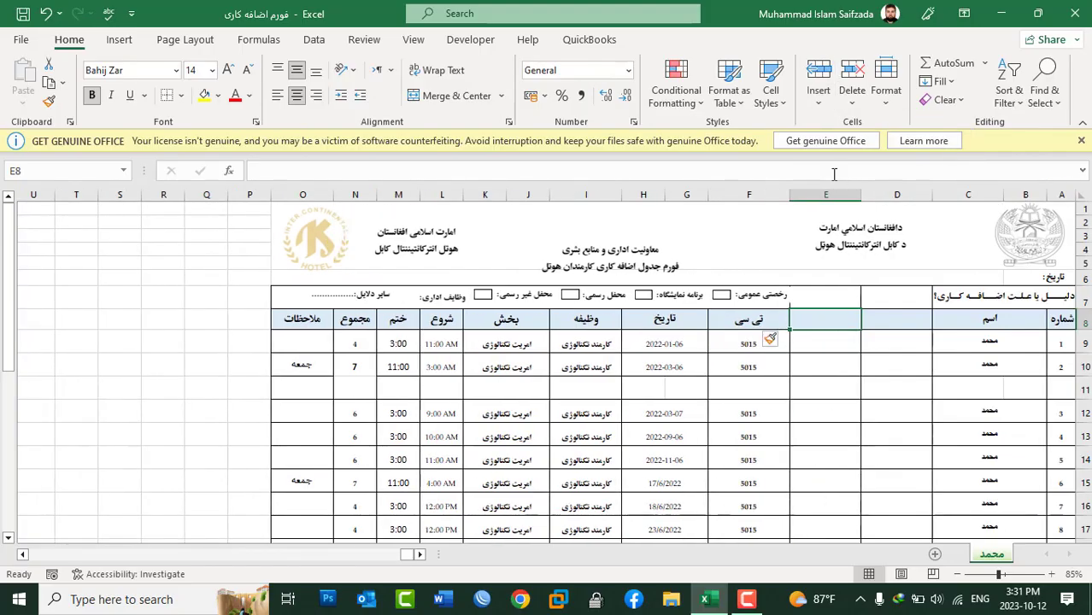
# Step: Insert a second blank sheet row at cell A11, below entry number 2
pyautogui.click(1058, 366)
pyautogui.click(1060, 389)
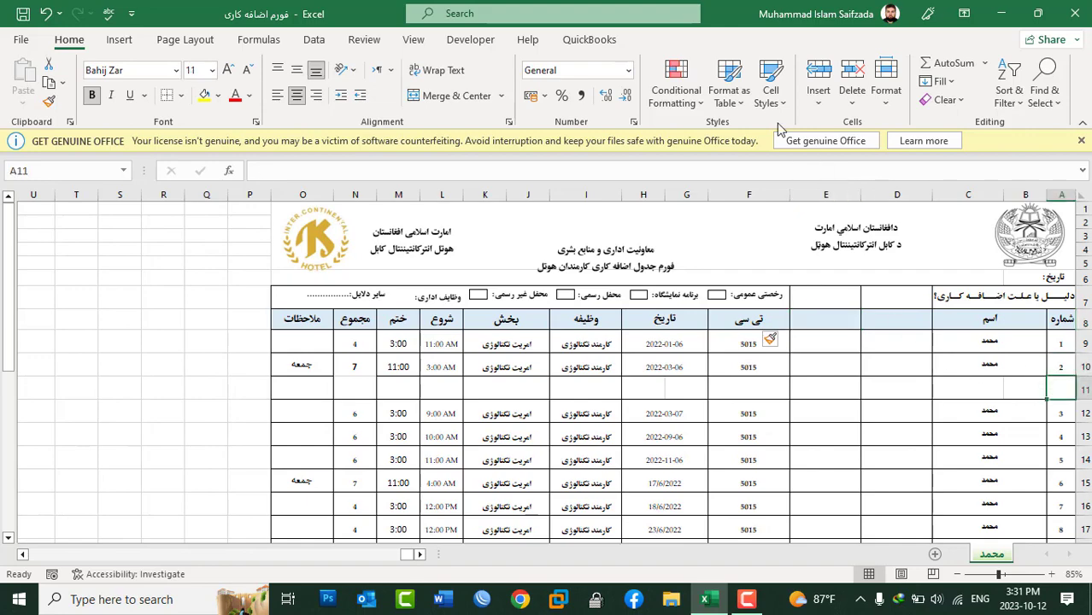
pyautogui.click(818, 98)
pyautogui.click(868, 150)
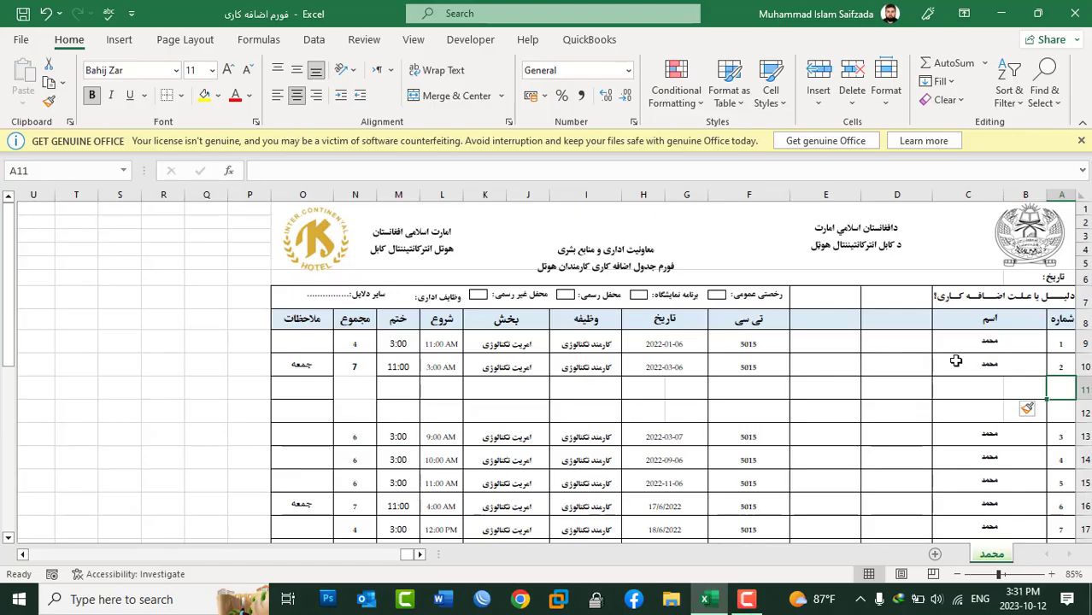
# Step: Insert two new blank worksheets into the workbook
pyautogui.click(818, 98)
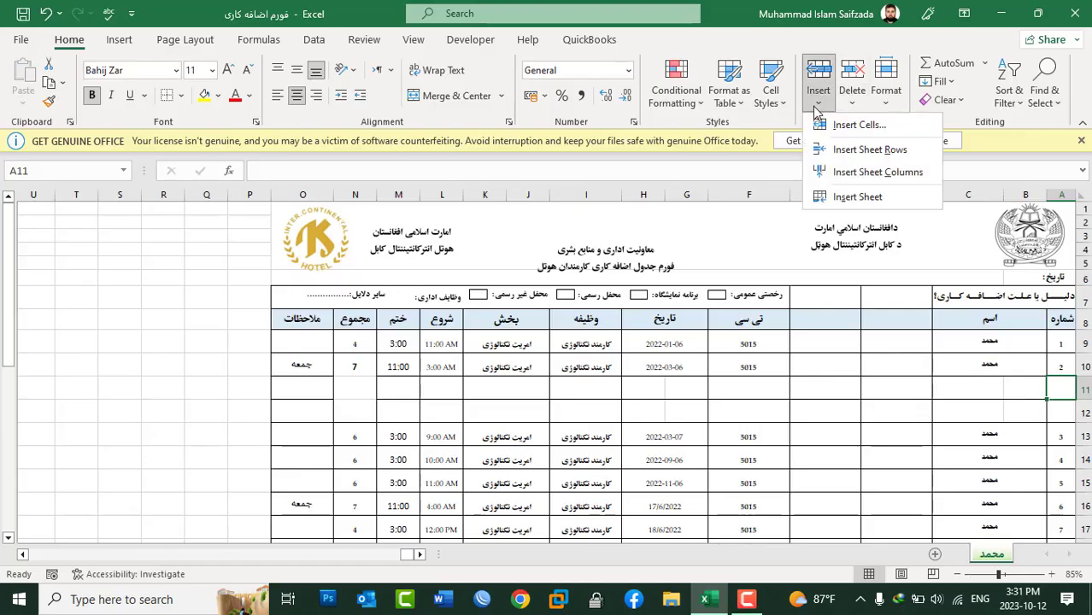
pyautogui.click(853, 198)
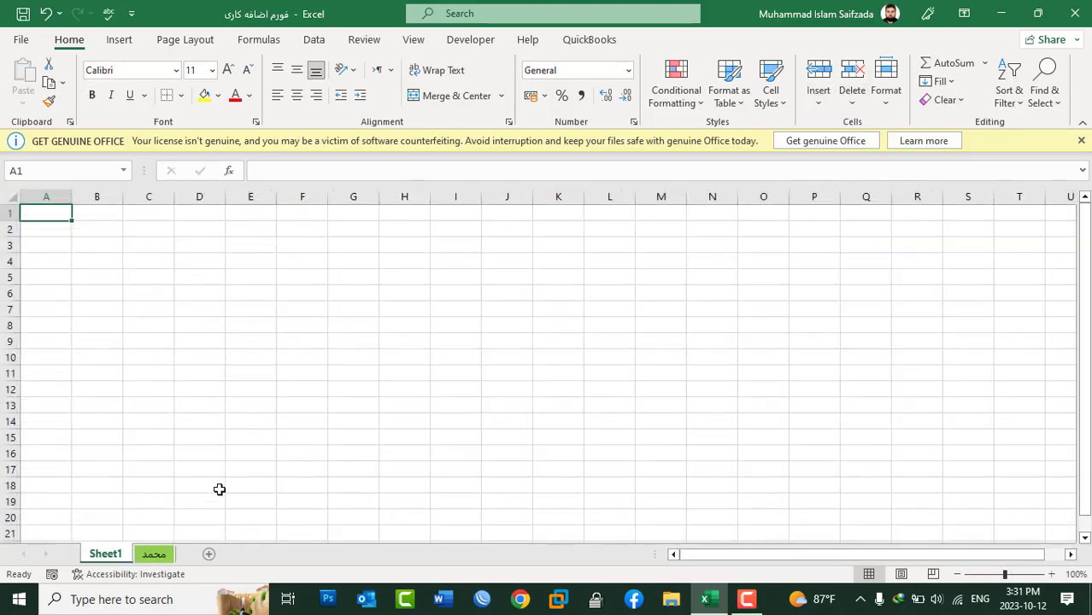
pyautogui.click(819, 95)
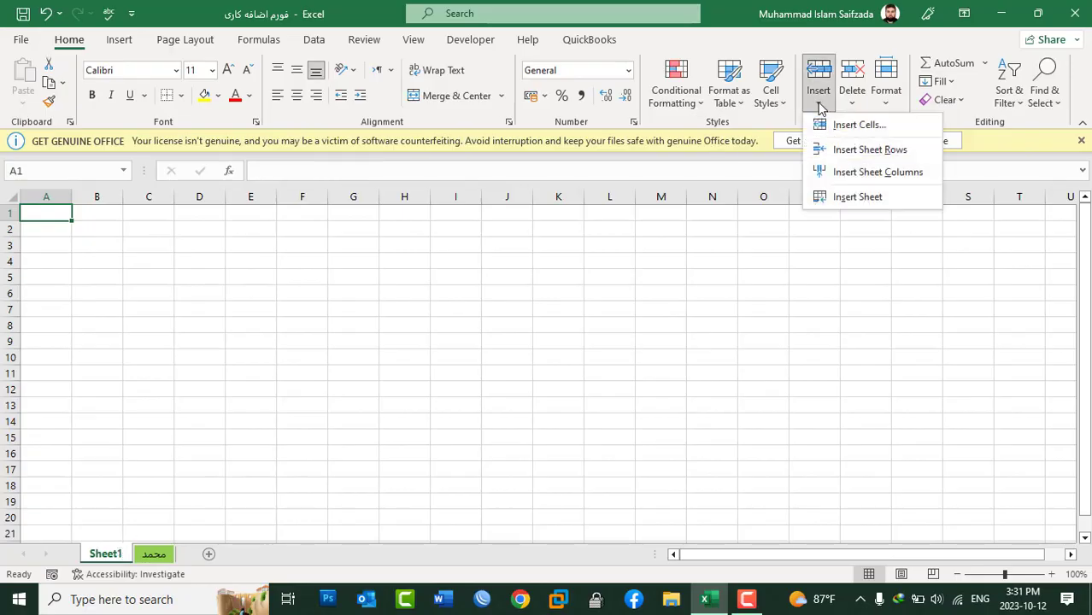
pyautogui.click(845, 196)
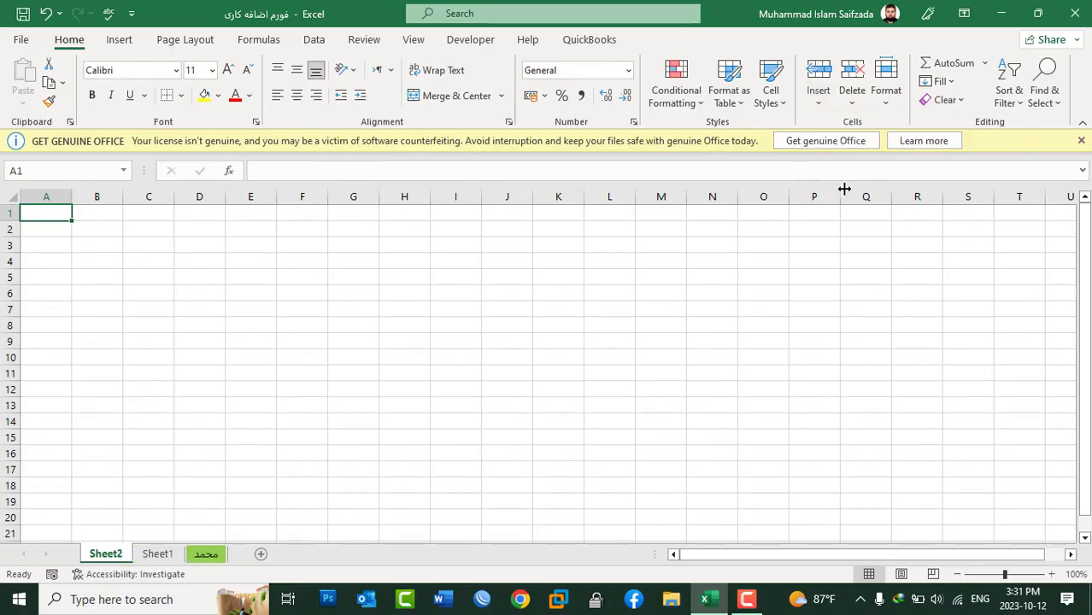
# Step: Delete the two newly added blank worksheets, Sheet2 and Sheet1
pyautogui.rightClick(105, 555)
pyautogui.click(147, 355)
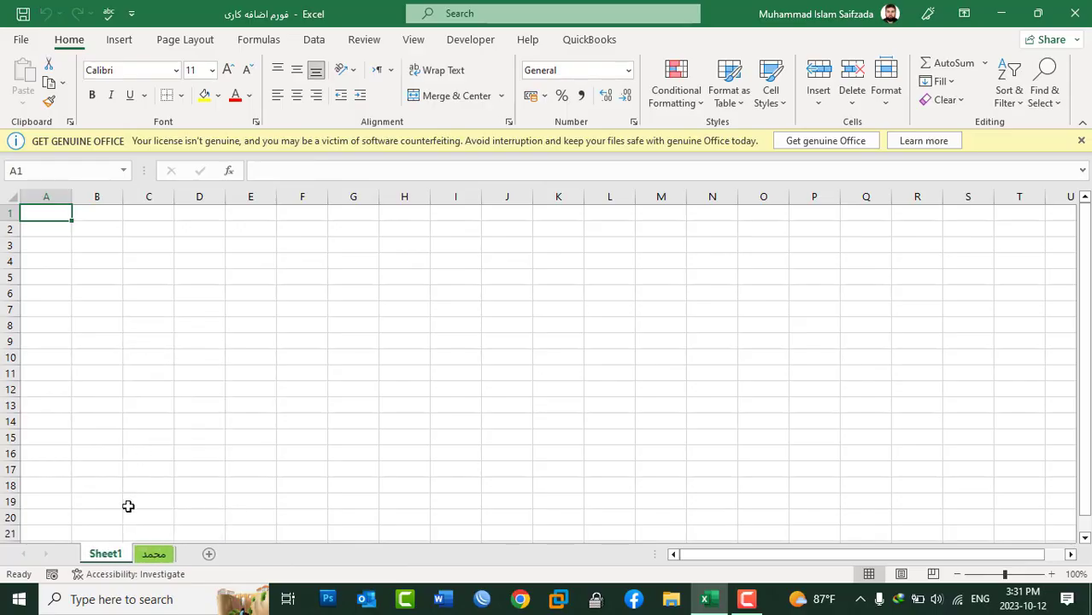
pyautogui.rightClick(107, 554)
pyautogui.click(144, 359)
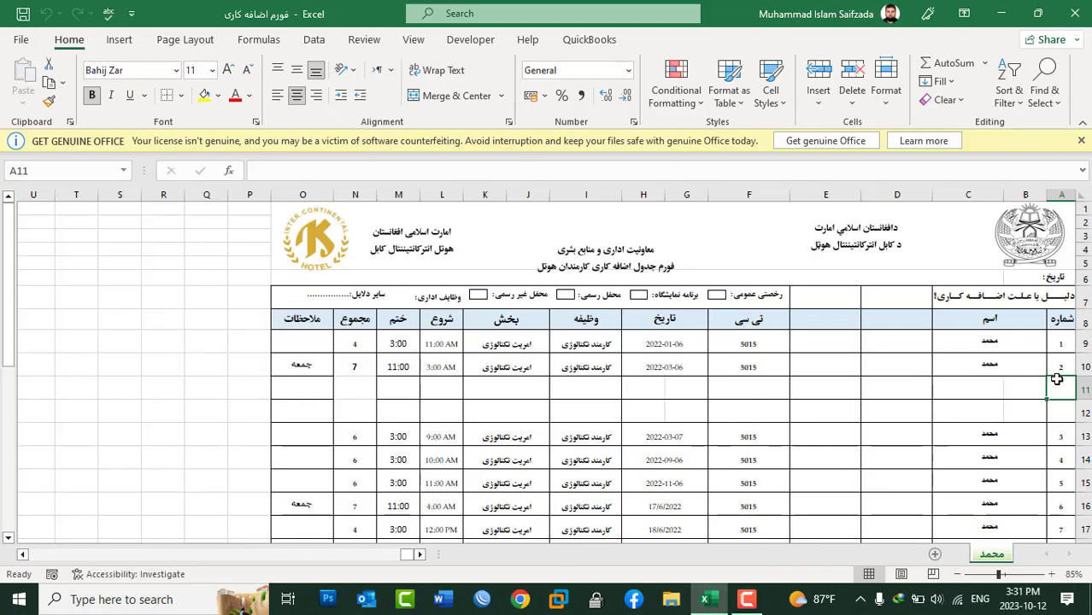
pyautogui.click(849, 112)
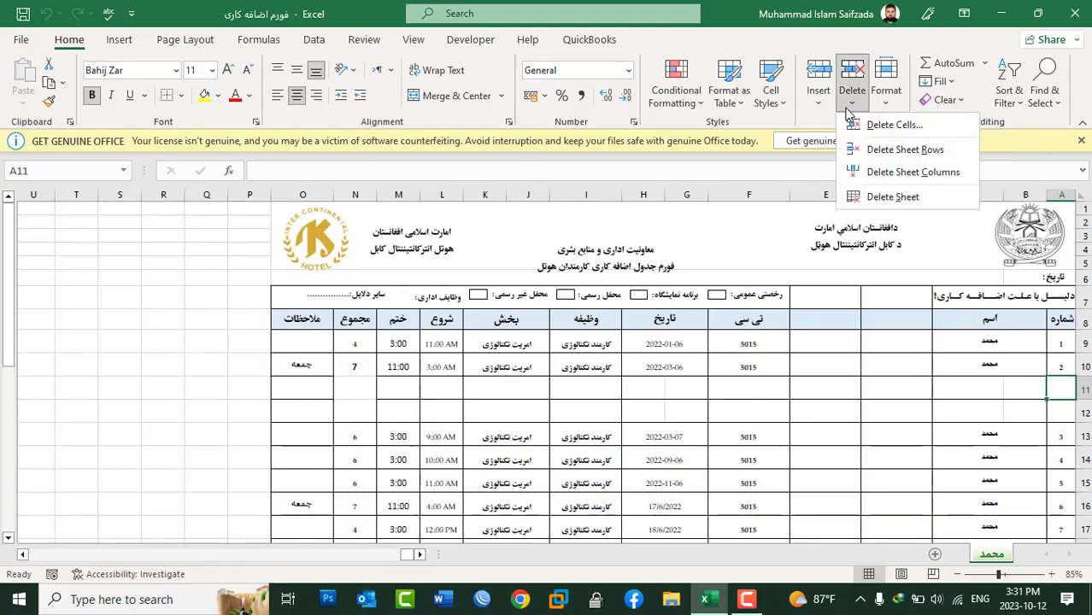
pyautogui.click(1057, 402)
pyautogui.click(1084, 389)
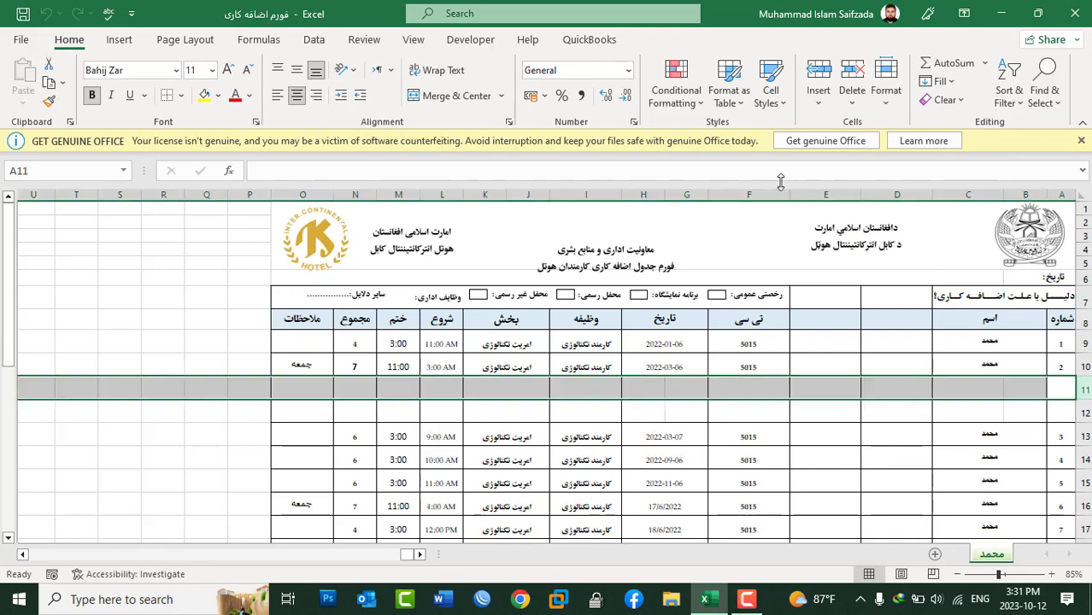
pyautogui.moveTo(869, 195); pyautogui.dragTo(817, 189)
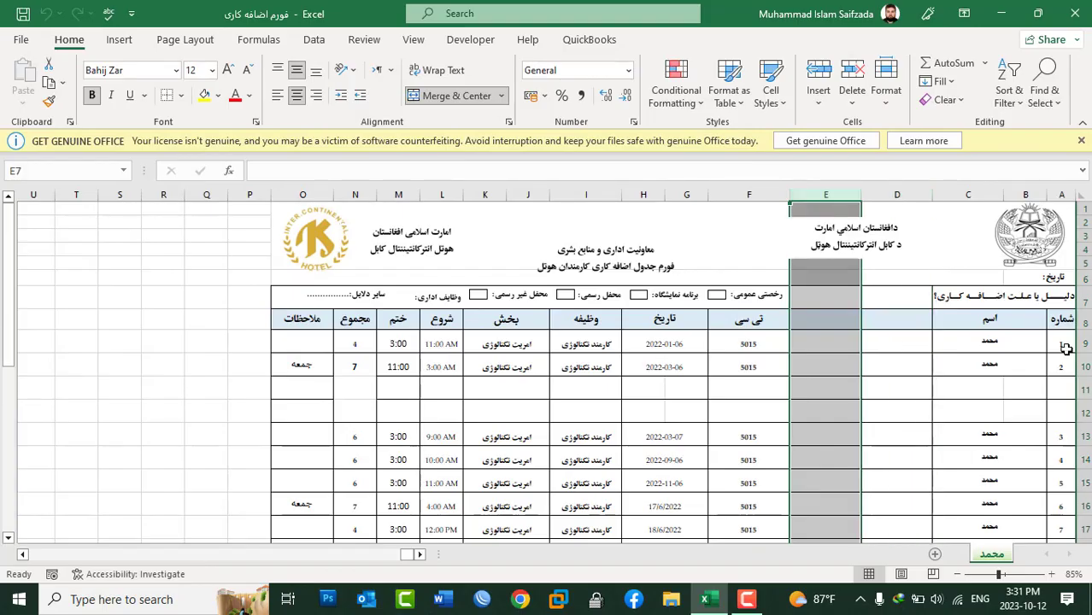
pyautogui.moveTo(1083, 389); pyautogui.dragTo(1081, 409)
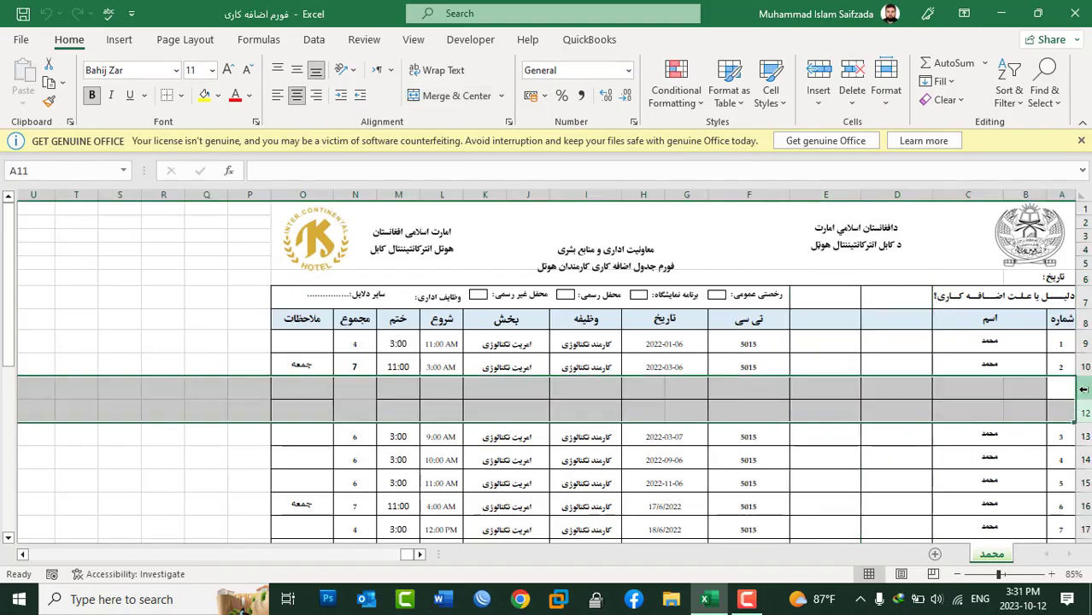
# Step: Delete the two blank sheet rows at row 11, directly below entry number 2
pyautogui.click(1057, 388)
pyautogui.click(852, 100)
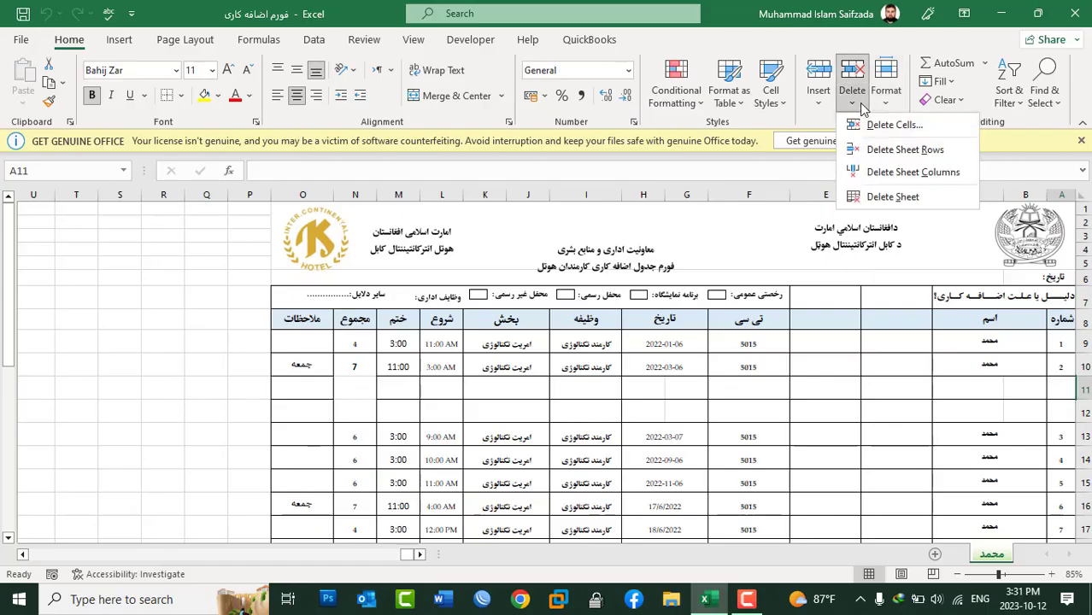
pyautogui.click(861, 151)
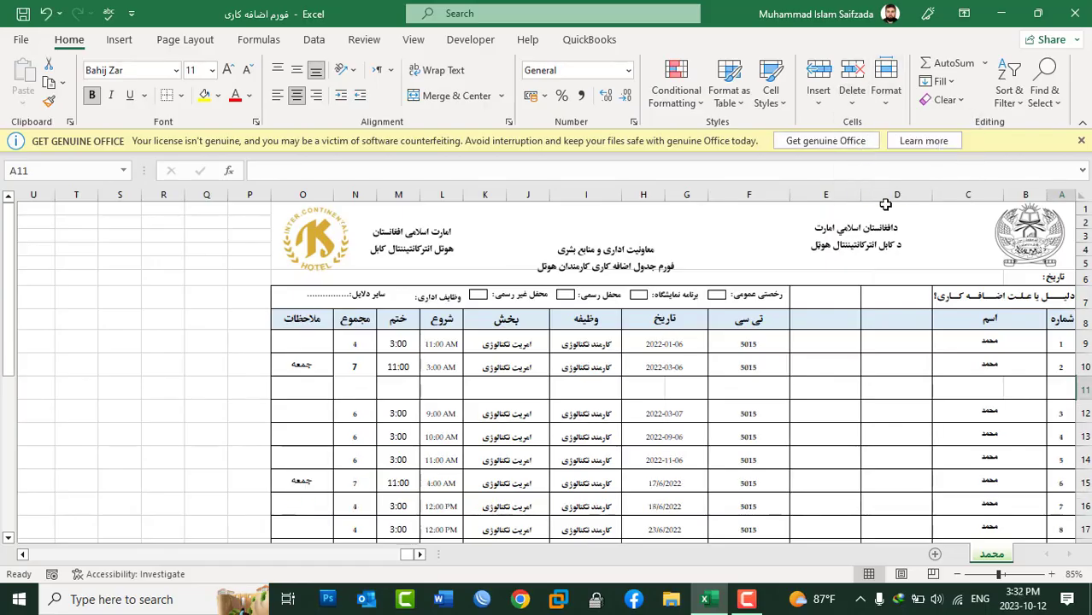
pyautogui.click(859, 107)
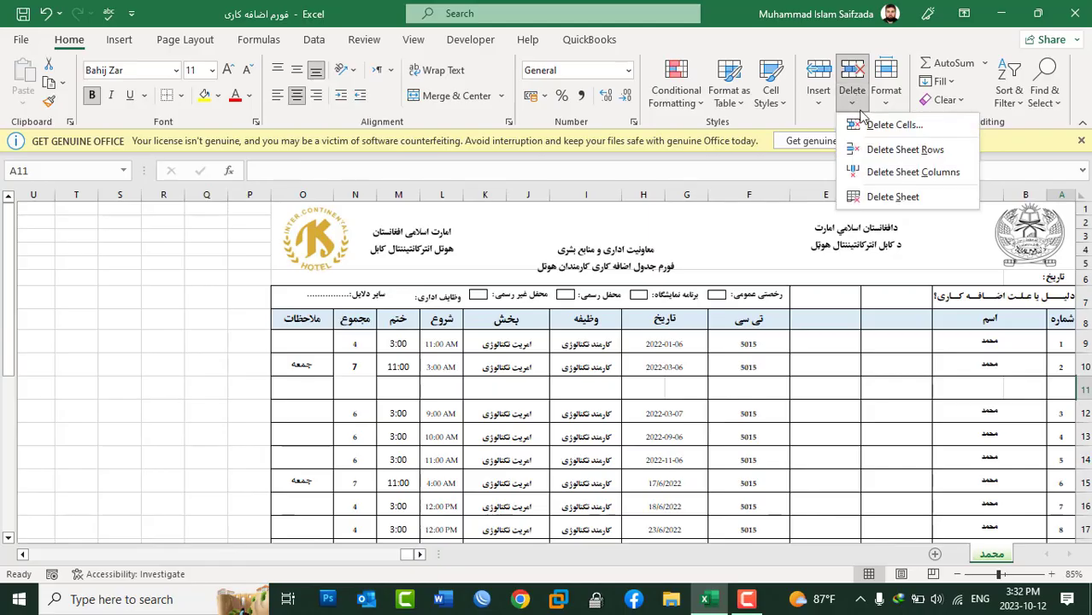
pyautogui.click(874, 151)
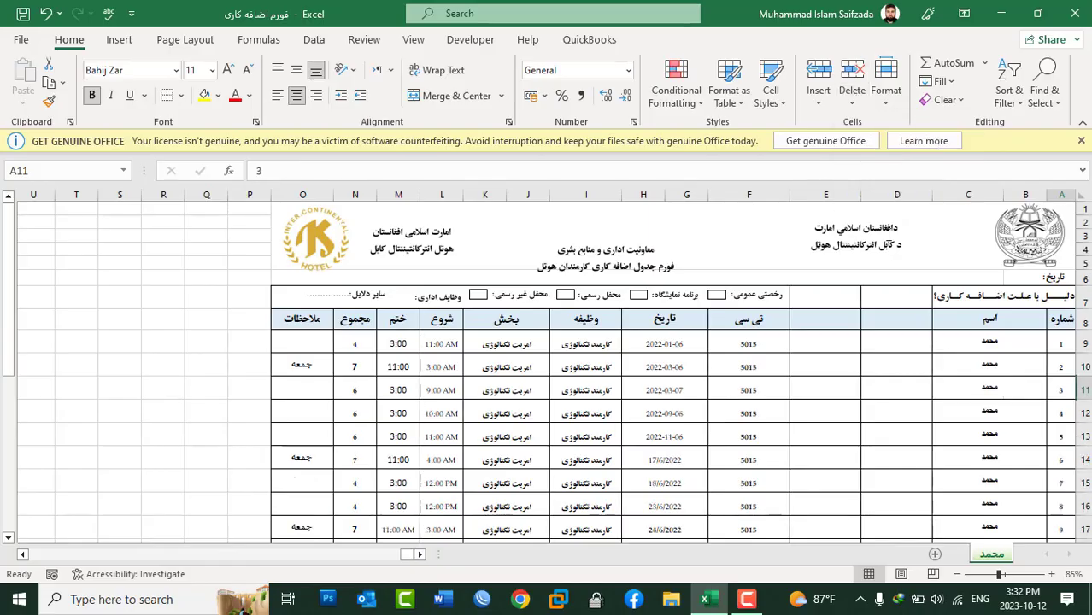
# Step: Delete the two blank sheet columns between the اسم and تی سی columns, starting from cell D7
pyautogui.click(894, 301)
pyautogui.click(853, 101)
pyautogui.click(863, 174)
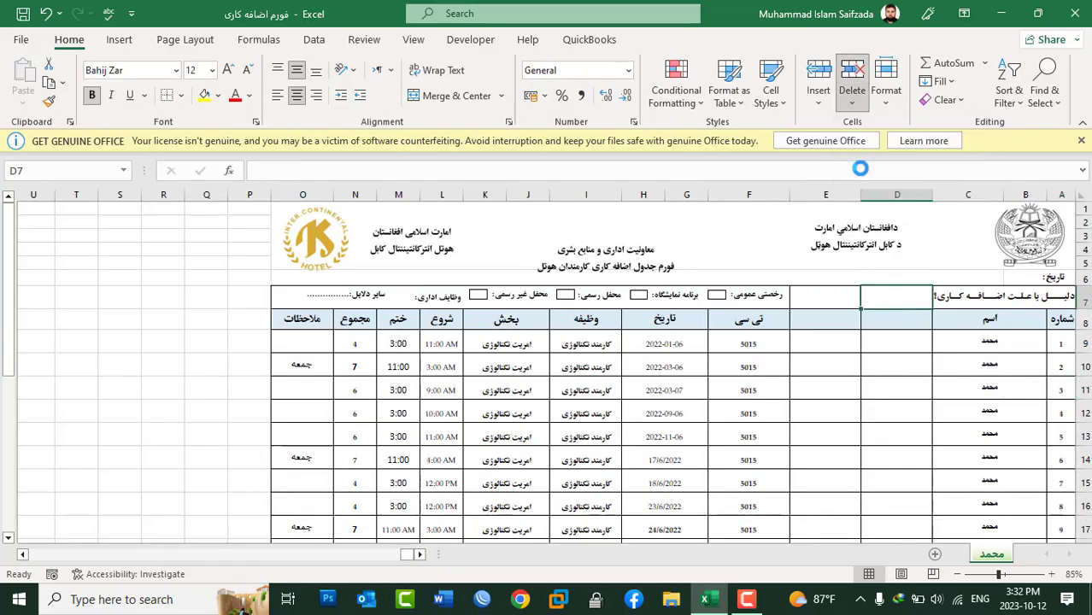
pyautogui.click(855, 107)
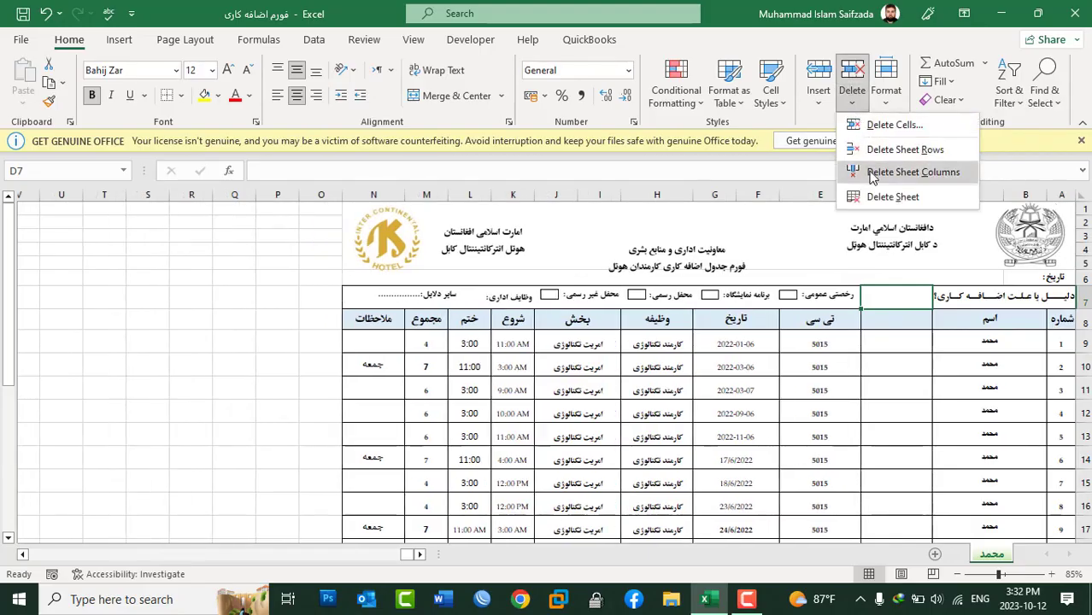
pyautogui.click(873, 173)
pyautogui.click(854, 103)
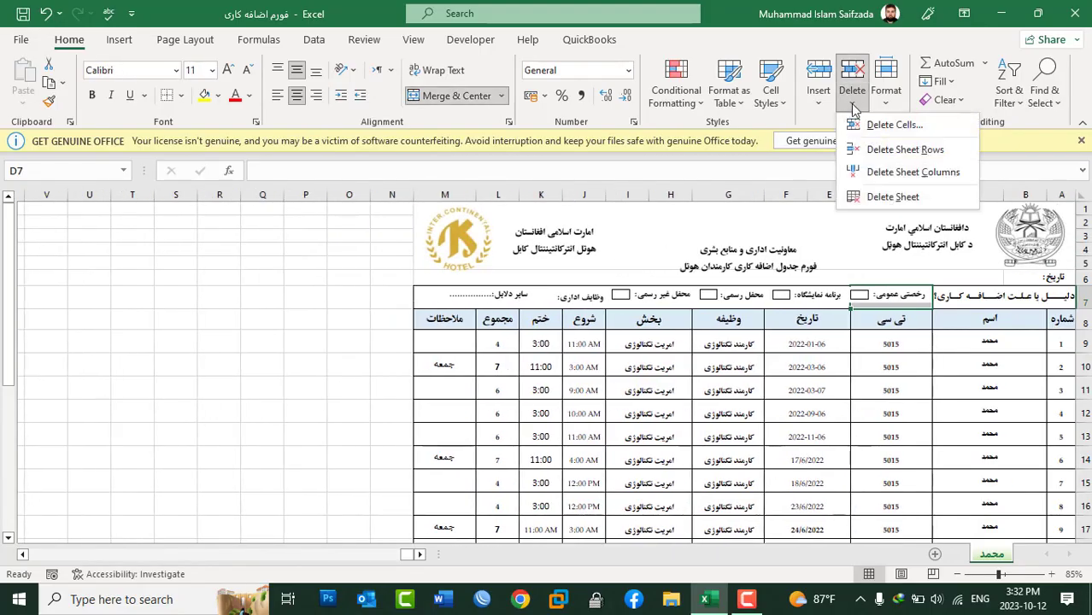
pyautogui.click(891, 346)
pyautogui.click(891, 346)
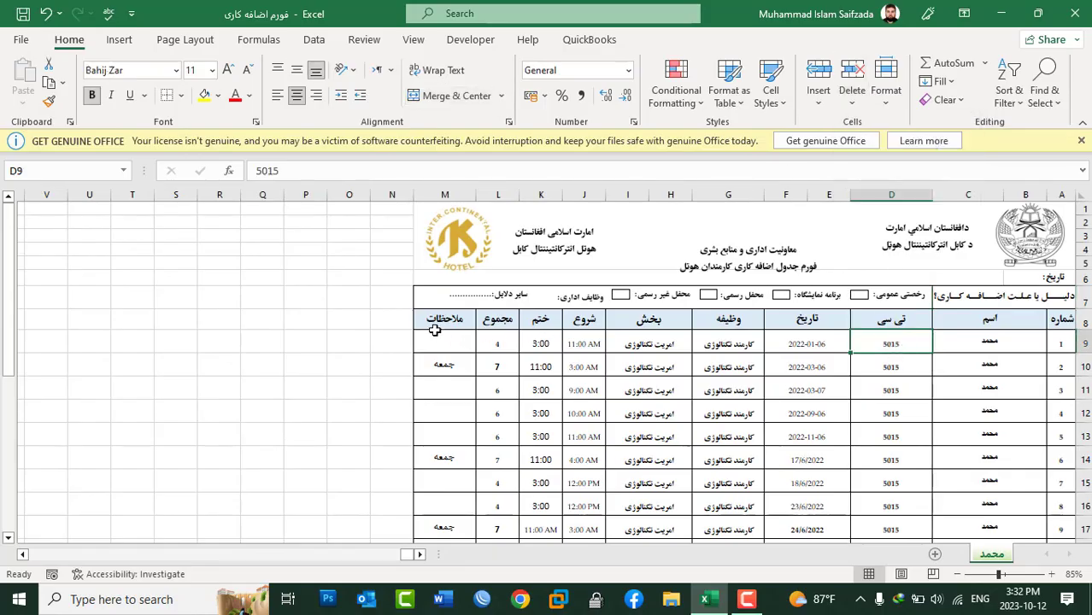
# Step: Try deleting cell J9 in the شروع column with the Shift cells right option, and undo the deletion
pyautogui.click(584, 345)
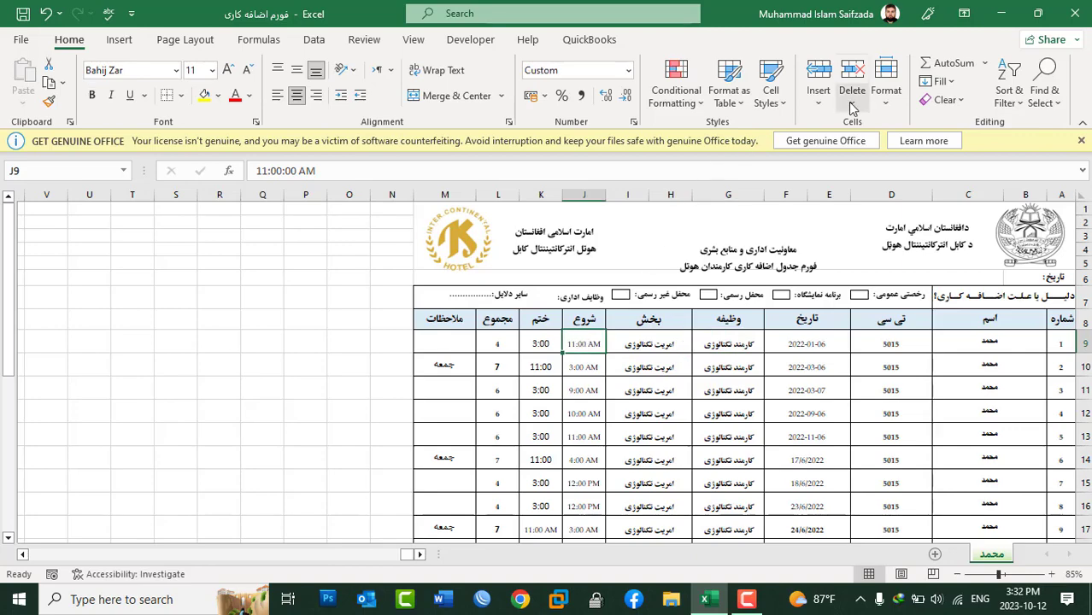
pyautogui.click(852, 109)
pyautogui.click(881, 122)
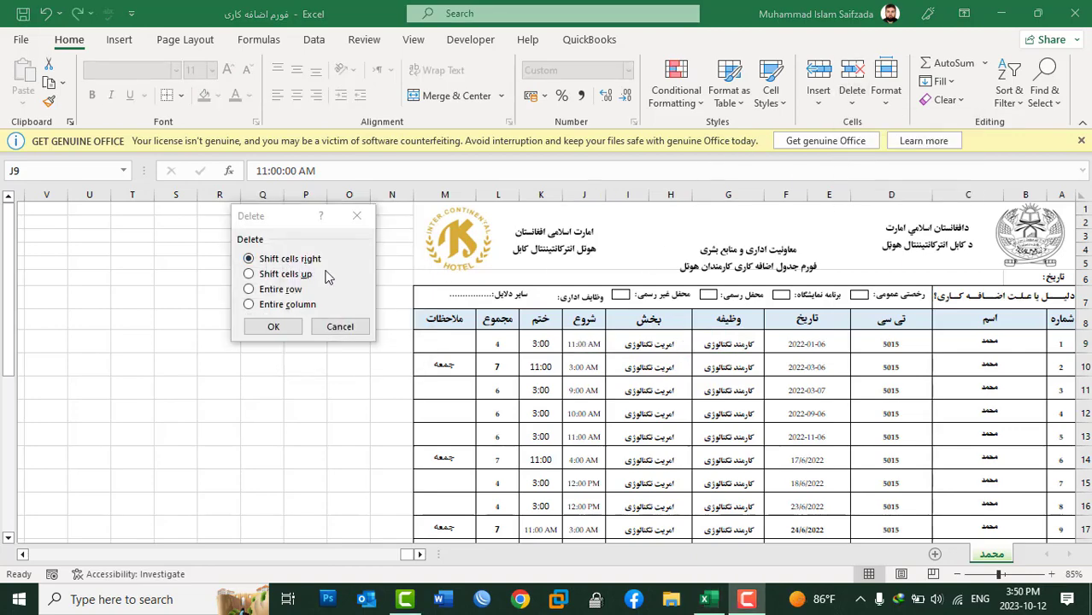
pyautogui.click(270, 241)
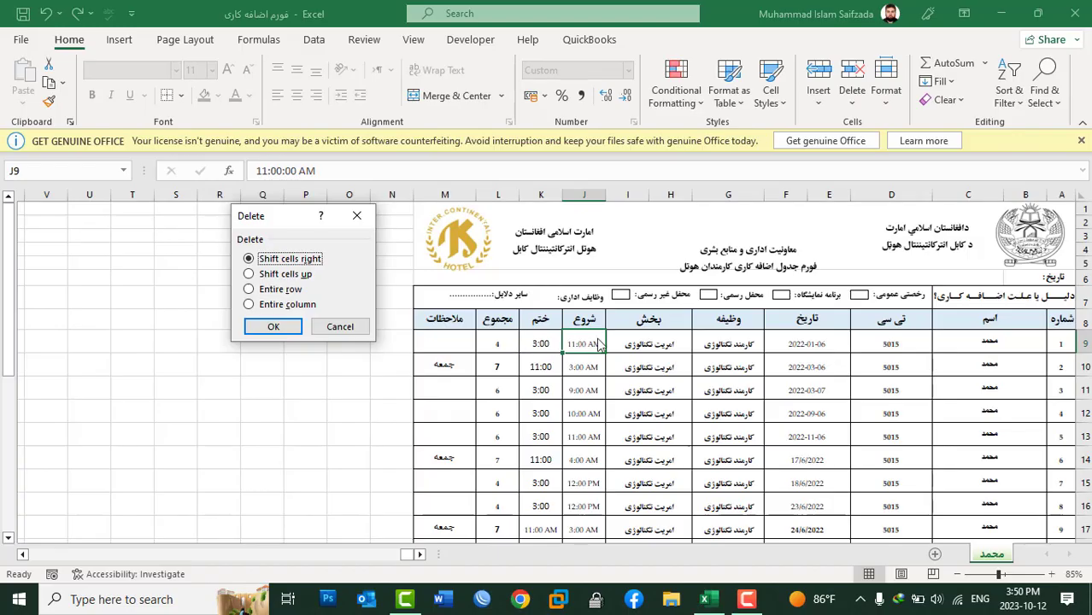
pyautogui.click(290, 331)
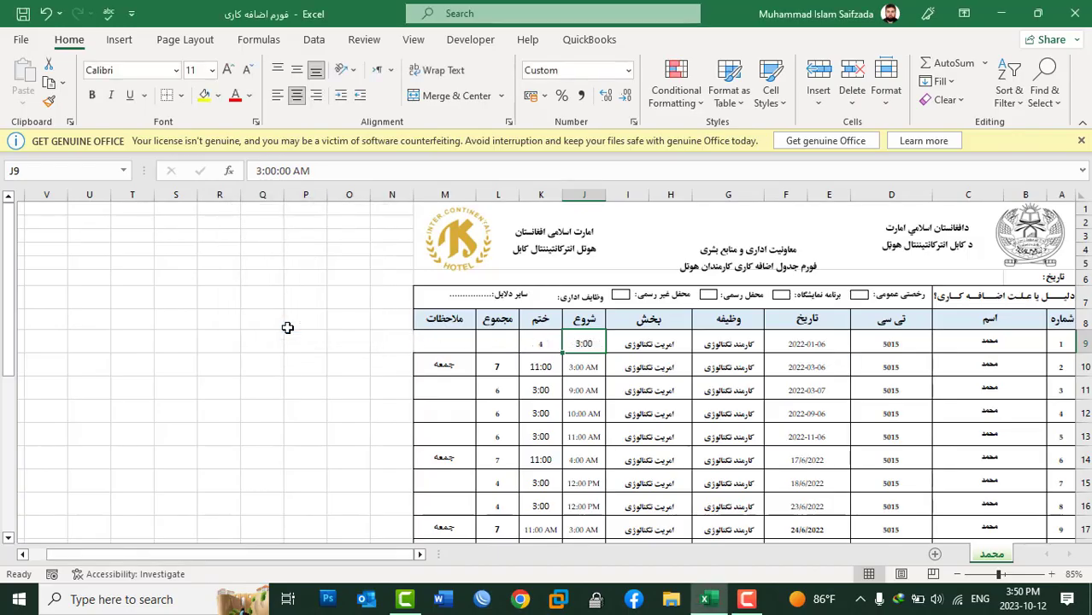
pyautogui.hotkey('ctrl', 'z')
# Step: Try deleting cell J9 with the Shift cells up option, and undo the deletion
pyautogui.click(852, 101)
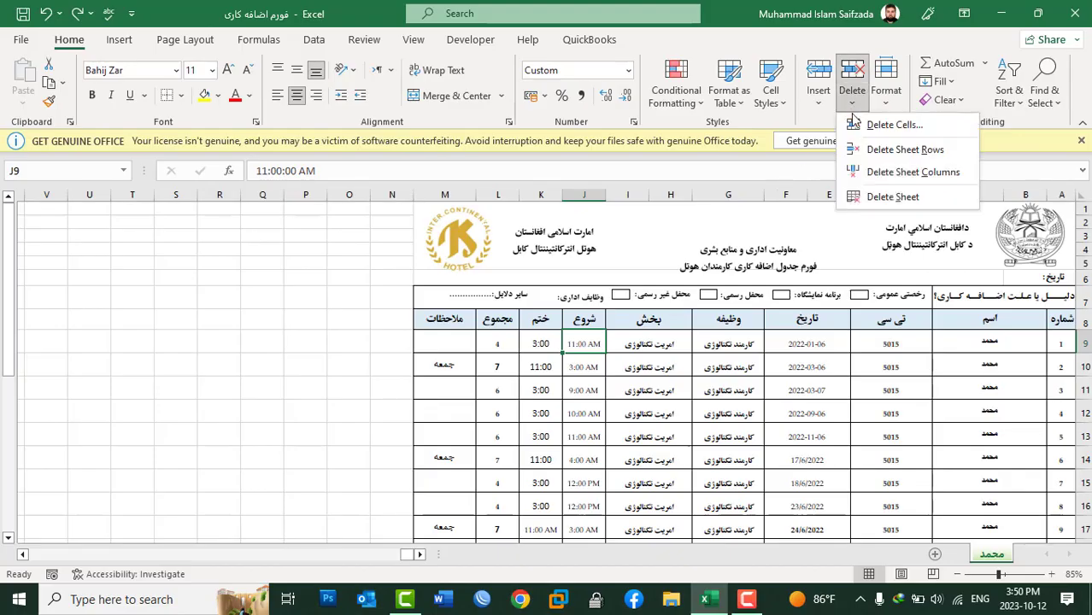
pyautogui.click(857, 124)
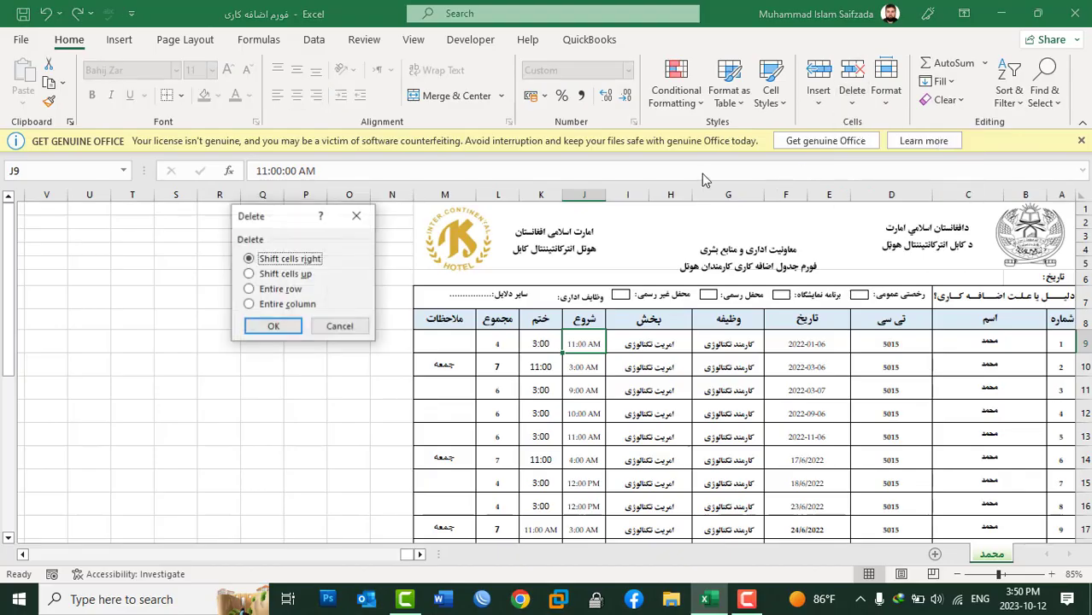
pyautogui.click(286, 276)
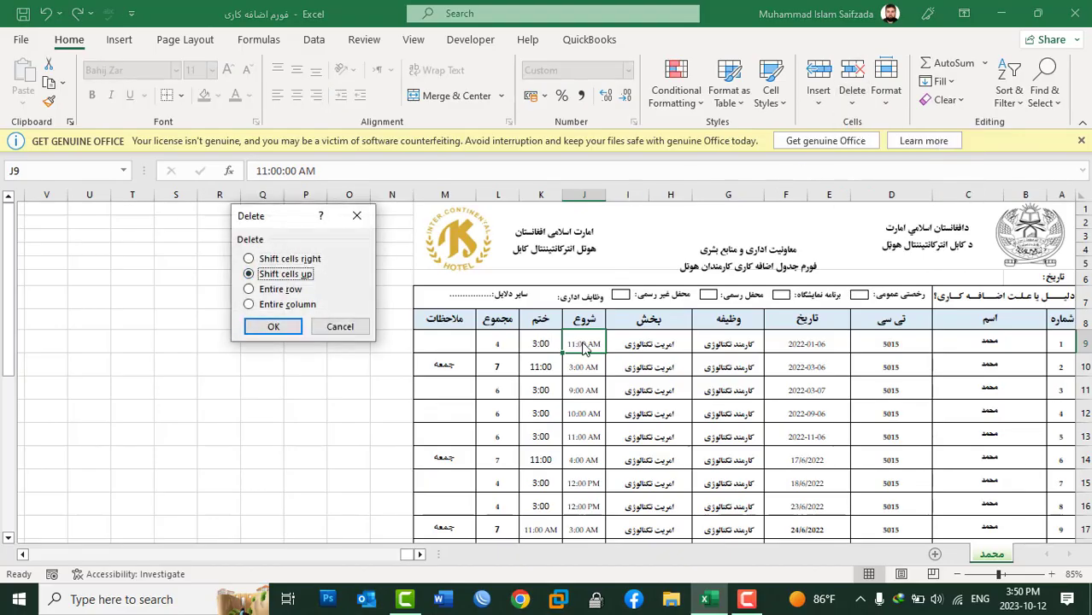
pyautogui.click(265, 330)
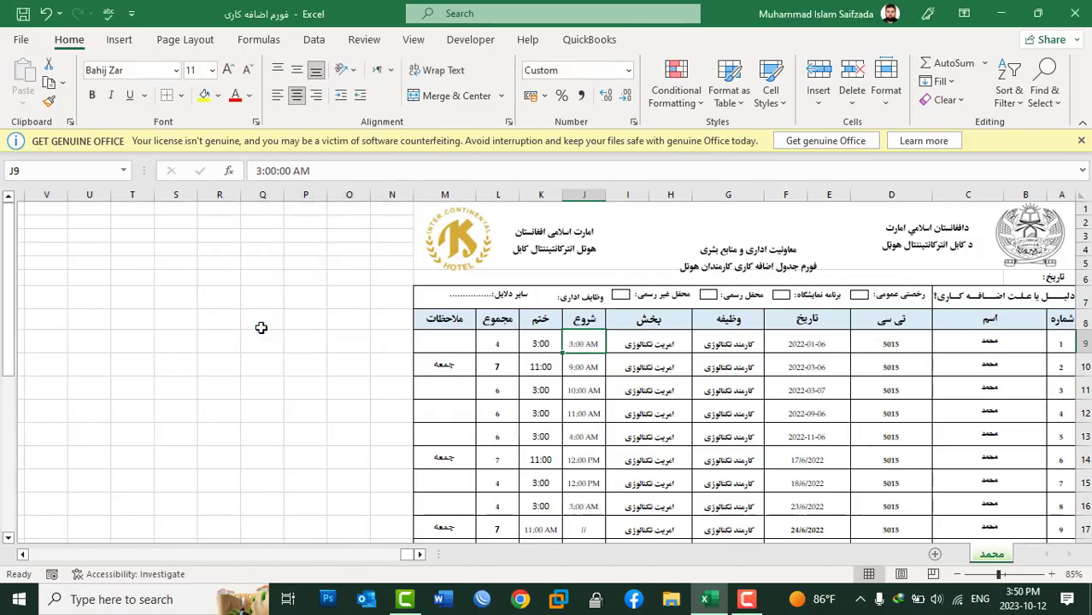
pyautogui.hotkey('ctrl', 'z')
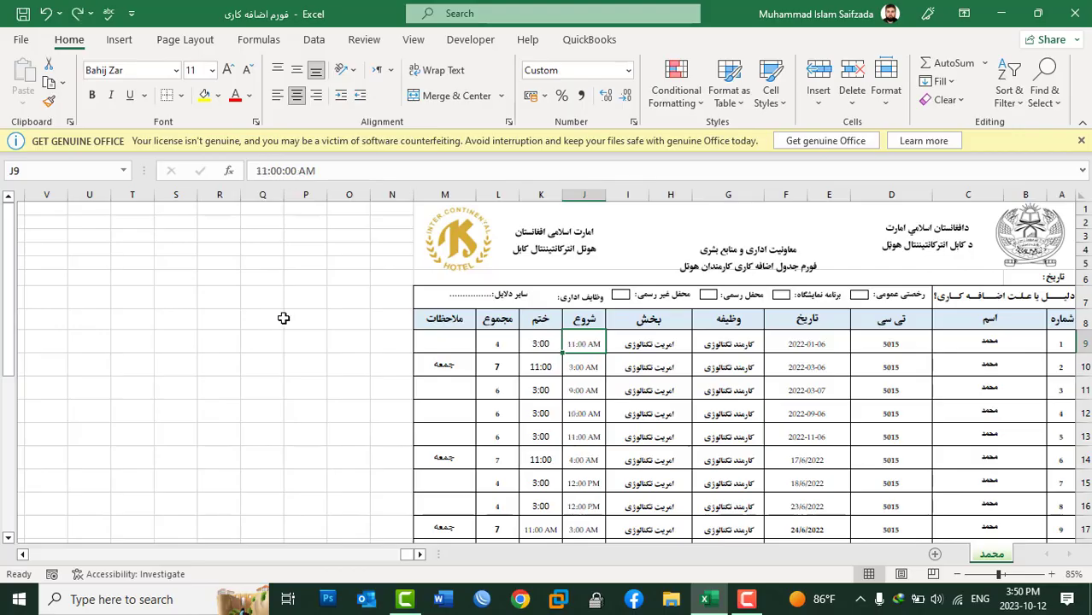
# Step: Try deleting the entire row of entry number 1 from cell J9, and undo the deletion
pyautogui.click(852, 105)
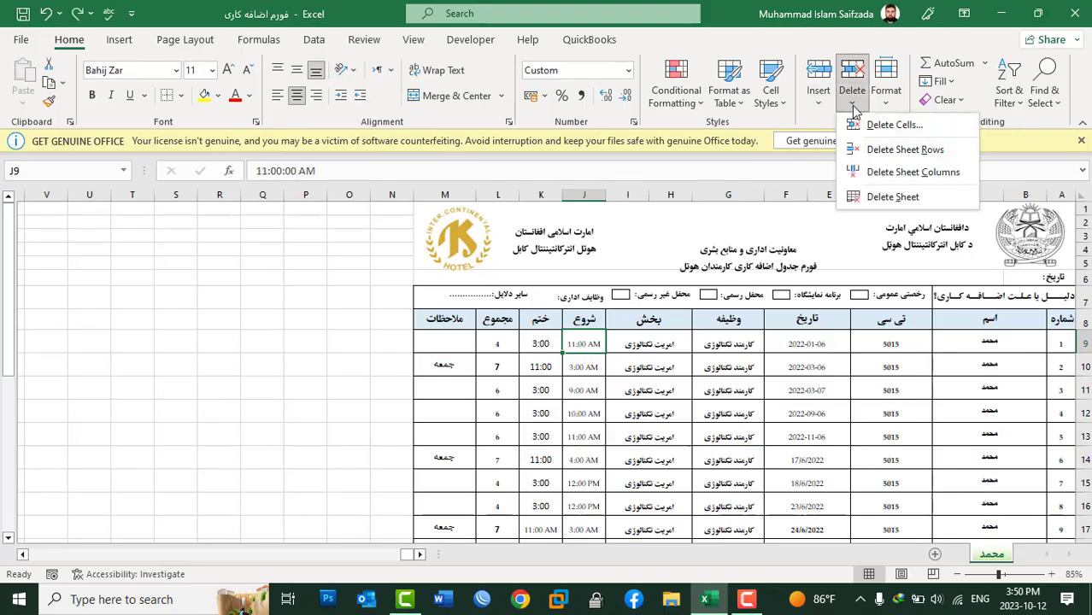
pyautogui.click(857, 126)
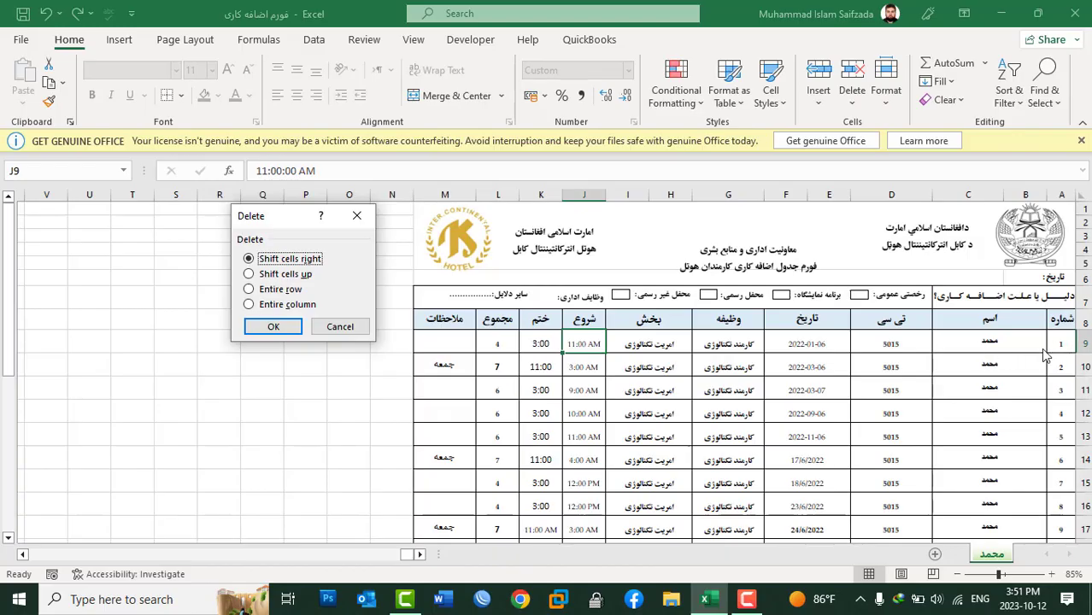
pyautogui.click(278, 290)
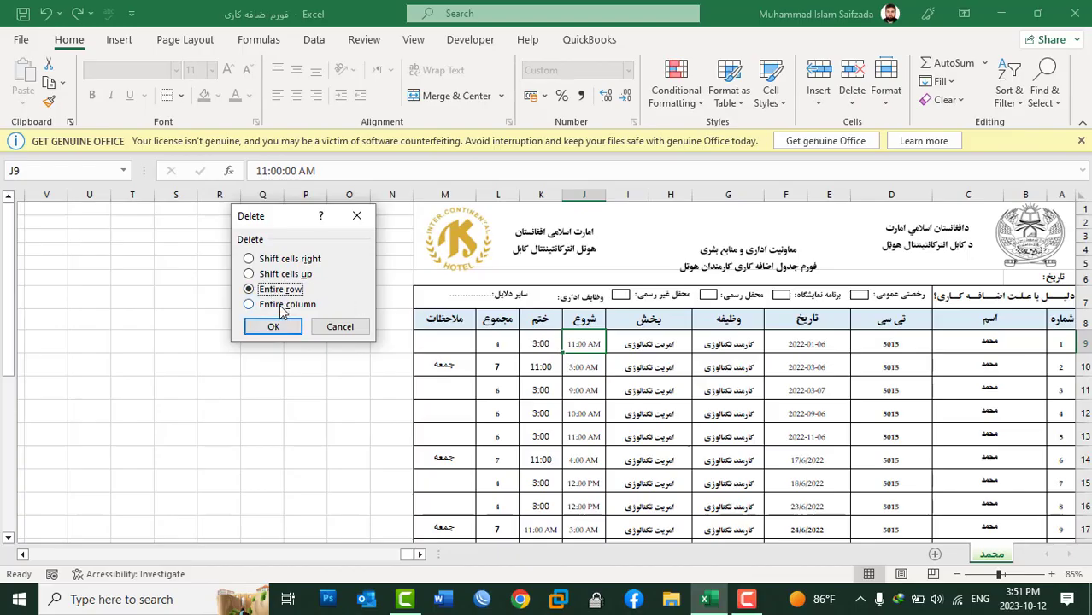
pyautogui.click(276, 328)
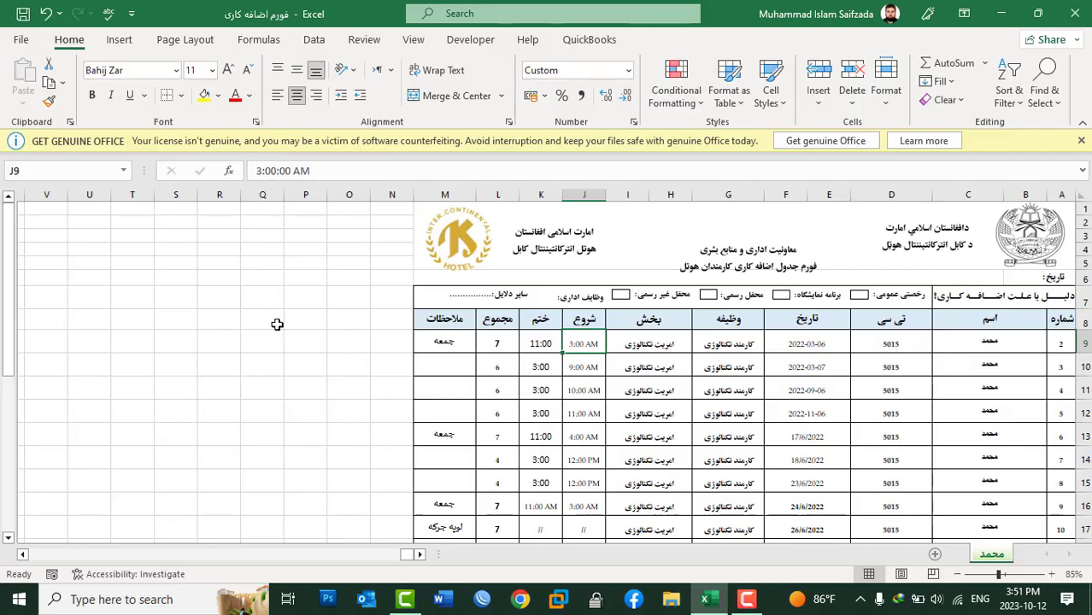
pyautogui.hotkey('ctrl', 'z')
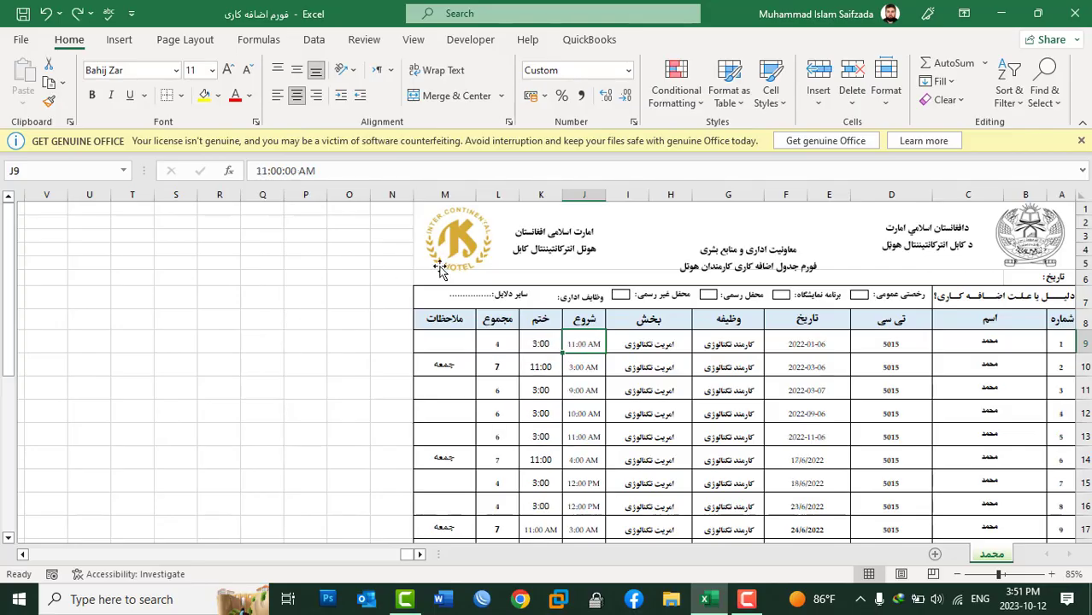
# Step: Try deleting the entire شروع column from cell J9, and undo the deletion
pyautogui.click(846, 104)
pyautogui.click(915, 119)
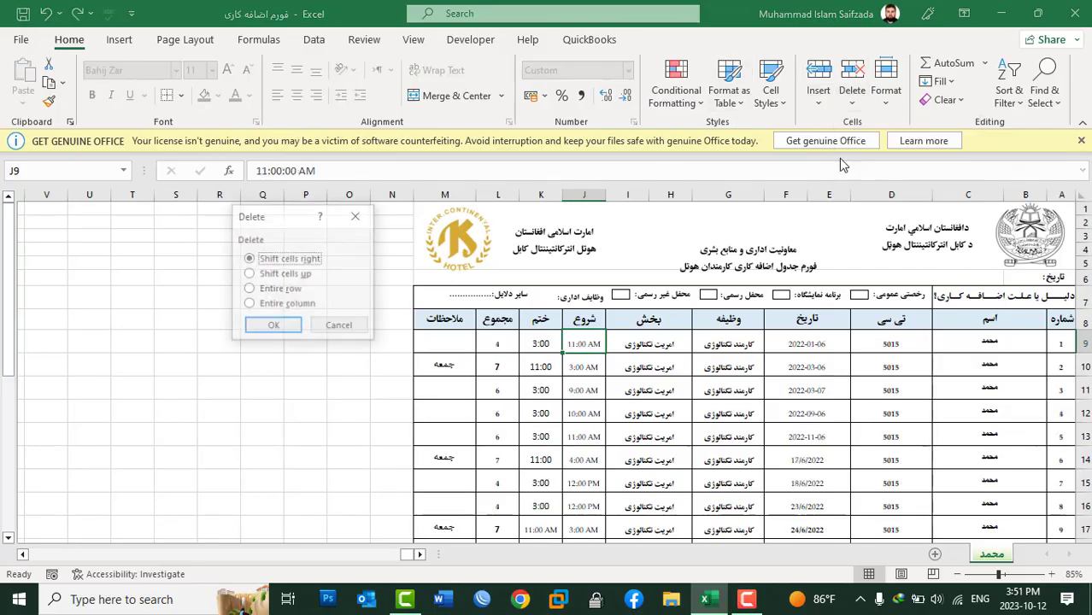
pyautogui.click(249, 305)
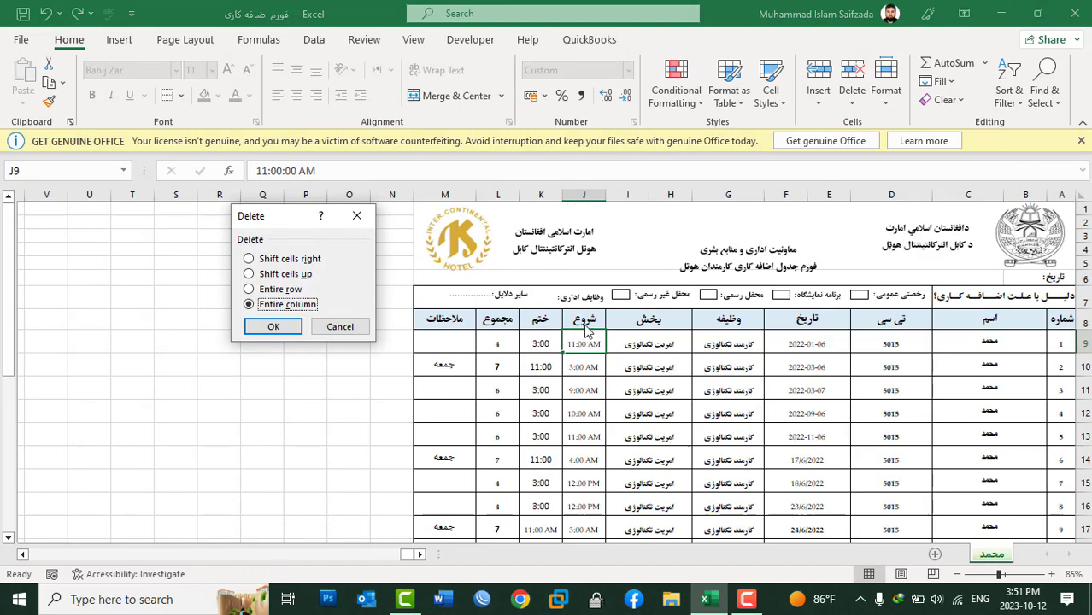
pyautogui.click(268, 330)
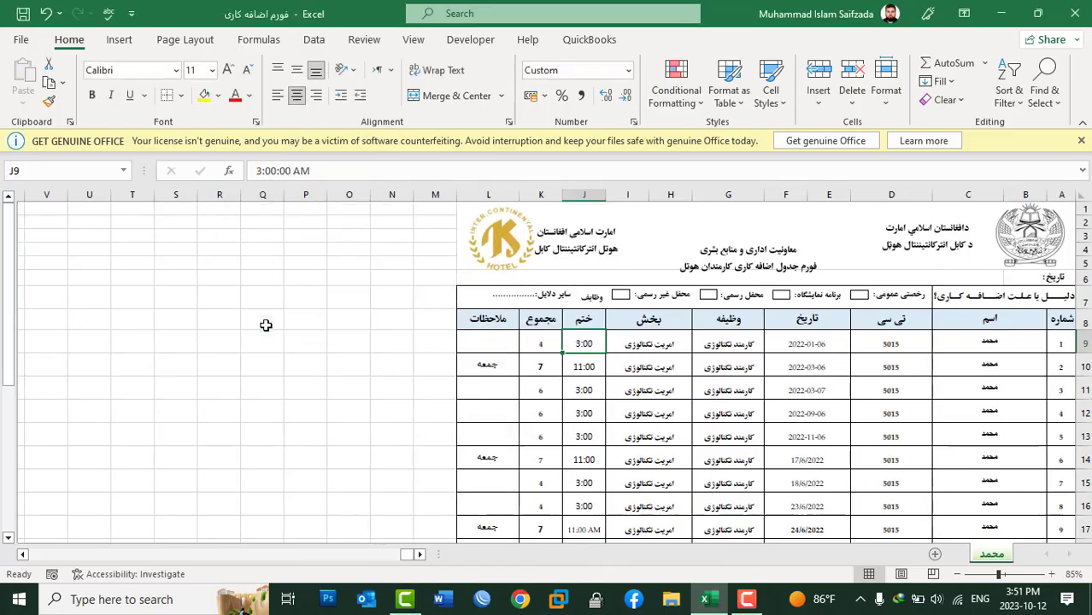
pyautogui.hotkey('ctrl', 'z')
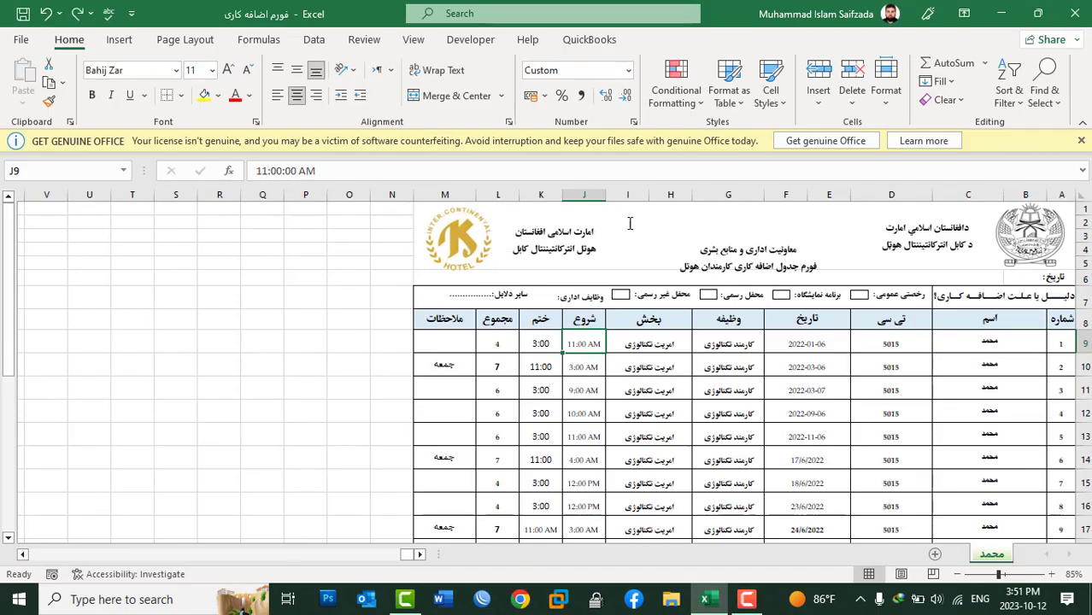
pyautogui.click(846, 104)
pyautogui.click(867, 125)
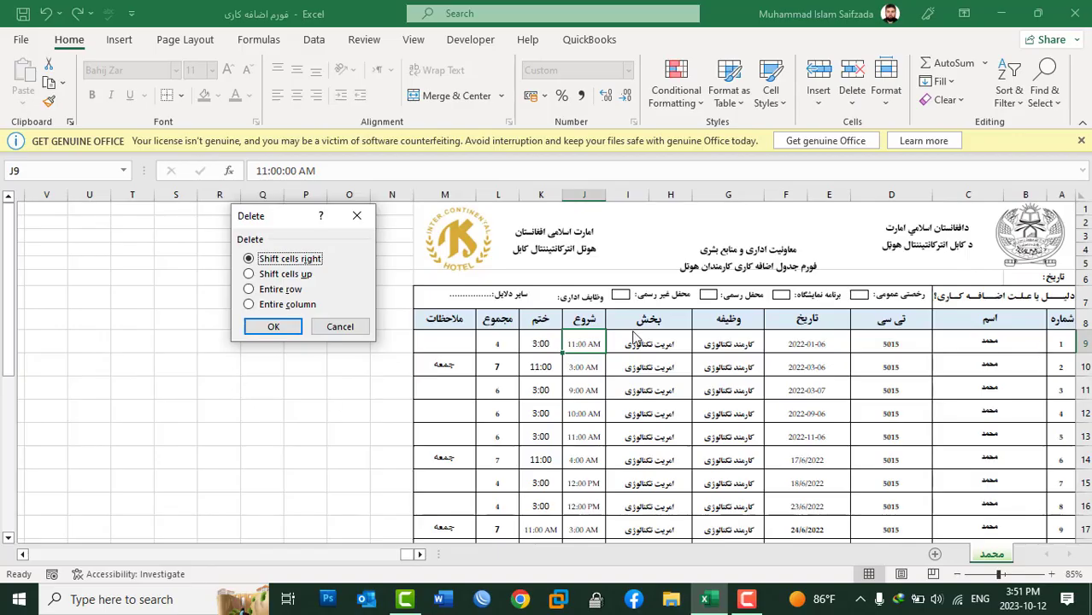
pyautogui.click(346, 329)
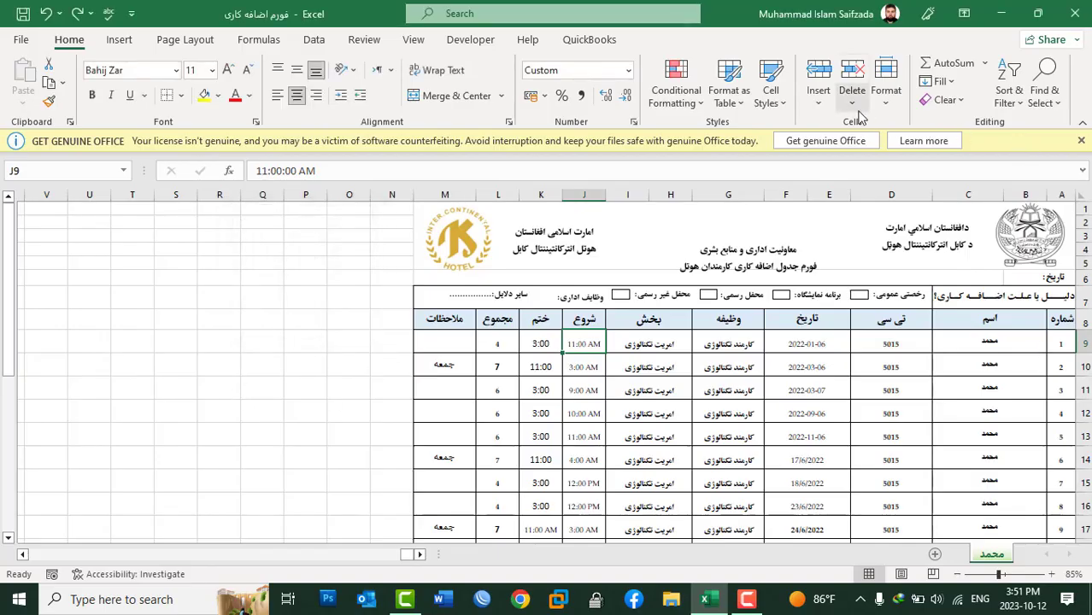
pyautogui.click(854, 104)
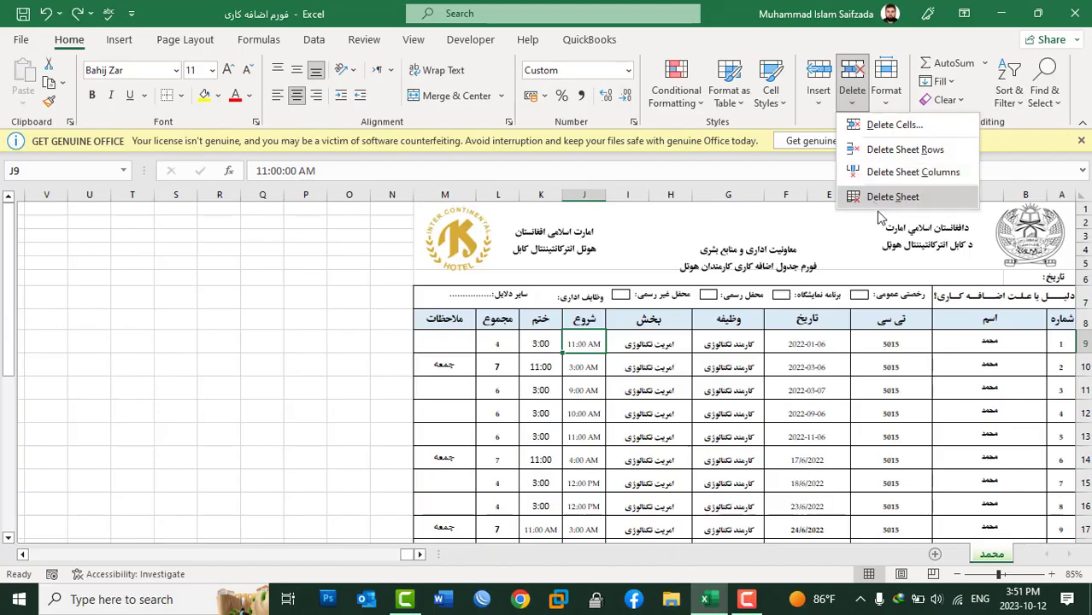
pyautogui.rightClick(998, 557)
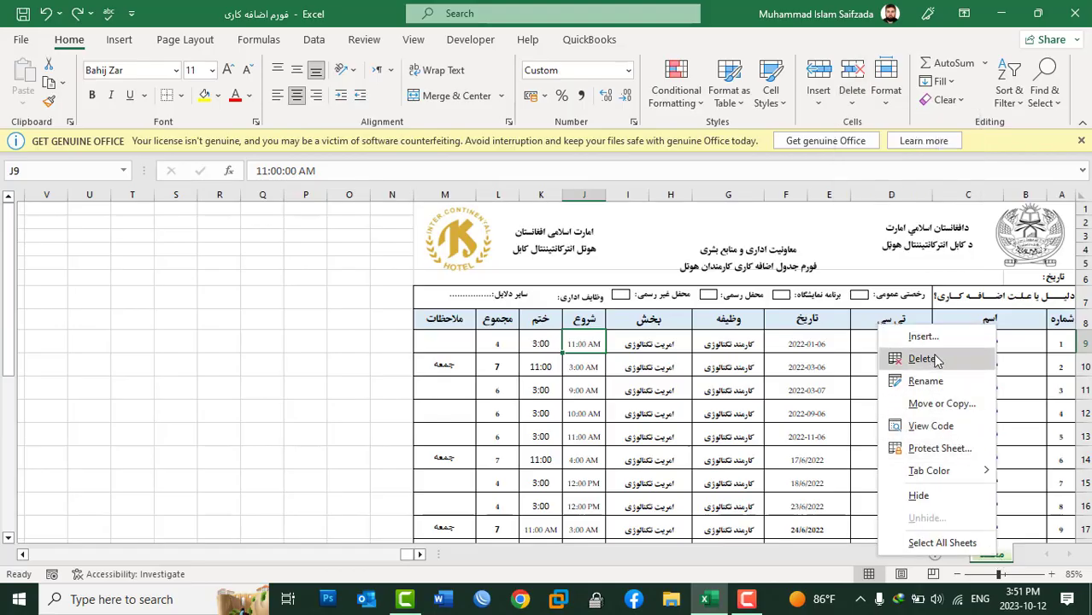
pyautogui.click(853, 96)
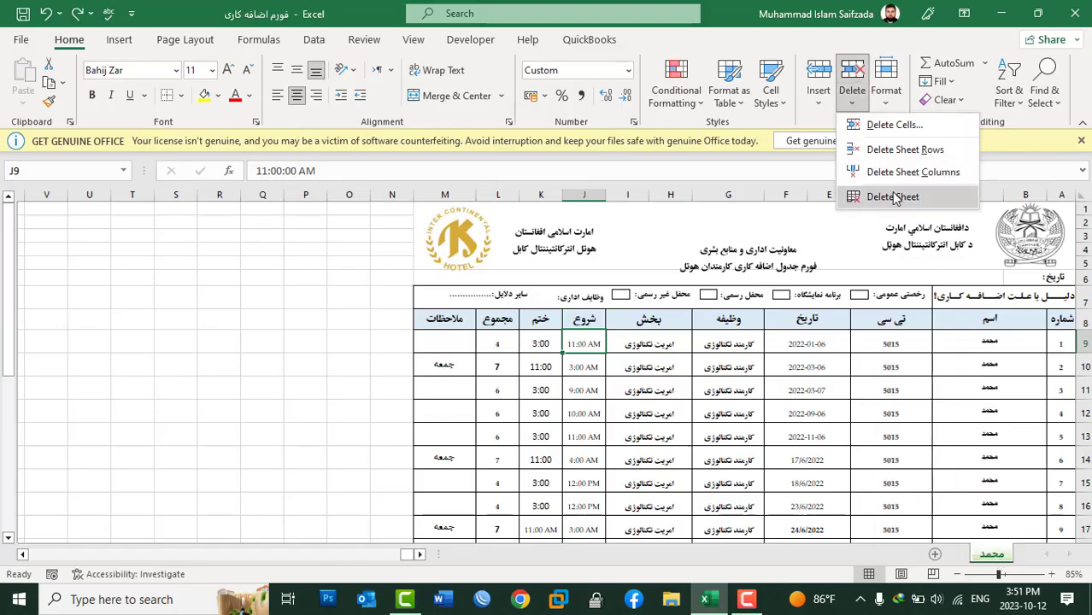
# Step: Add a new blank sheet to the workbook and remove it again with Delete Sheet
pyautogui.click(937, 560)
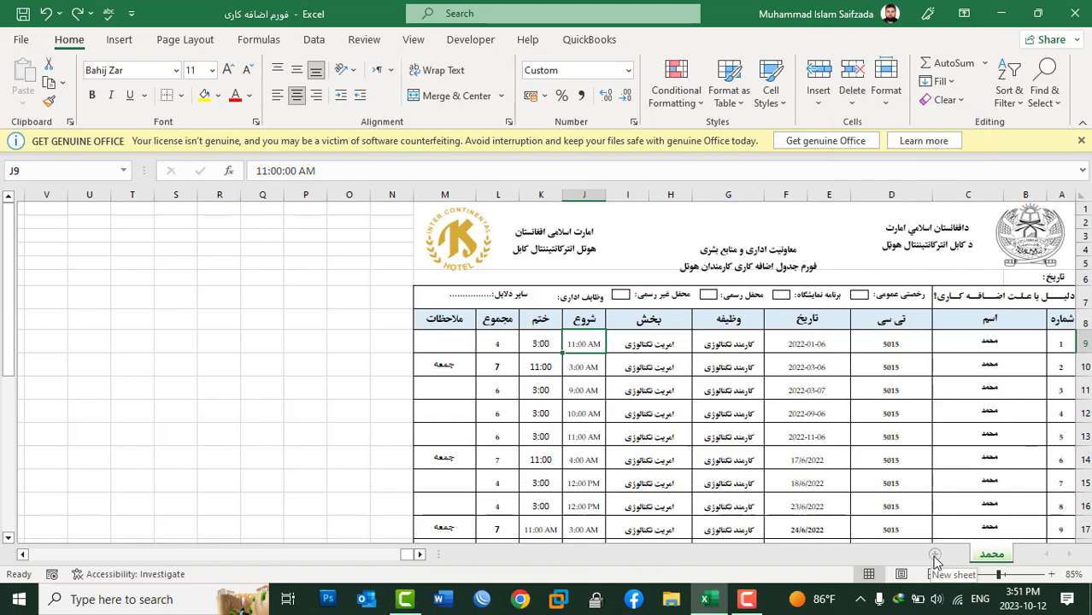
pyautogui.click(937, 558)
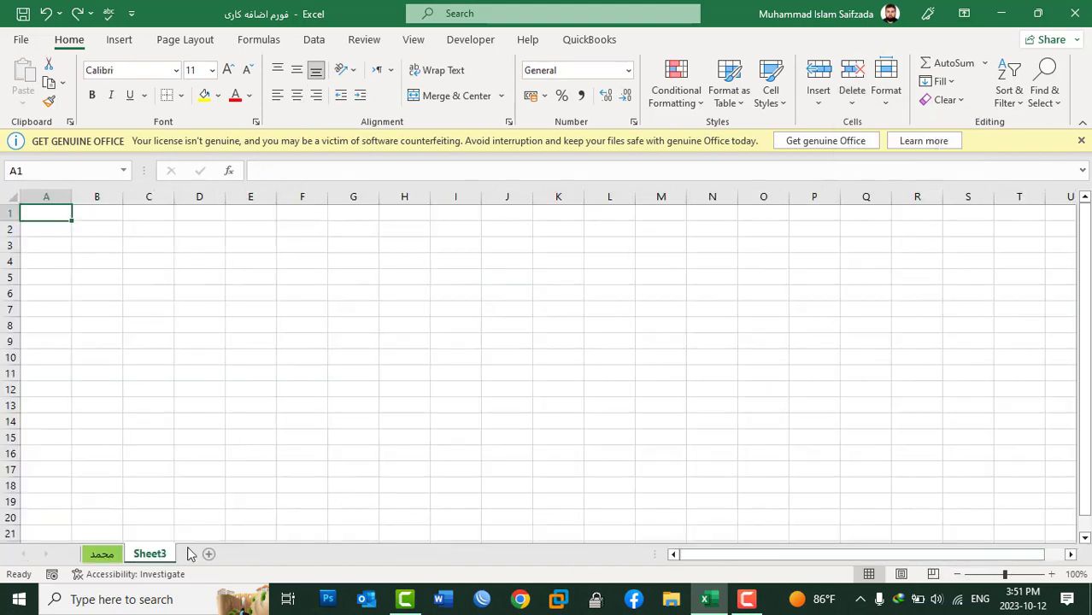
pyautogui.click(849, 101)
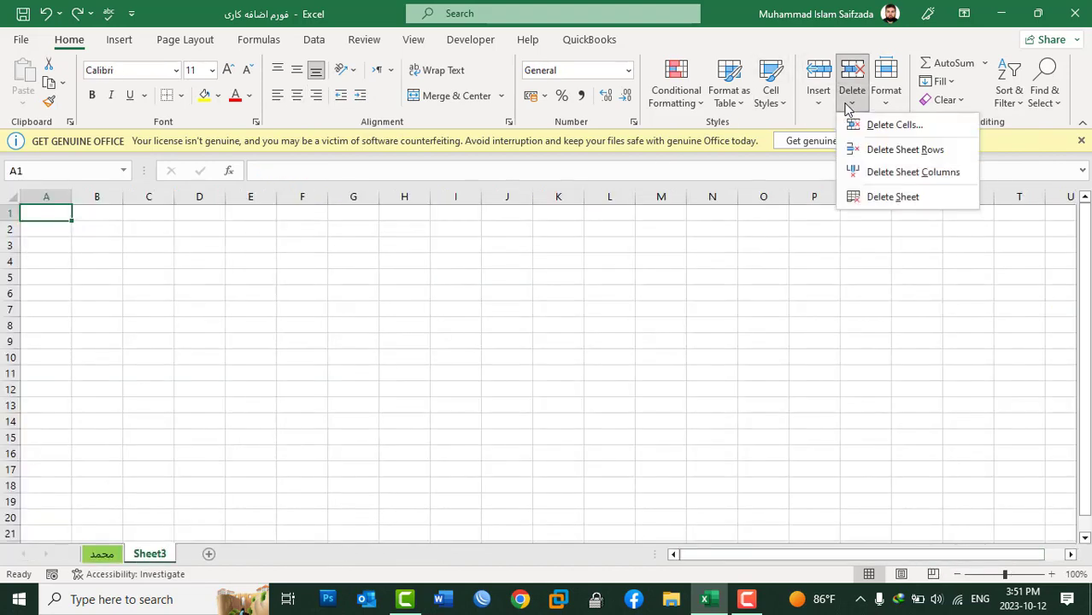
pyautogui.click(893, 197)
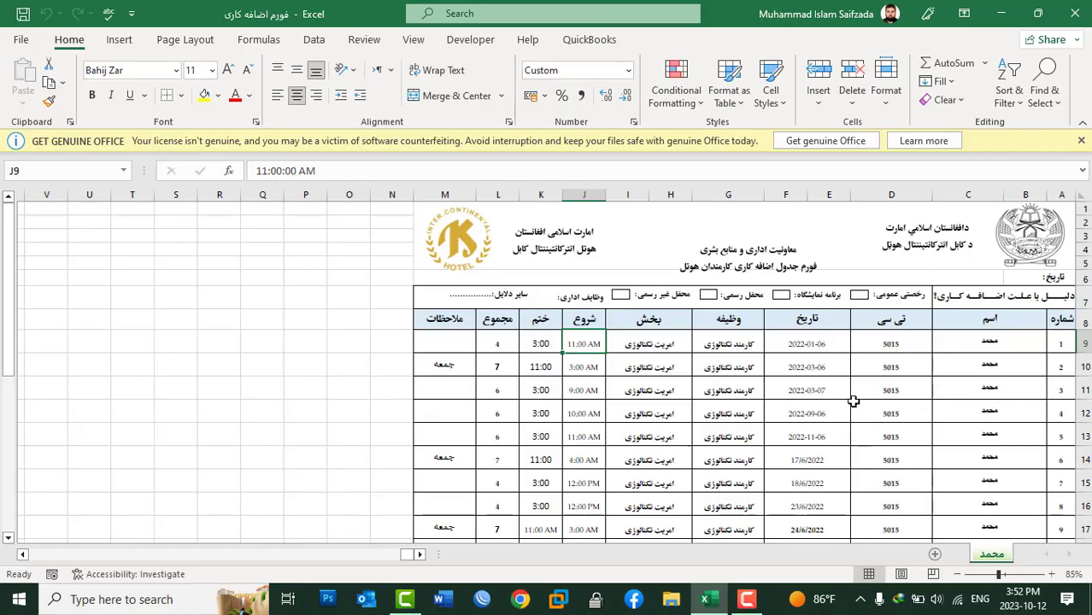
# Step: Try to delete the workbook's only remaining sheet, the overtime form, with Delete Sheet
pyautogui.click(853, 96)
pyautogui.click(869, 196)
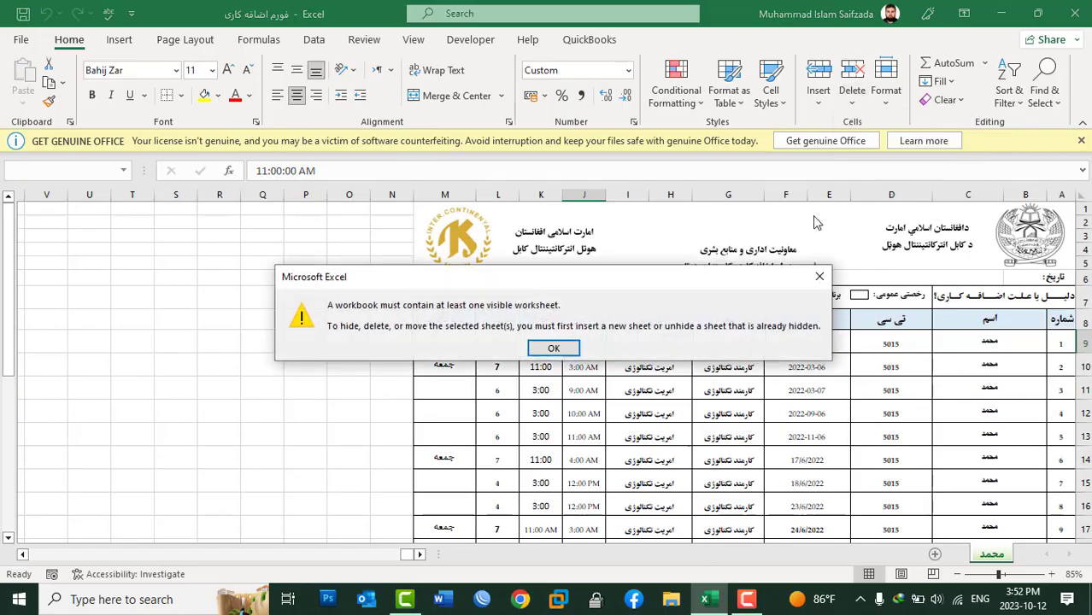
pyautogui.click(554, 348)
pyautogui.click(359, 280)
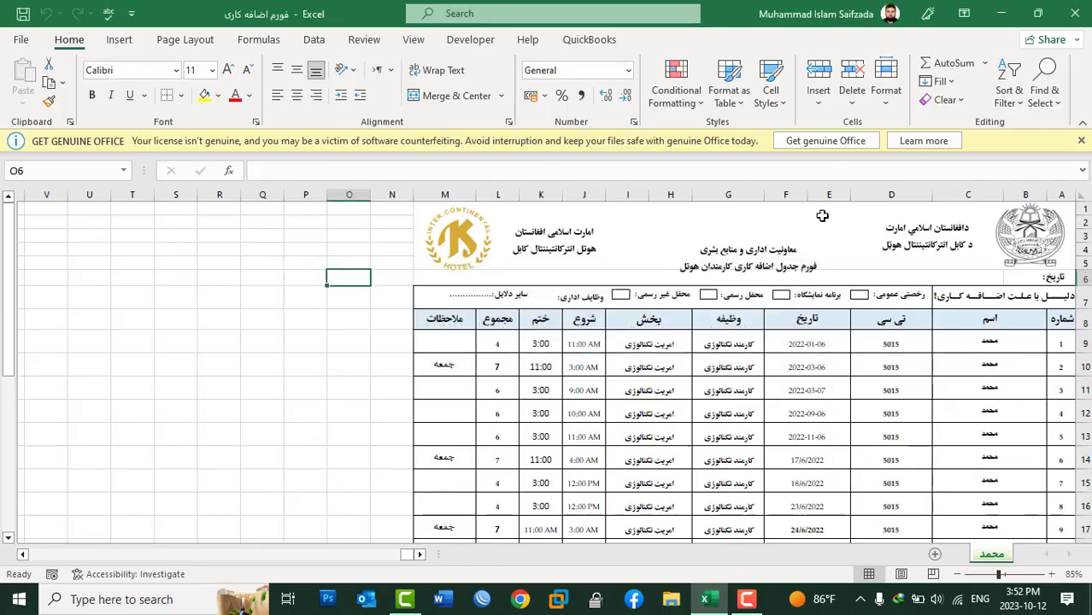
pyautogui.click(852, 94)
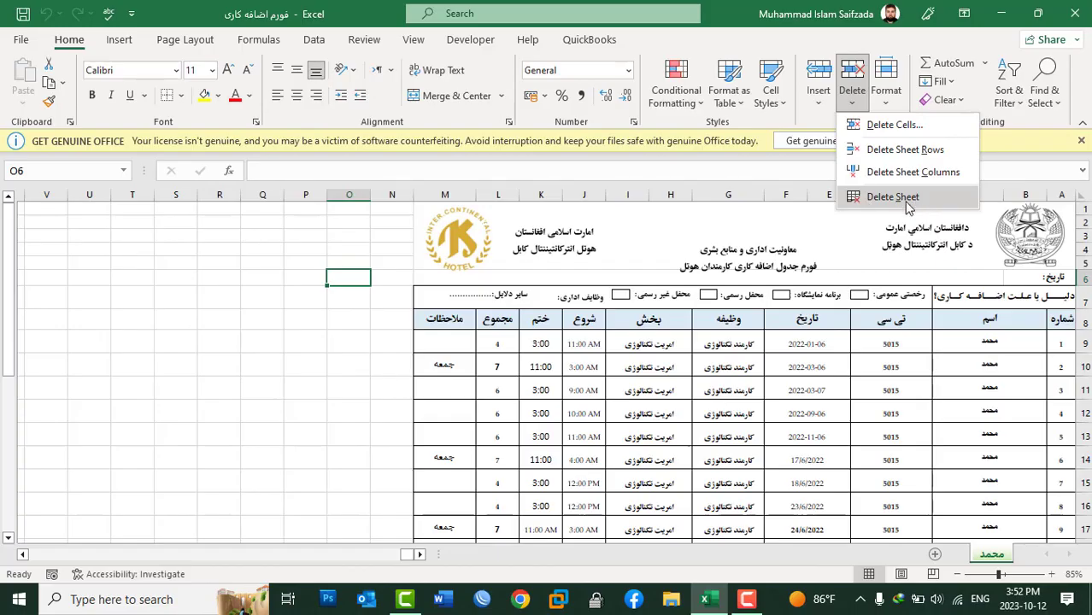
pyautogui.click(908, 367)
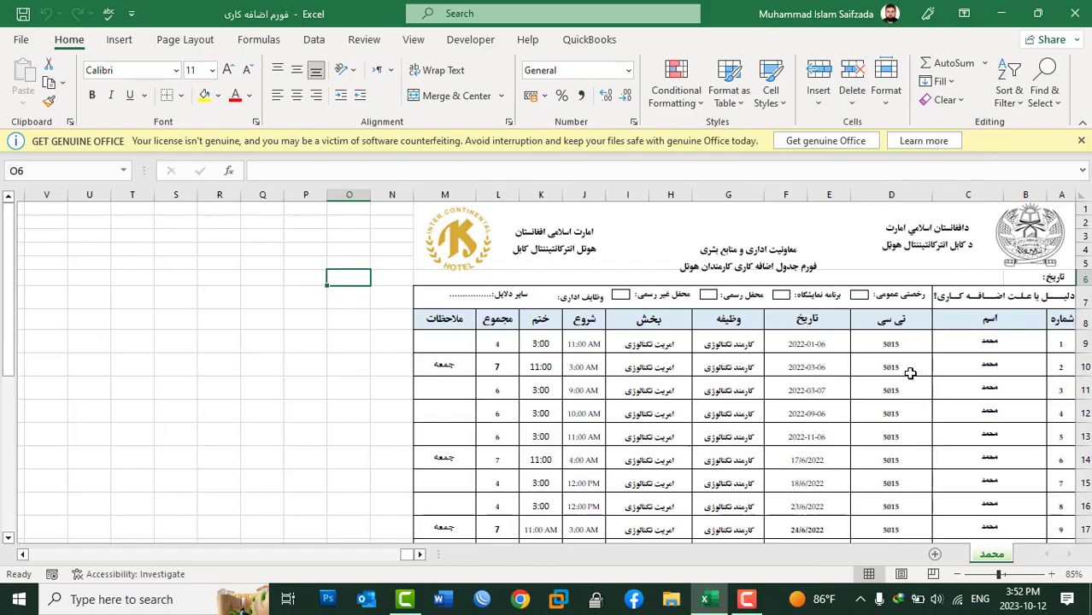
# Step: Check the row height of row 9, the row of entry number 1, without changing it
pyautogui.click(895, 103)
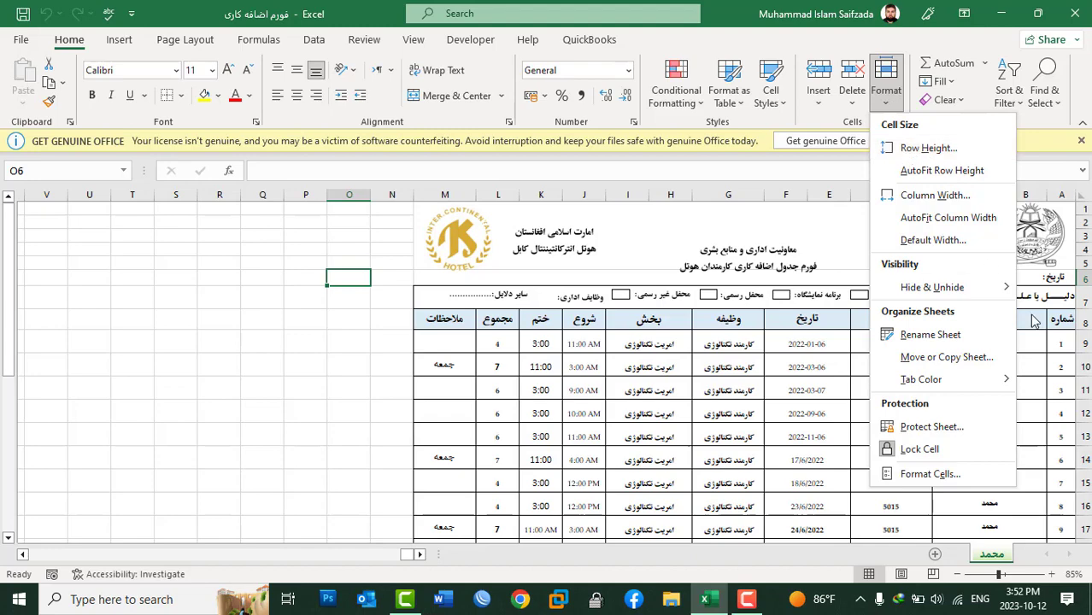
pyautogui.click(1056, 346)
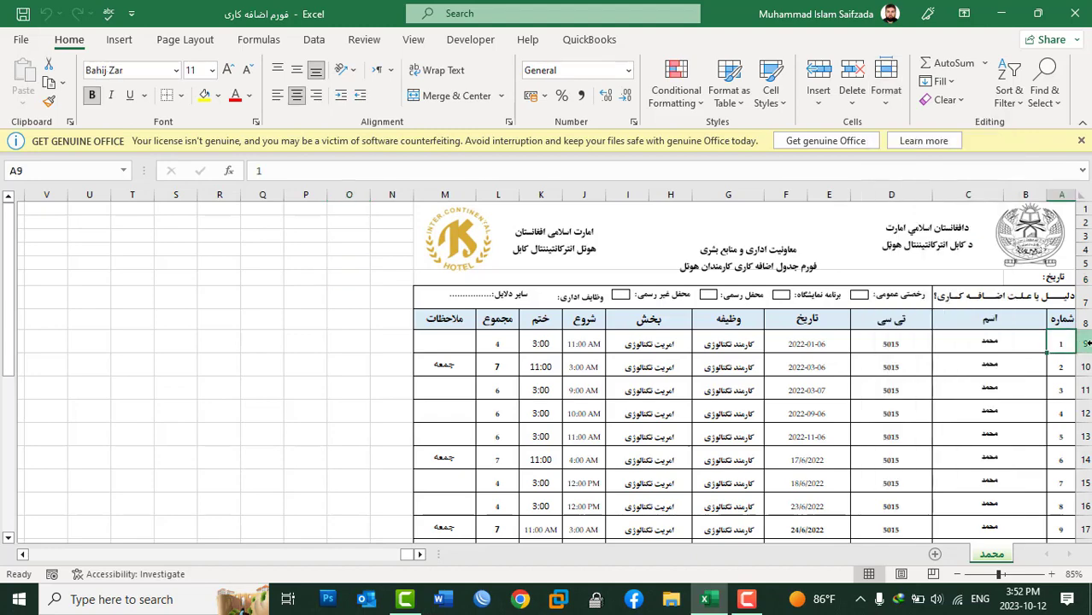
pyautogui.click(1086, 343)
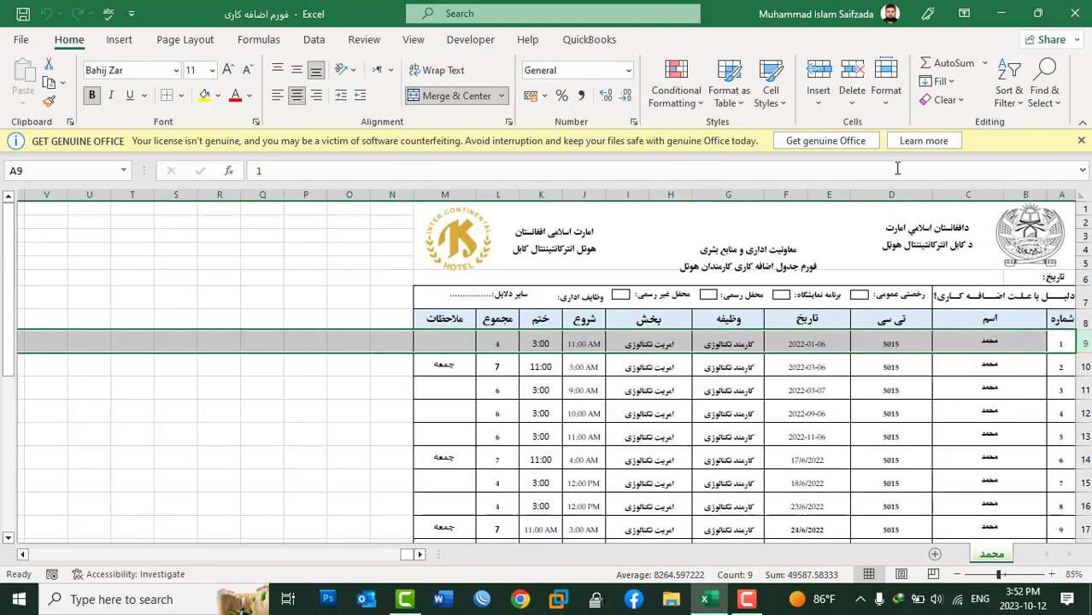
pyautogui.click(1070, 345)
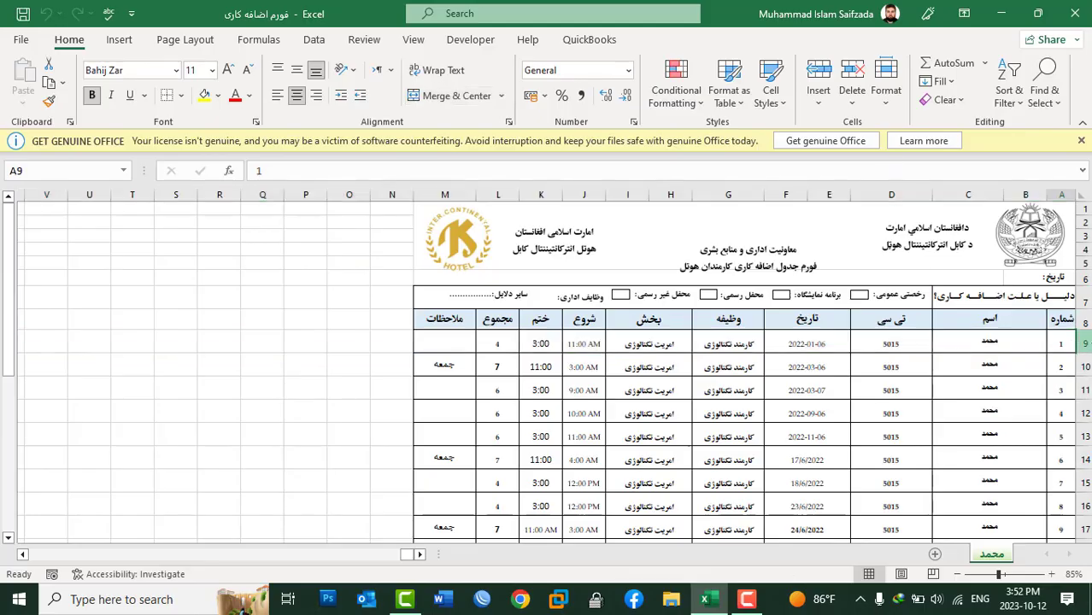
pyautogui.click(1086, 343)
pyautogui.click(889, 103)
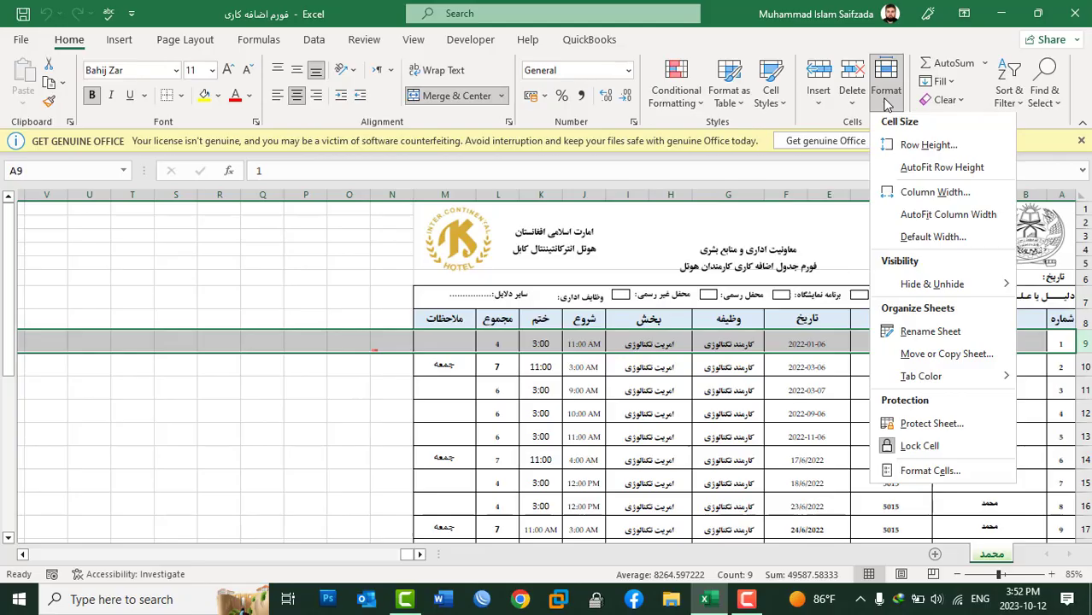
pyautogui.click(902, 145)
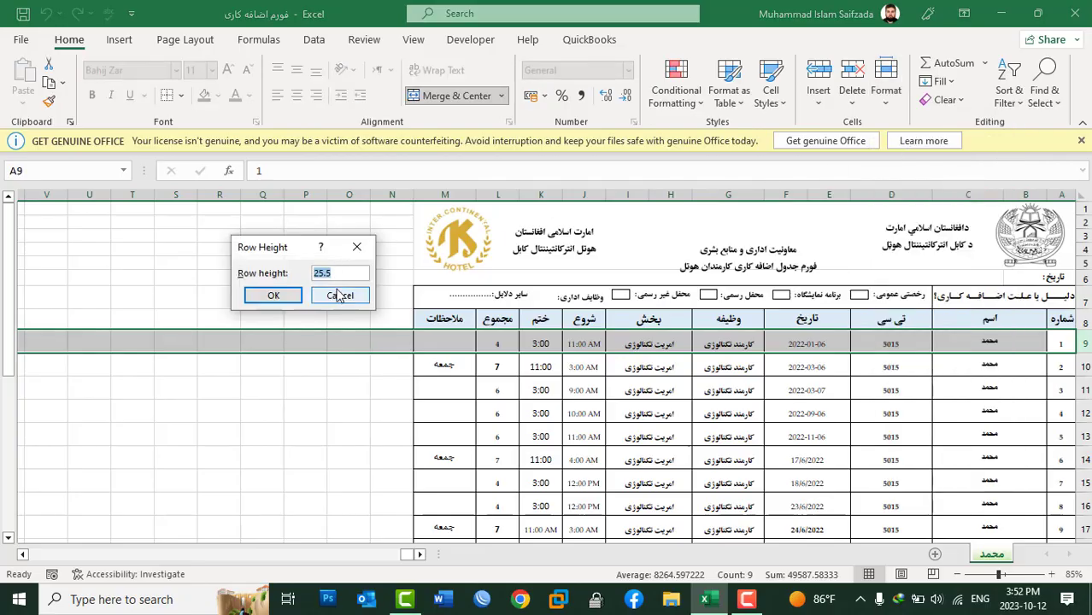
pyautogui.click(342, 297)
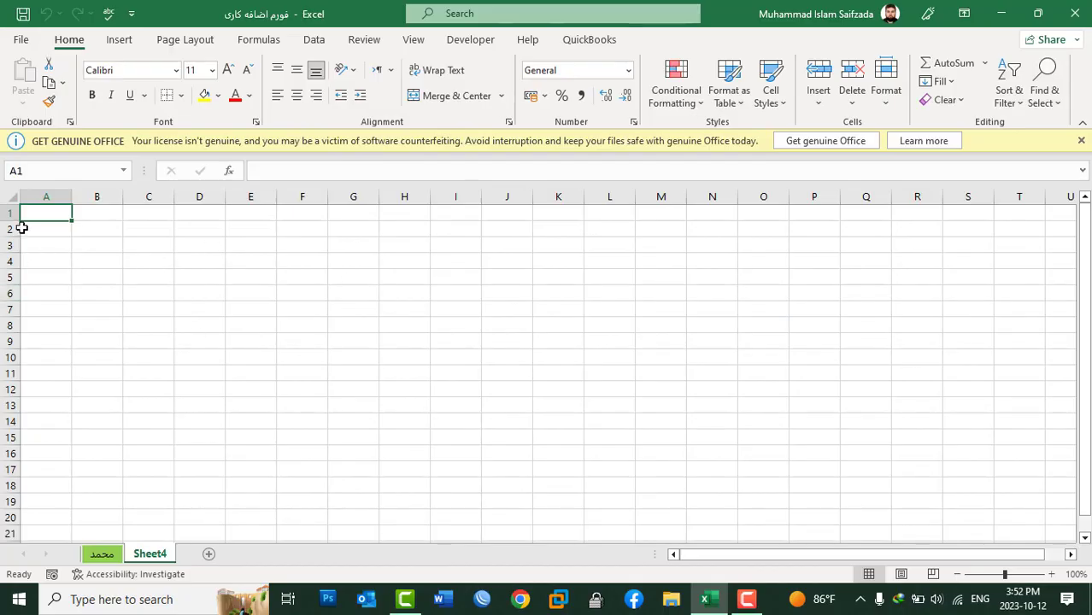
# Step: Return to the overtime form sheet and look over its review and page layout options
pyautogui.click(102, 554)
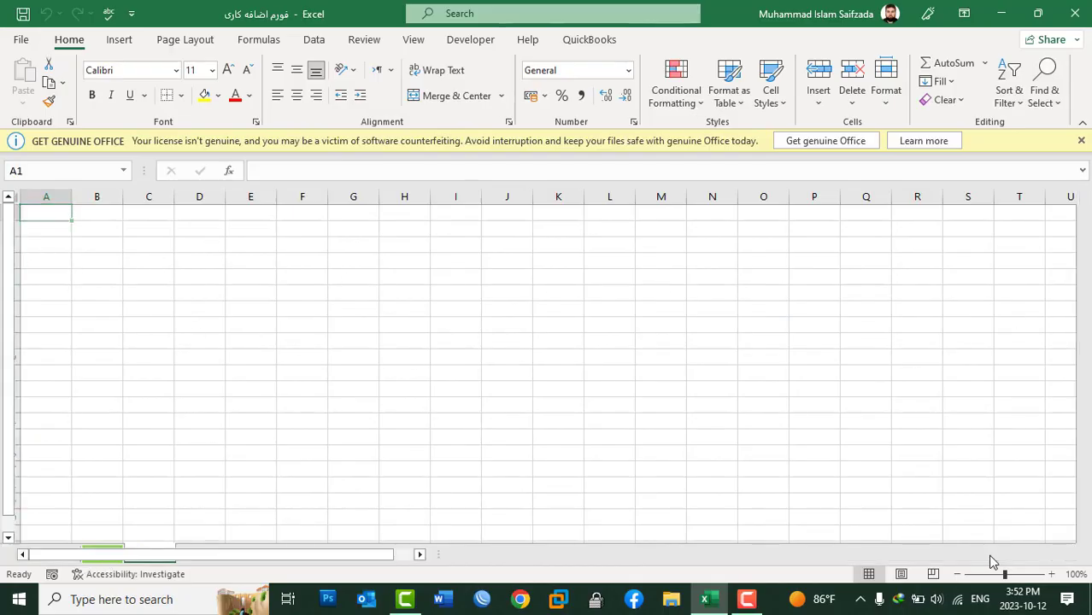
pyautogui.click(896, 390)
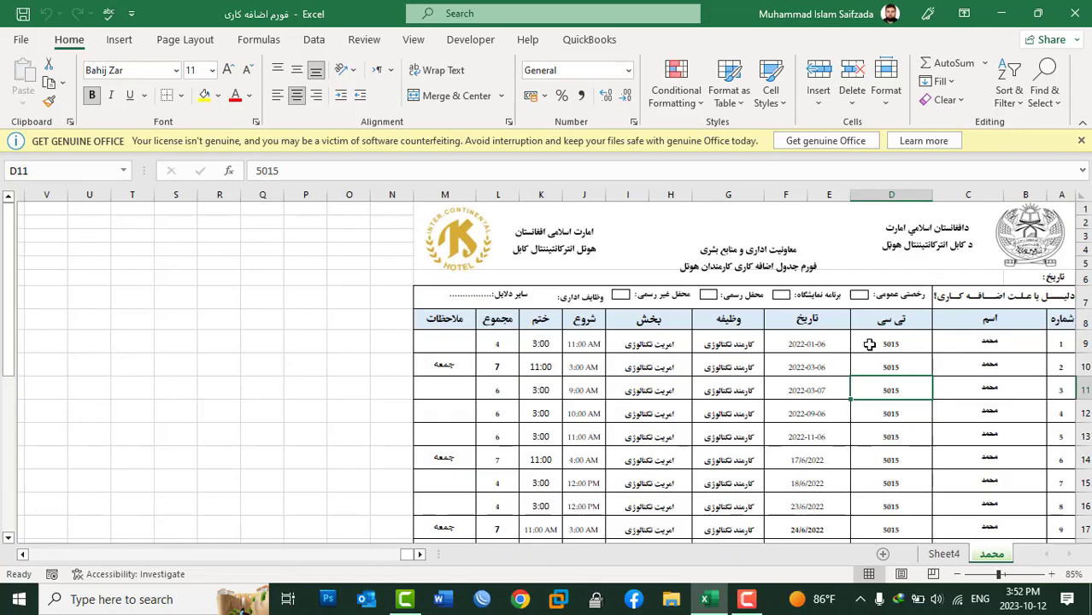
pyautogui.click(363, 40)
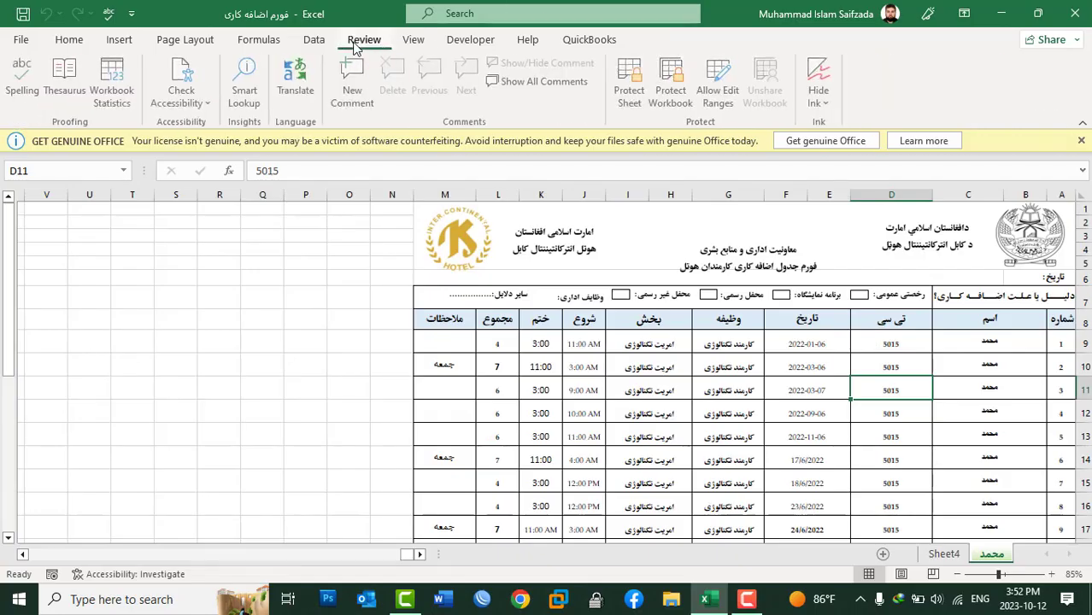
pyautogui.click(193, 44)
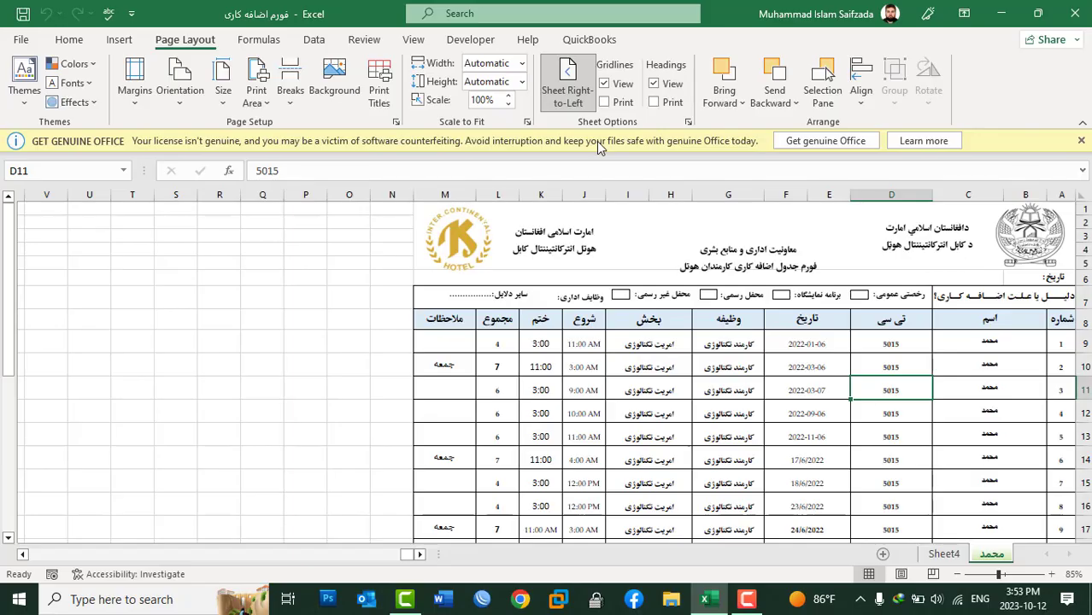
# Step: Check the default row height on the blank Sheet4 using row 2, leaving it unchanged
pyautogui.click(944, 554)
pyautogui.moveTo(9, 213); pyautogui.dragTo(5, 517)
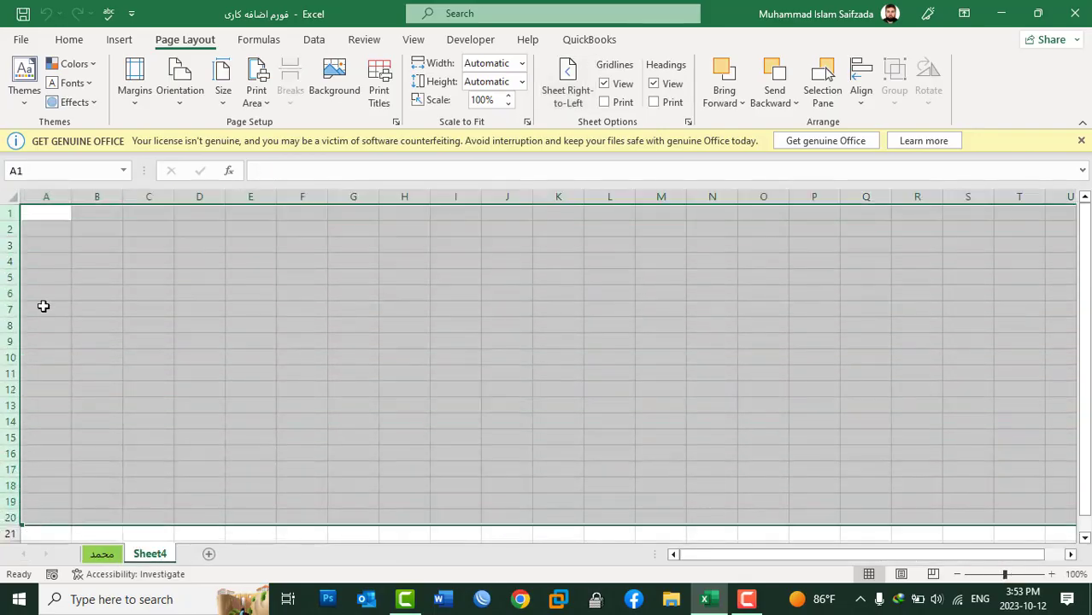
pyautogui.click(50, 215)
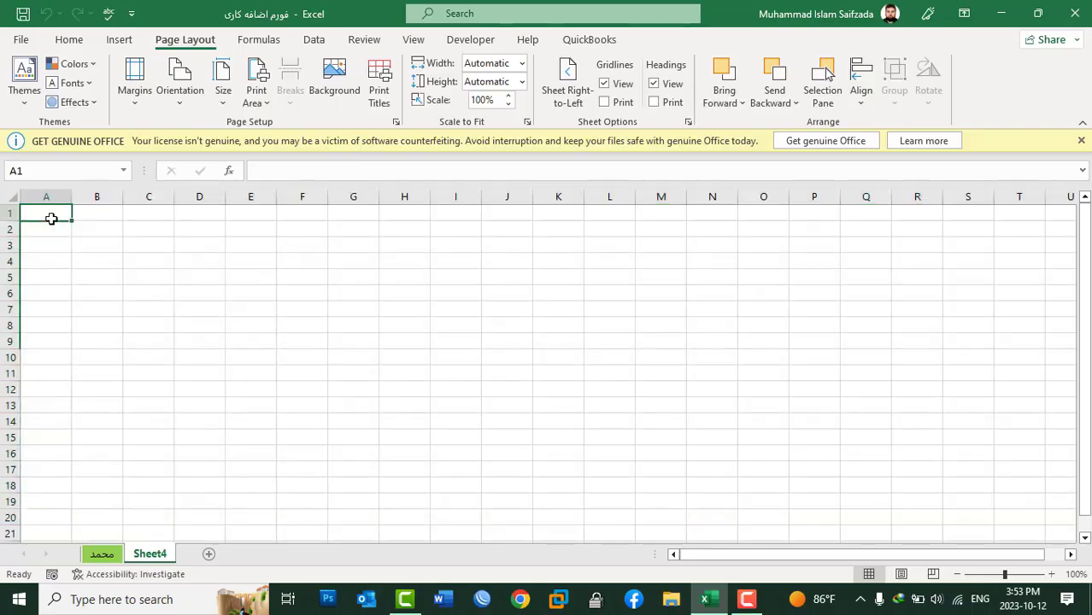
pyautogui.click(6, 229)
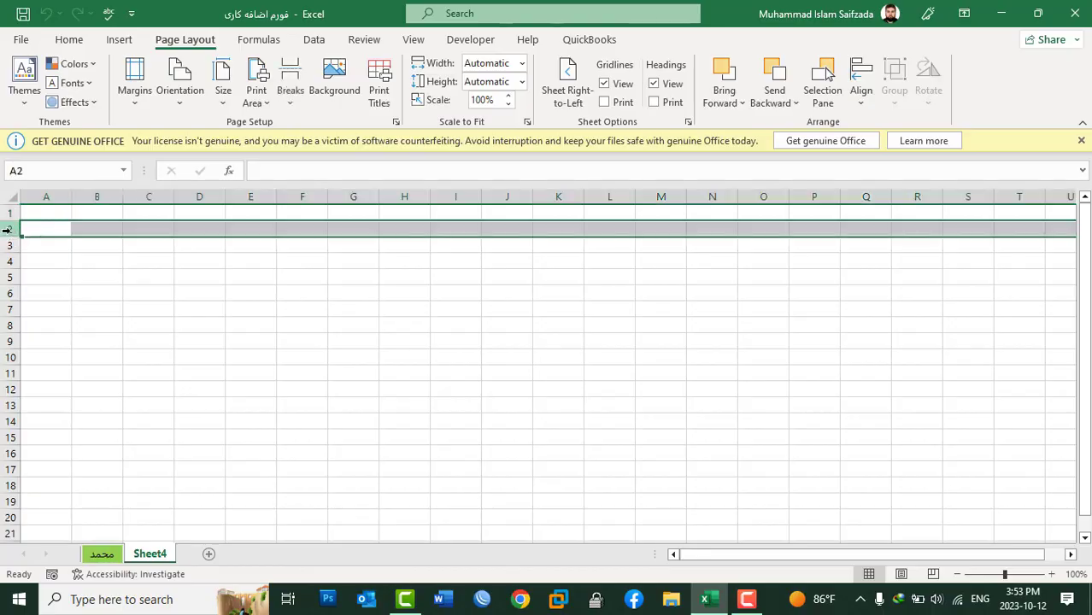
pyautogui.click(75, 41)
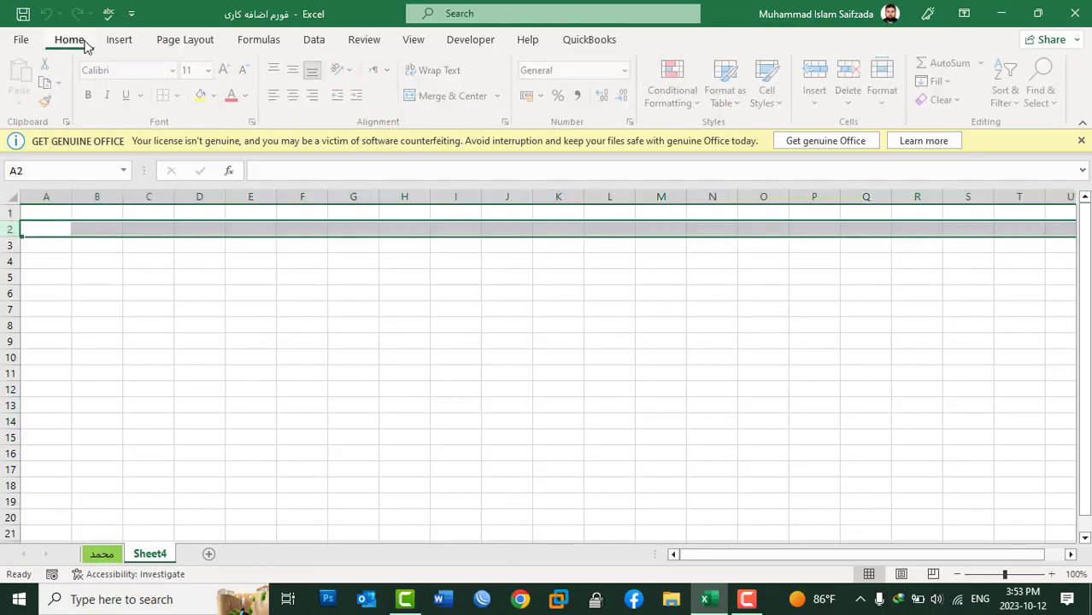
pyautogui.click(886, 89)
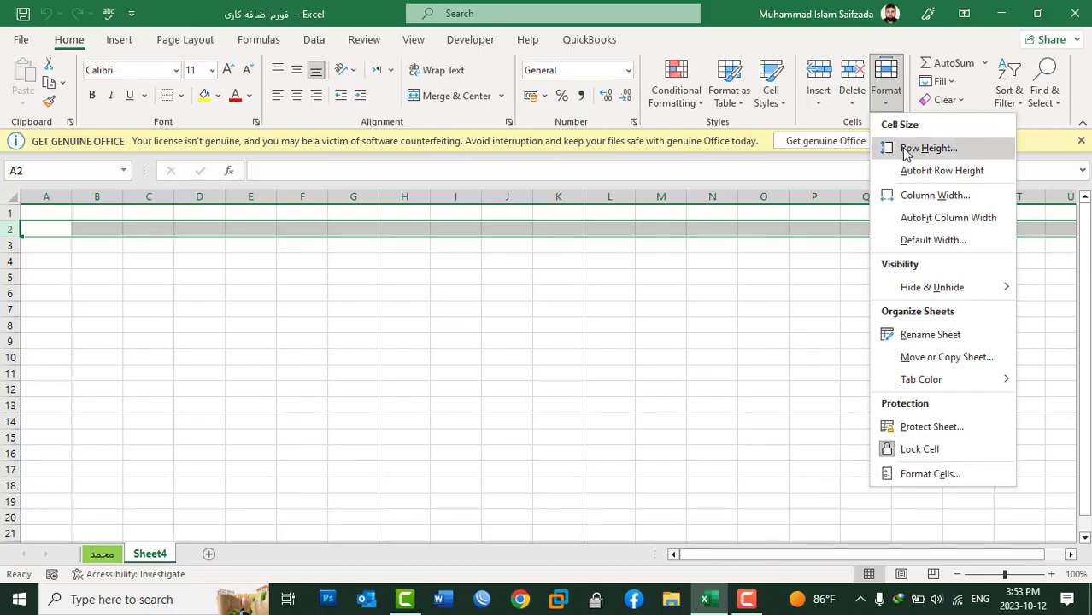
pyautogui.click(890, 144)
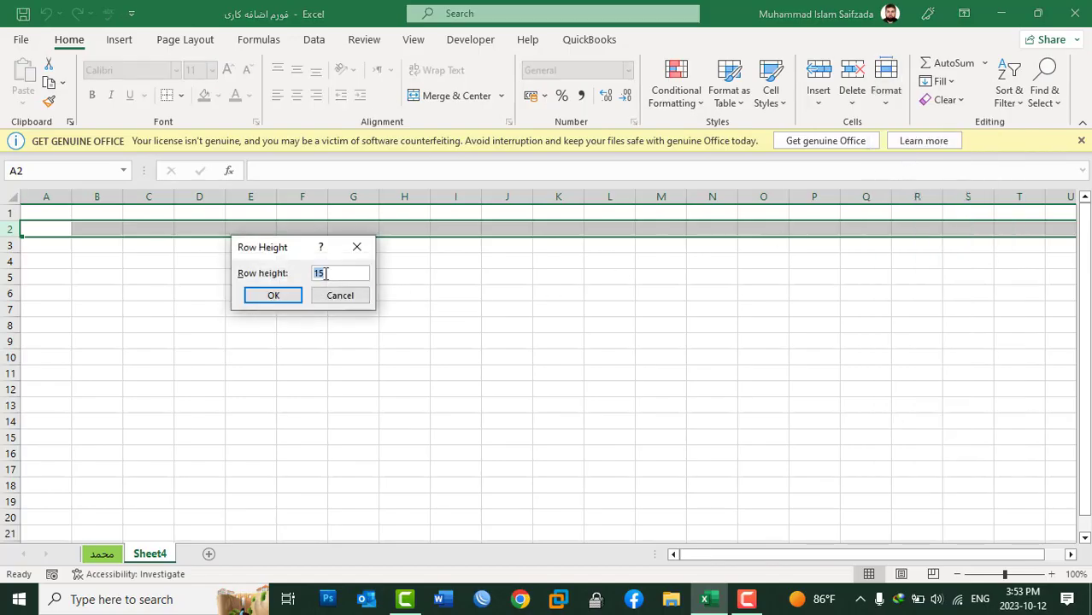
pyautogui.click(349, 295)
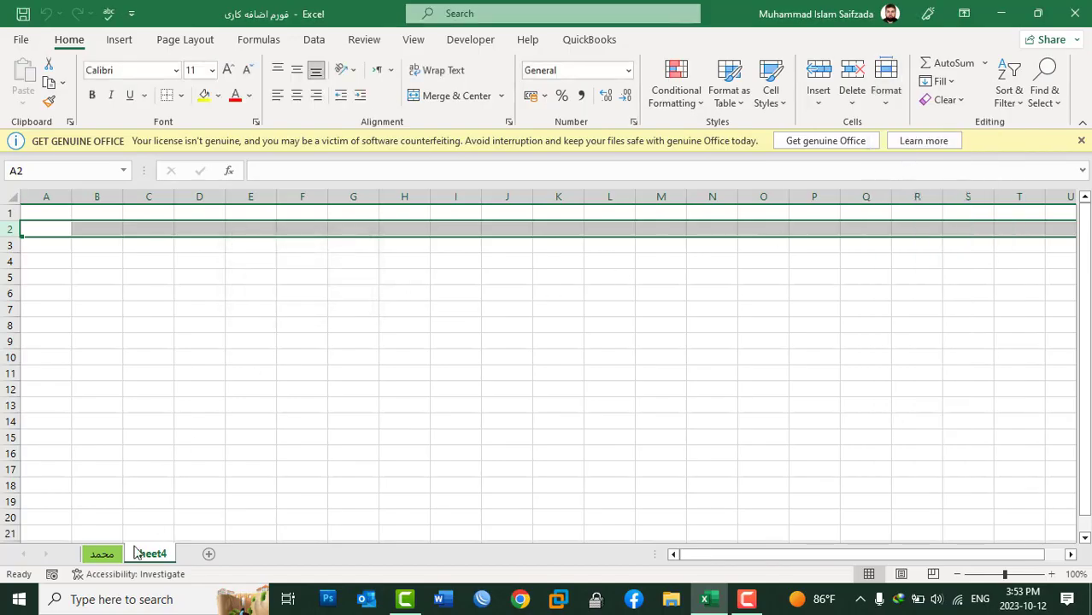
# Step: Make row 9 of the overtime form slightly taller and vertically centre the contents of cells A9 to M9
pyautogui.click(102, 554)
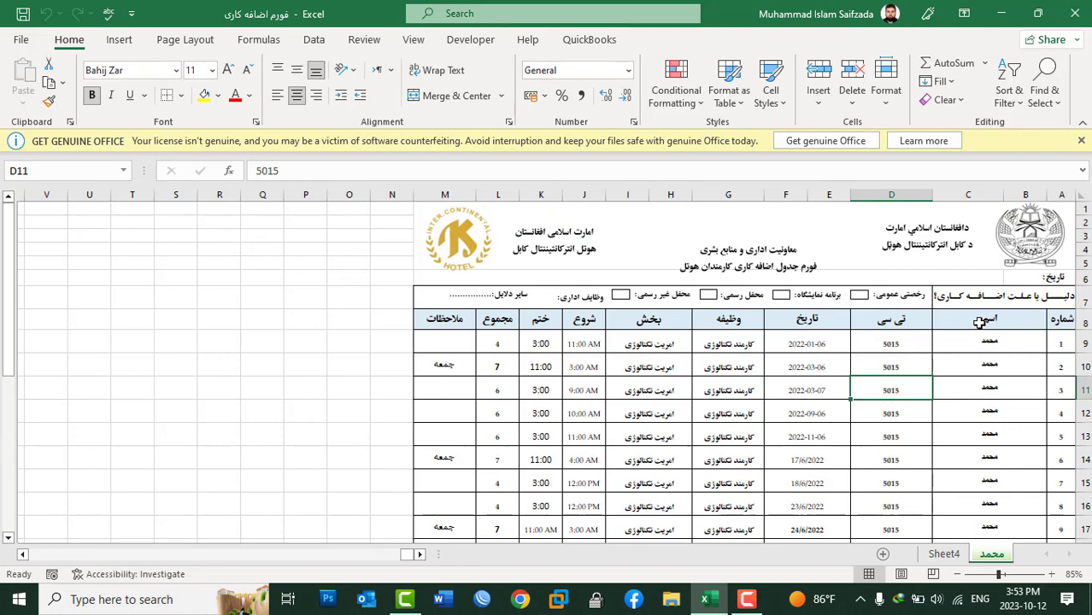
pyautogui.moveTo(1083, 352); pyautogui.dragTo(1083, 361)
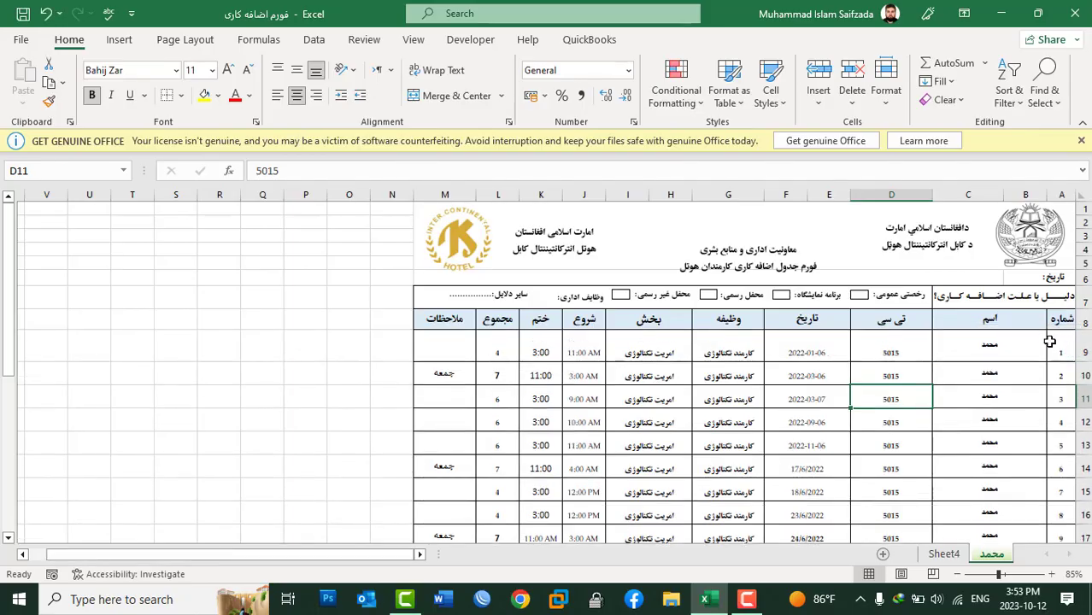
pyautogui.moveTo(1058, 351); pyautogui.dragTo(462, 342)
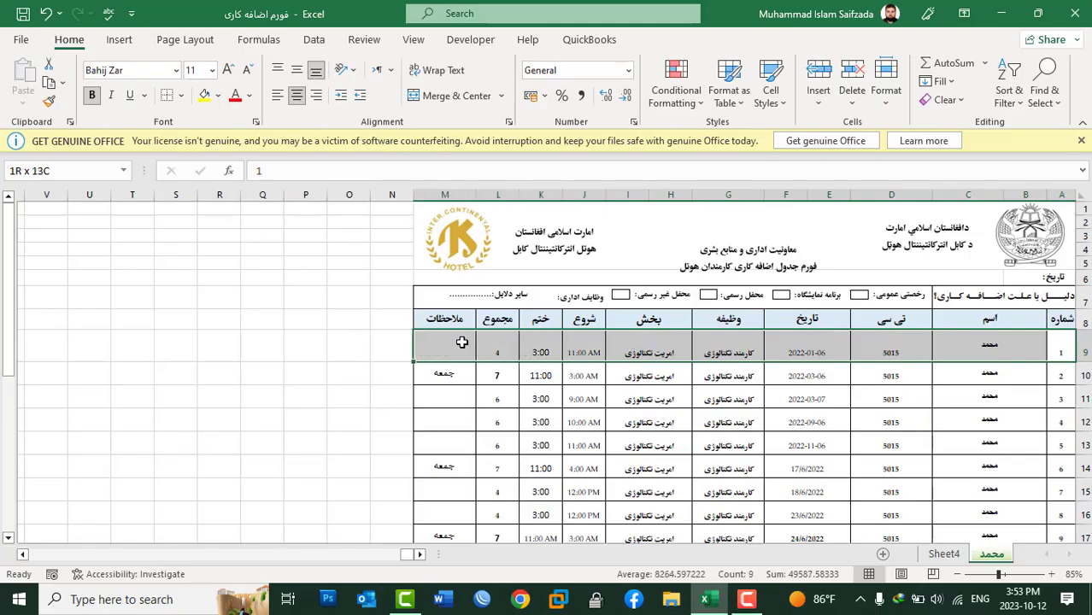
pyautogui.click(297, 70)
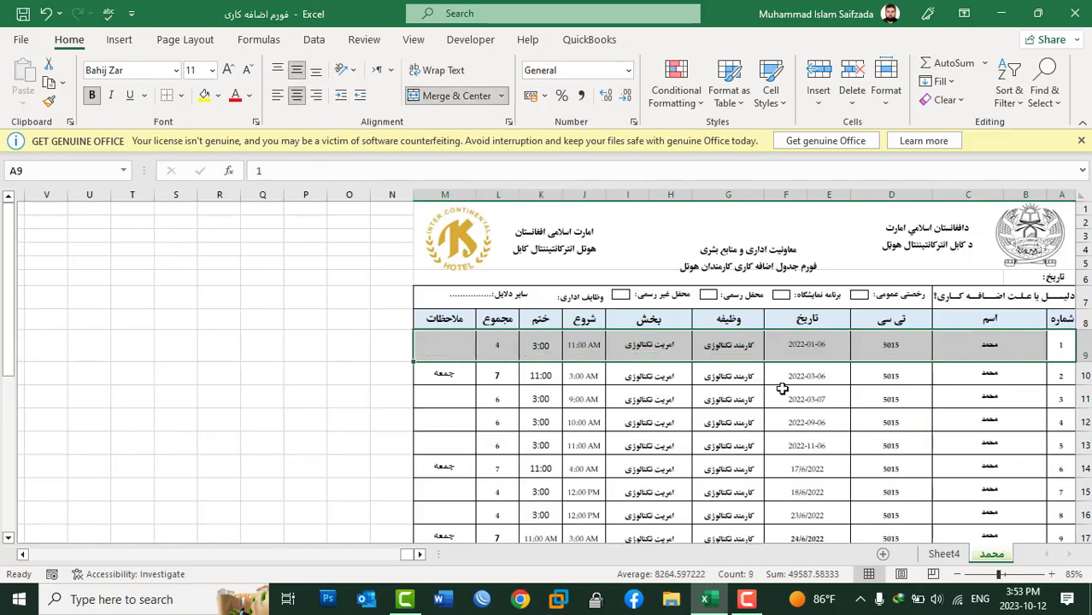
# Step: Try making row 10, the row of entry number 2, slightly taller, and undo the height change
pyautogui.click(1065, 347)
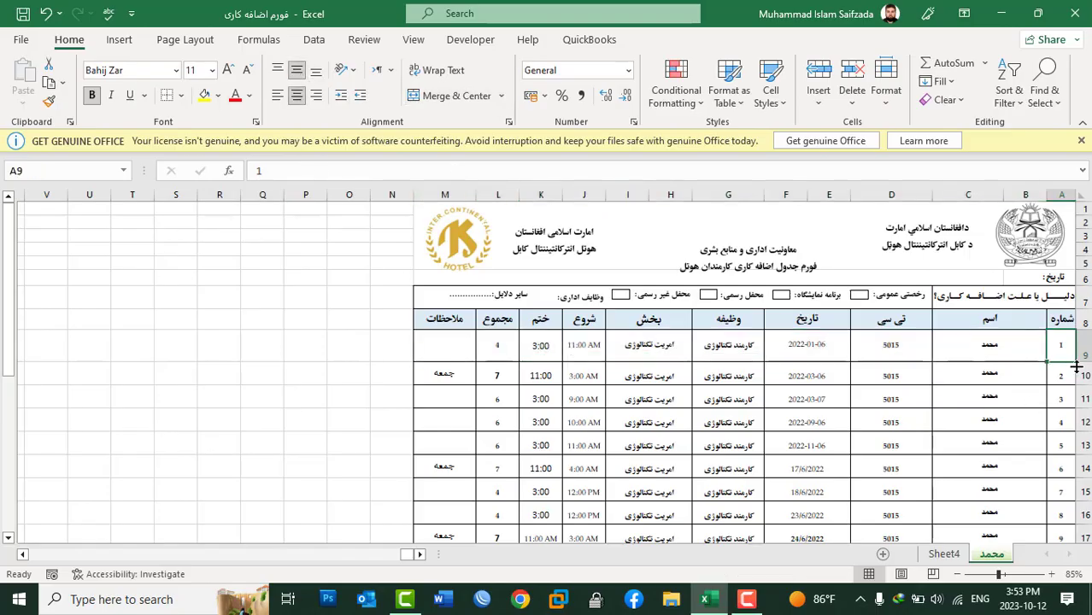
pyautogui.moveTo(1076, 367); pyautogui.dragTo(1040, 266)
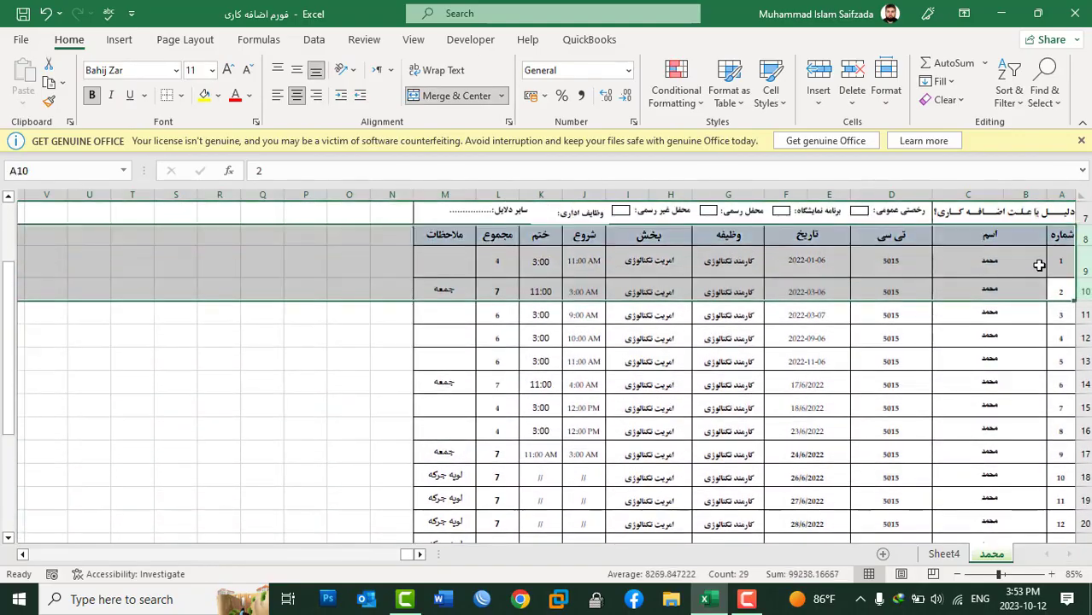
pyautogui.click(1068, 261)
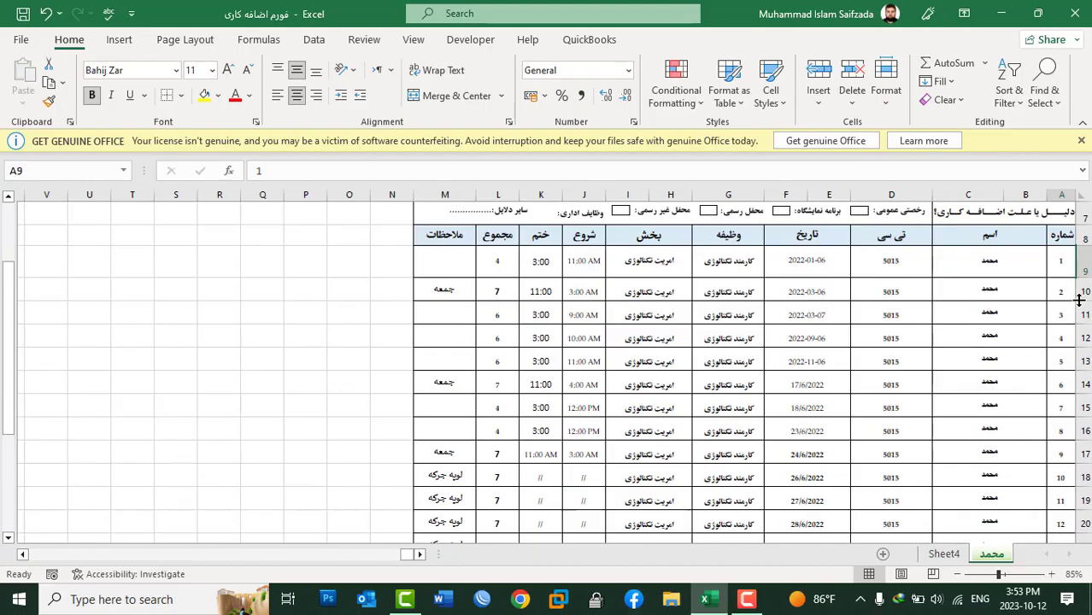
pyautogui.moveTo(1080, 301); pyautogui.dragTo(1081, 309)
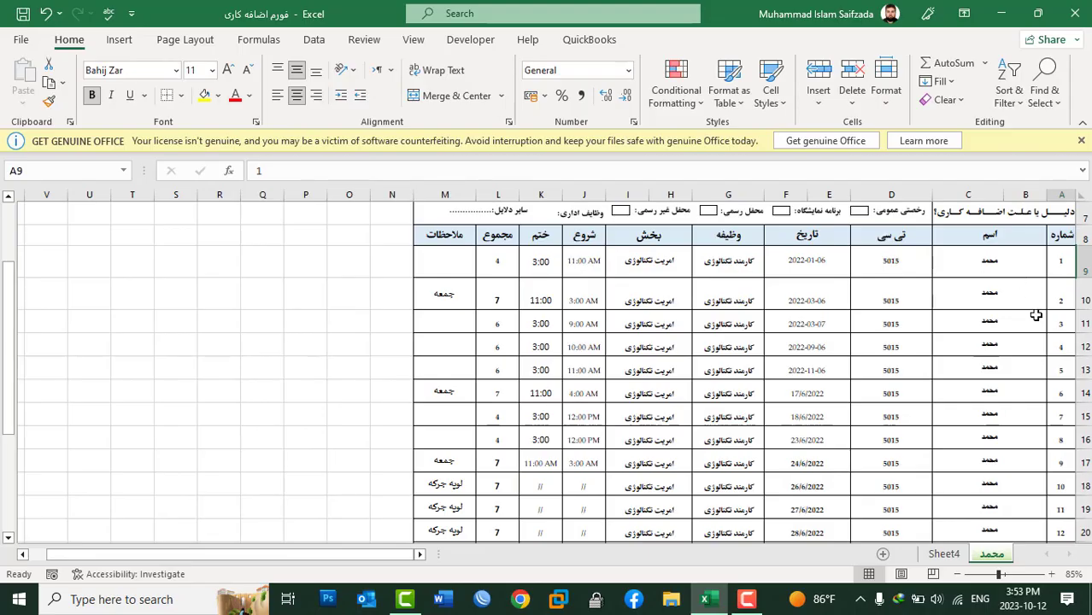
pyautogui.hotkey('ctrl', 'z')
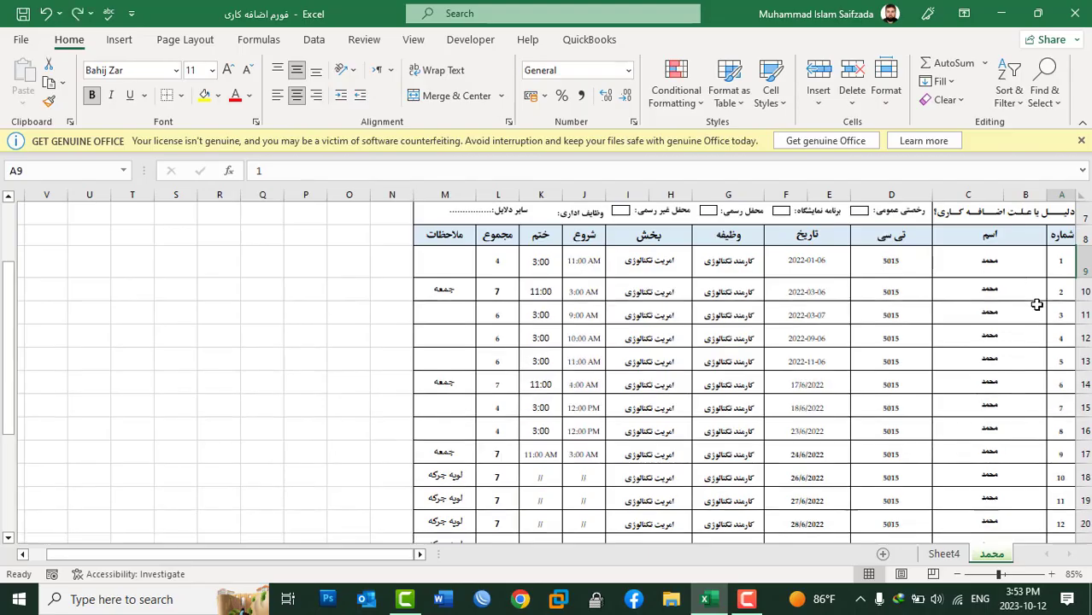
# Step: Check the row height value of row 9 in the overtime form, closing the setting without editing it
pyautogui.click(1085, 257)
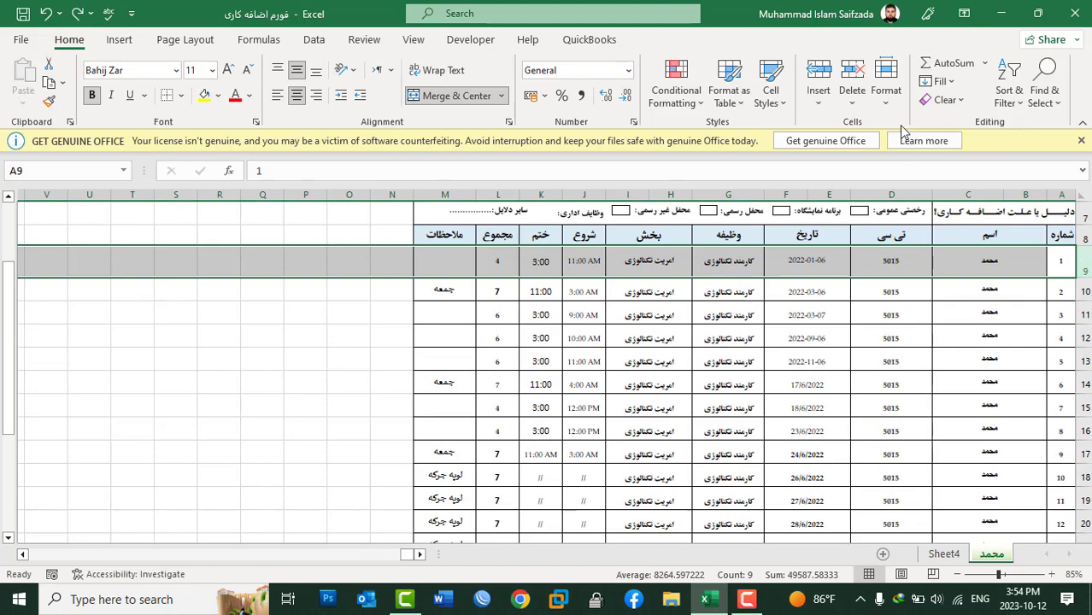
pyautogui.click(885, 96)
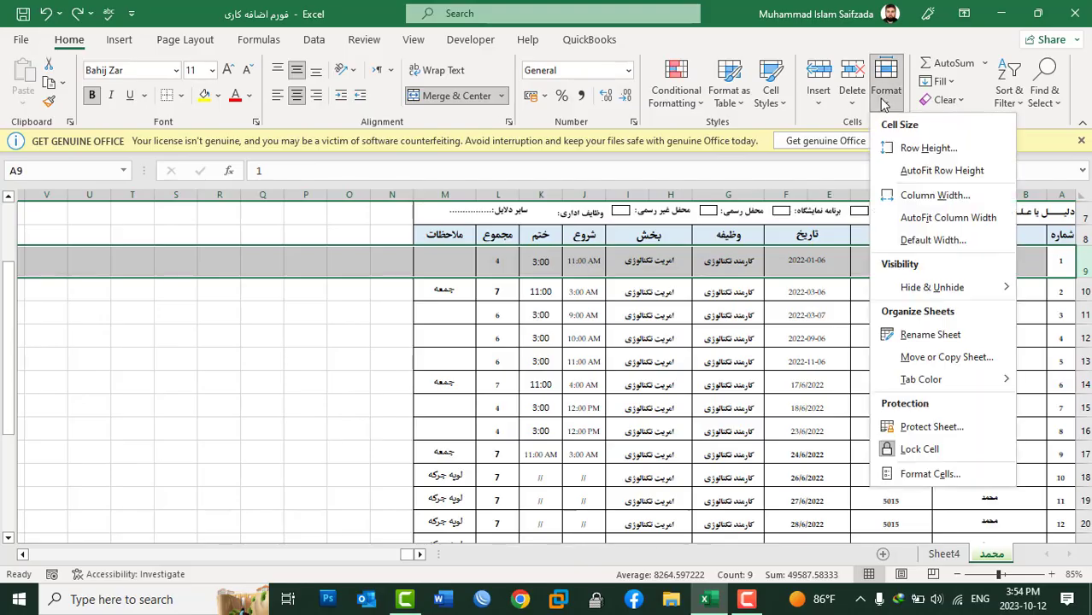
pyautogui.click(909, 150)
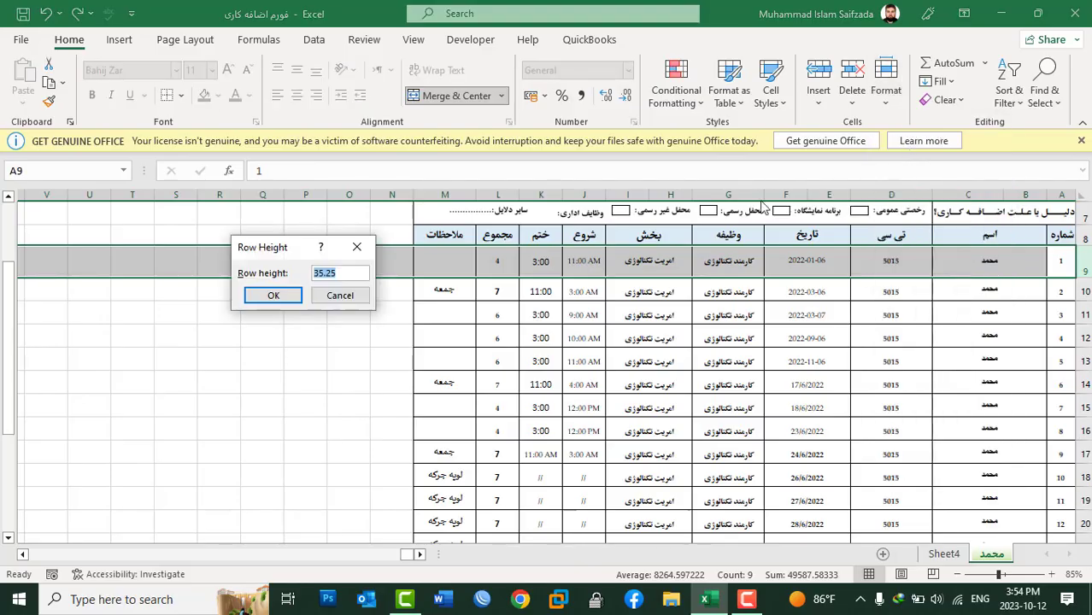
pyautogui.click(340, 296)
# Step: Check the shared row height value of rows 10 to 23, closing the setting without editing it
pyautogui.moveTo(1084, 291); pyautogui.dragTo(1084, 484)
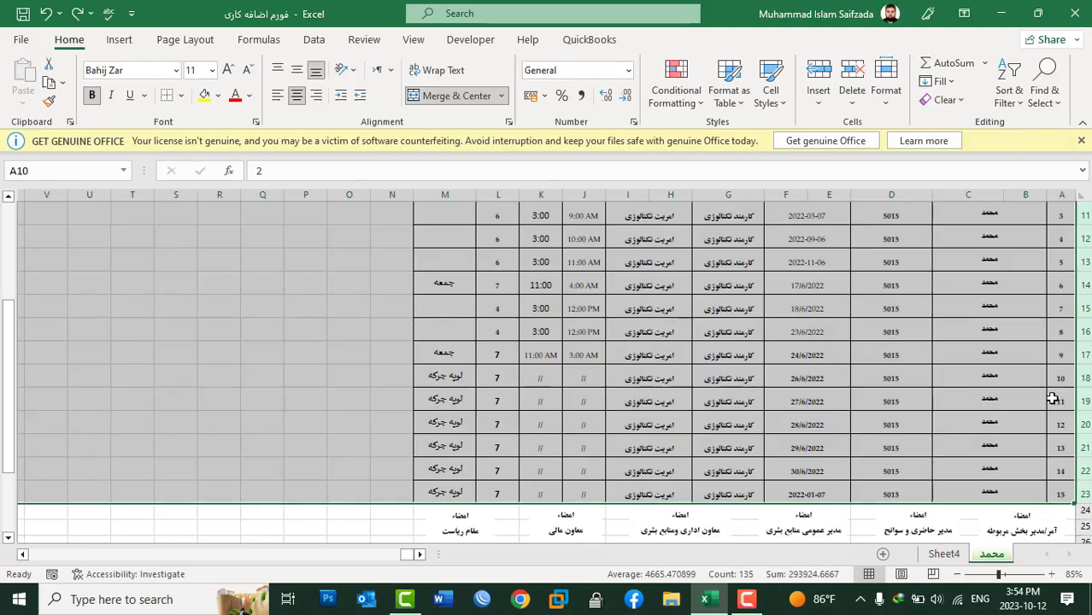
pyautogui.scroll(3, 1054, 399)
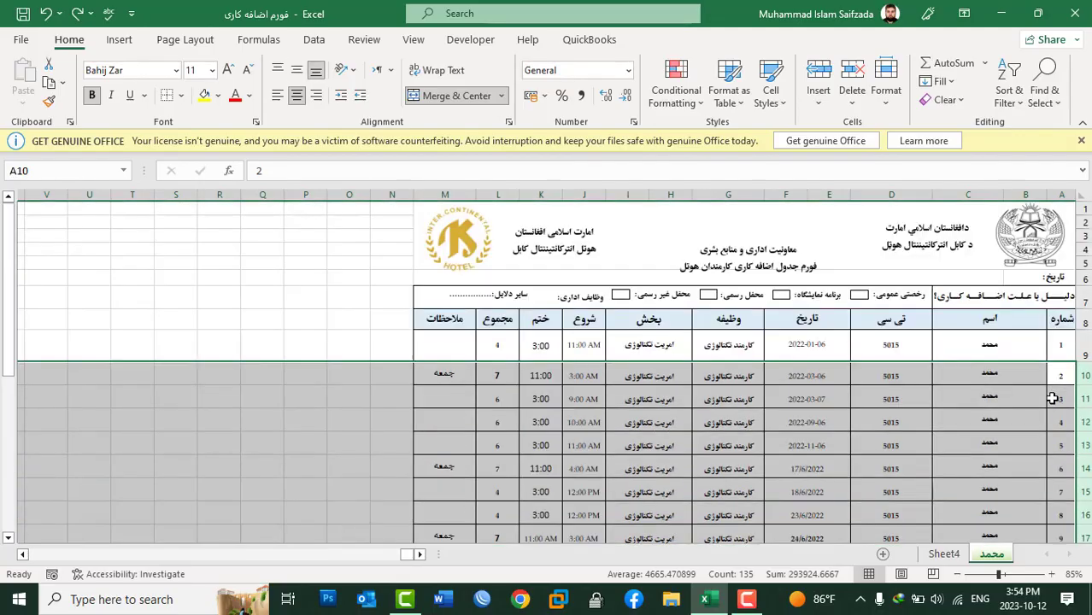
pyautogui.click(887, 109)
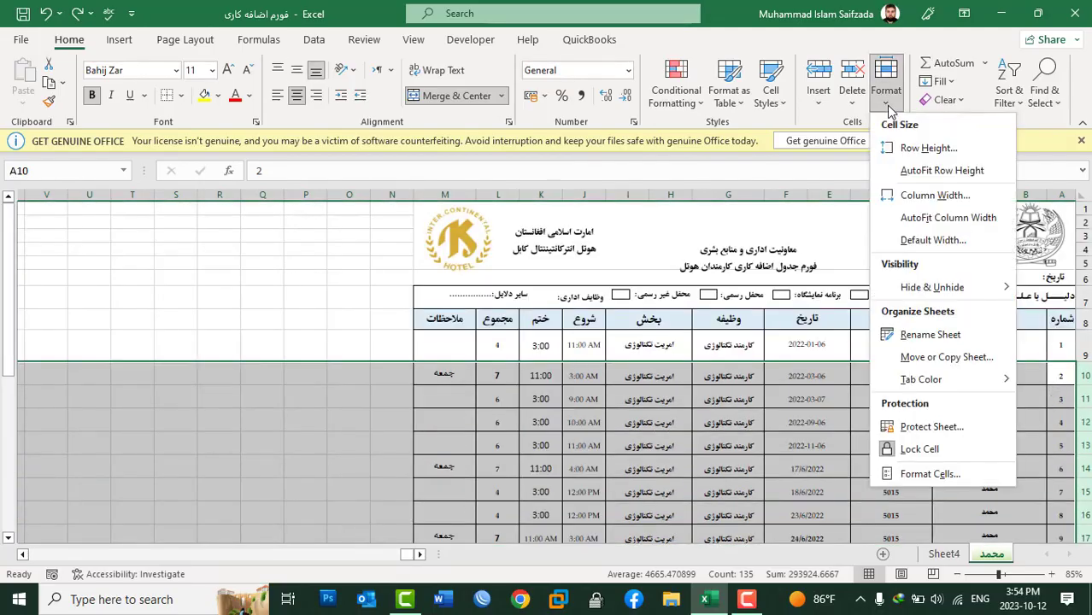
pyautogui.click(908, 149)
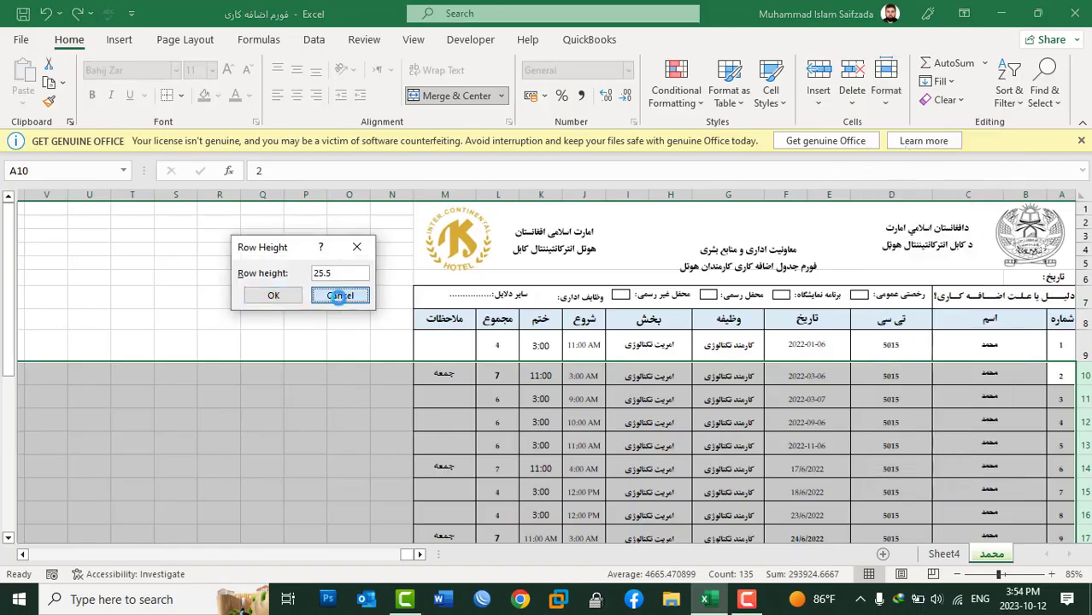
pyautogui.click(341, 294)
# Step: Look up row 9's row height value again for comparison with the rows below it
pyautogui.click(1066, 349)
pyautogui.click(1082, 351)
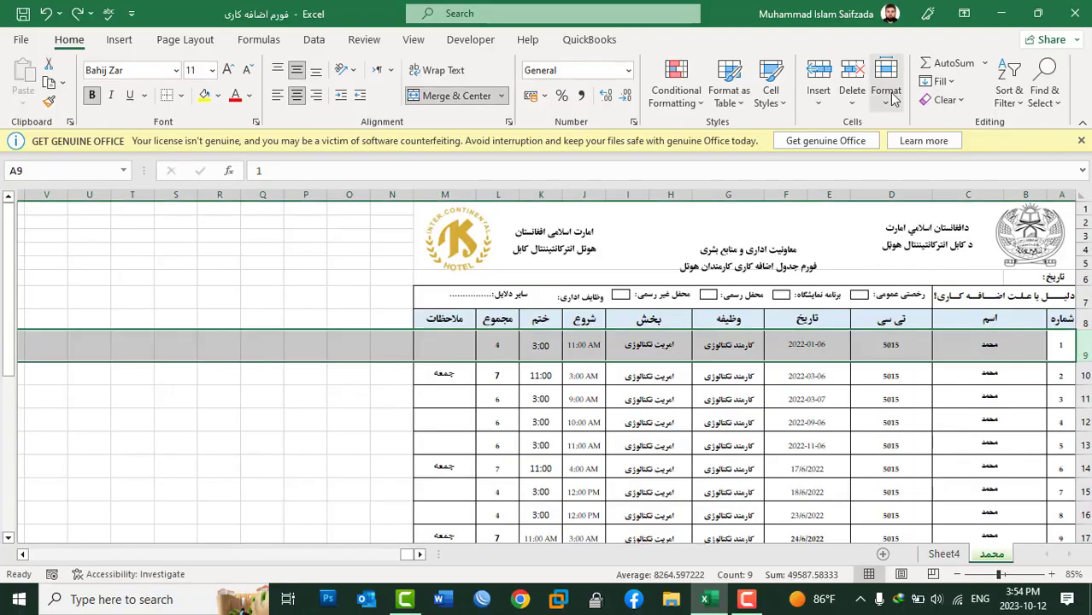
pyautogui.click(886, 90)
pyautogui.click(906, 150)
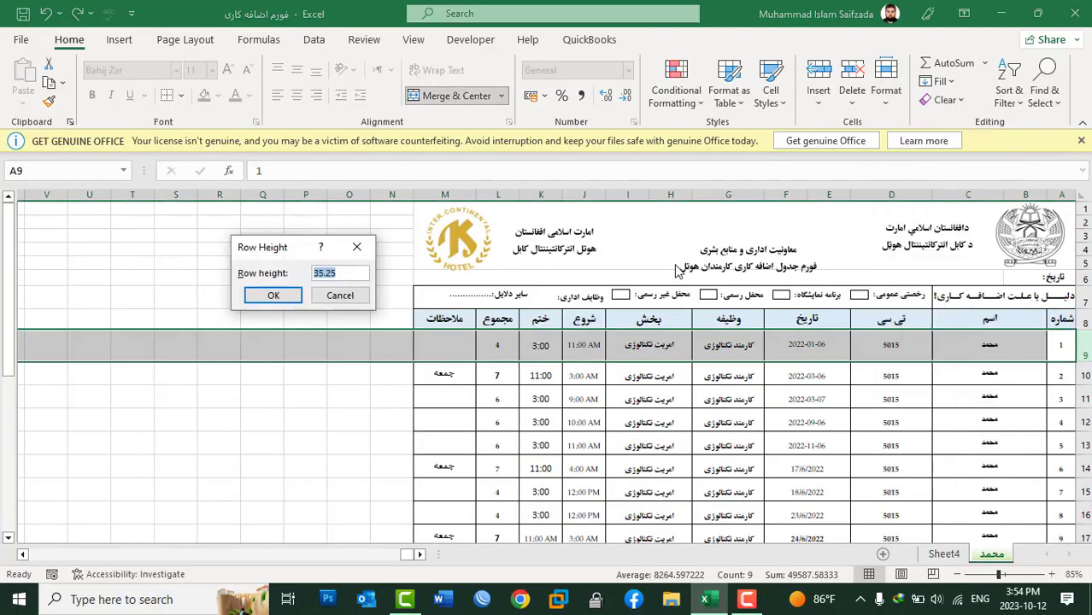
pyautogui.click(340, 295)
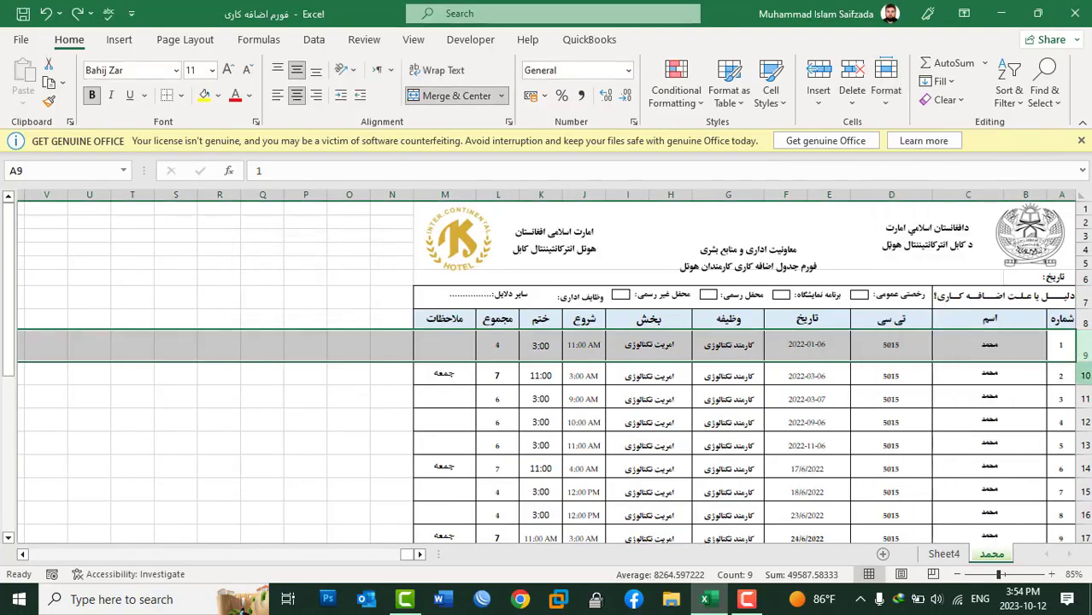
# Step: Set the row height of rows 10 to 23, holding entries 2 to 15, to 35.25
pyautogui.moveTo(1083, 376); pyautogui.dragTo(1083, 520)
pyautogui.click(887, 90)
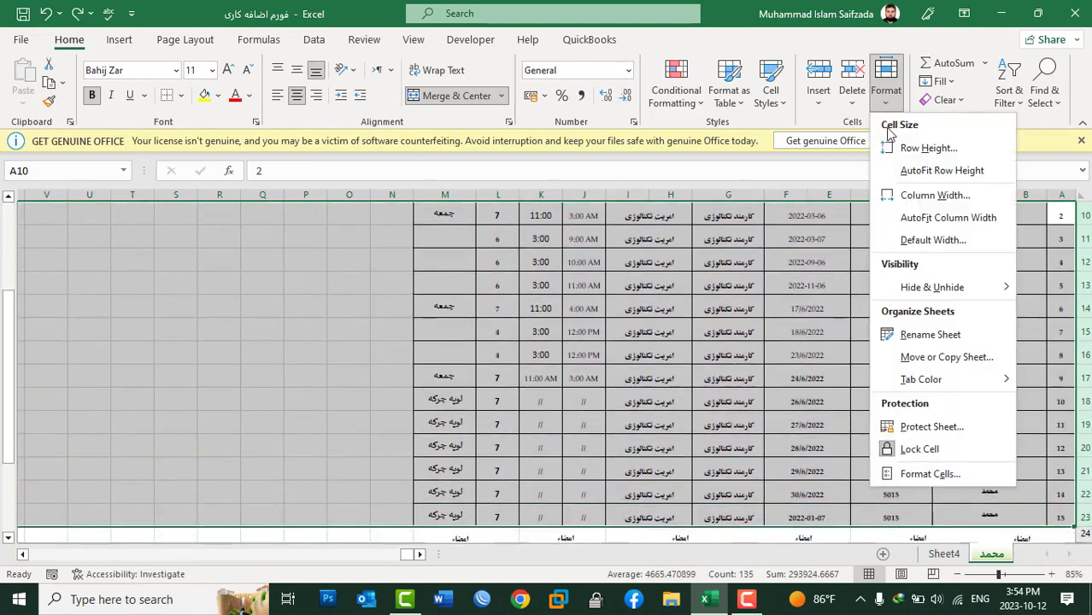
pyautogui.click(928, 147)
pyautogui.write('35.25')
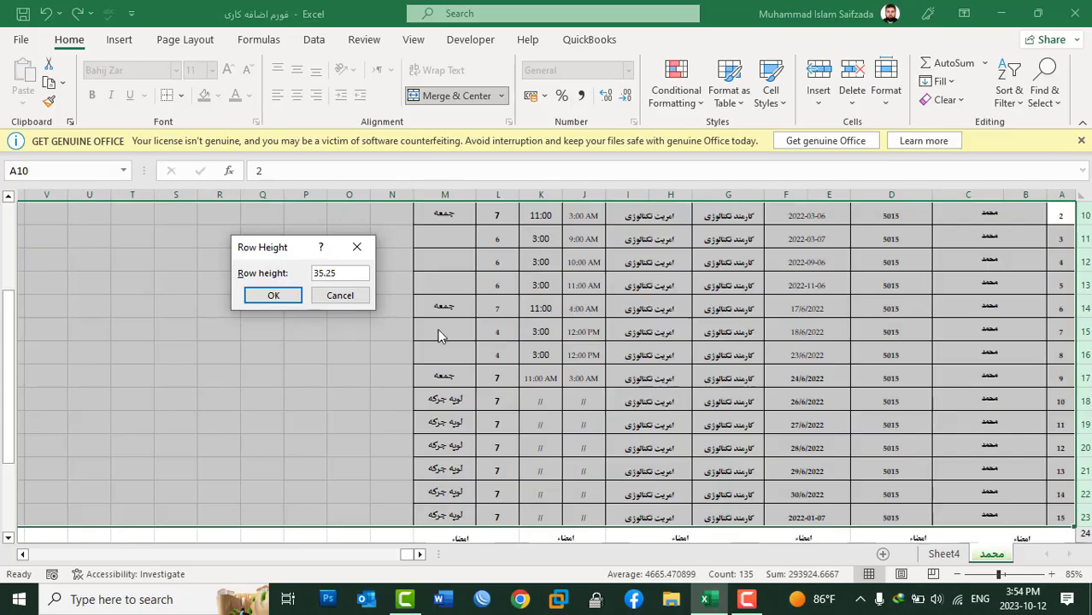
pyautogui.click(273, 296)
pyautogui.scroll(3, 1063, 391)
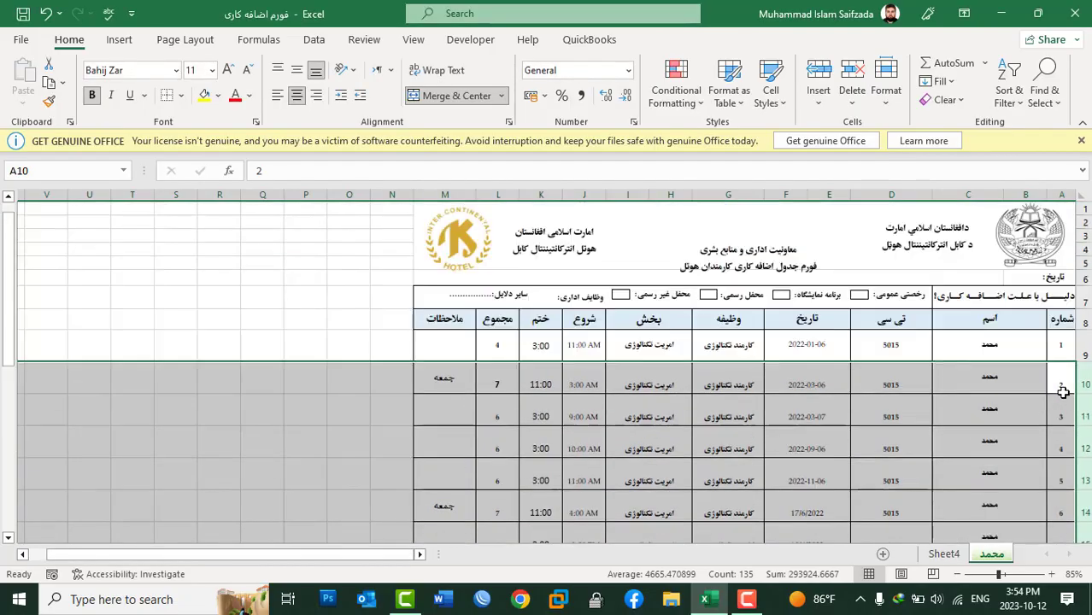
pyautogui.click(1007, 376)
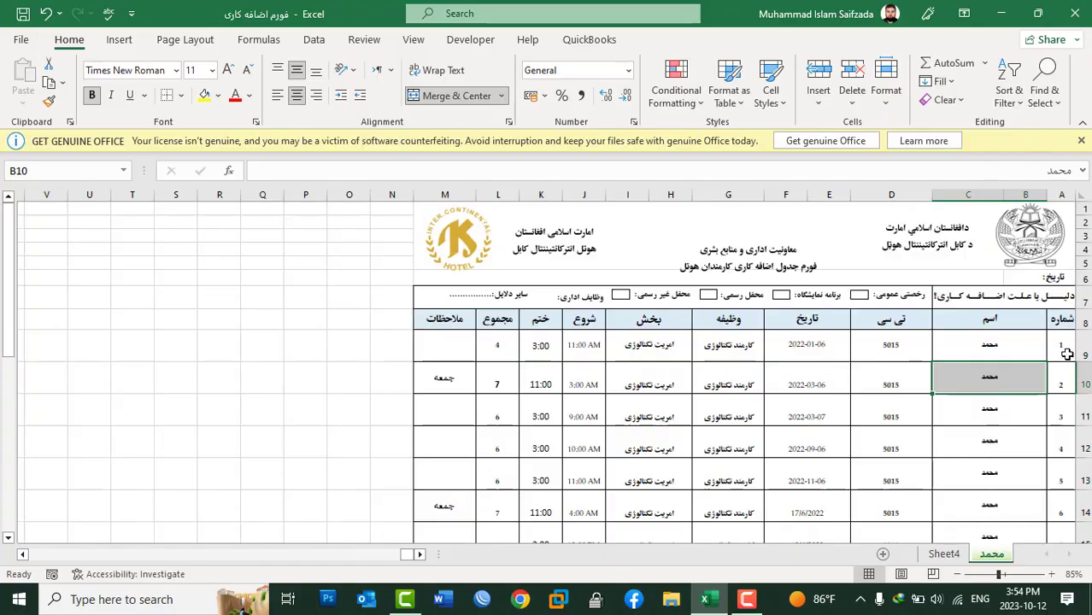
# Step: Set the row height of rows 9 to 23, covering all fifteen entries of the overtime form, to 25
pyautogui.moveTo(1083, 342); pyautogui.dragTo(1078, 444)
pyautogui.moveTo(1079, 483)
pyautogui.mouseDown()
pyautogui.moveTo(1081, 500)
pyautogui.moveTo(1078, 466)
pyautogui.mouseUp()
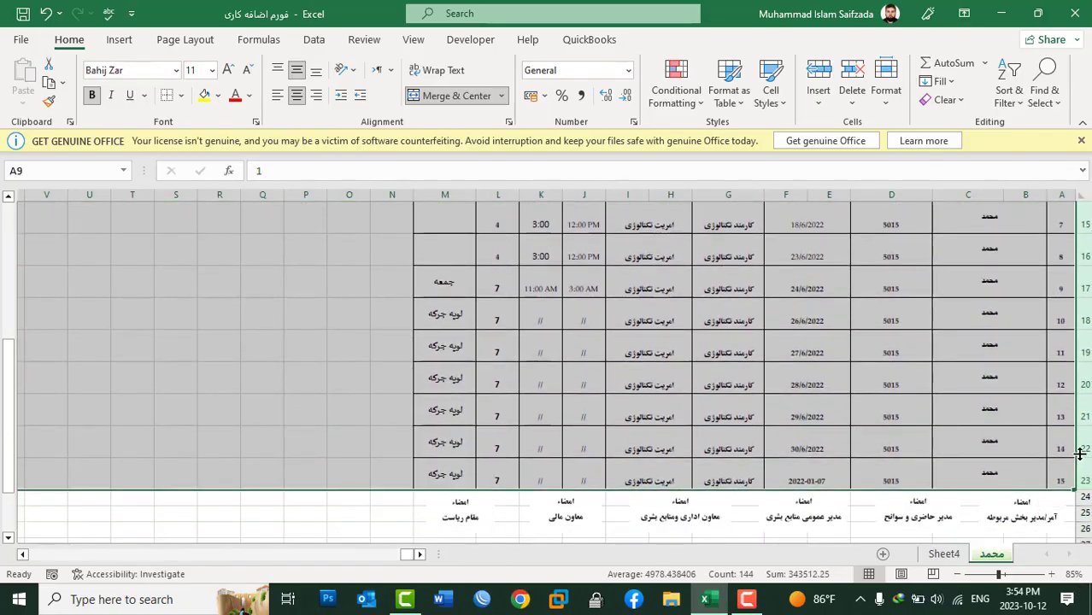
pyautogui.moveTo(1080, 454); pyautogui.dragTo(1079, 444)
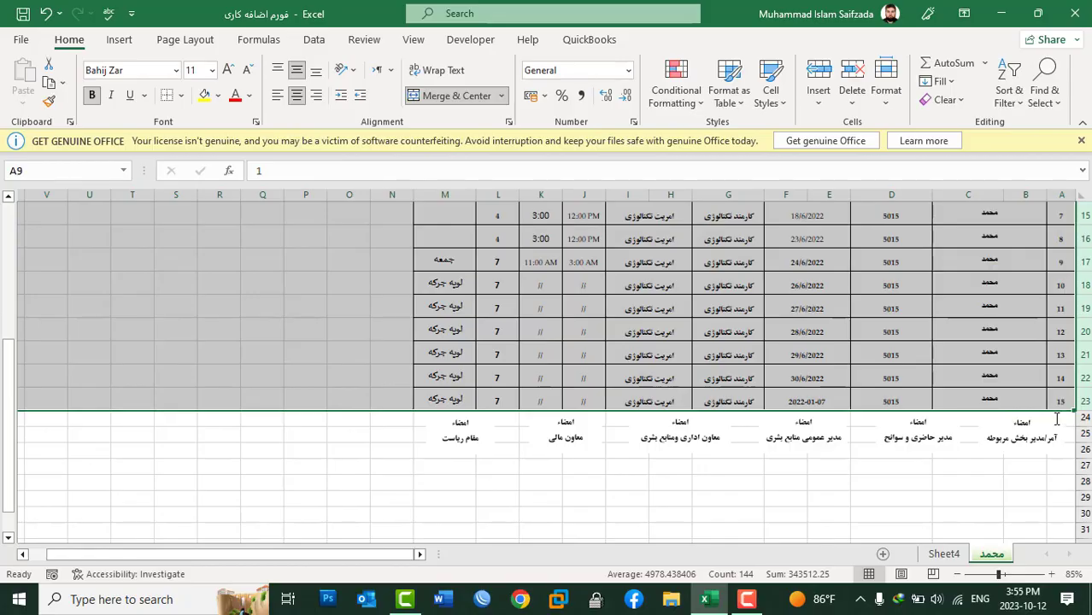
pyautogui.scroll(5, 1057, 419)
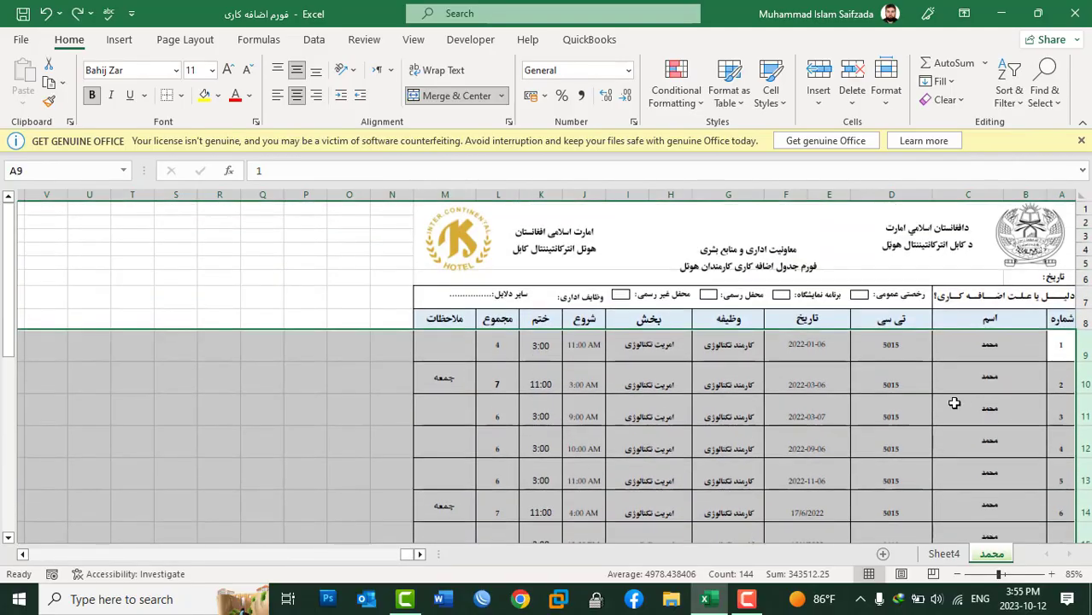
pyautogui.click(886, 102)
pyautogui.click(907, 150)
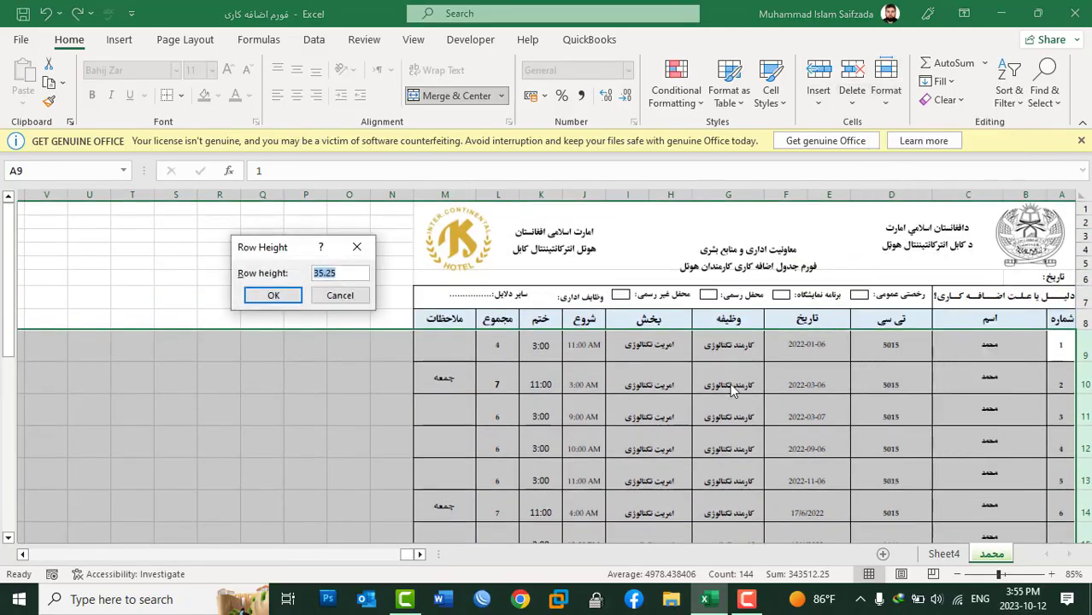
pyautogui.write('25')
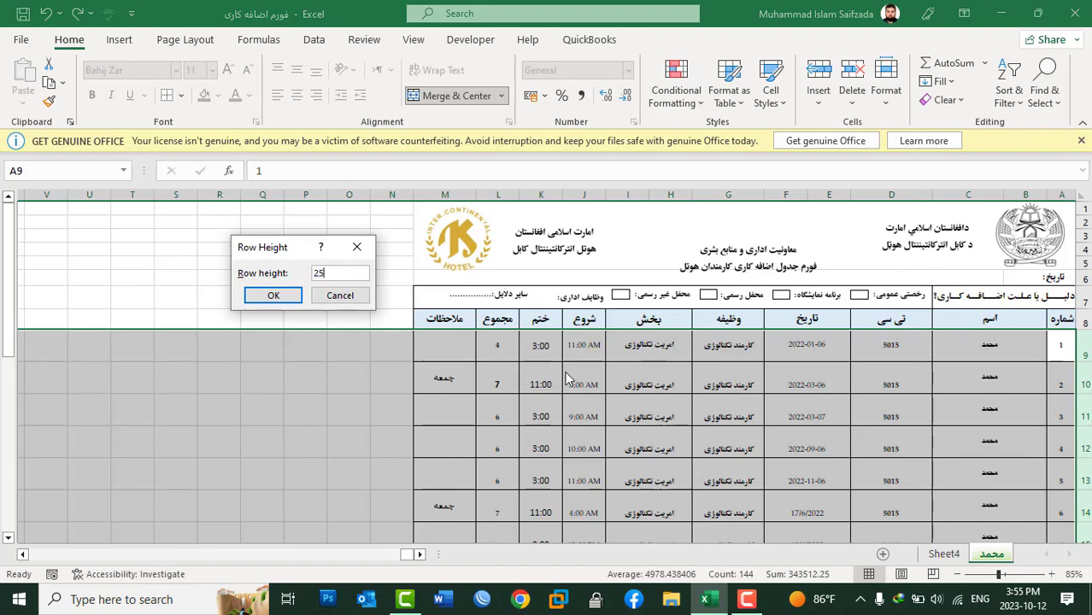
pyautogui.click(273, 295)
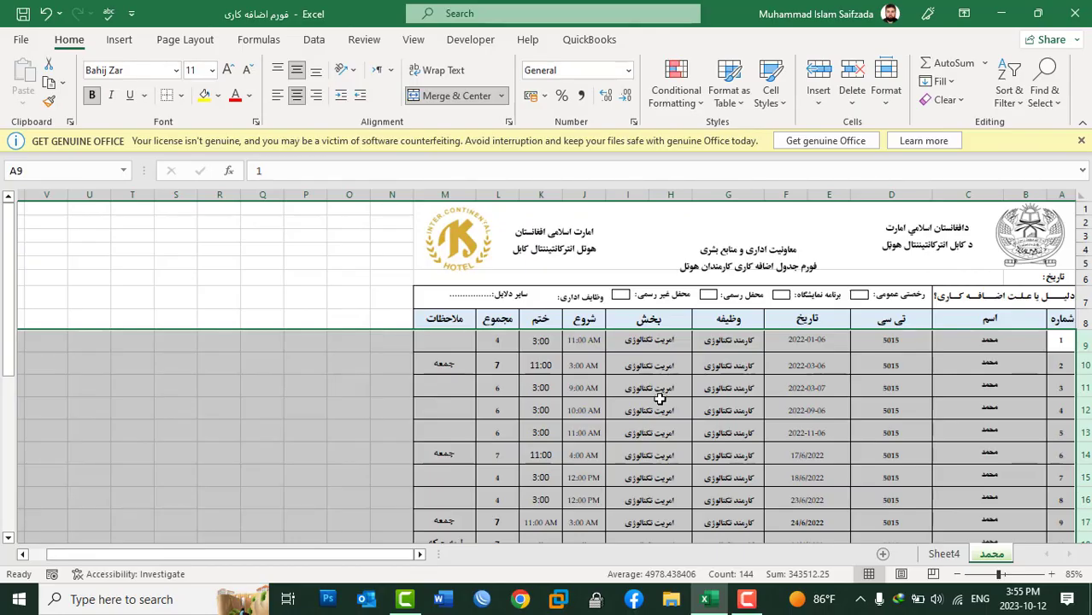
# Step: Make row 9 much taller by eye and apply AutoFit Row Height to the whole row
pyautogui.click(983, 341)
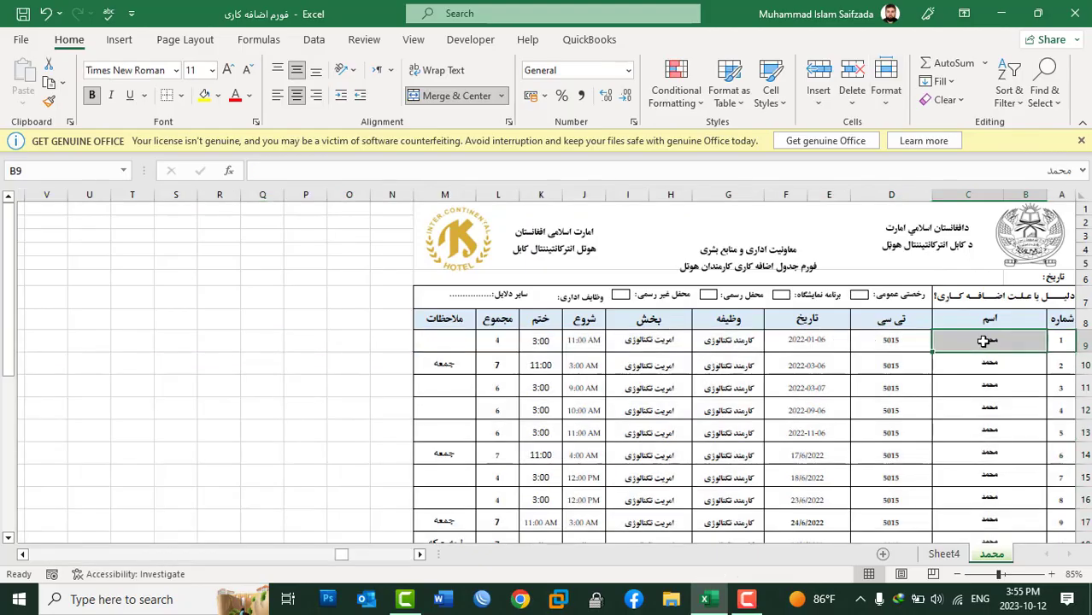
pyautogui.click(885, 96)
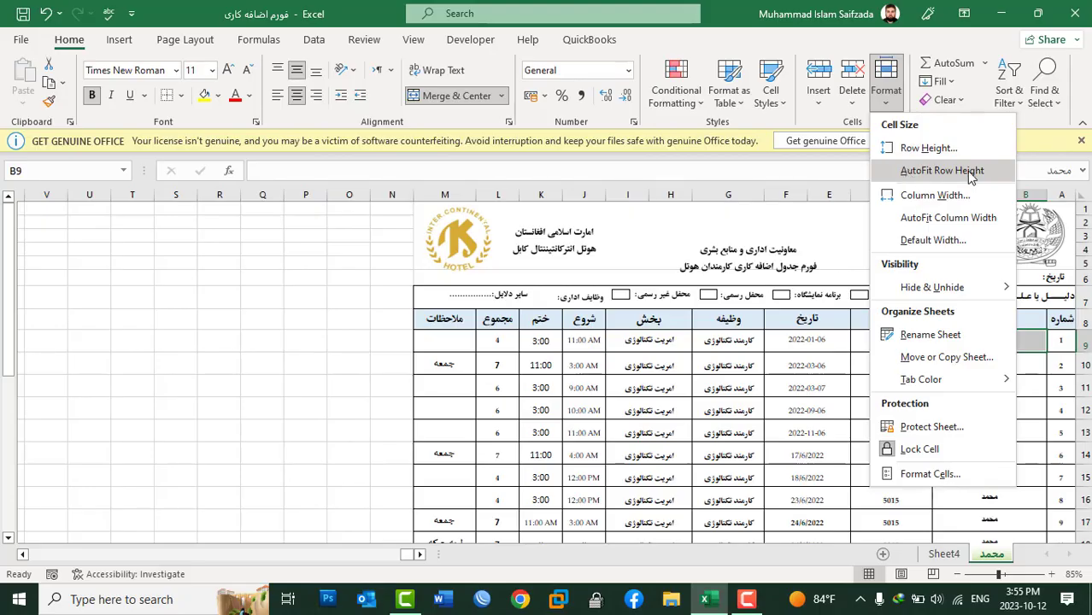
pyautogui.click(1072, 354)
pyautogui.moveTo(1083, 354); pyautogui.dragTo(1083, 399)
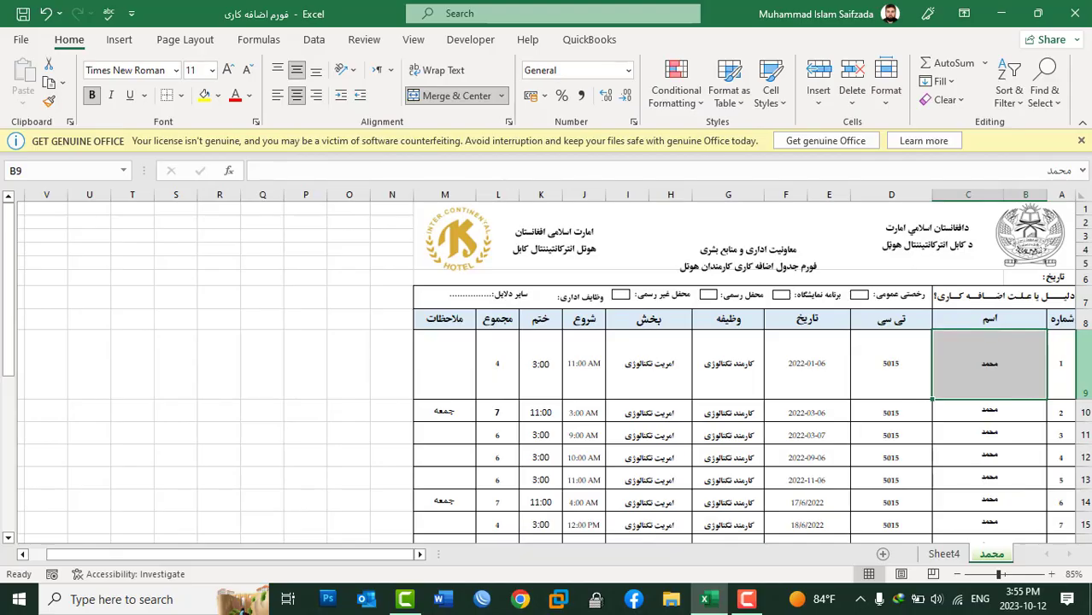
pyautogui.click(1084, 345)
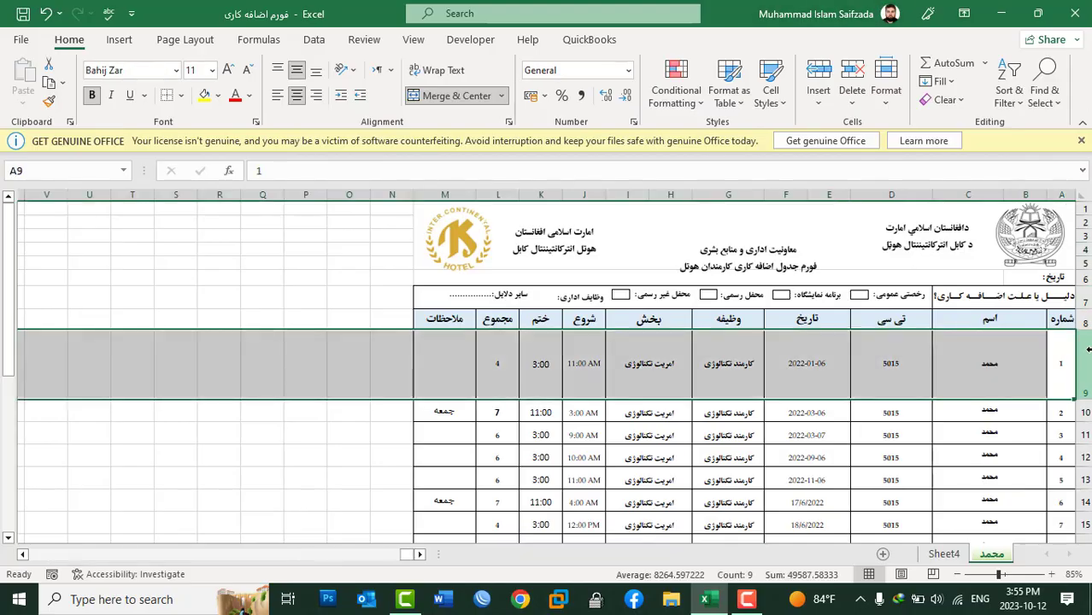
pyautogui.click(886, 86)
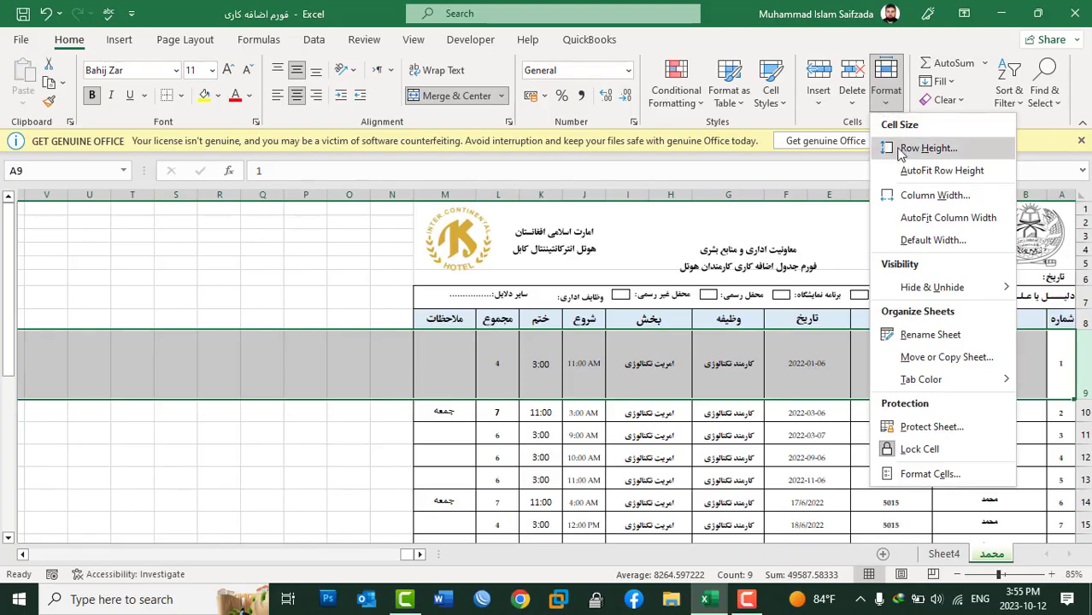
pyautogui.click(924, 171)
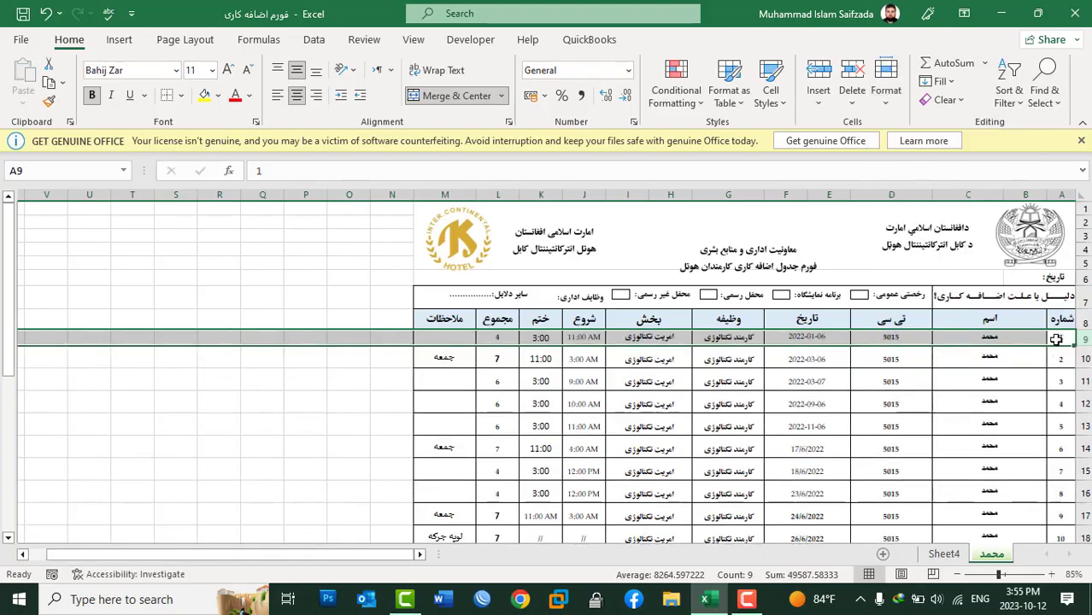
# Step: Enlarge the font of cells A10 to M10 step by step to size 26
pyautogui.moveTo(1060, 359); pyautogui.dragTo(436, 358)
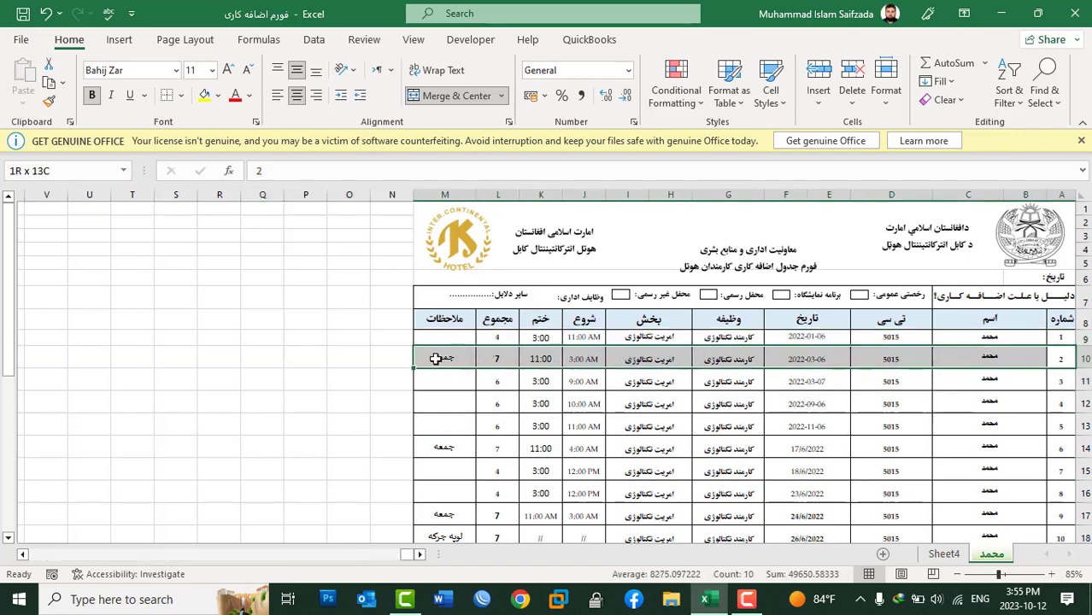
pyautogui.click(228, 70)
pyautogui.click(227, 70)
pyautogui.click(227, 70)
pyautogui.click(227, 70)
pyautogui.click(228, 70)
pyautogui.click(227, 70)
pyautogui.click(227, 70)
pyautogui.click(228, 70)
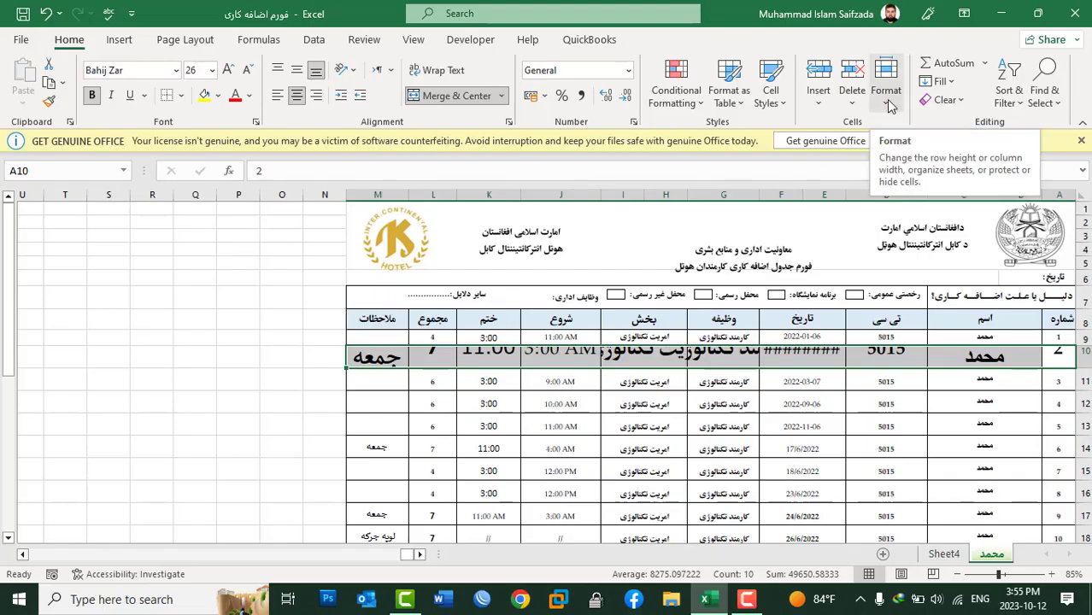
# Step: Apply AutoFit Row Height to row 10 so it fits the enlarged text
pyautogui.click(887, 89)
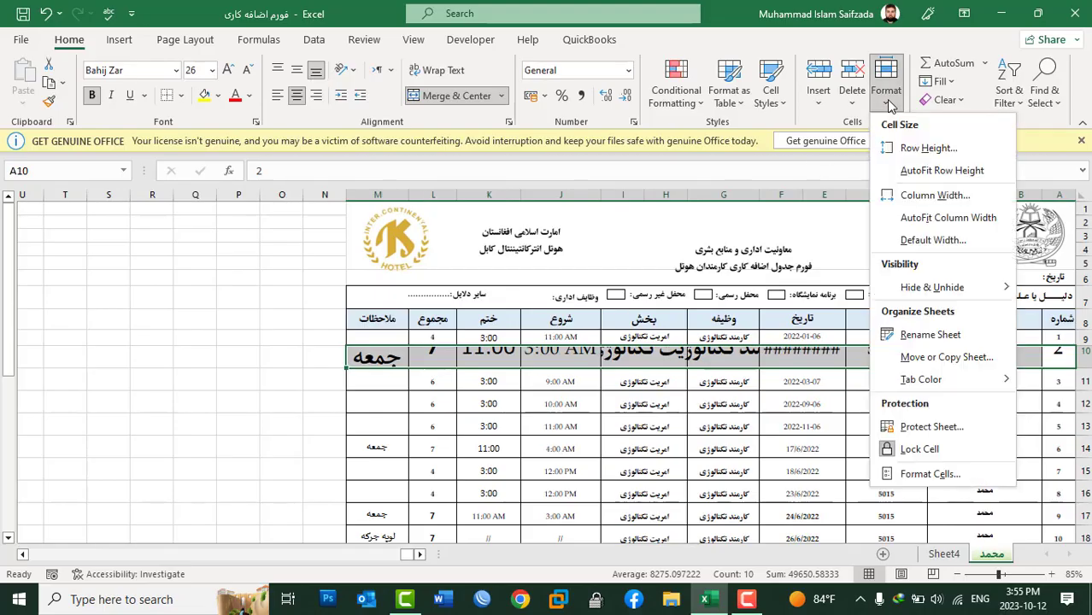
pyautogui.click(902, 171)
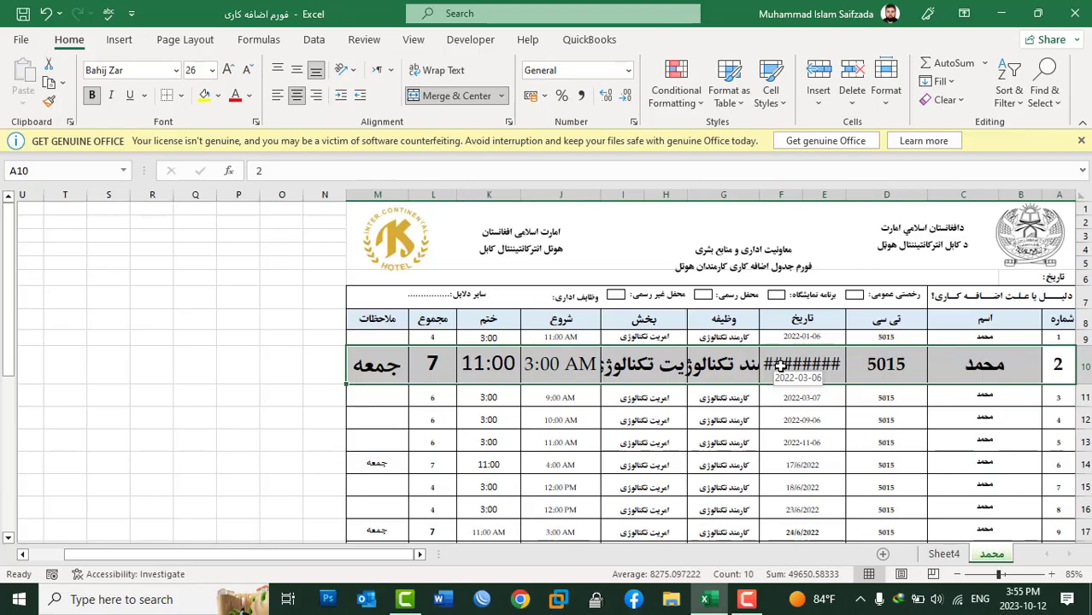
pyautogui.click(885, 92)
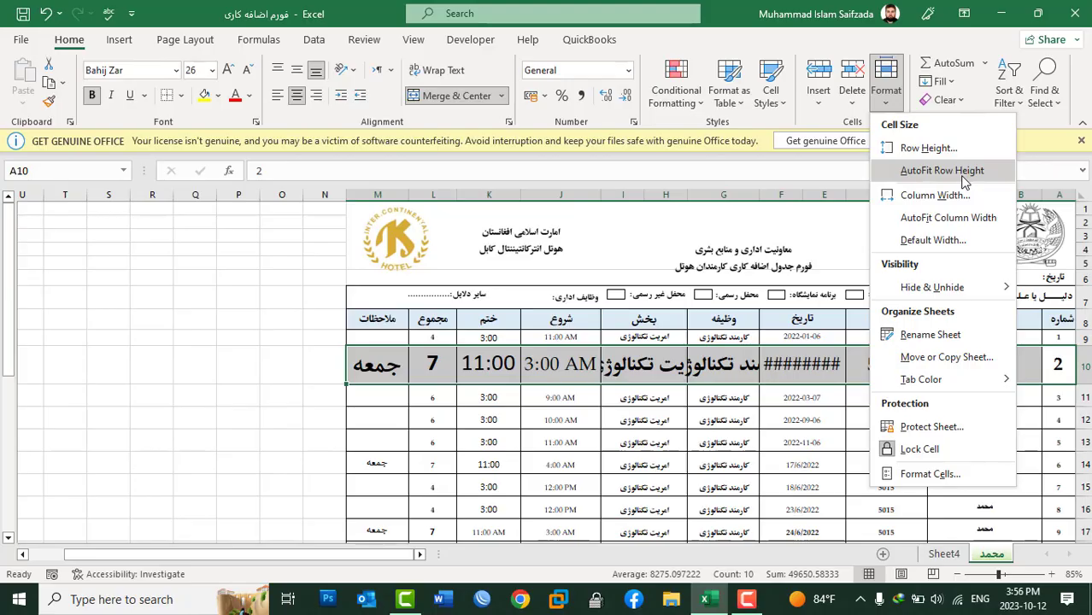
pyautogui.click(942, 171)
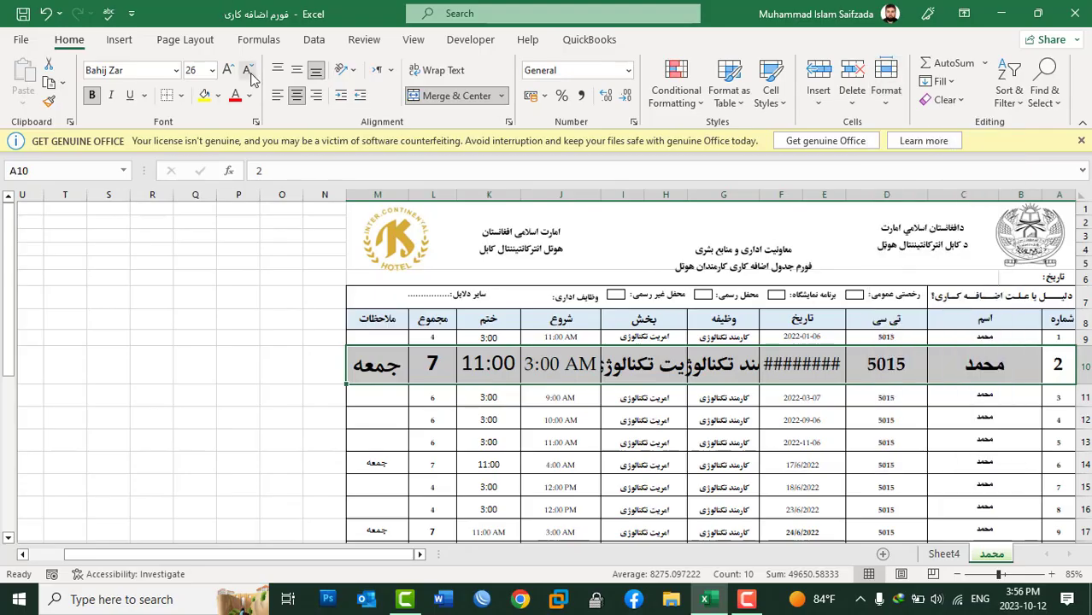
# Step: Reduce the font of cells A10 to M10 step by step to size 11
pyautogui.click(247, 70)
pyautogui.click(247, 69)
pyautogui.click(247, 70)
pyautogui.click(252, 75)
pyautogui.click(251, 75)
pyautogui.click(251, 75)
pyautogui.click(252, 75)
pyautogui.click(251, 75)
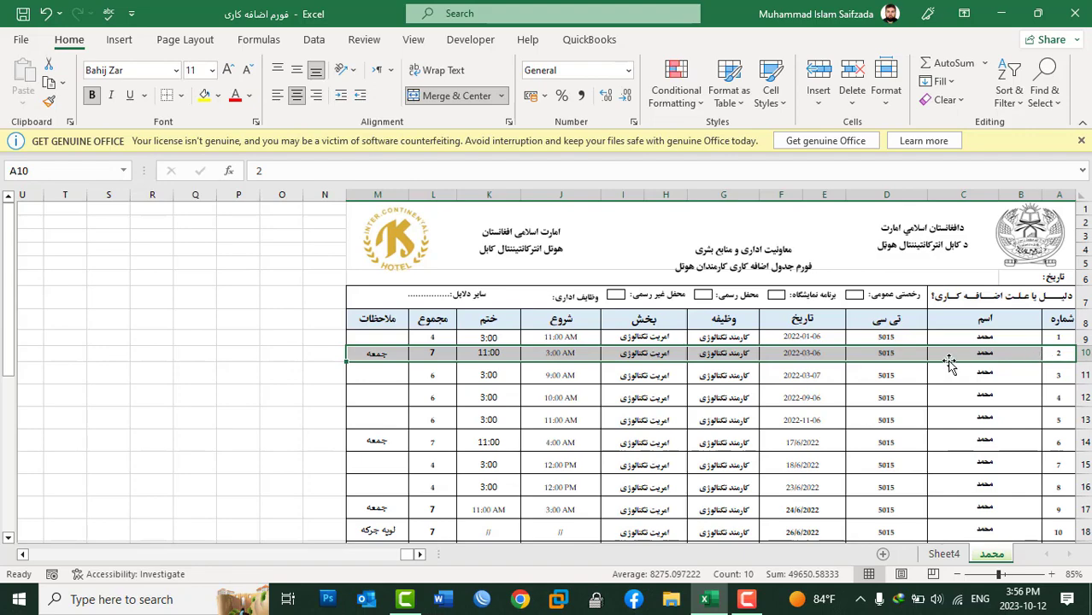
# Step: Select column G and check its exact column width
pyautogui.click(886, 86)
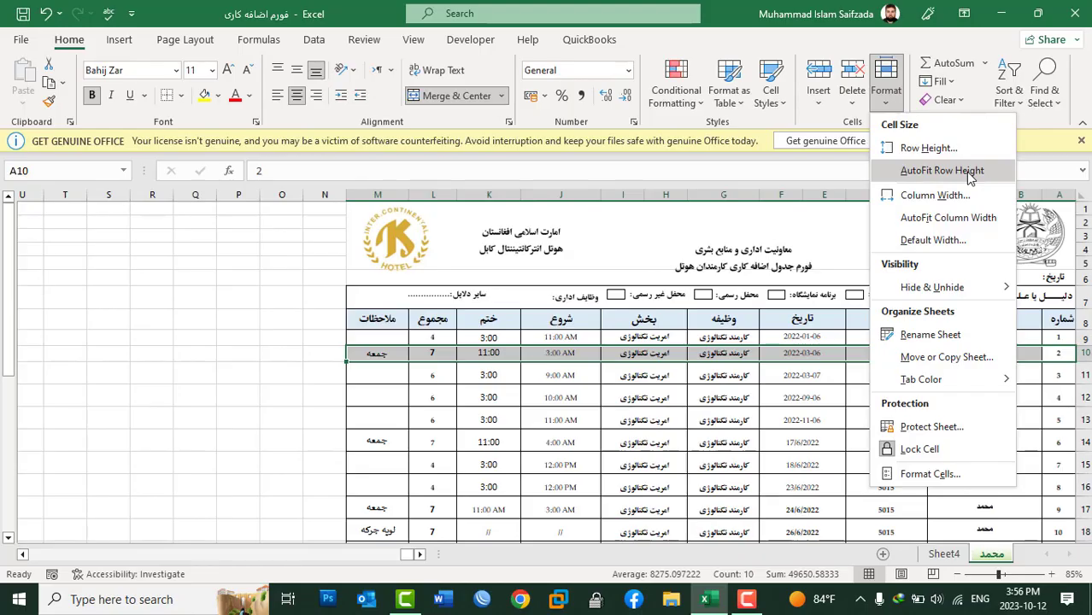
pyautogui.click(743, 427)
pyautogui.click(740, 197)
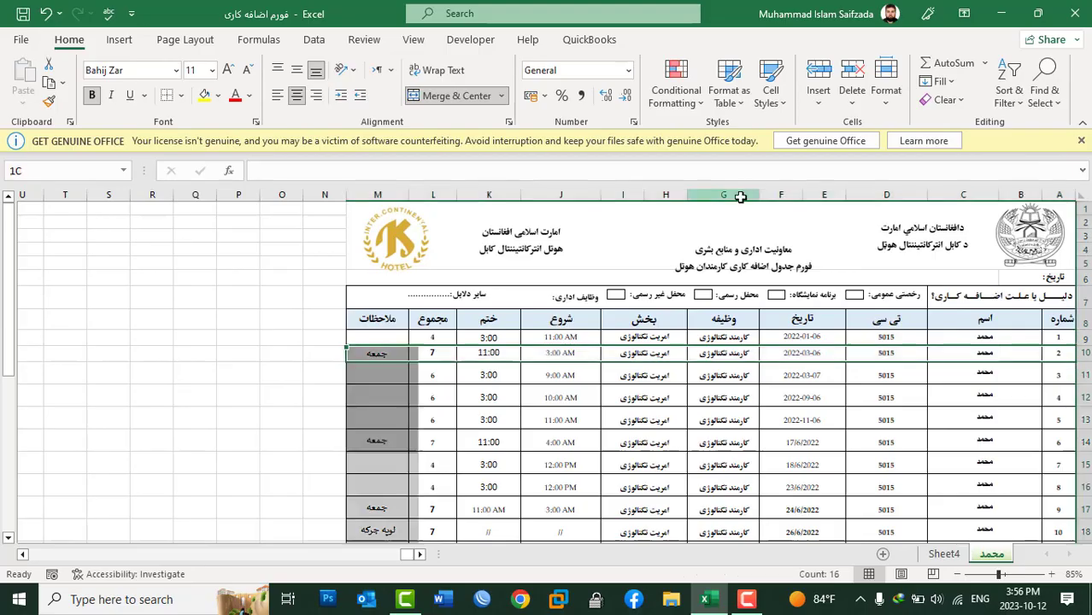
pyautogui.click(669, 195)
pyautogui.click(623, 193)
pyautogui.click(699, 192)
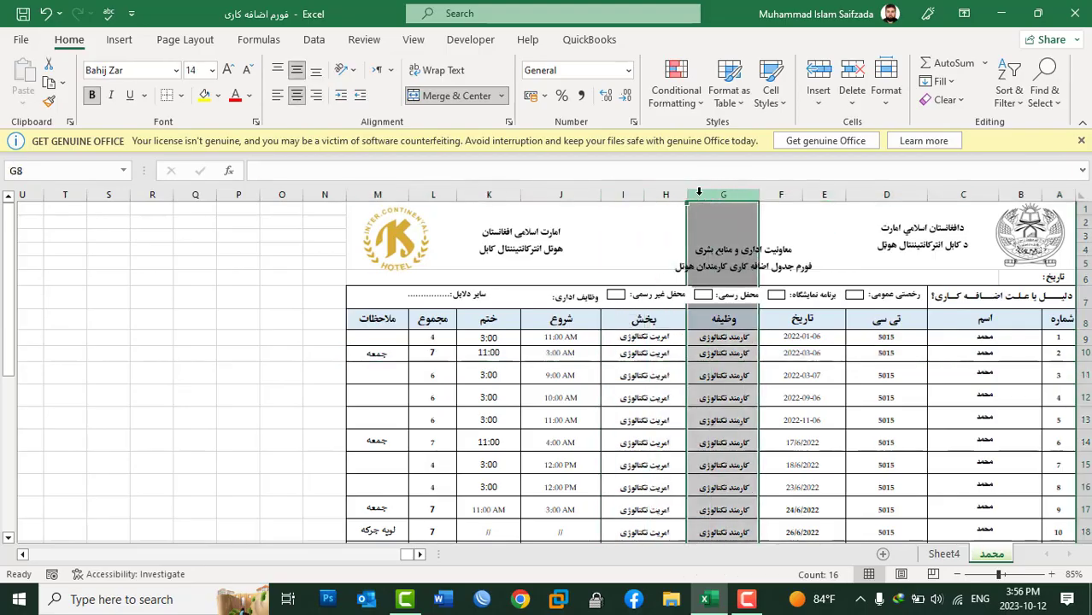
pyautogui.click(887, 93)
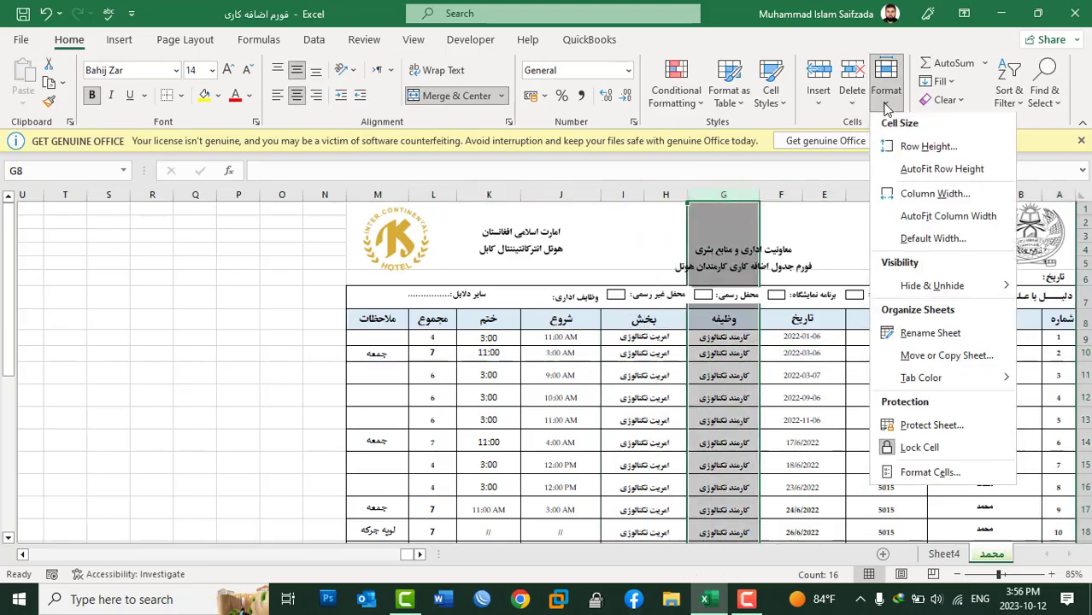
pyautogui.click(908, 204)
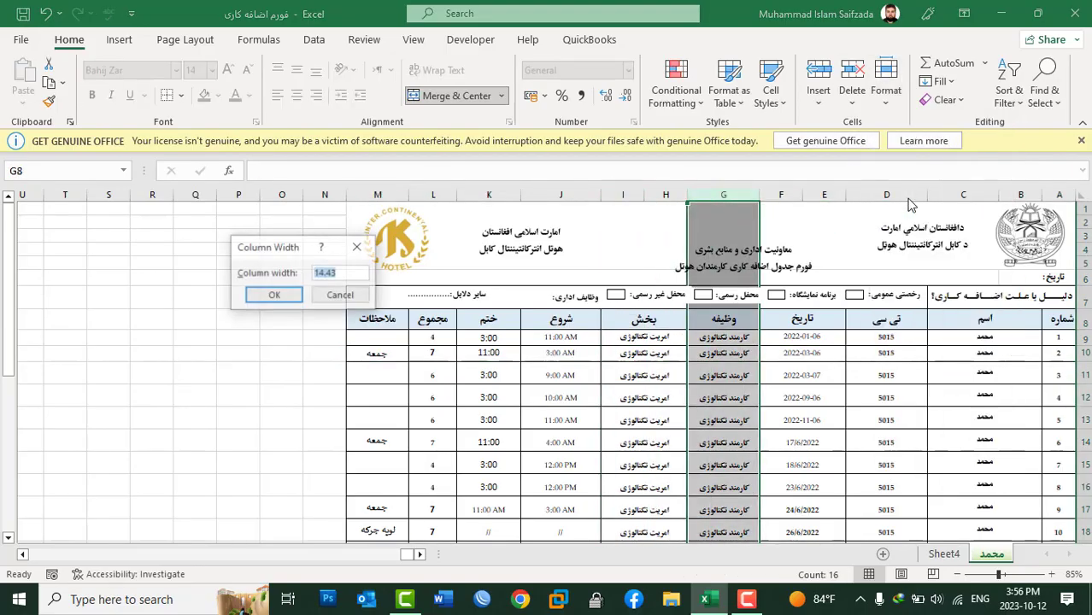
pyautogui.click(341, 296)
# Step: Check the default column width used for the sheet
pyautogui.click(886, 96)
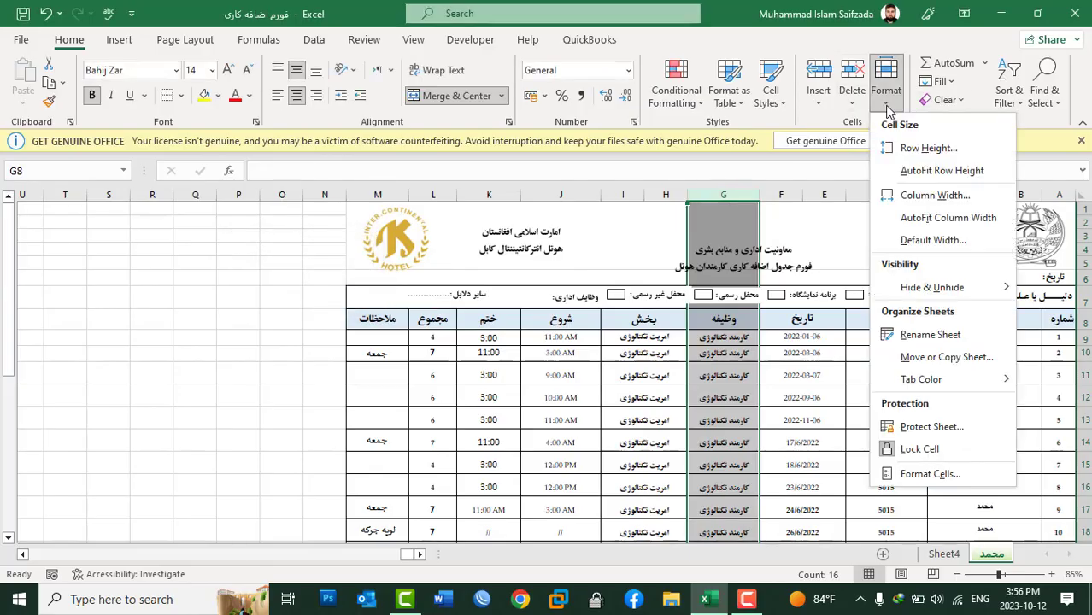
pyautogui.click(933, 241)
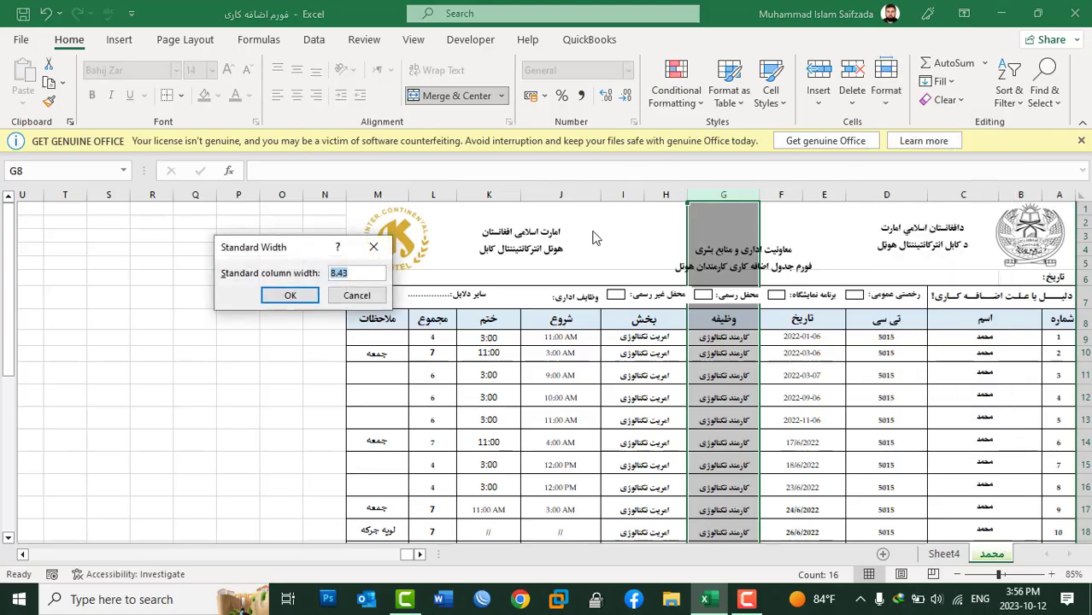
pyautogui.click(356, 295)
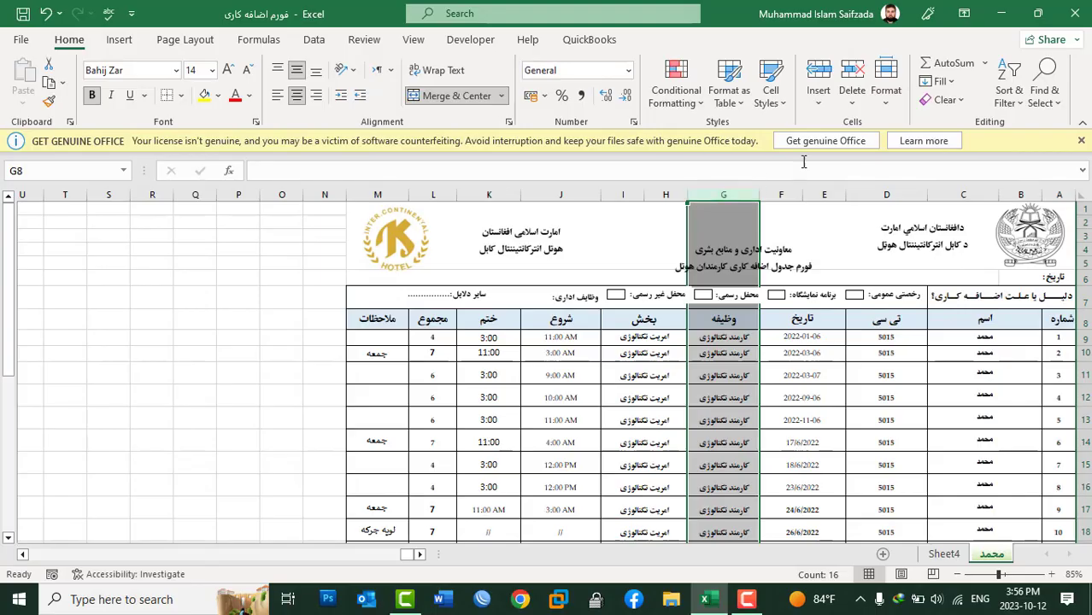
# Step: Set the width of column G to 8.43 and undo the change
pyautogui.click(888, 94)
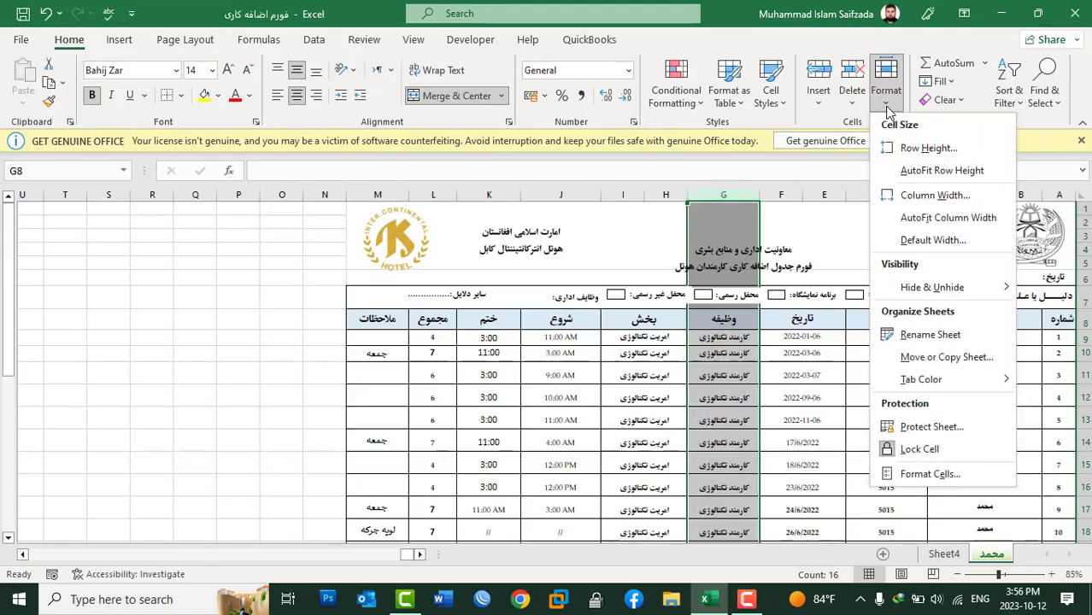
pyautogui.click(913, 197)
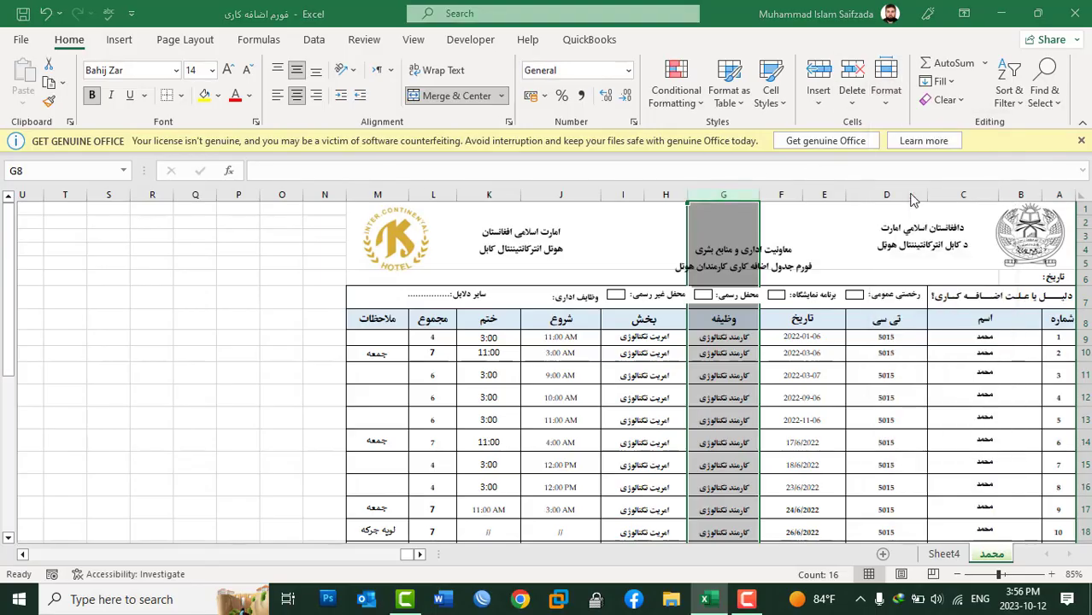
pyautogui.write('8.43')
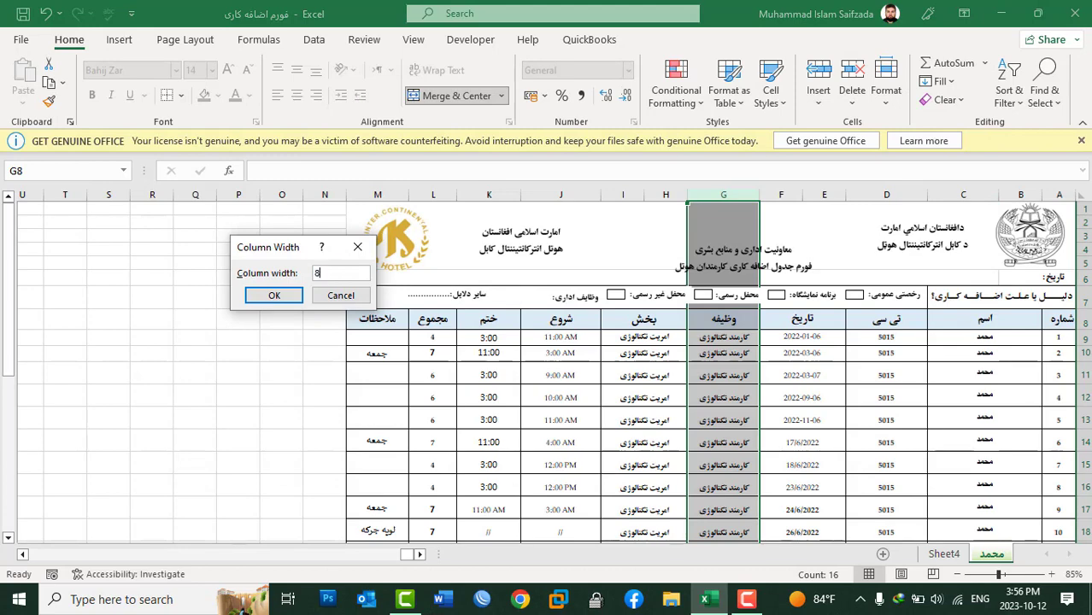
pyautogui.click(274, 295)
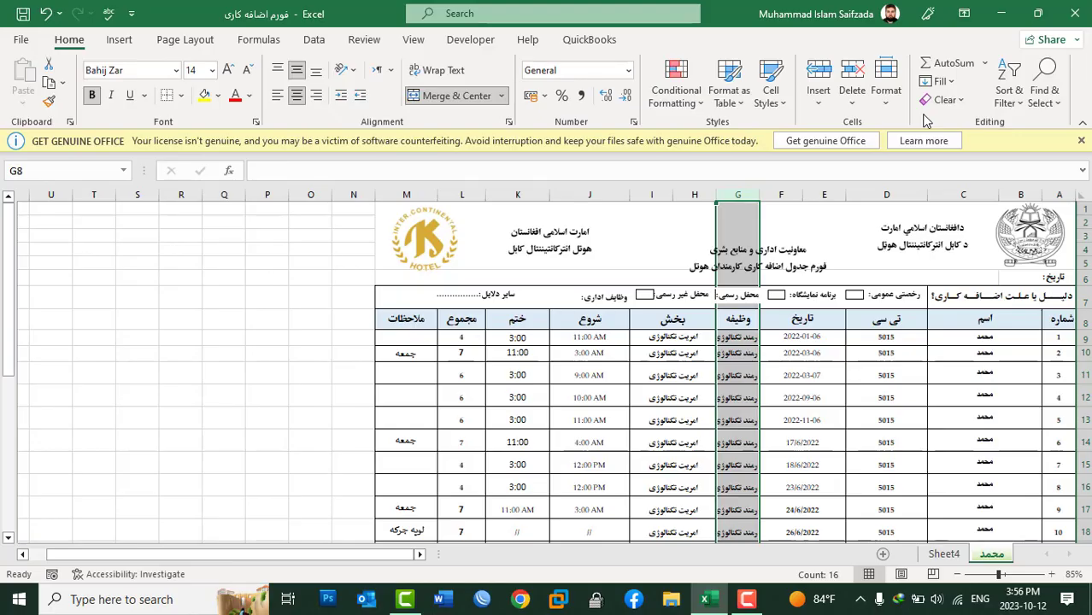
pyautogui.hotkey('ctrl', 'z')
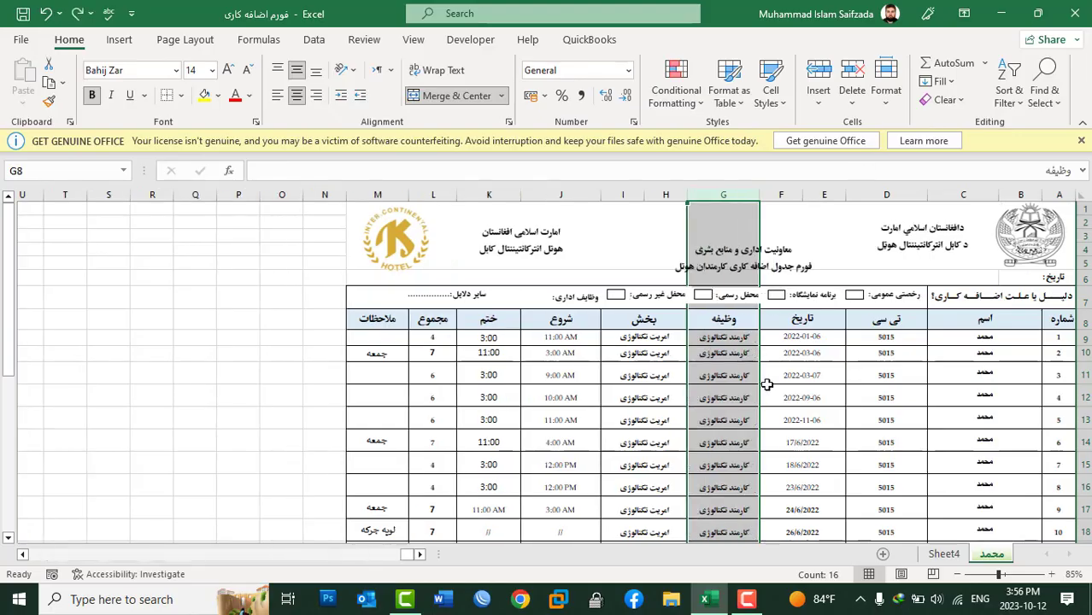
pyautogui.click(885, 96)
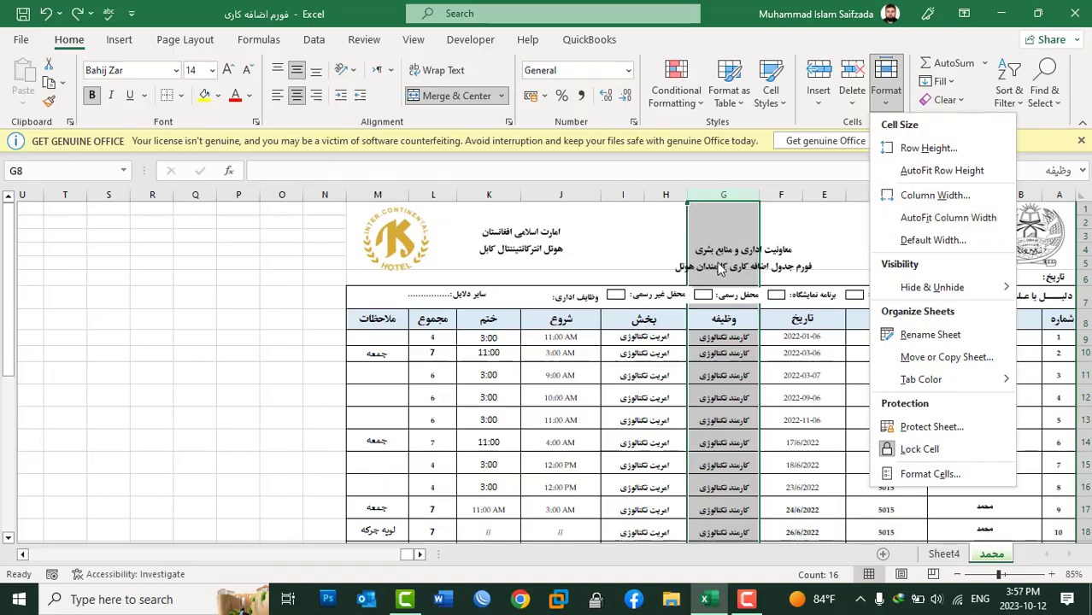
pyautogui.click(231, 385)
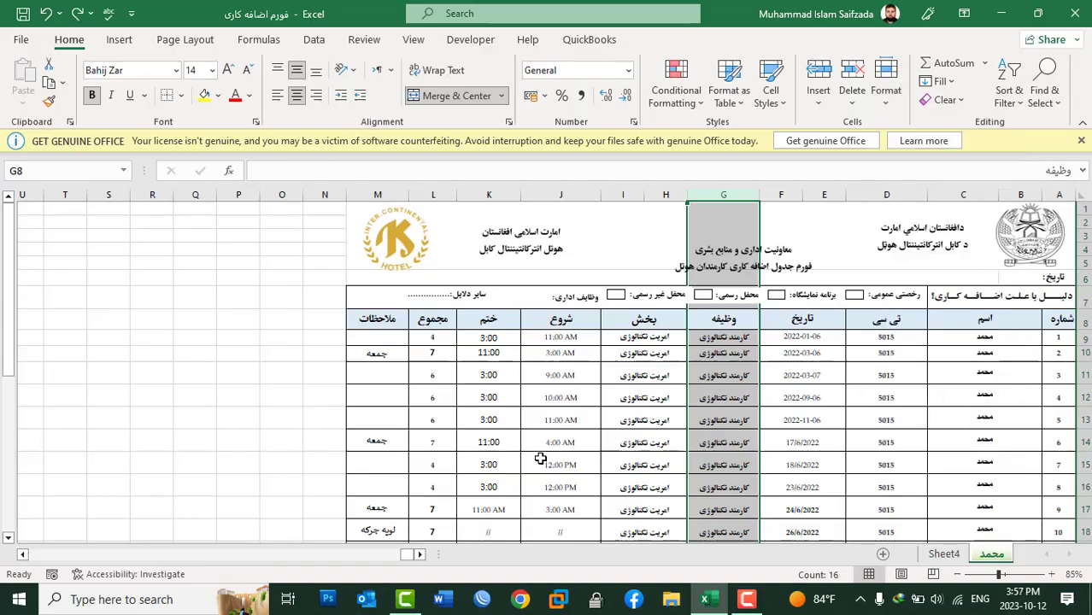
# Step: Switch to Sheet4 and enter the heading Sname in cell A1
pyautogui.click(949, 556)
pyautogui.click(99, 258)
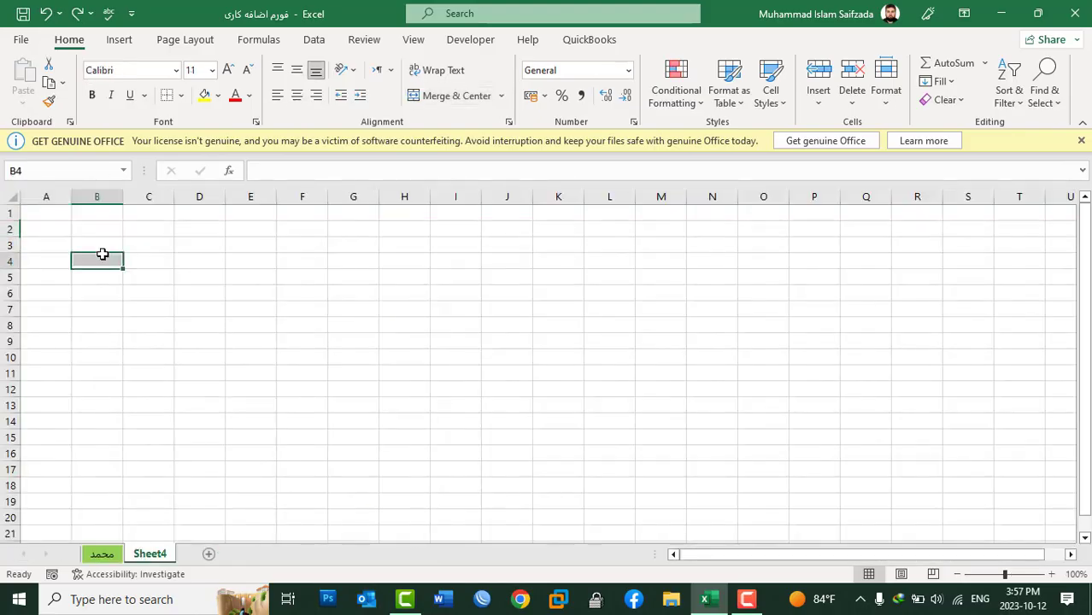
pyautogui.click(67, 214)
pyautogui.write('SName')
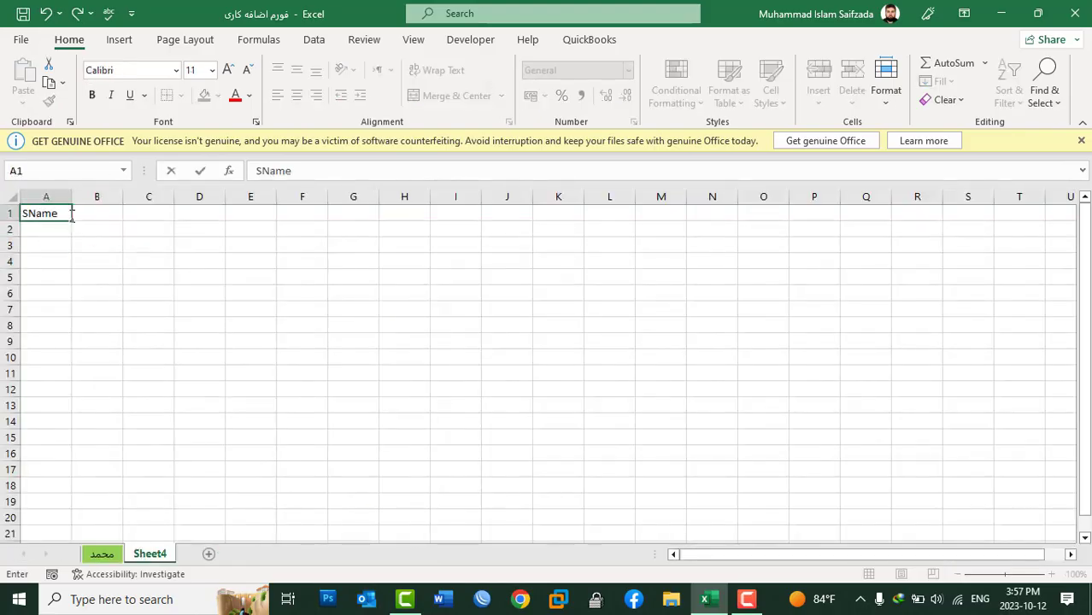
pyautogui.press('Tab')
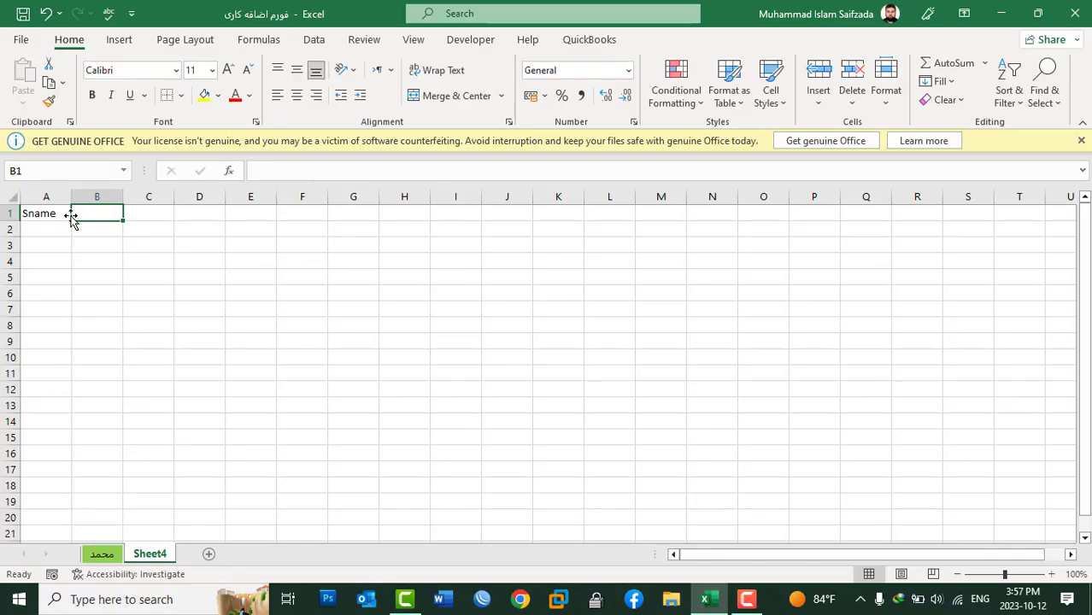
# Step: Enter the heading Father Name in cell B1 and widen column B by eye so the text fits comfortably
pyautogui.write('Father')
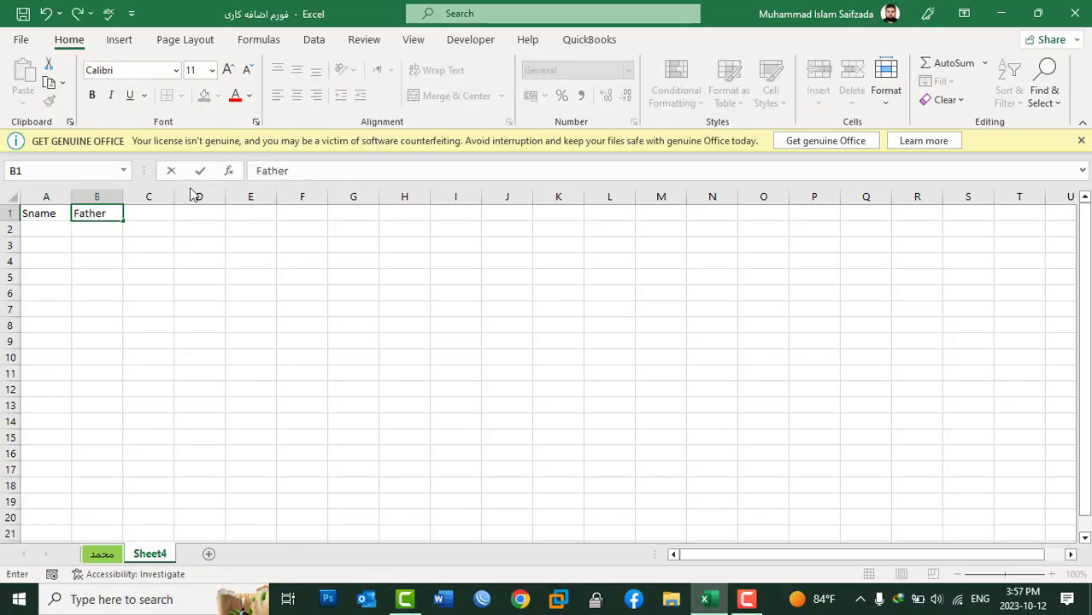
pyautogui.write(' Name')
pyautogui.press('Tab')
pyautogui.write('C')
pyautogui.press('BackSpace')
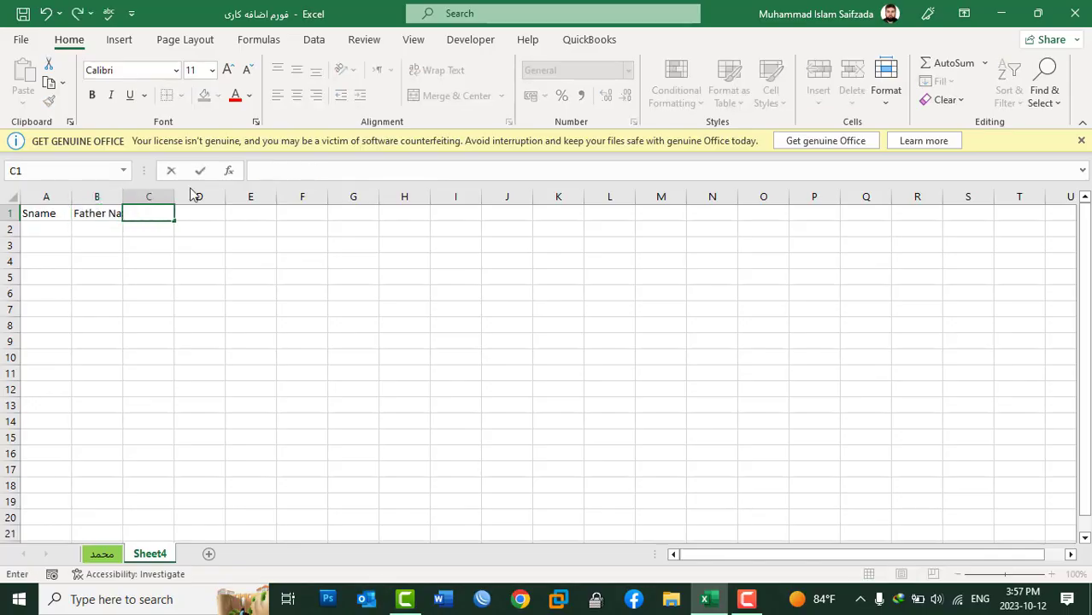
pyautogui.press('Escape')
pyautogui.click(183, 233)
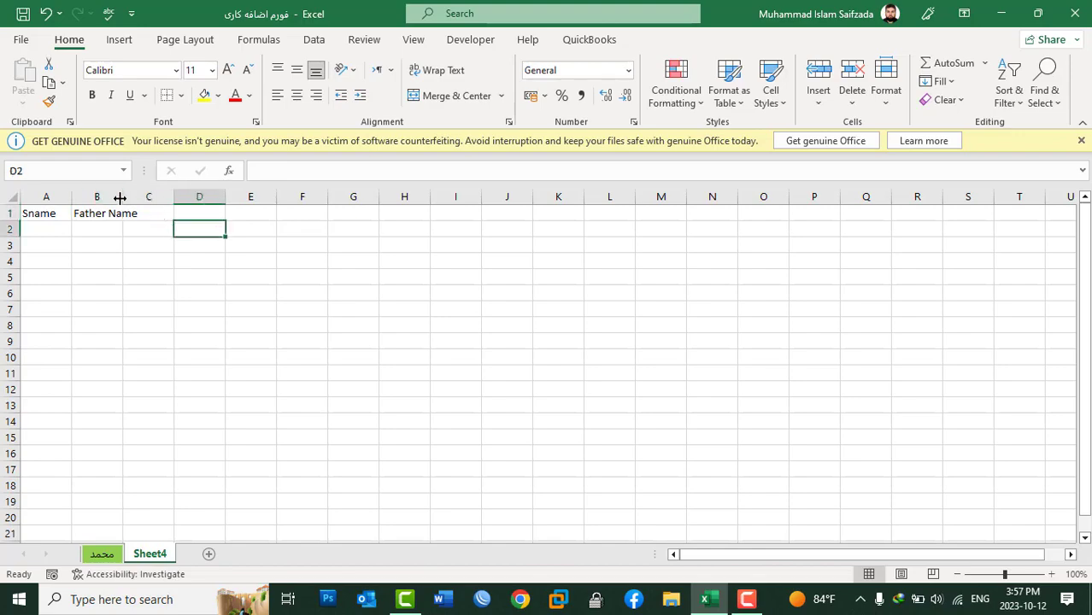
pyautogui.doubleClick(123, 196)
pyautogui.moveTo(141, 197); pyautogui.dragTo(165, 195)
# Step: Insert an empty column before the Sname column
pyautogui.click(34, 193)
pyautogui.rightClick(47, 196)
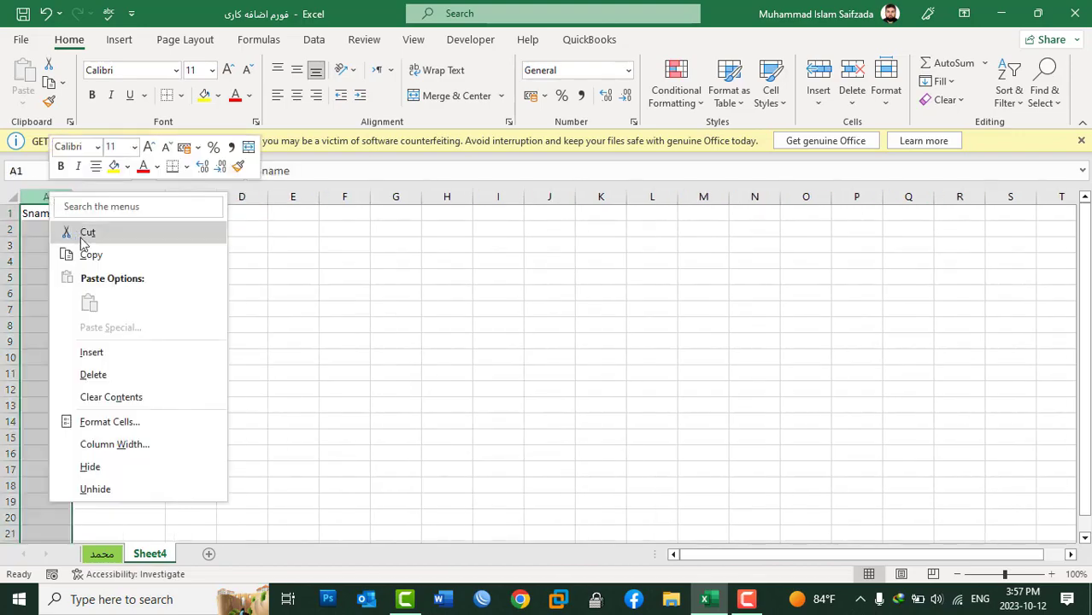
pyautogui.click(30, 195)
pyautogui.rightClick(31, 195)
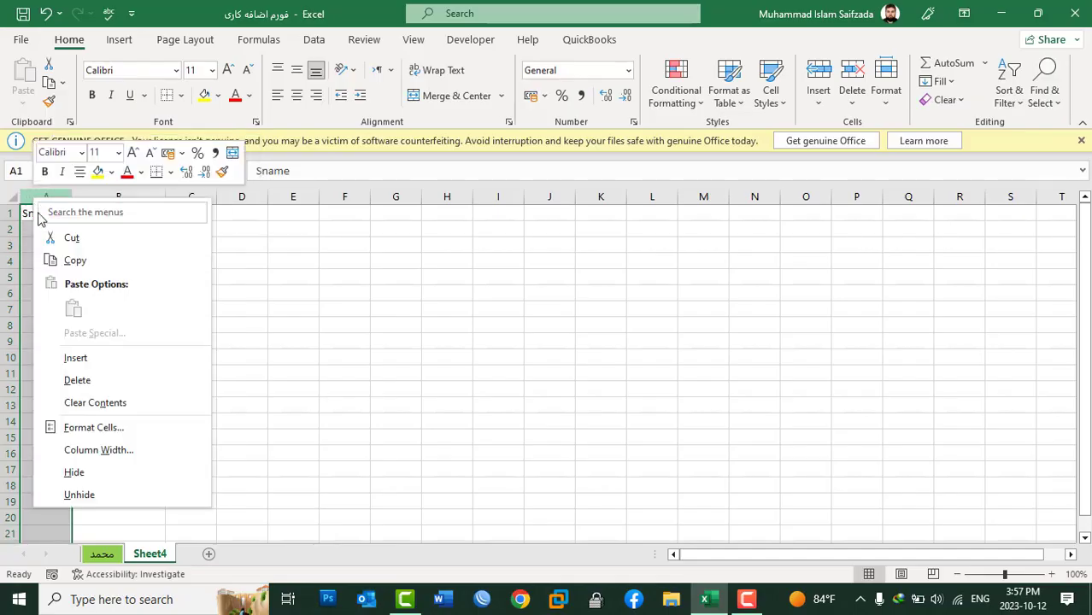
pyautogui.click(79, 358)
# Step: Enter the heading S.No in cell A1, then narrow column A to its text and widen column B by eye
pyautogui.click(55, 213)
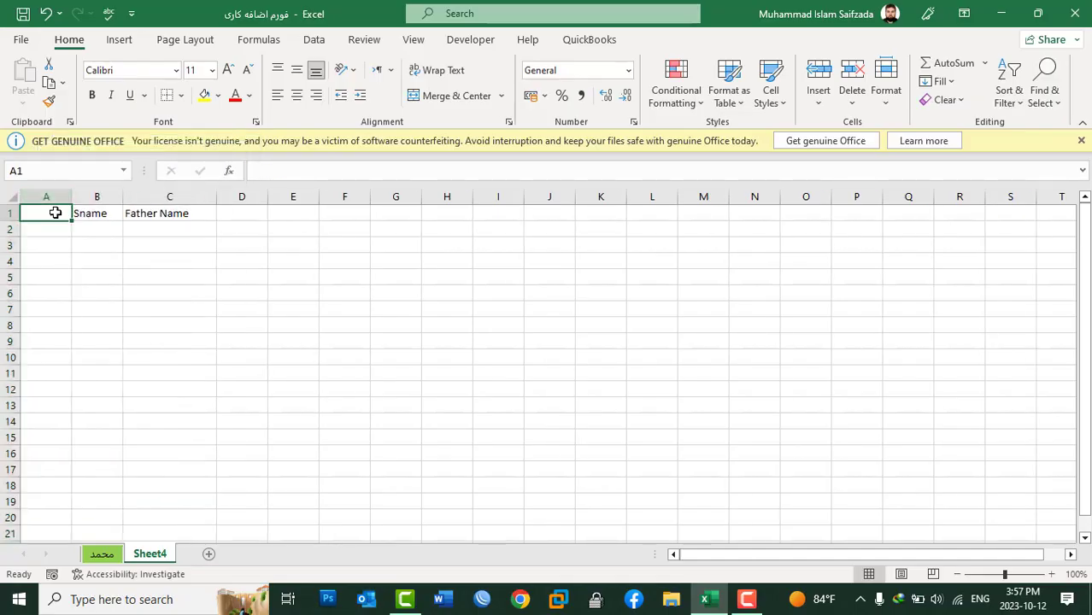
pyautogui.write('S.No')
pyautogui.press('Tab')
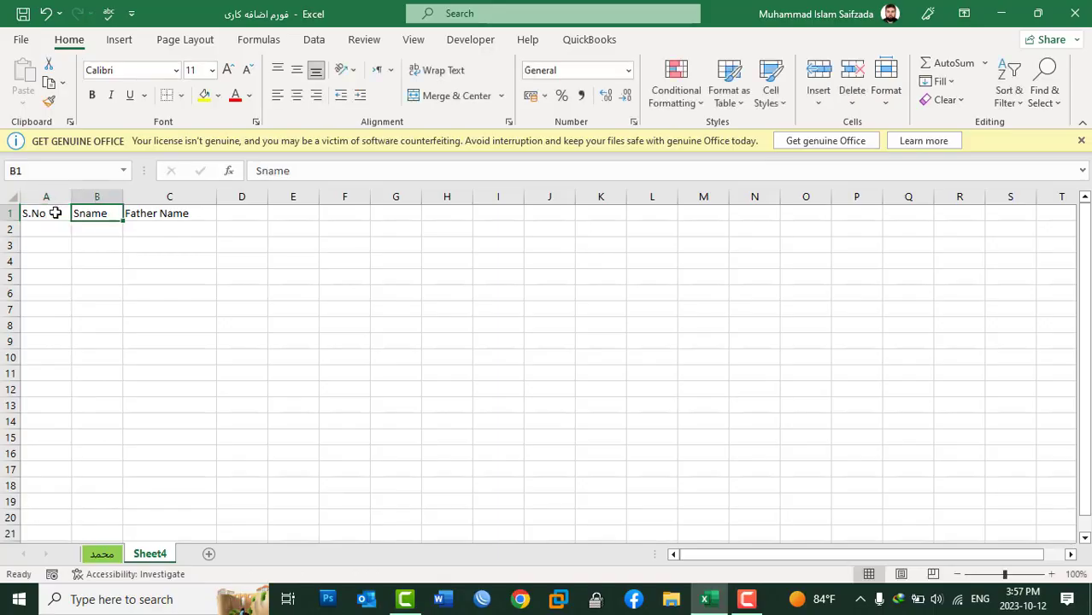
pyautogui.moveTo(70, 198); pyautogui.dragTo(119, 199)
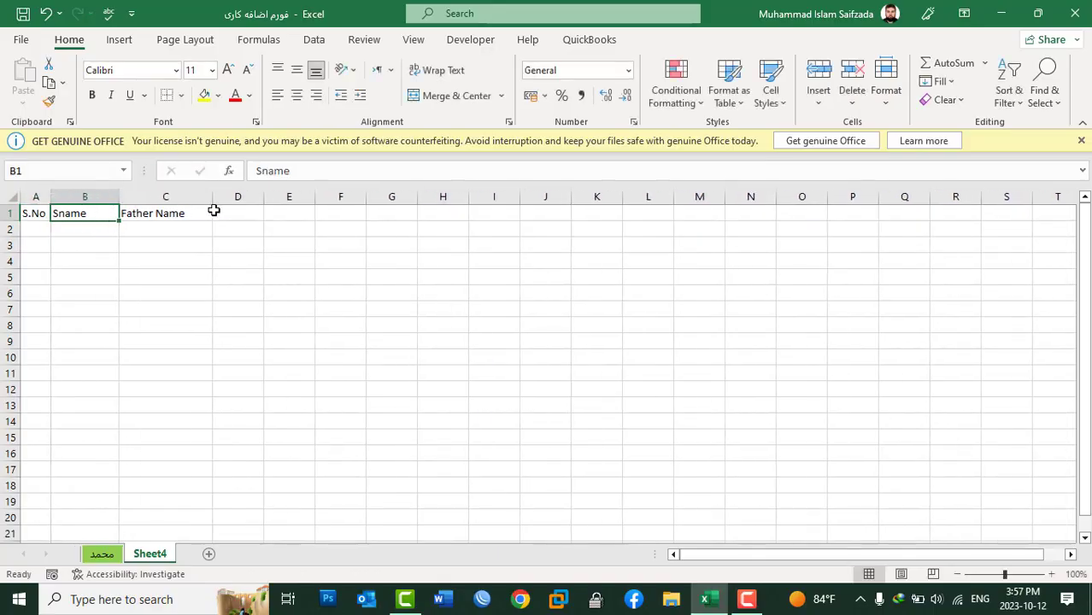
# Step: Enter the weekday headings S, S, M, T, W and Th in cells D1 to I1
pyautogui.click(233, 214)
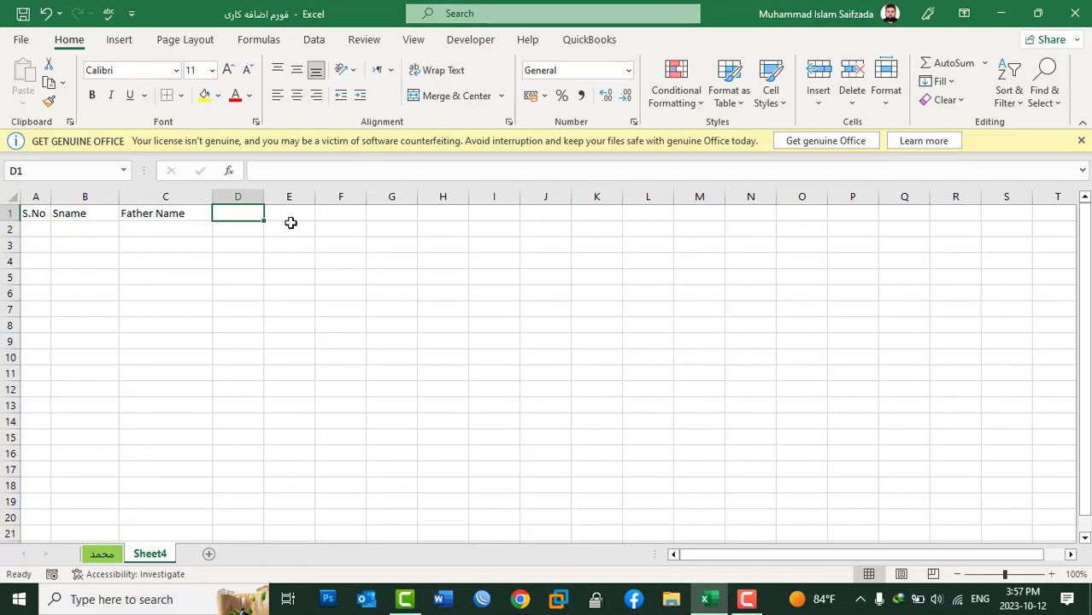
pyautogui.write('S')
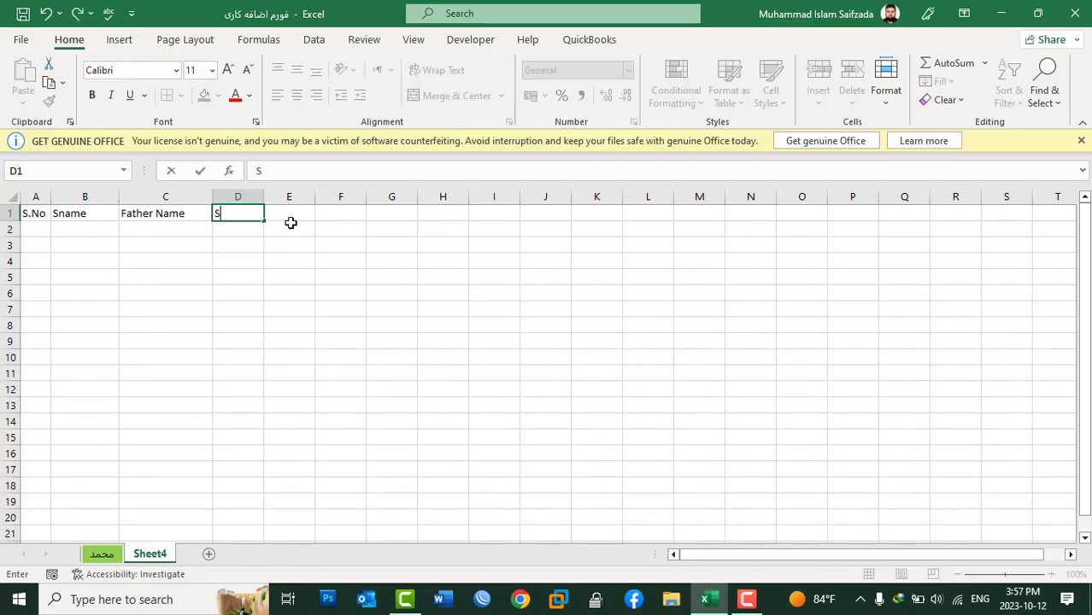
pyautogui.press('Tab')
pyautogui.write('S')
pyautogui.press('Tab')
pyautogui.write('M')
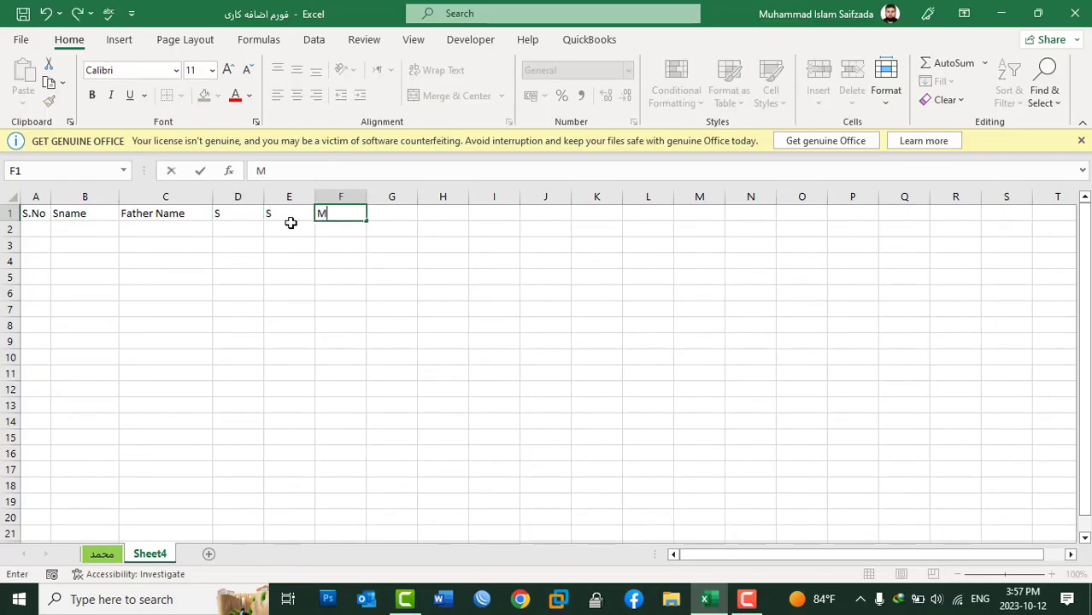
pyautogui.press('Tab')
pyautogui.write('T')
pyautogui.press('Tab')
pyautogui.write('W')
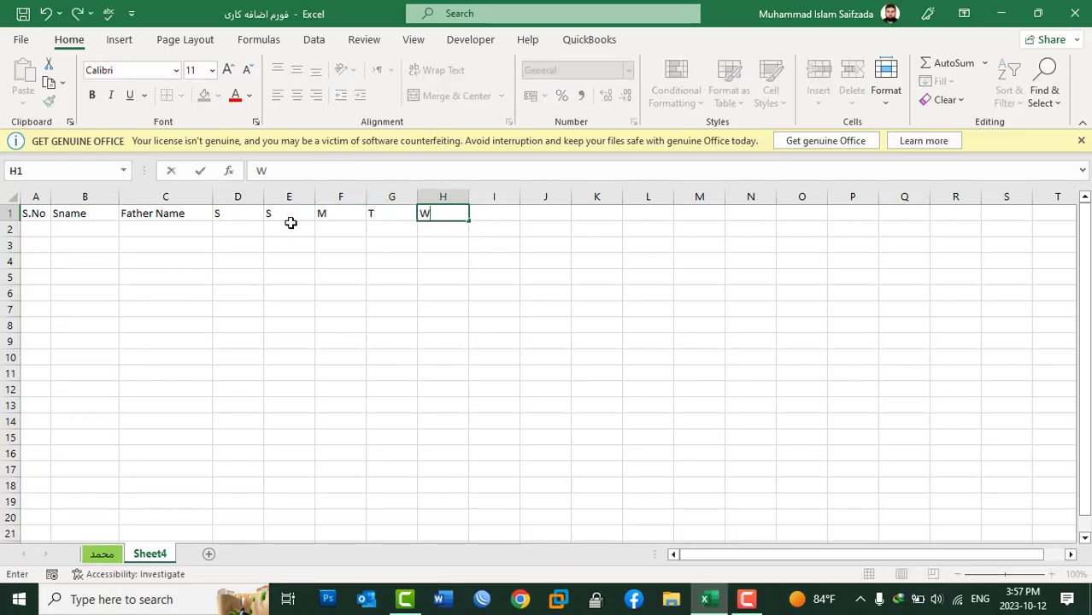
pyautogui.press('Tab')
pyautogui.write('T')
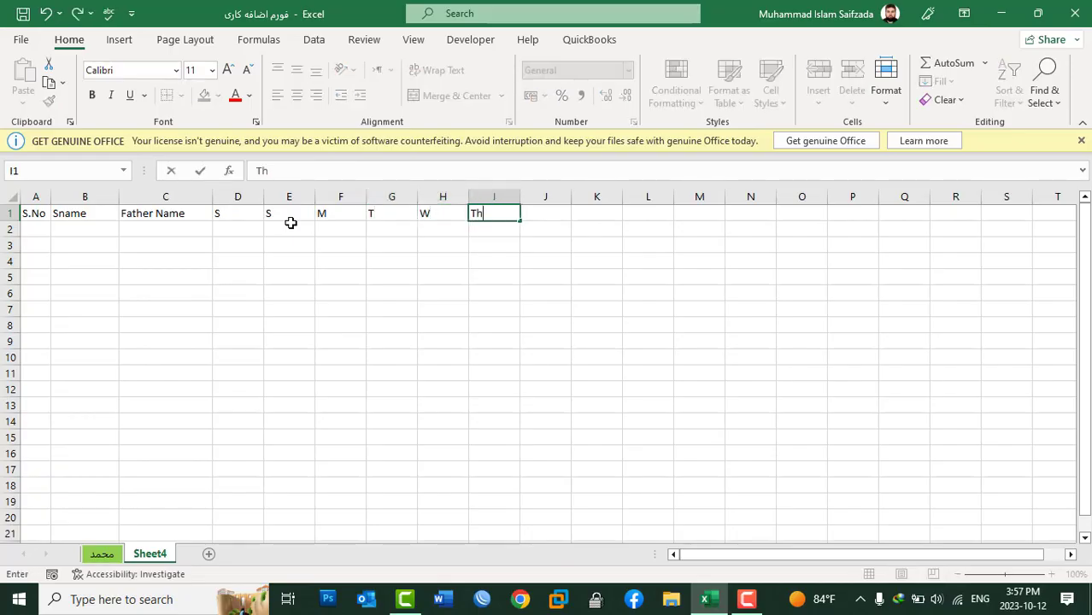
pyautogui.press('Tab')
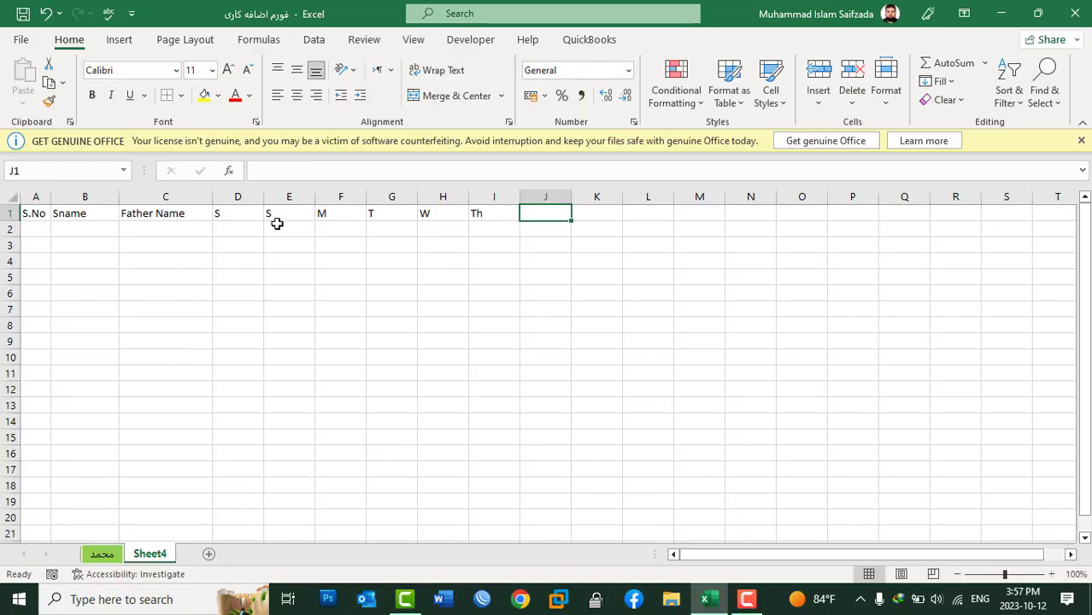
# Step: Copy the weekday headings in D1:I1 and paste them three times along row 1, starting at J1, P1 and V1
pyautogui.moveTo(241, 212); pyautogui.dragTo(484, 213)
pyautogui.hotkey('ctrl', 'c')
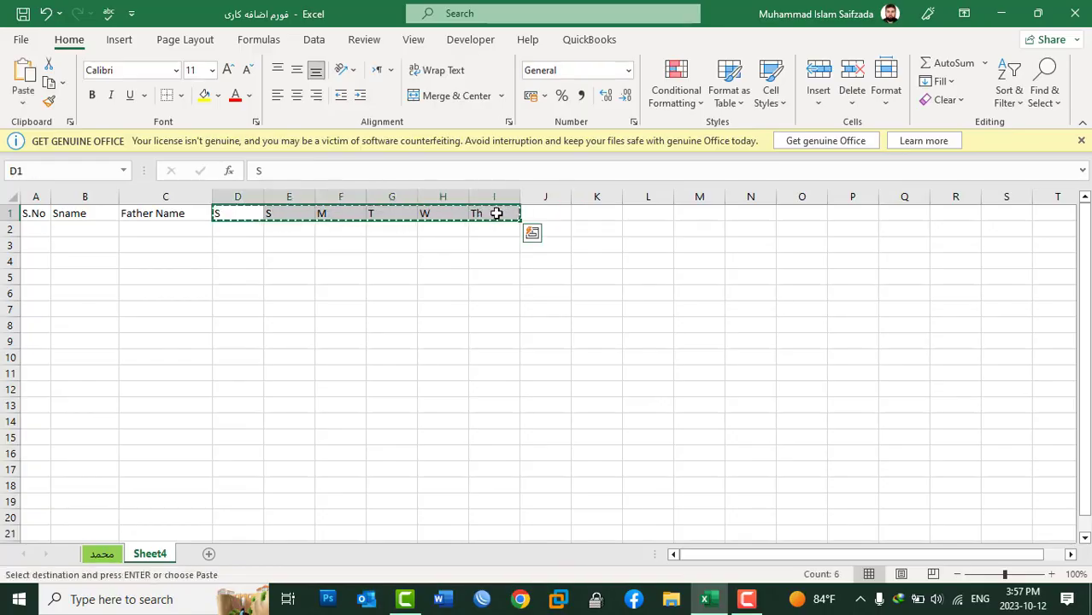
pyautogui.click(560, 217)
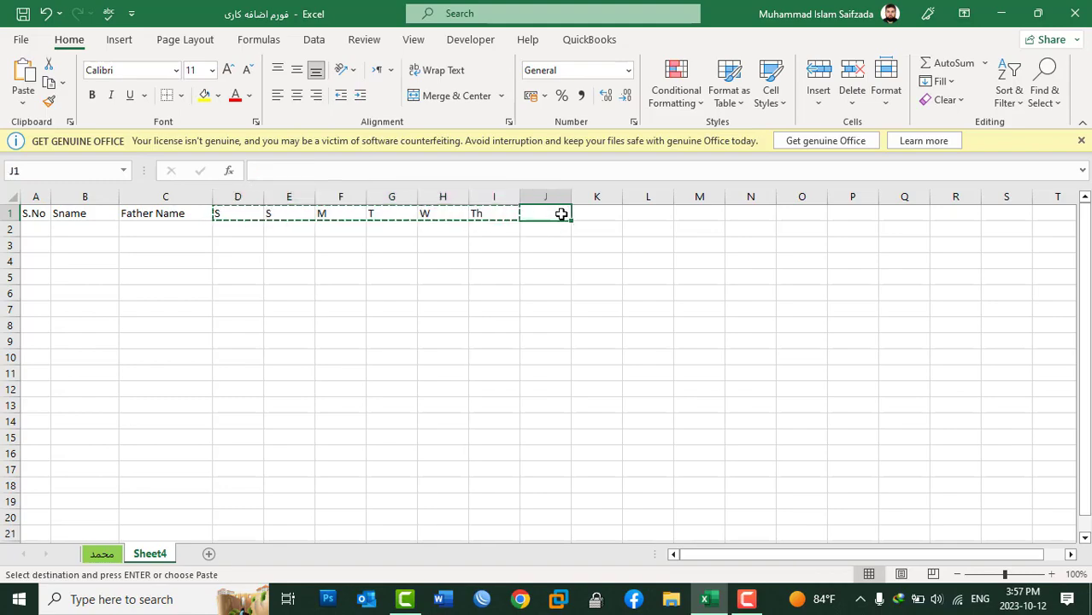
pyautogui.hotkey('ctrl', 'v')
pyautogui.click(852, 214)
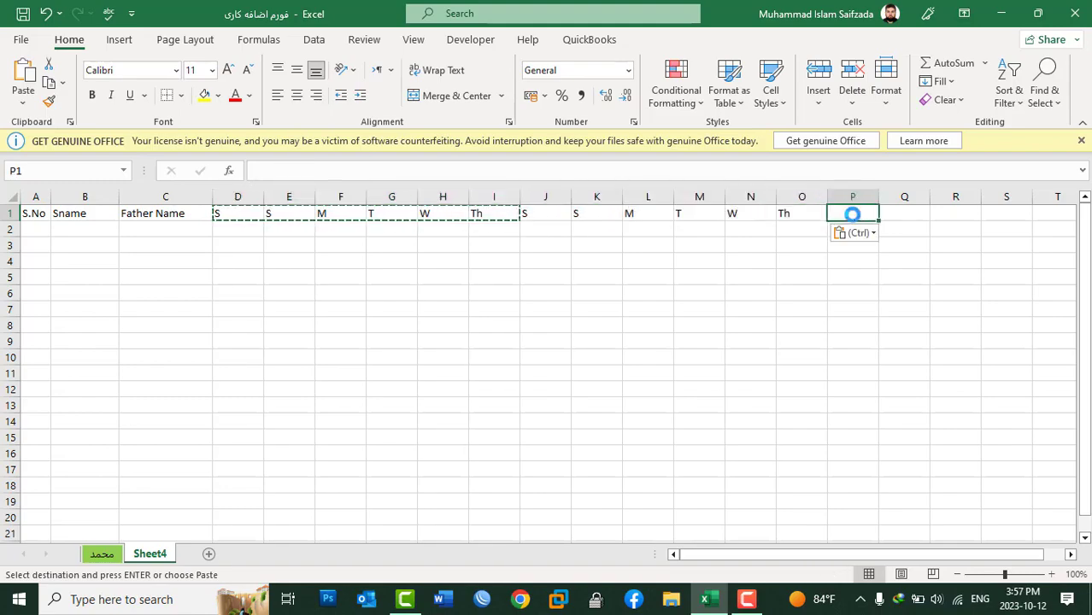
pyautogui.hotkey('ctrl', 'v')
pyautogui.moveTo(898, 554); pyautogui.dragTo(988, 555)
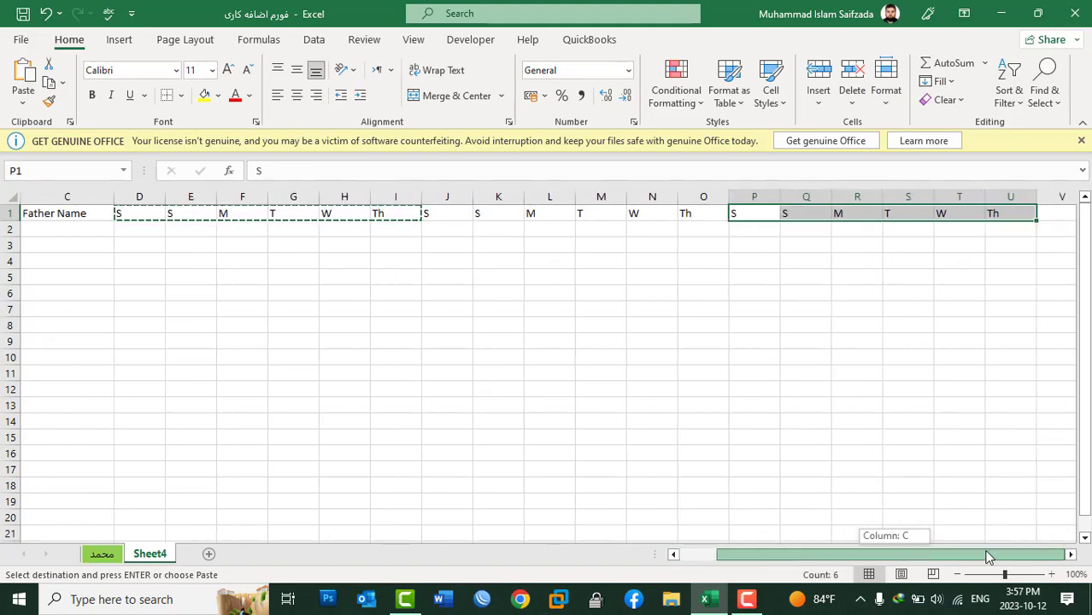
pyautogui.click(1058, 212)
pyautogui.hotkey('ctrl', 'v')
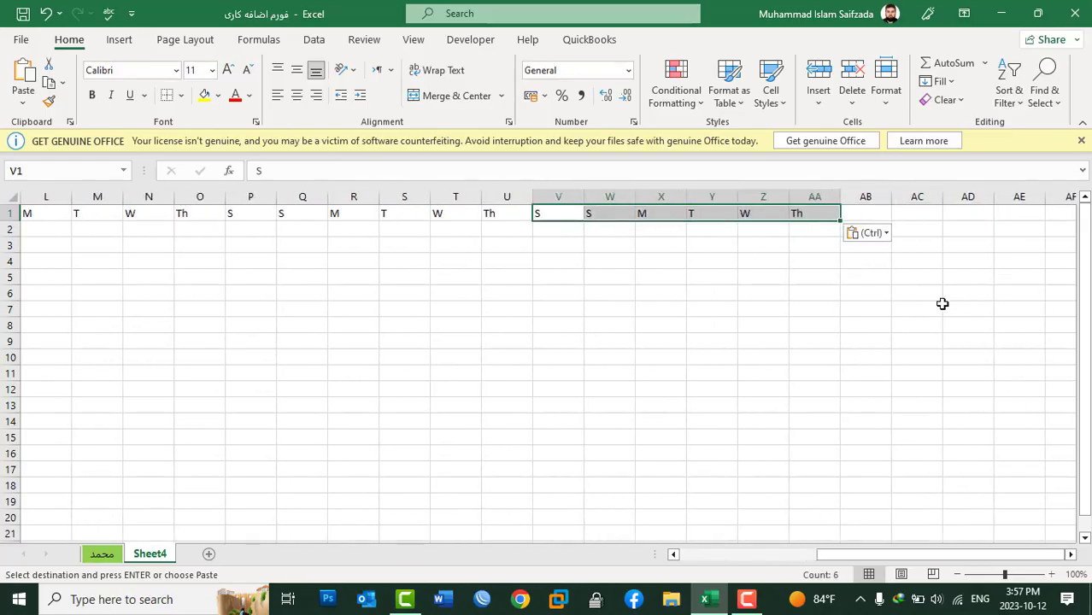
# Step: Set the width of weekday columns D to AA to 2
pyautogui.click(811, 229)
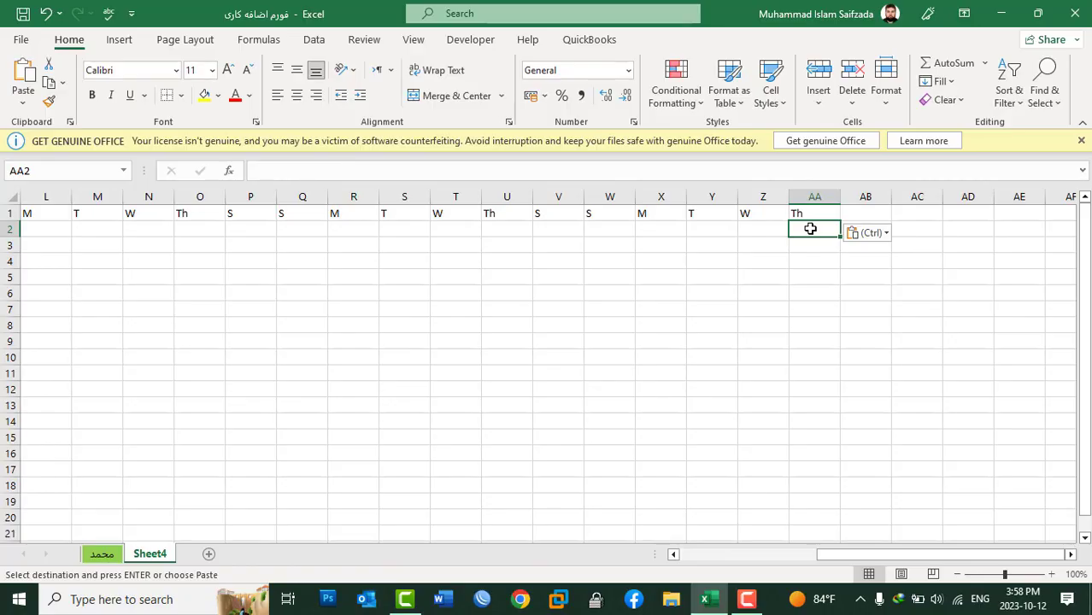
pyautogui.moveTo(812, 192); pyautogui.dragTo(253, 193)
pyautogui.click(887, 94)
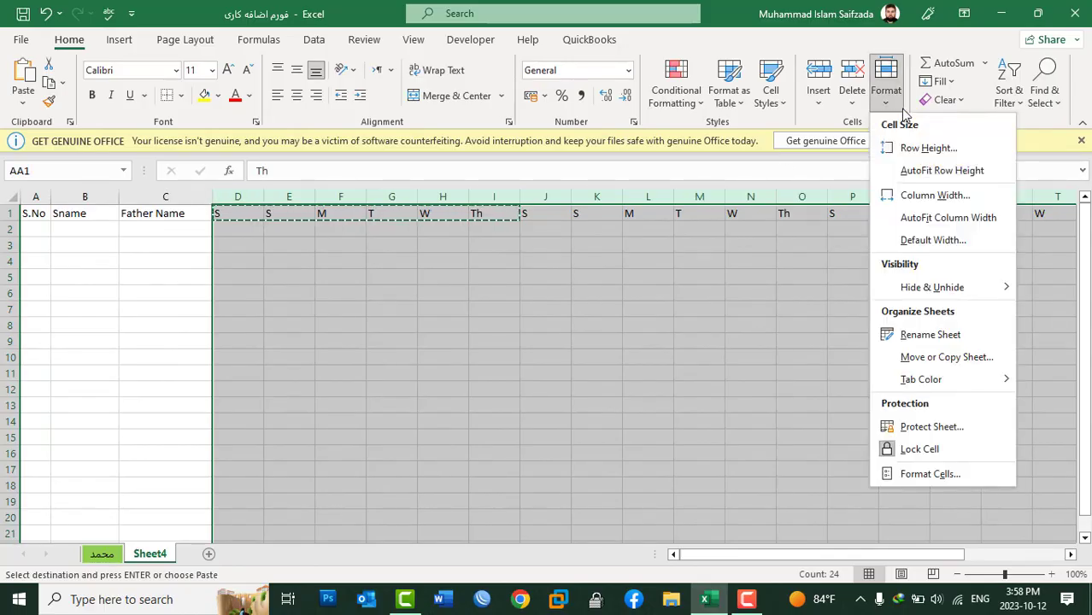
pyautogui.click(936, 196)
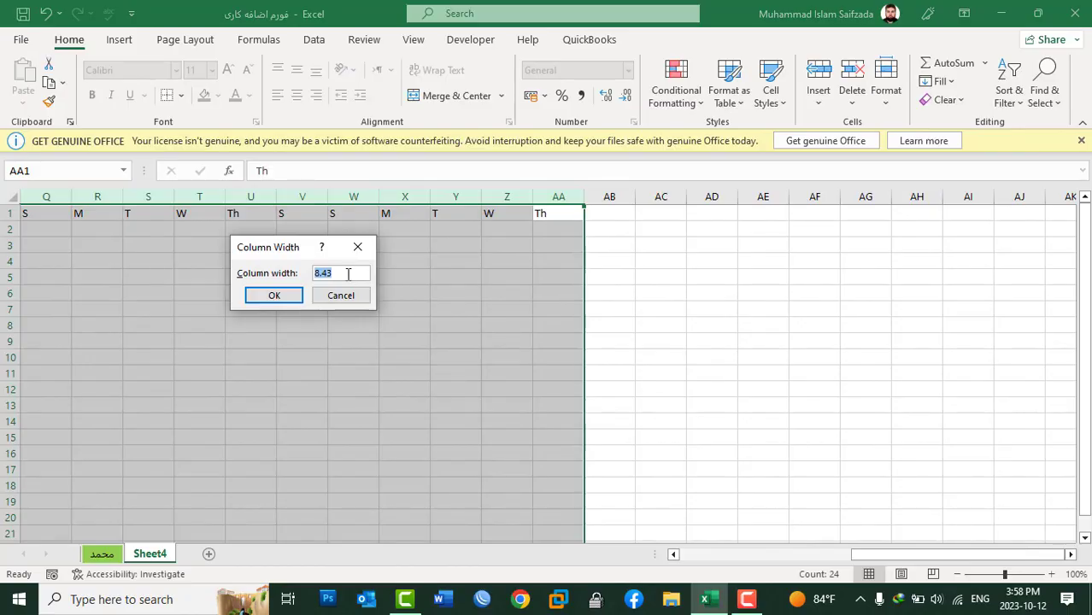
pyautogui.write('2')
pyautogui.click(277, 296)
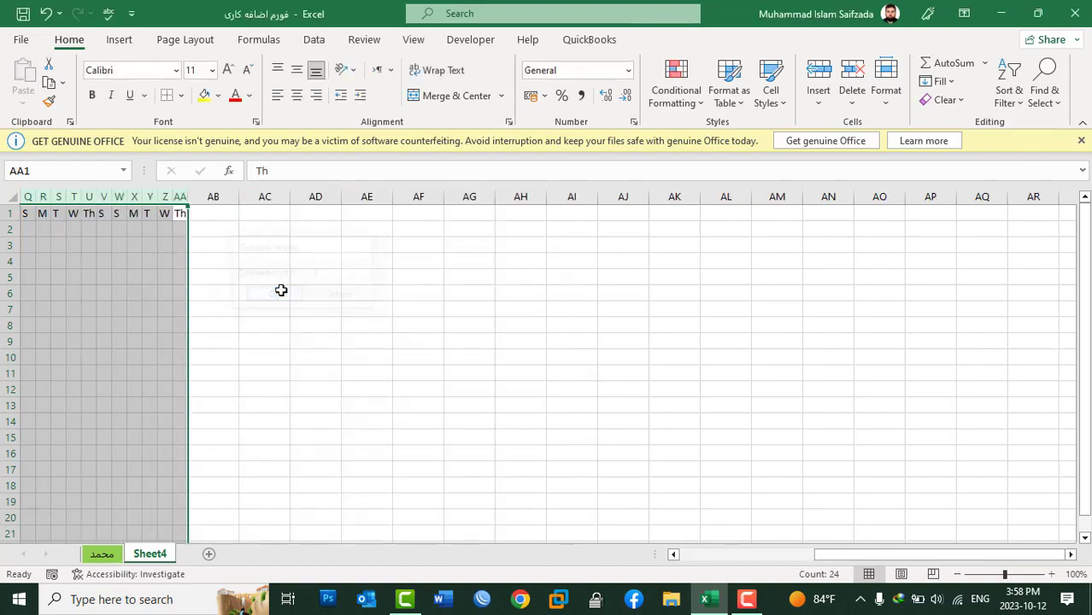
# Step: Set columns D to AA to a width slightly above 2 and centre their contents horizontally and vertically
pyautogui.moveTo(850, 555); pyautogui.dragTo(710, 572)
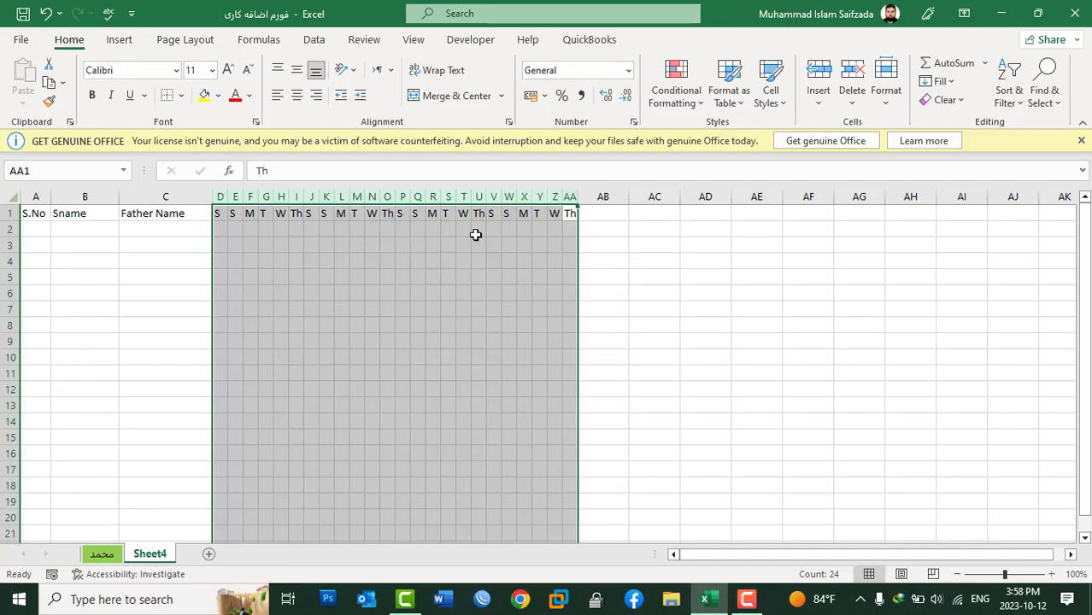
pyautogui.click(885, 104)
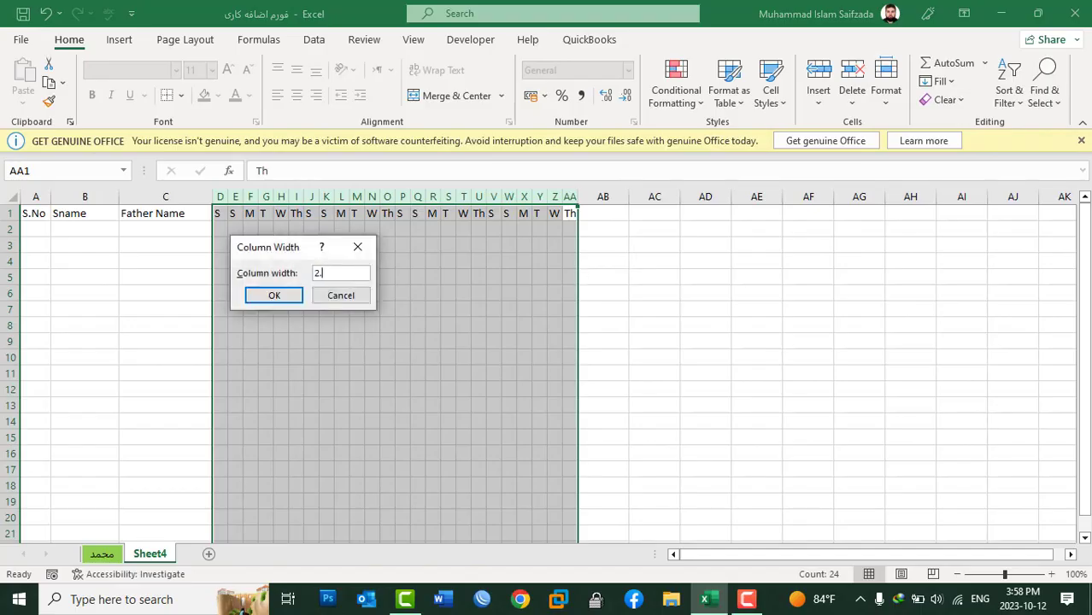
pyautogui.click(275, 296)
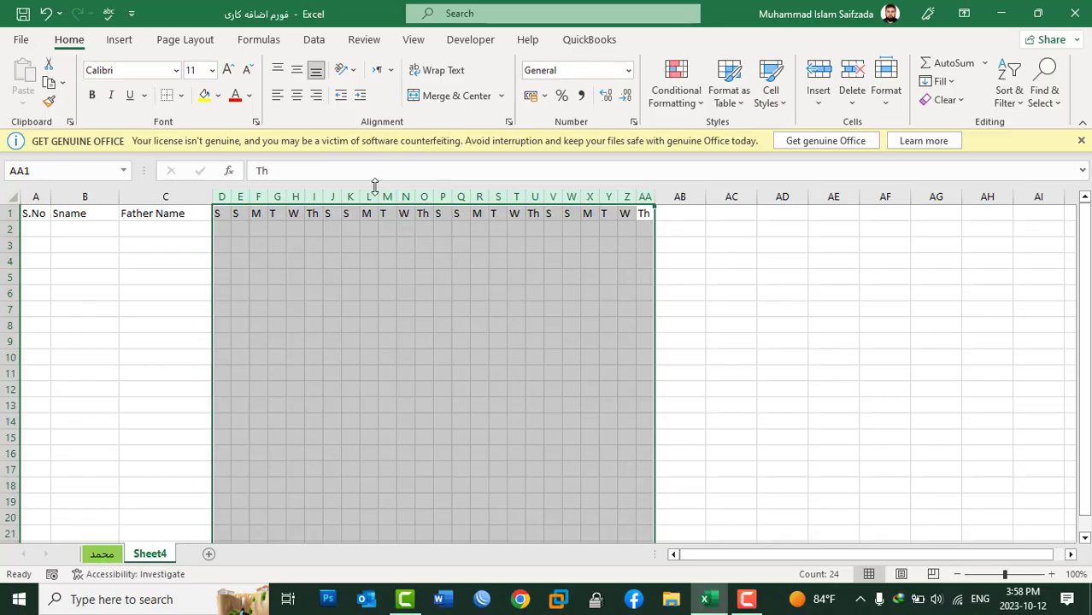
pyautogui.click(297, 95)
pyautogui.click(297, 70)
pyautogui.click(425, 260)
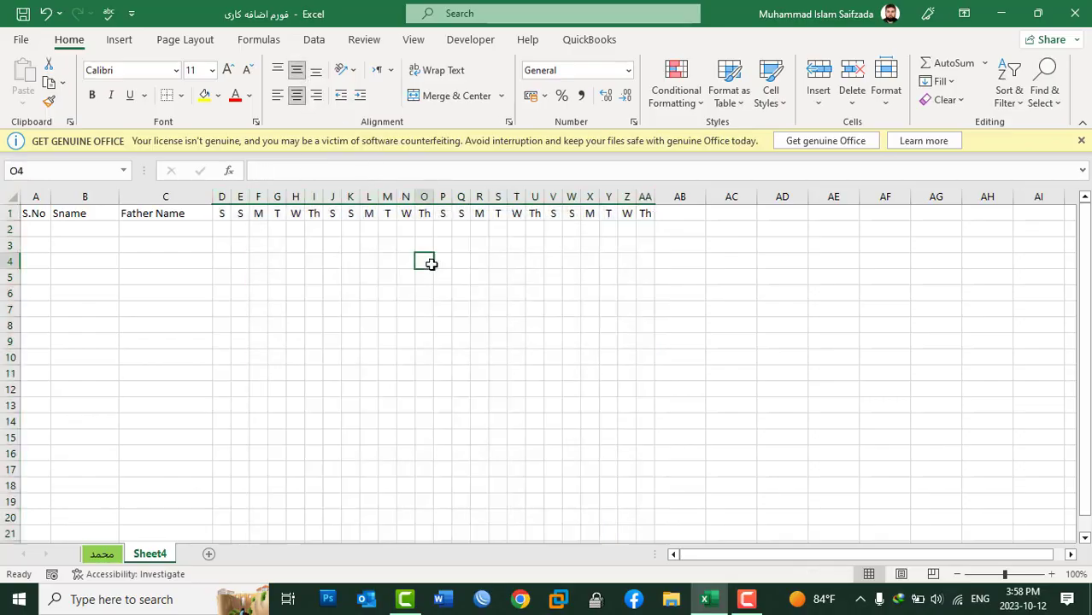
# Step: Enter 1 in cell A2 and fill the S.No column down to A20 as a series from 1 to 19
pyautogui.moveTo(37, 230); pyautogui.dragTo(37, 470)
pyautogui.click(44, 237)
pyautogui.write('1')
pyautogui.click(41, 236)
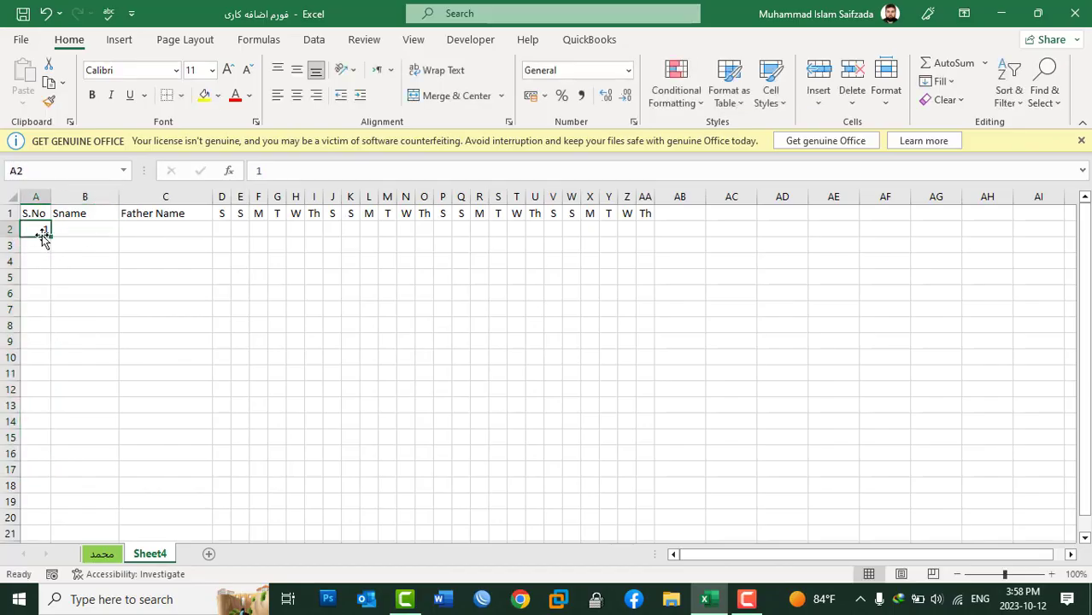
pyautogui.moveTo(51, 236); pyautogui.dragTo(49, 518)
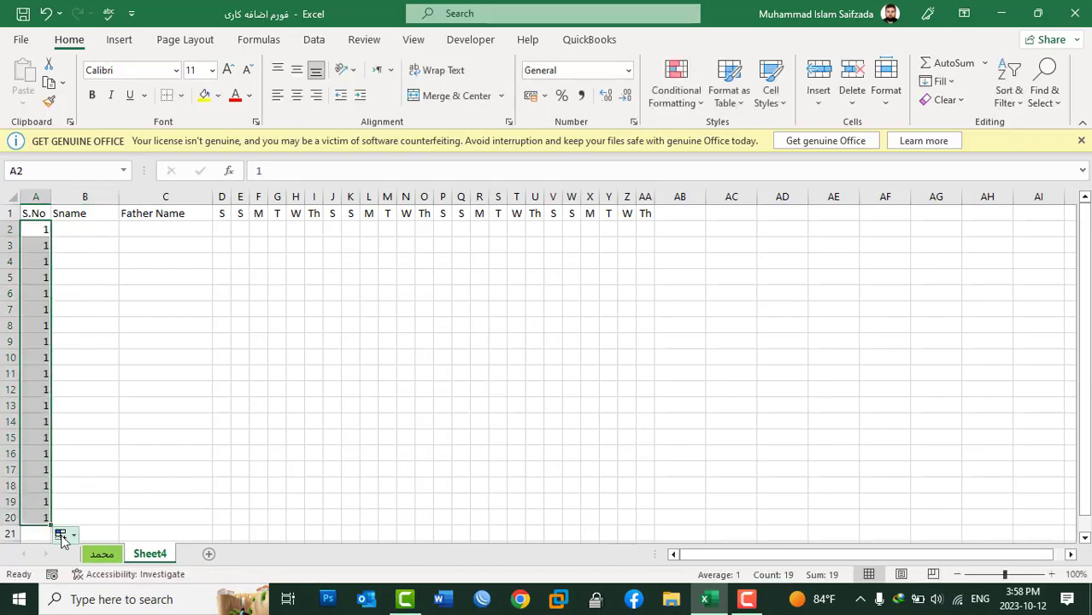
pyautogui.click(61, 535)
pyautogui.click(91, 461)
# Step: Fill B2:B20 with one sample student name and C2:C20 with one sample father's name
pyautogui.moveTo(97, 226); pyautogui.dragTo(109, 515)
pyautogui.write('Asad')
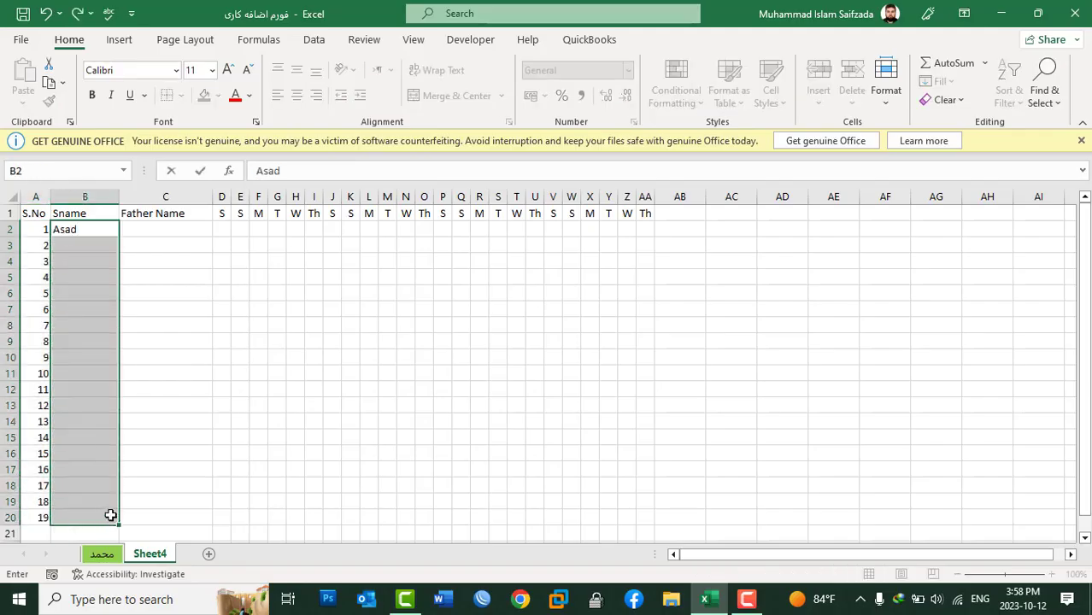
pyautogui.hotkey('ctrl', 'Return')
pyautogui.moveTo(137, 230); pyautogui.dragTo(174, 517)
pyautogui.write('Khan')
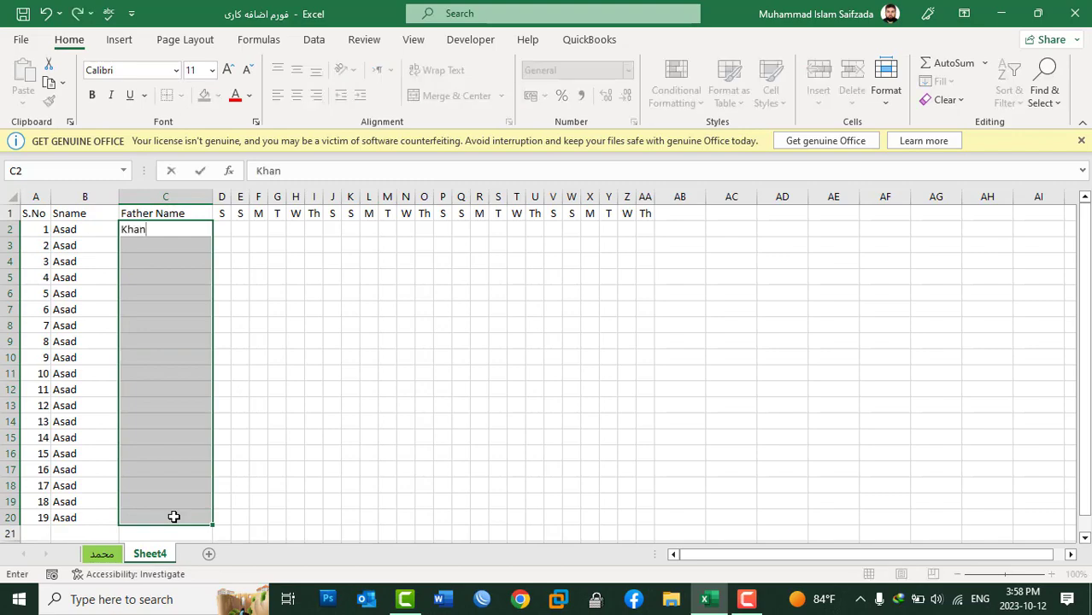
pyautogui.hotkey('ctrl', 'Return')
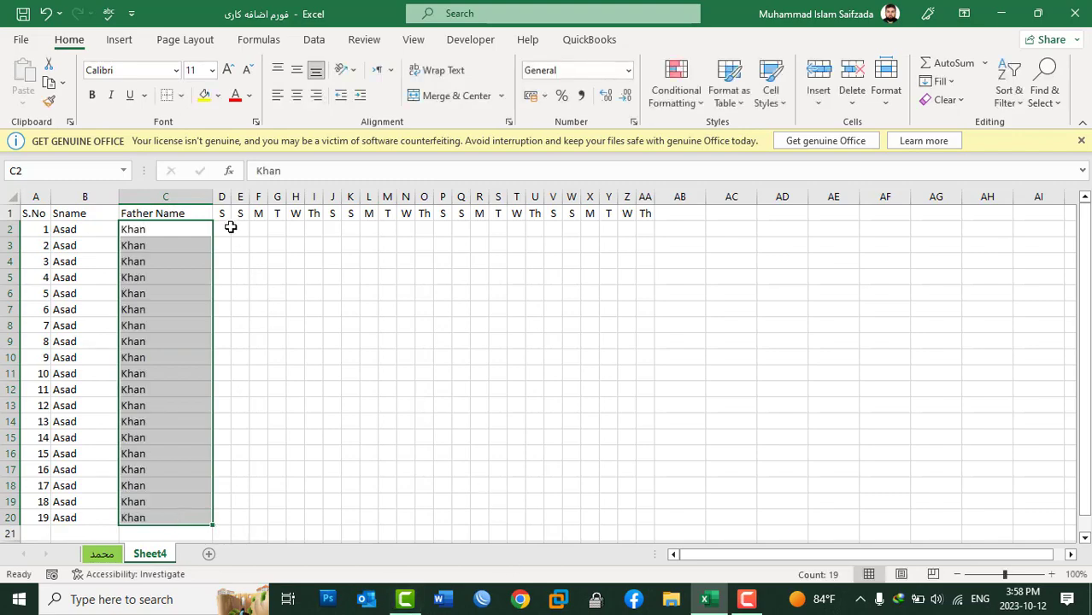
# Step: AutoFit the width of weekday columns D to AA to their contents
pyautogui.click(218, 230)
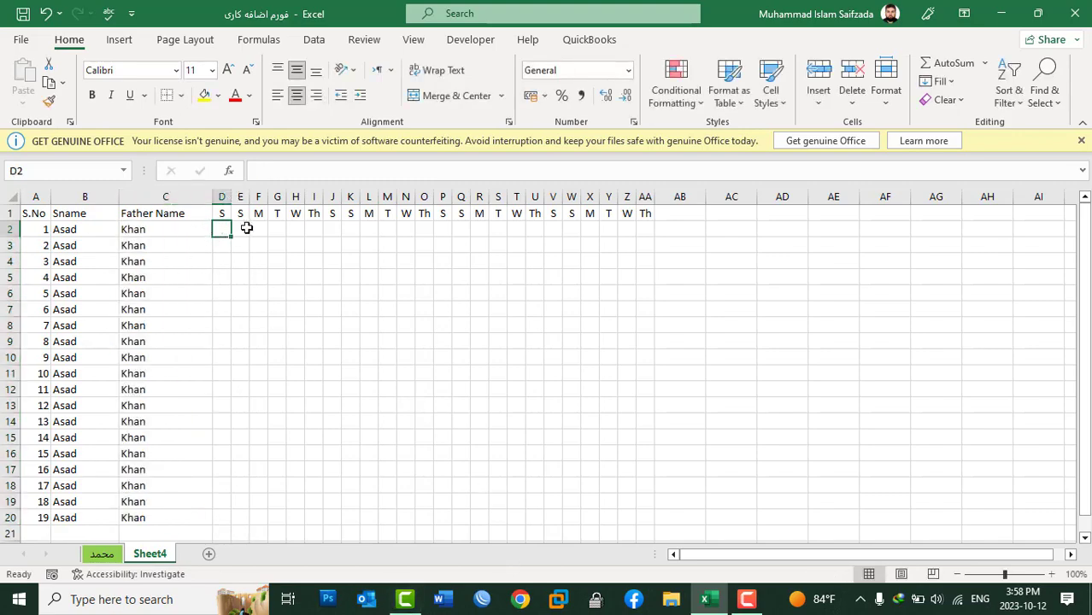
pyautogui.click(884, 107)
pyautogui.press('Escape')
pyautogui.moveTo(643, 197); pyautogui.dragTo(221, 196)
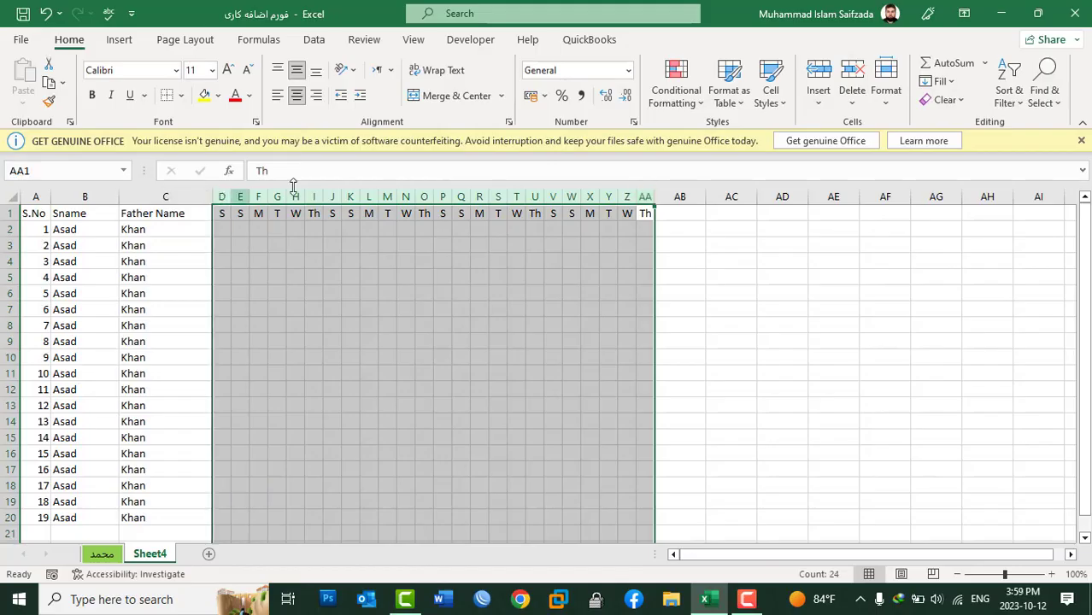
pyautogui.click(886, 99)
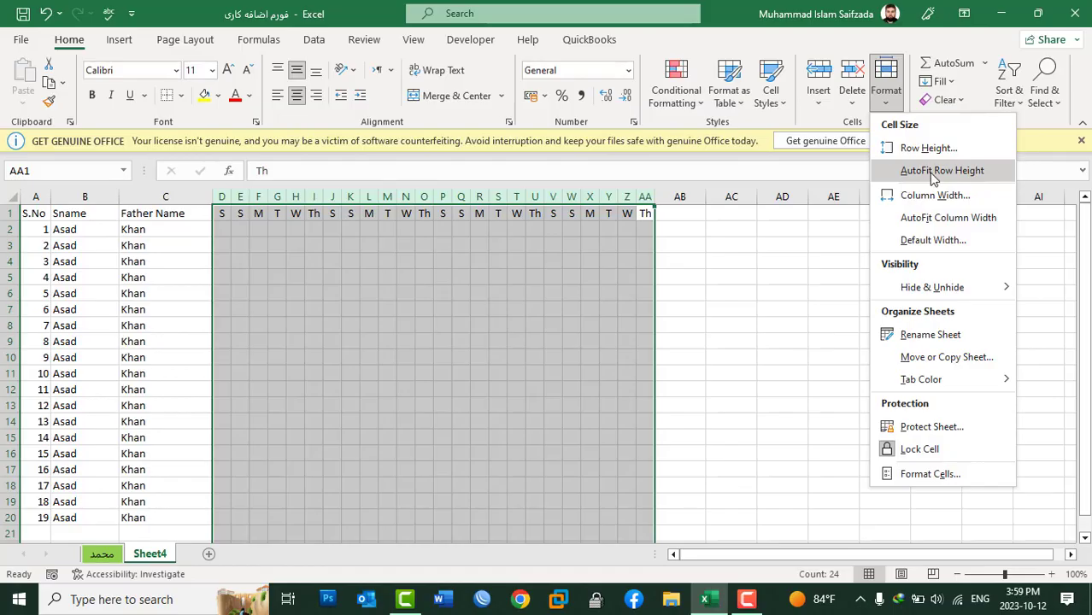
pyautogui.click(943, 219)
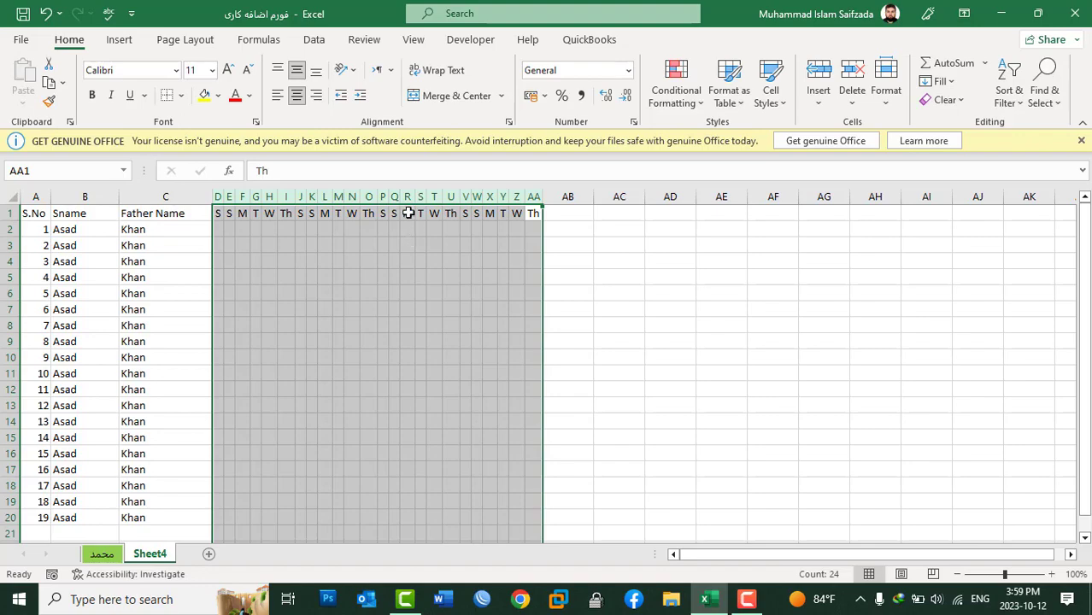
# Step: Change the heading in cell R1 to Monday and AutoFit the width of column R to it
pyautogui.doubleClick(410, 213)
pyautogui.write('onday')
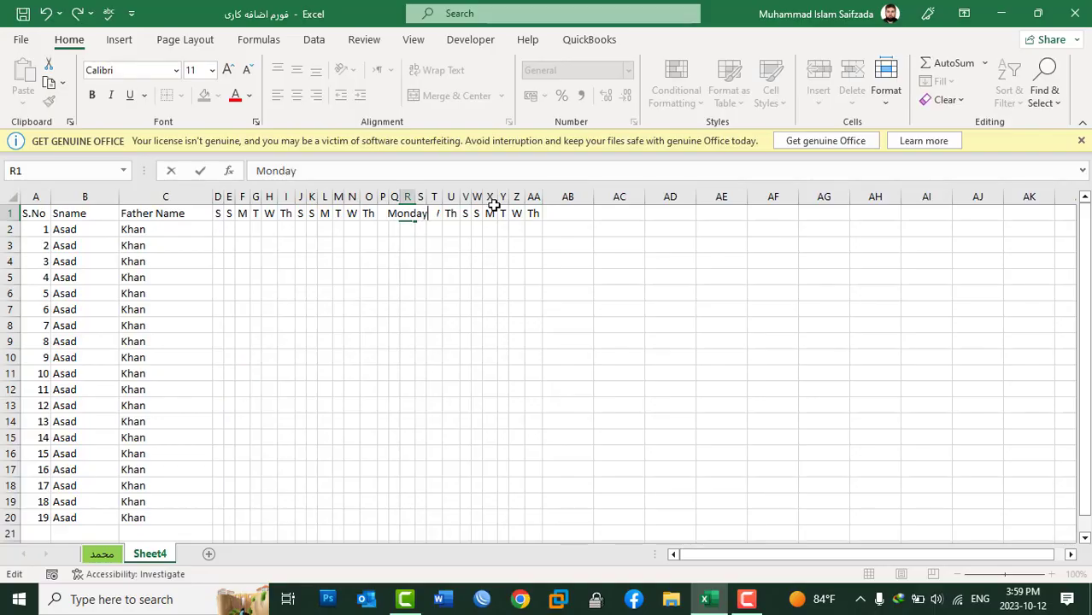
pyautogui.press('Return')
pyautogui.press('Up')
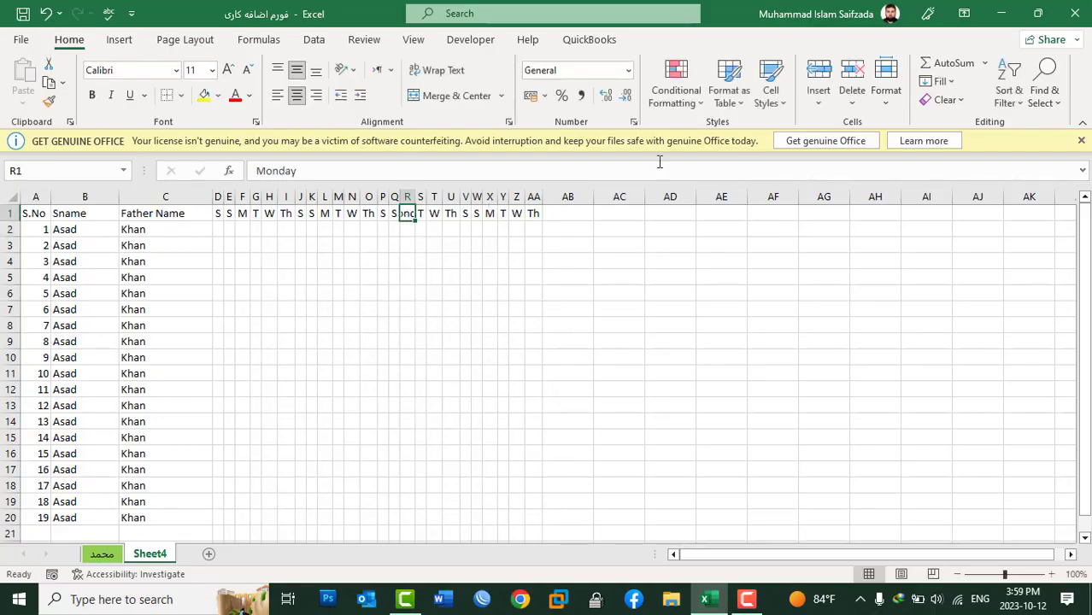
pyautogui.click(885, 90)
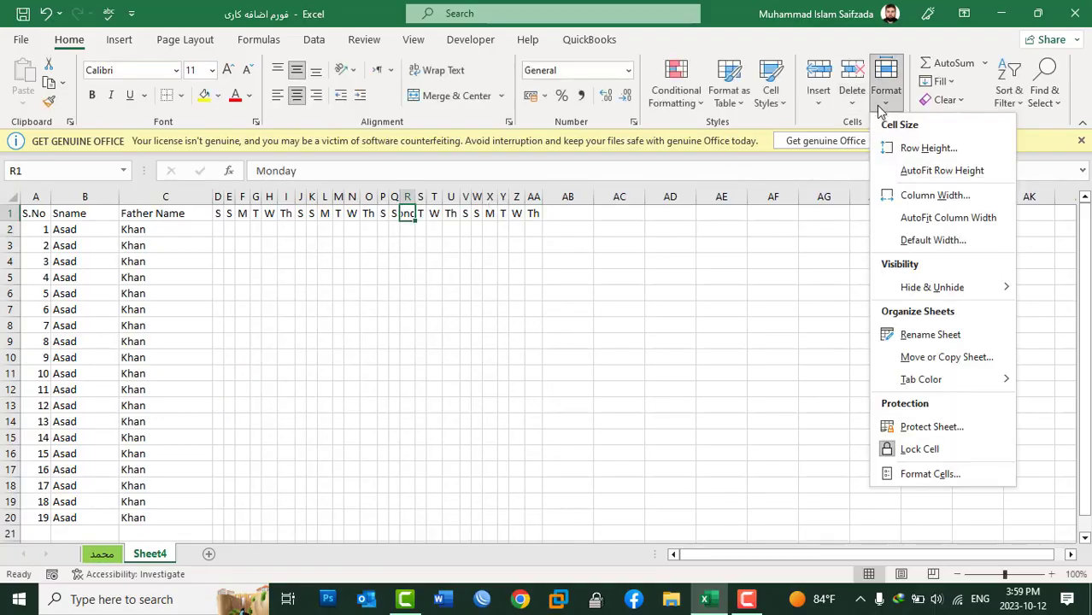
pyautogui.click(907, 221)
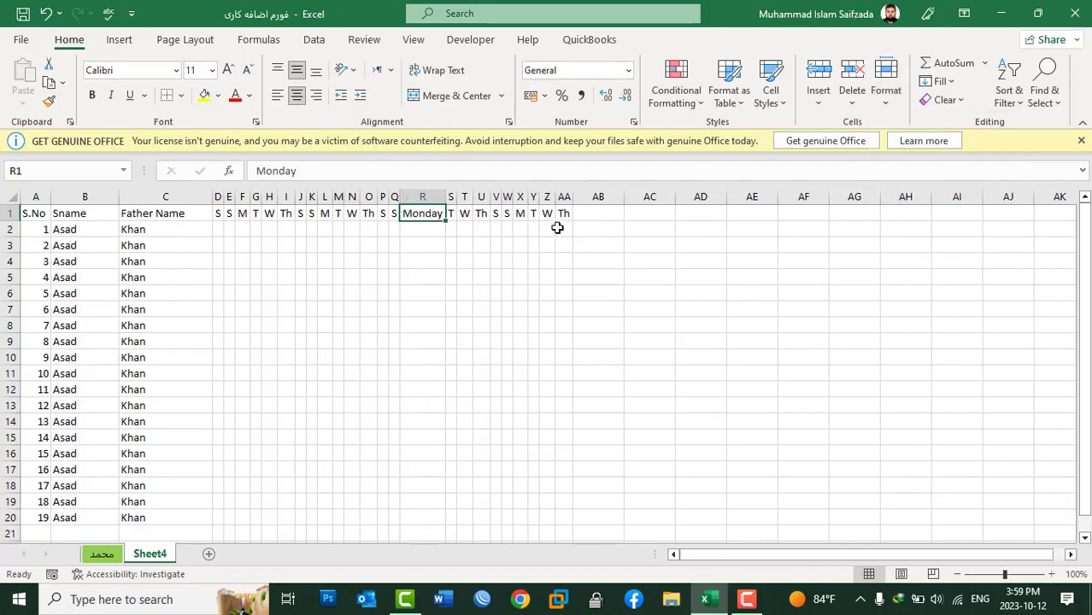
pyautogui.moveTo(562, 196); pyautogui.dragTo(218, 193)
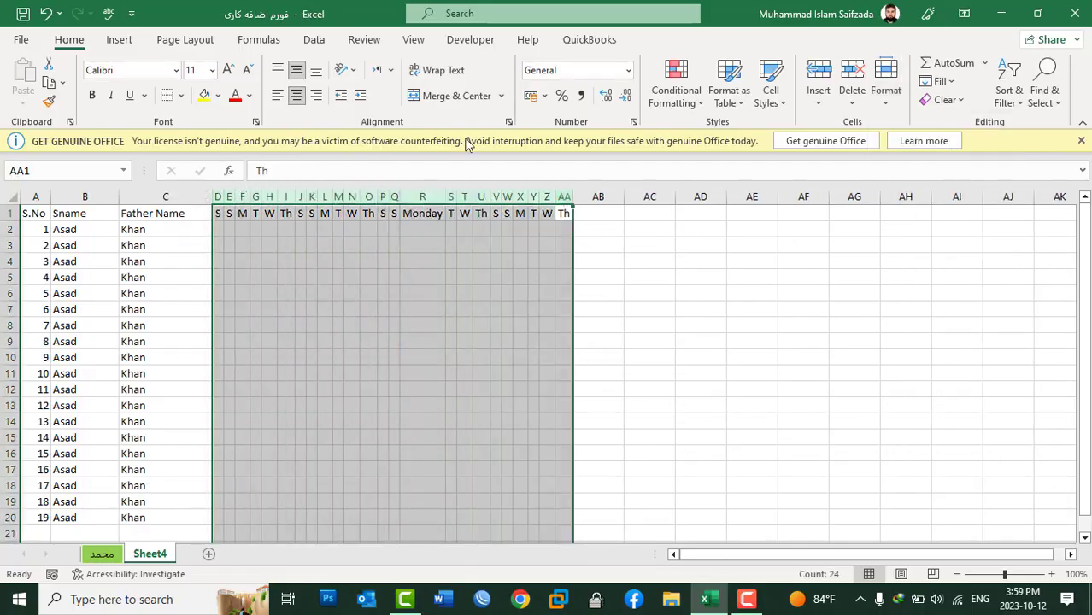
pyautogui.click(886, 94)
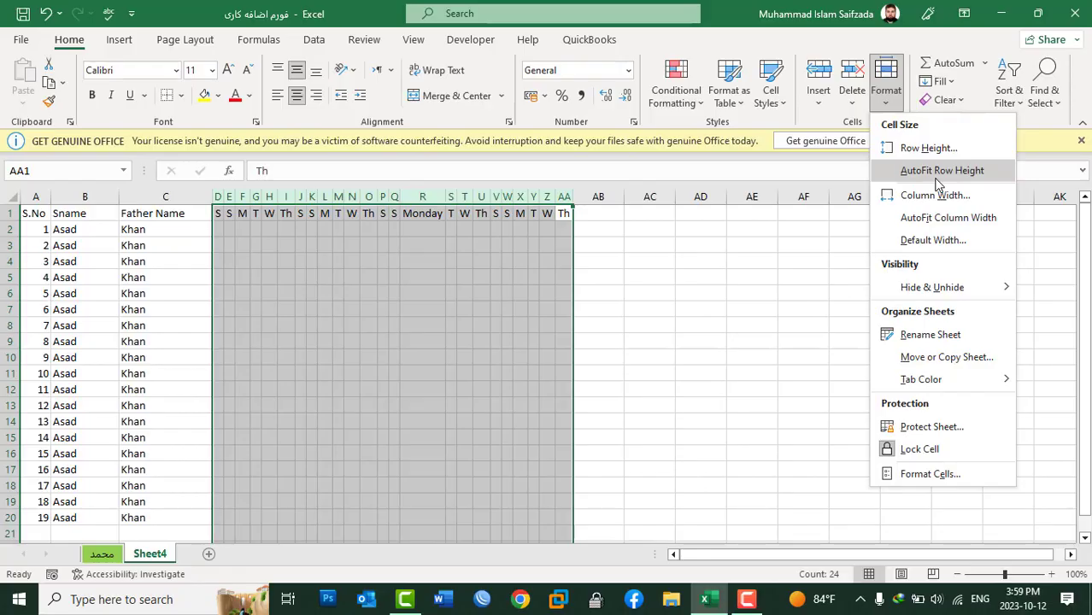
pyautogui.click(676, 302)
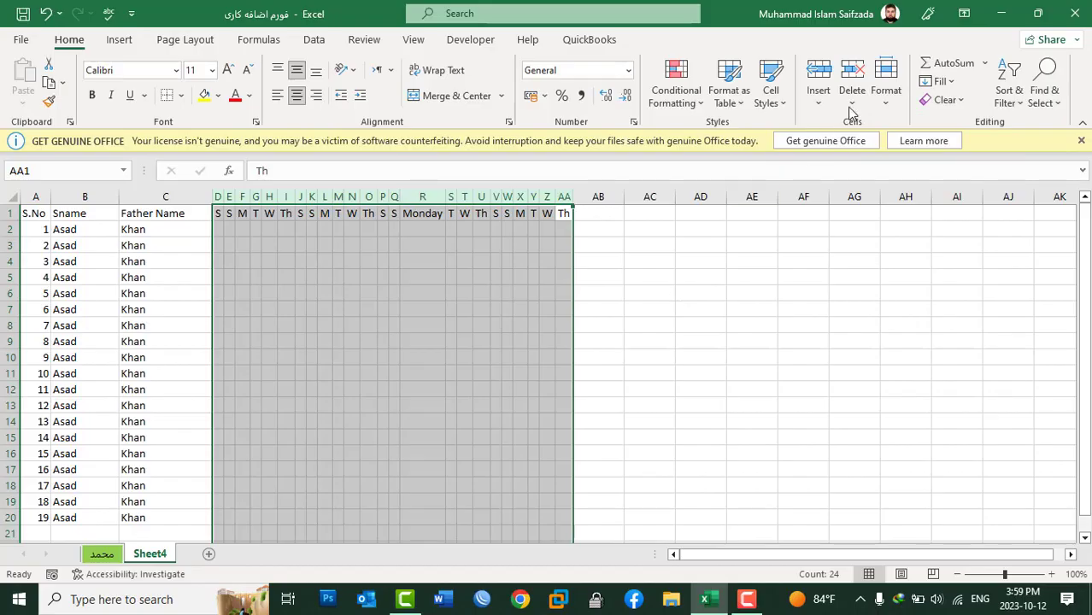
pyautogui.click(752, 245)
pyautogui.click(887, 89)
pyautogui.moveTo(932, 288)
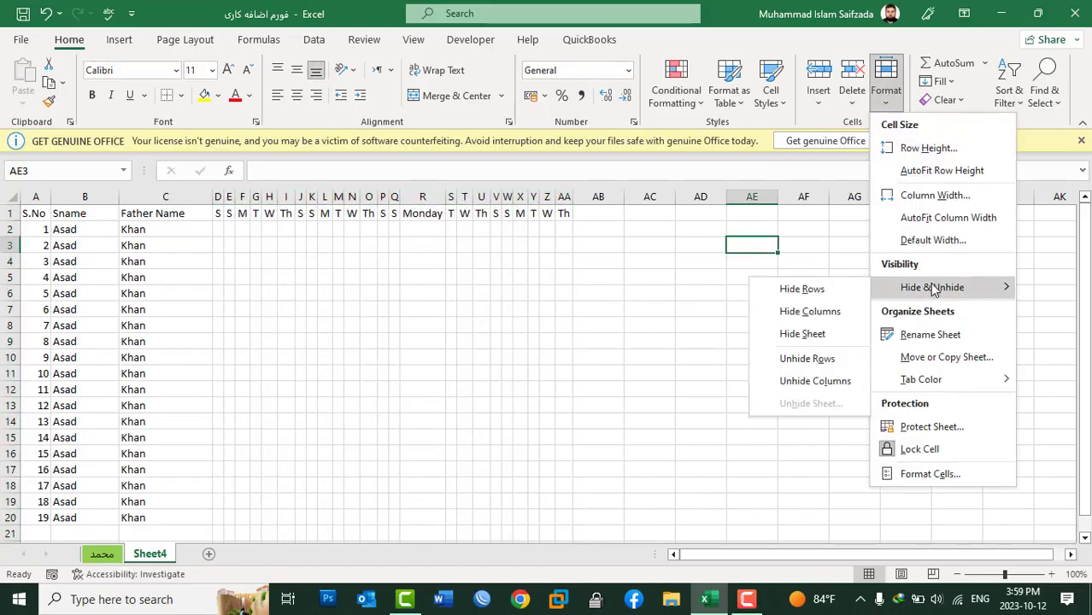
pyautogui.click(620, 295)
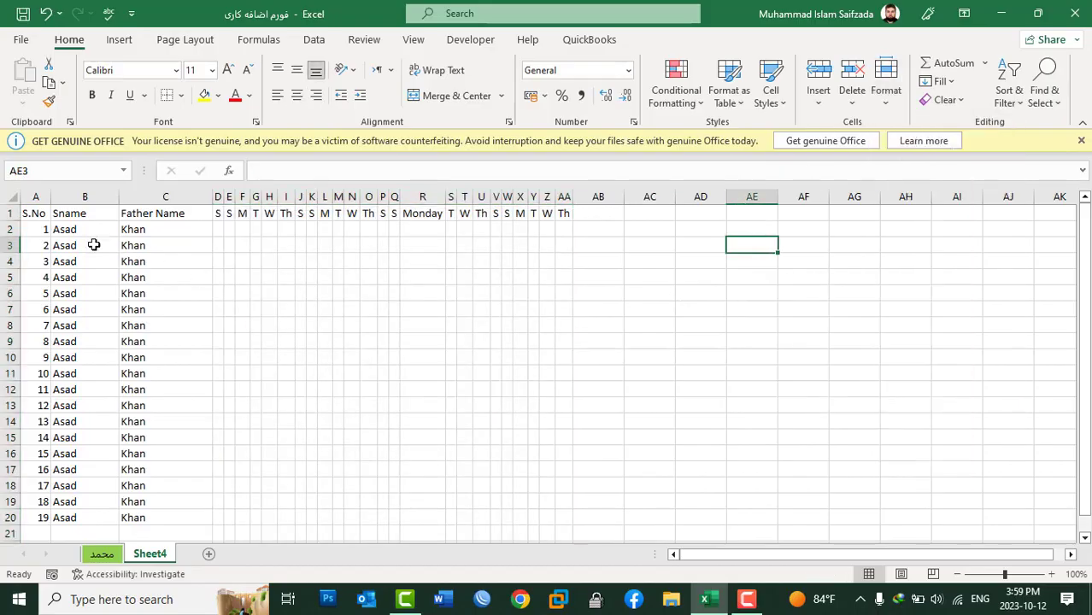
# Step: Hide row 3, which holds serial number 2
pyautogui.click(9, 245)
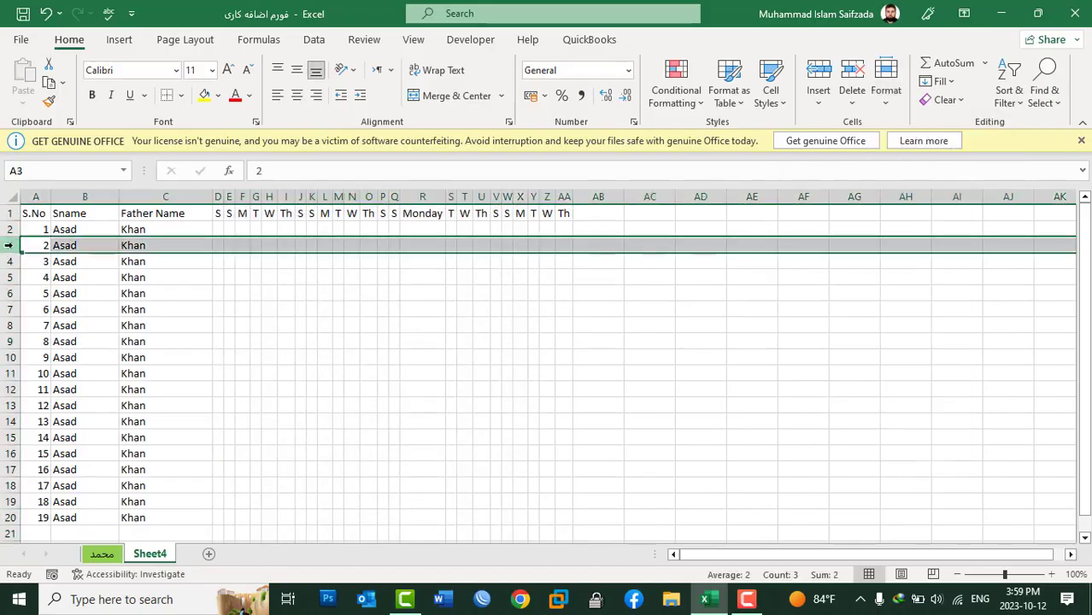
pyautogui.click(886, 105)
pyautogui.moveTo(893, 291)
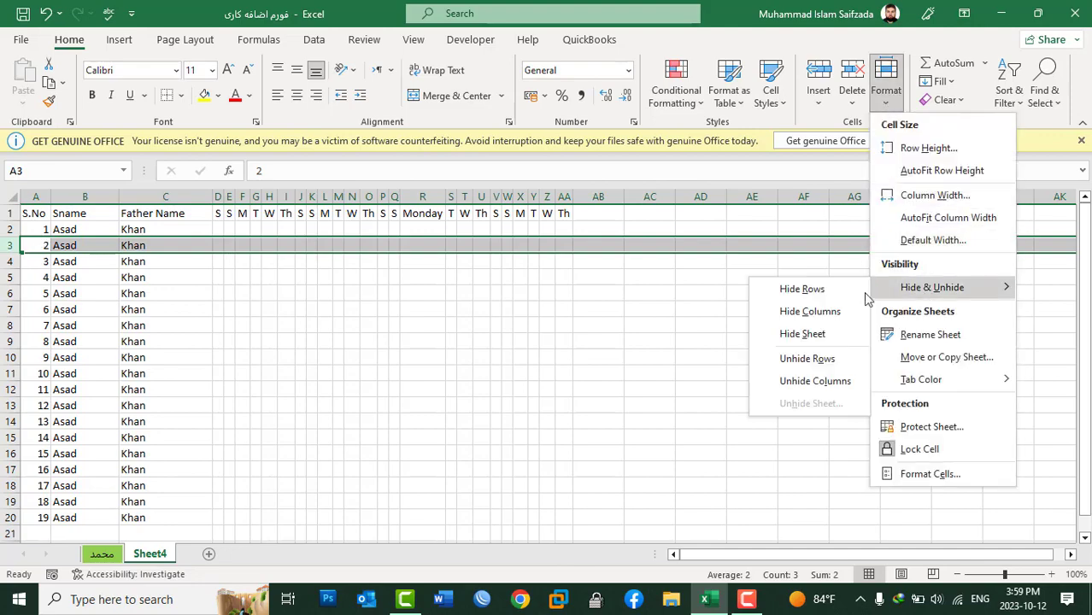
pyautogui.click(804, 289)
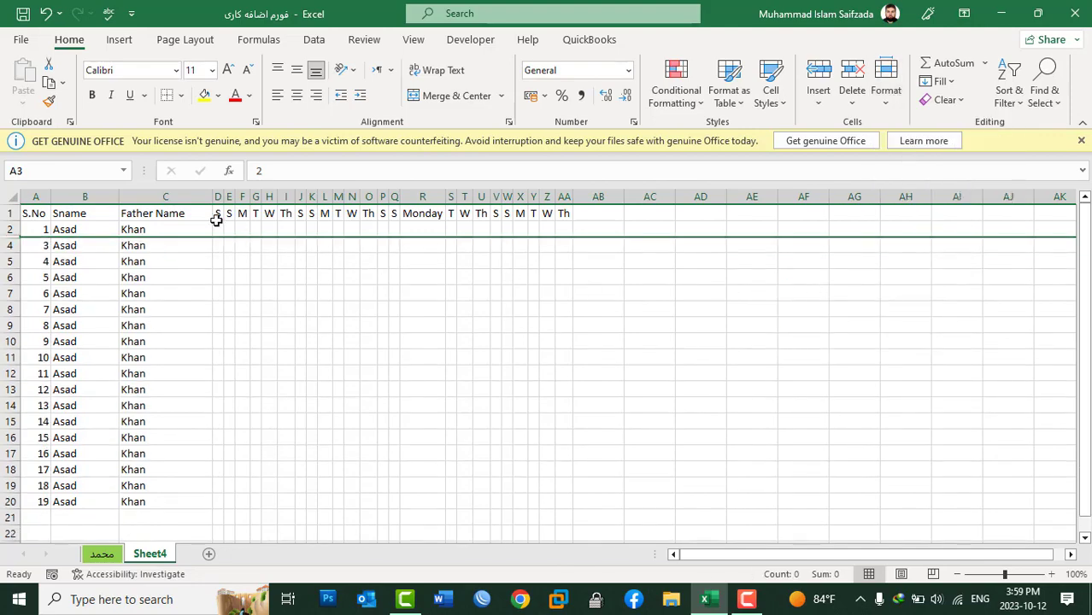
# Step: Hide column C, which holds the Father Name entries
pyautogui.click(165, 196)
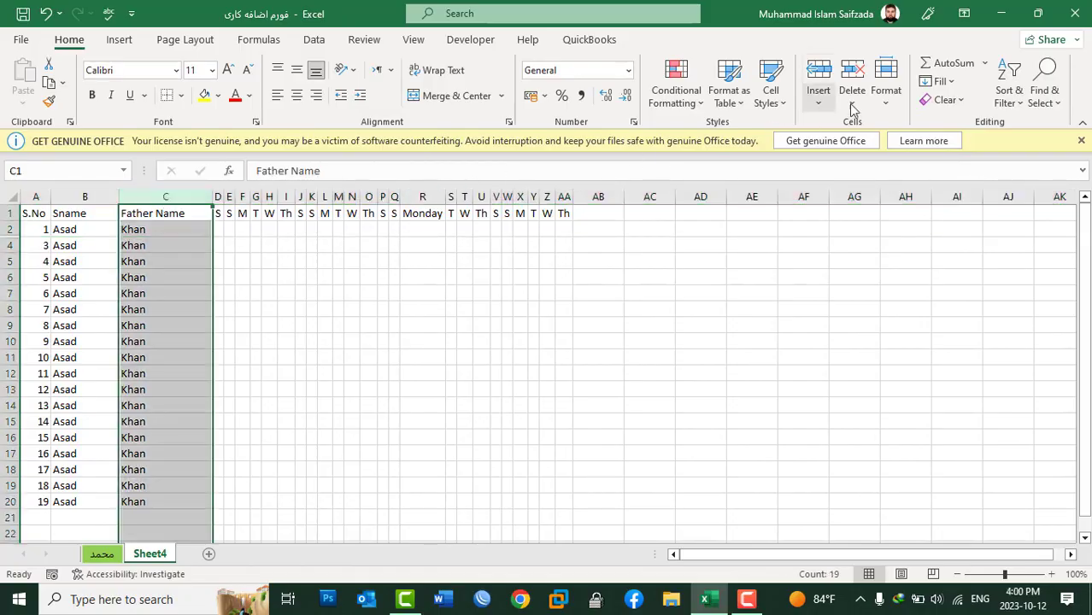
pyautogui.click(886, 90)
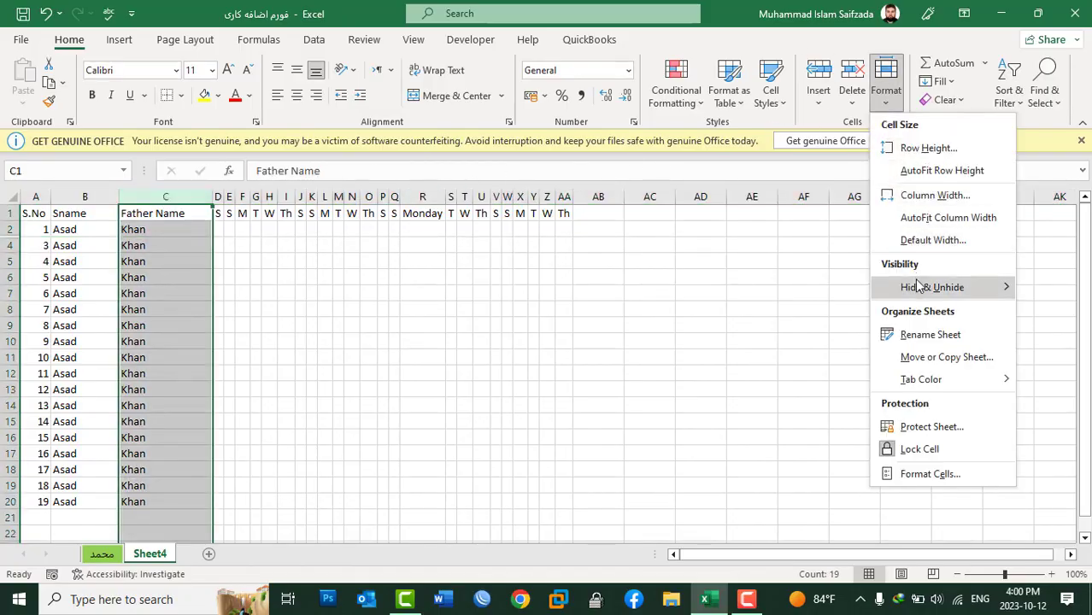
pyautogui.moveTo(919, 292)
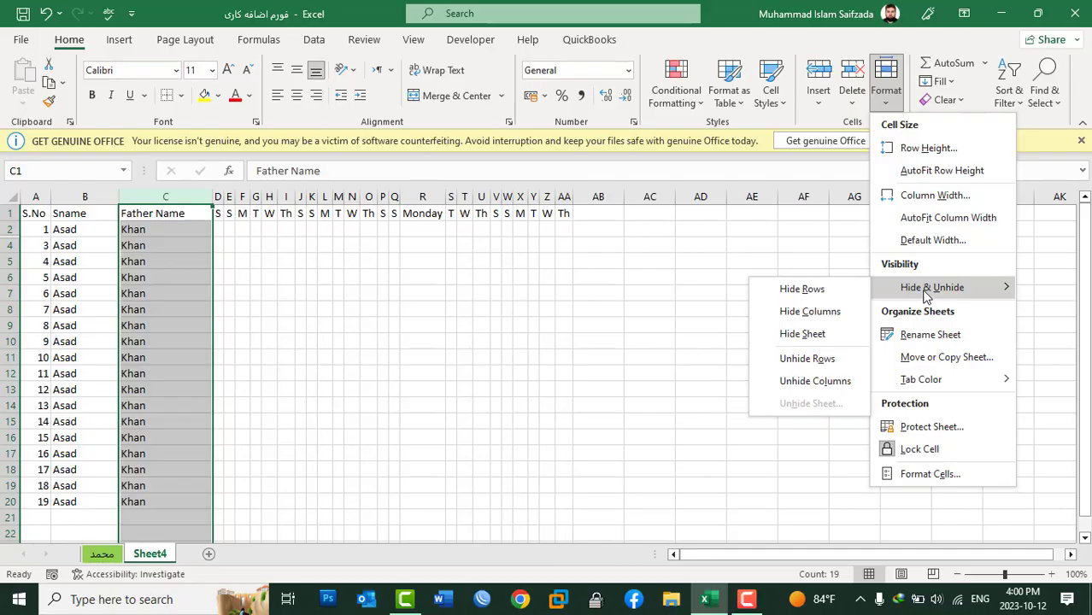
pyautogui.click(809, 313)
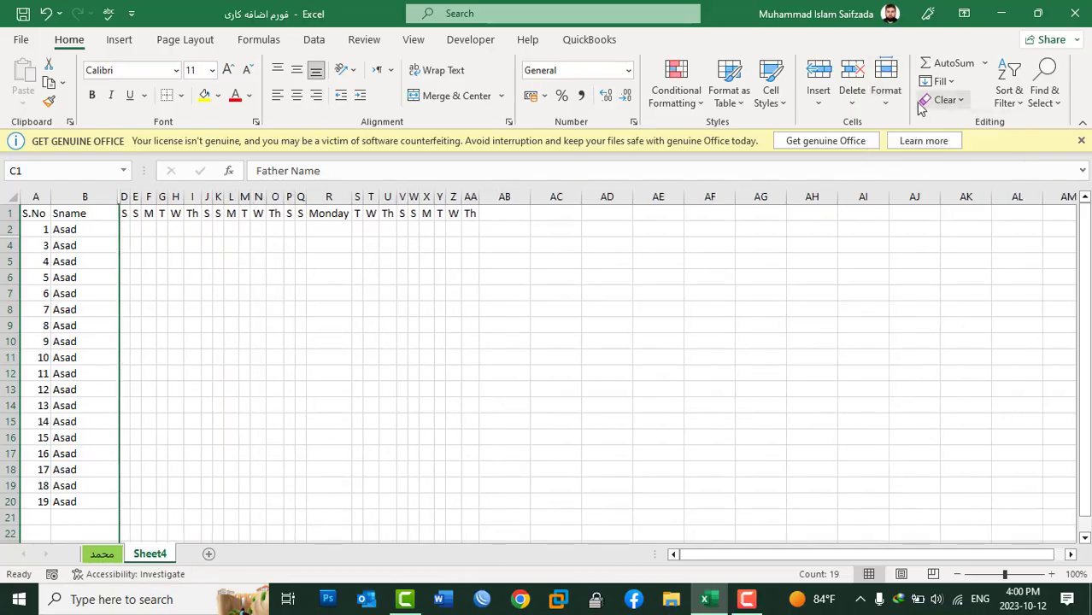
# Step: Hide the whole Sheet4 worksheet
pyautogui.click(886, 94)
pyautogui.moveTo(930, 294)
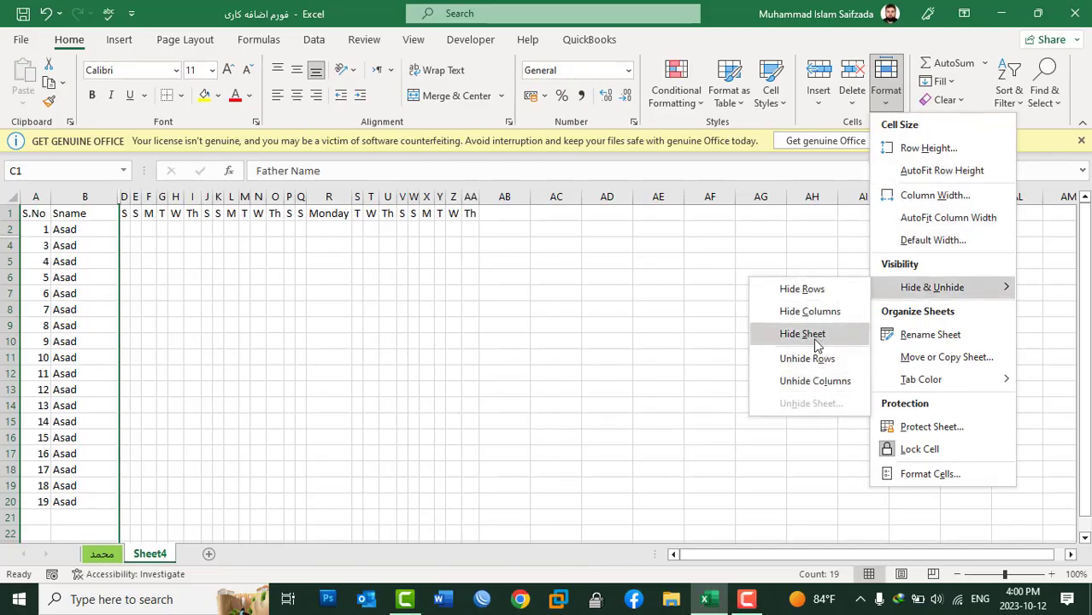
pyautogui.click(803, 335)
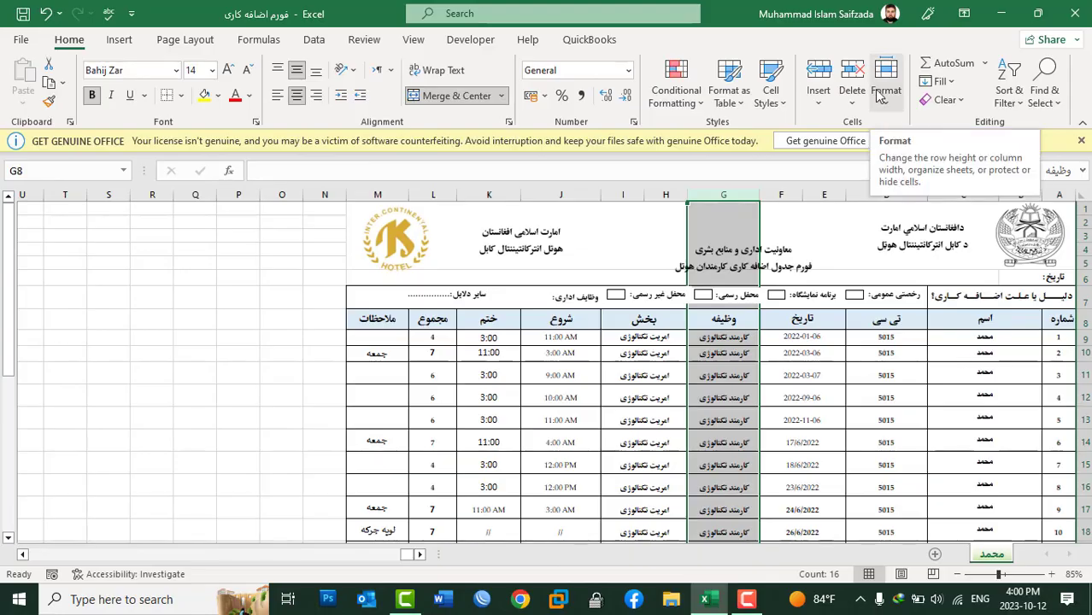
# Step: Unhide the Sheet4 worksheet
pyautogui.click(882, 94)
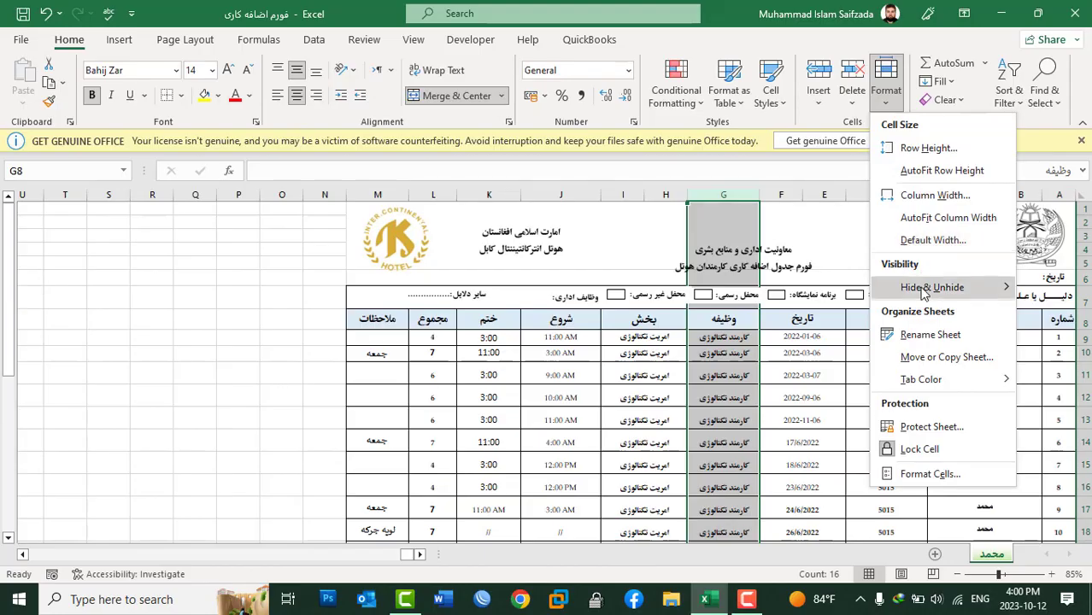
pyautogui.moveTo(923, 290)
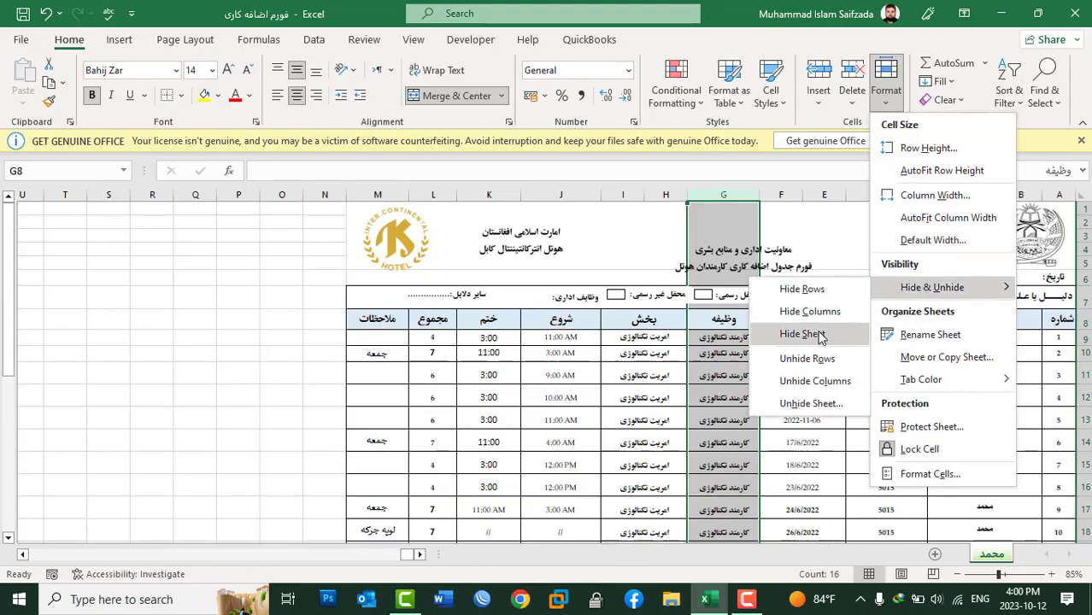
pyautogui.click(824, 412)
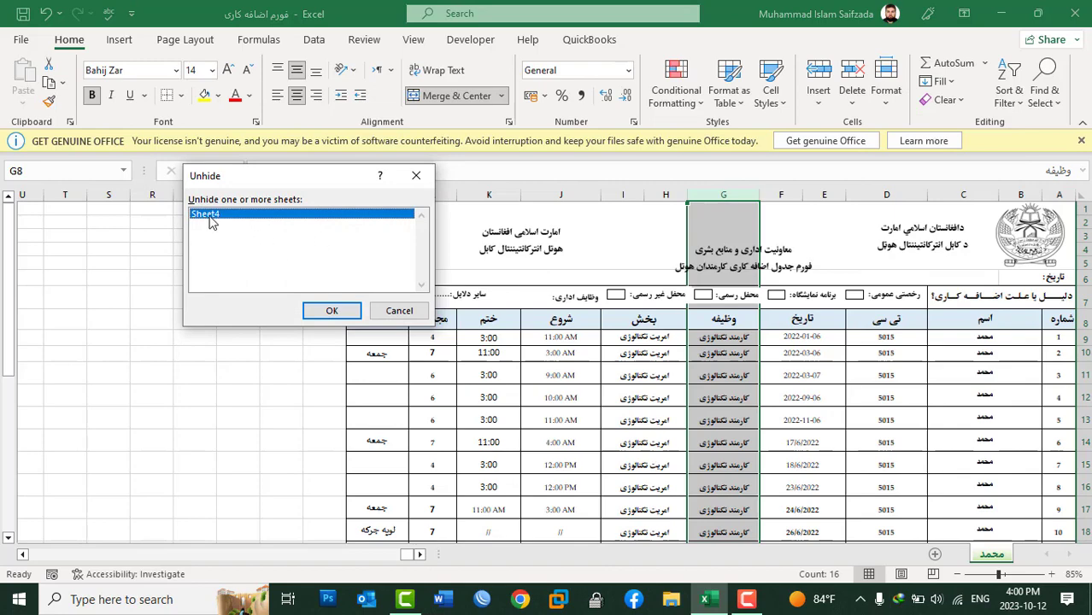
pyautogui.click(332, 313)
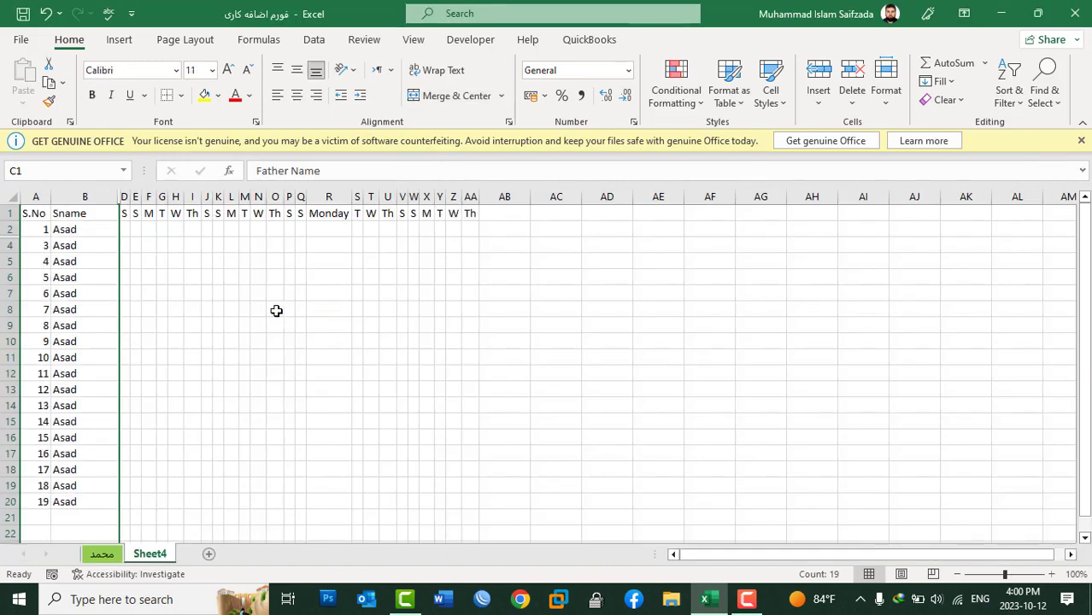
# Step: Unhide the Father Name column C and the hidden row 3
pyautogui.click(889, 98)
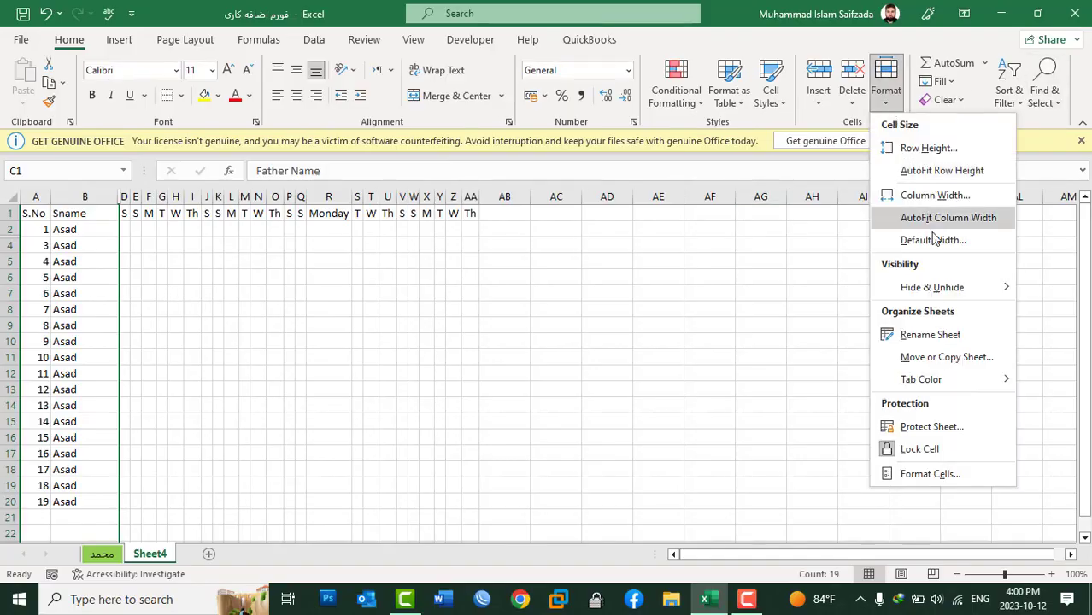
pyautogui.moveTo(947, 294)
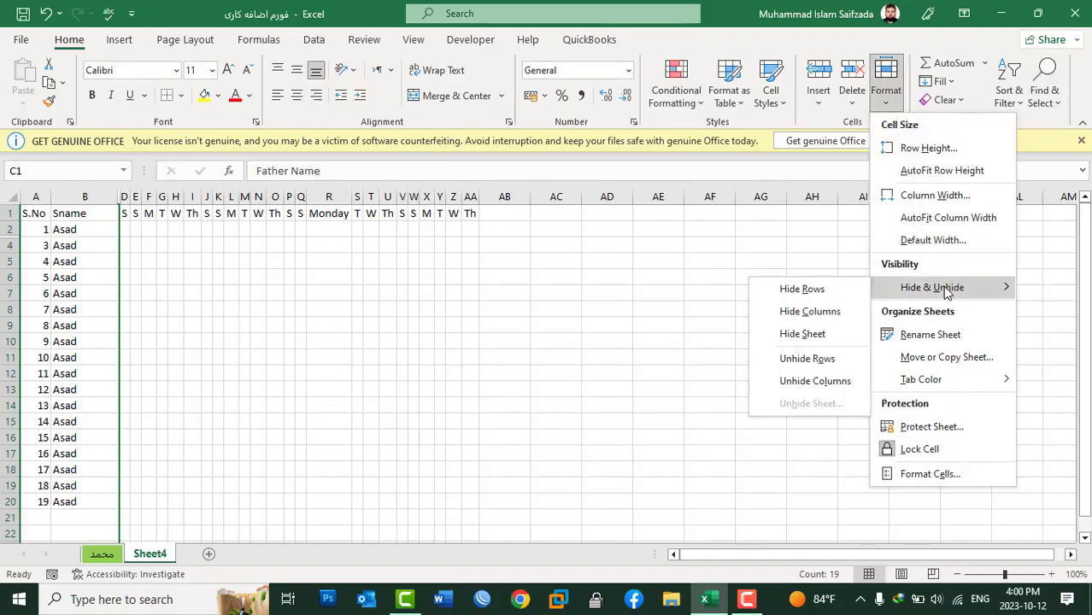
pyautogui.click(815, 381)
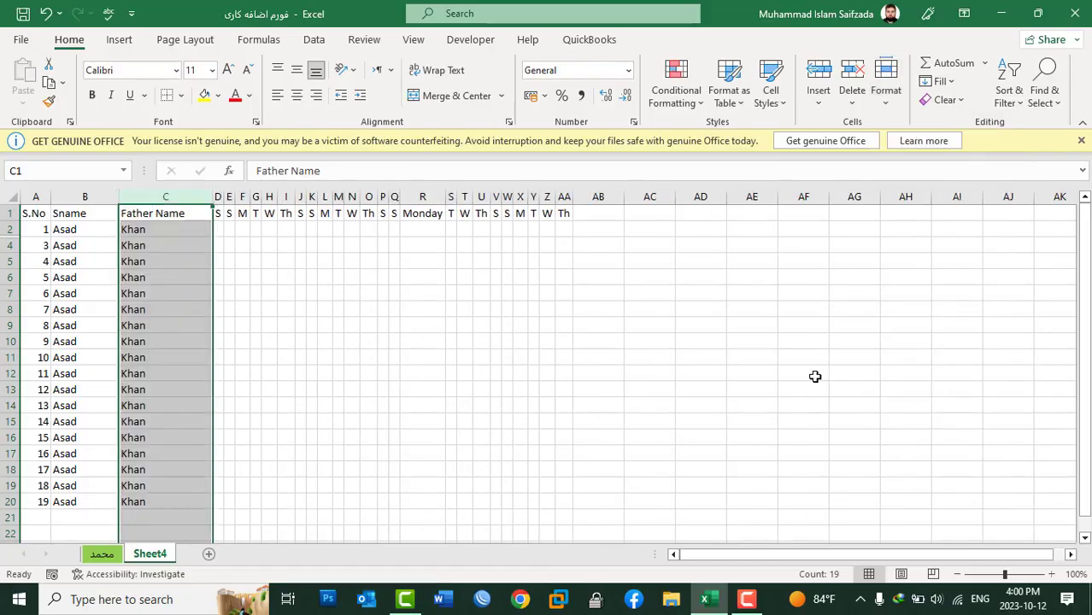
pyautogui.click(886, 101)
pyautogui.moveTo(923, 287)
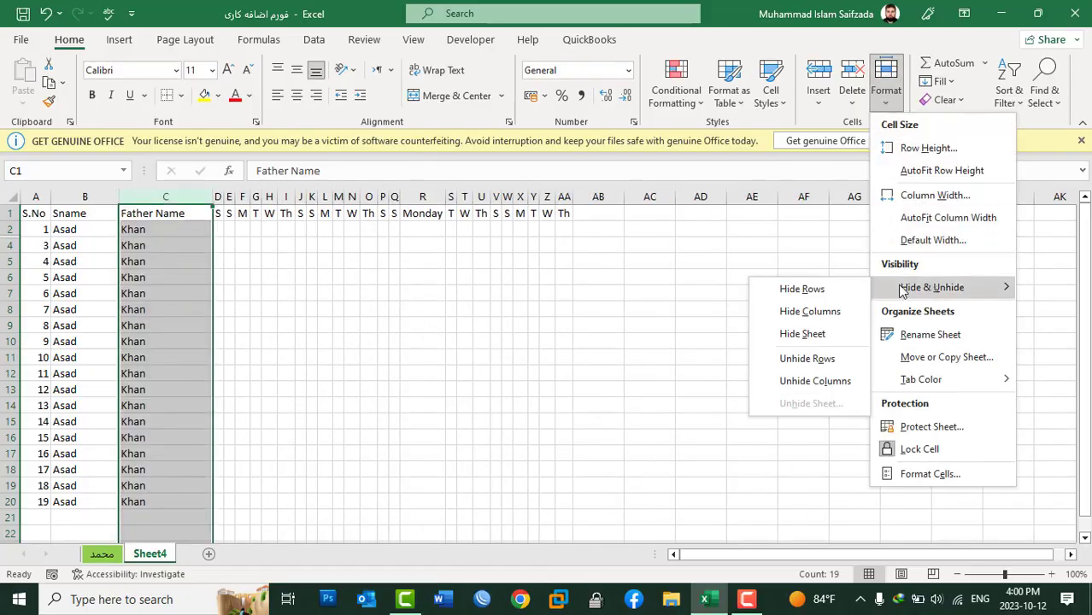
pyautogui.click(819, 360)
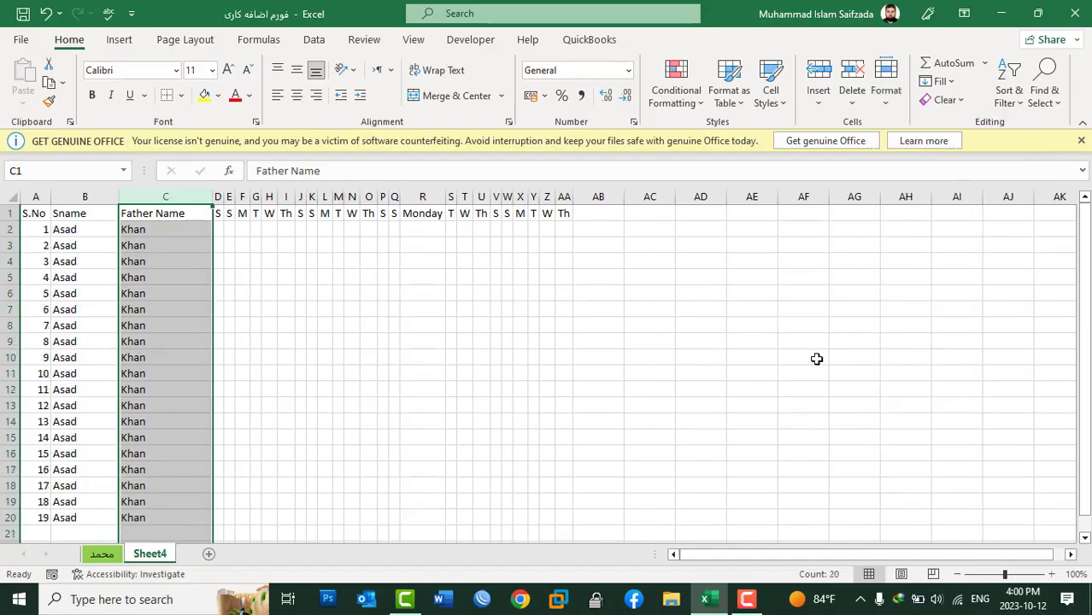
pyautogui.click(888, 96)
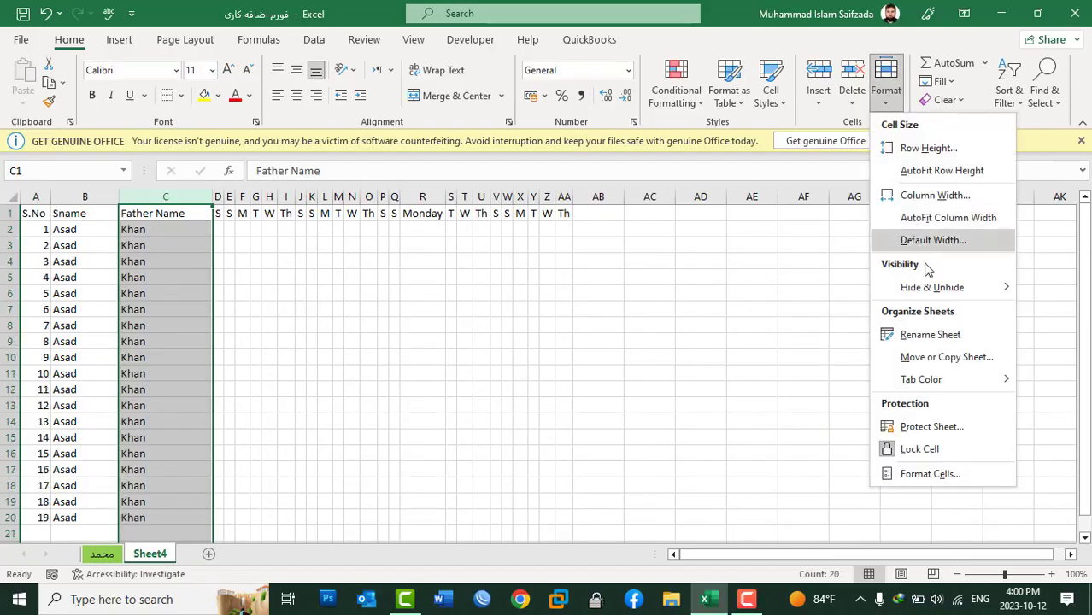
pyautogui.moveTo(921, 295)
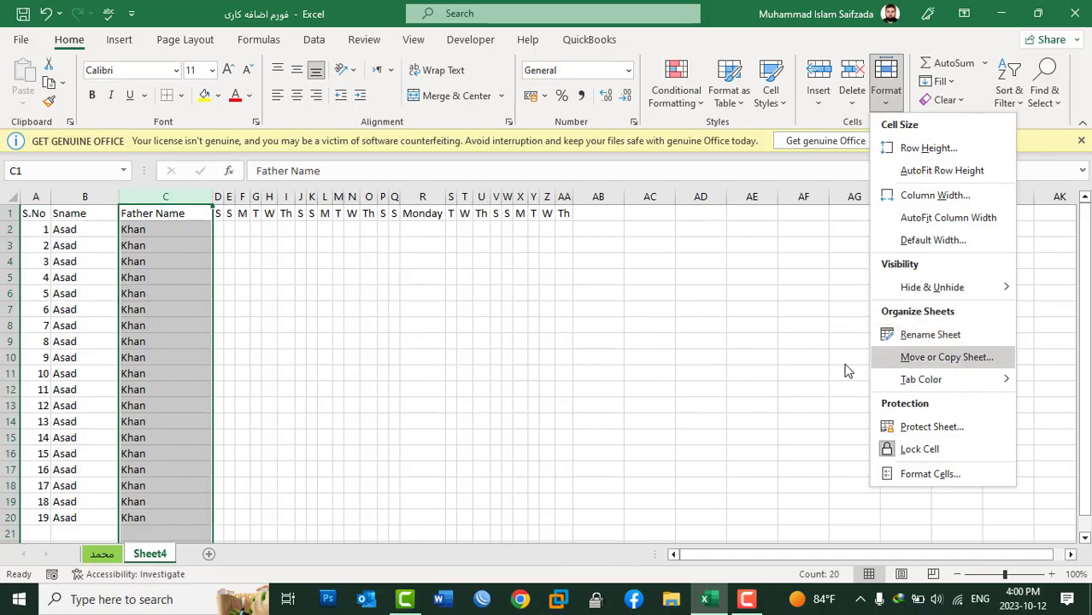
pyautogui.press('Escape')
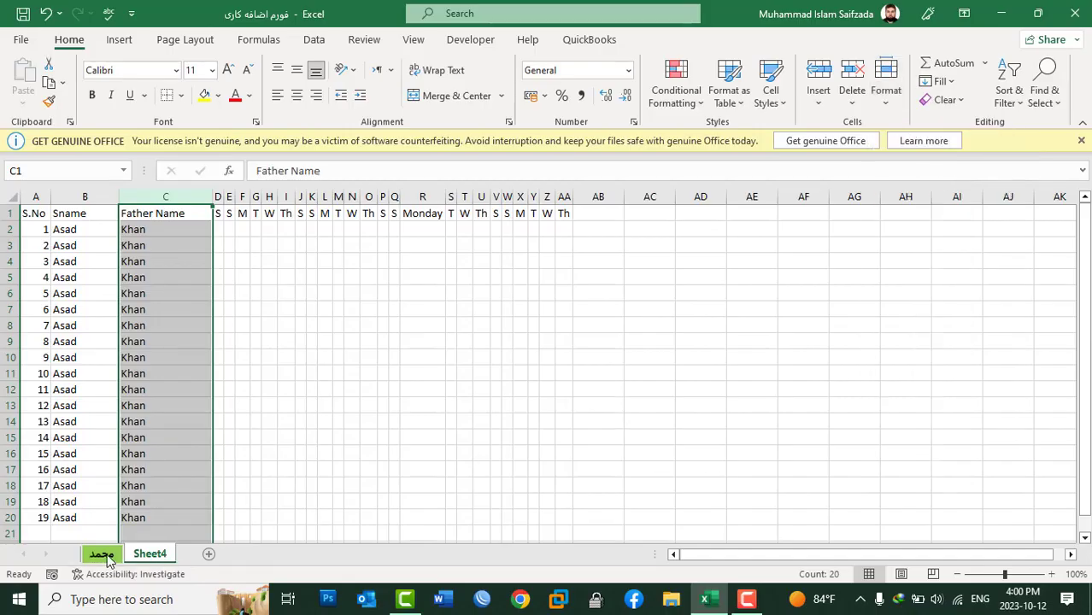
pyautogui.doubleClick(154, 556)
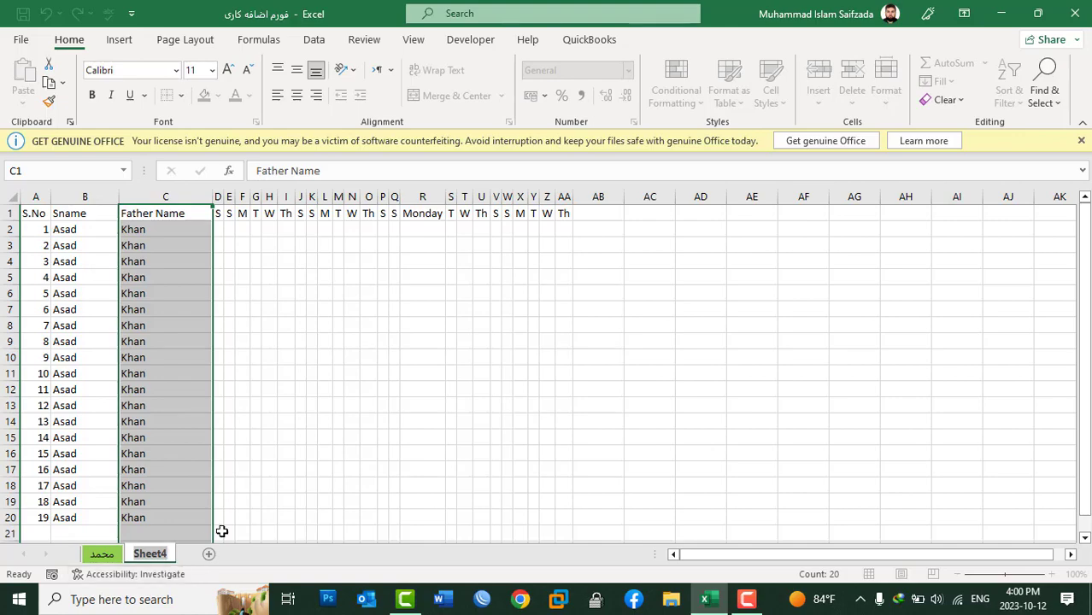
pyautogui.click(184, 533)
pyautogui.doubleClick(151, 554)
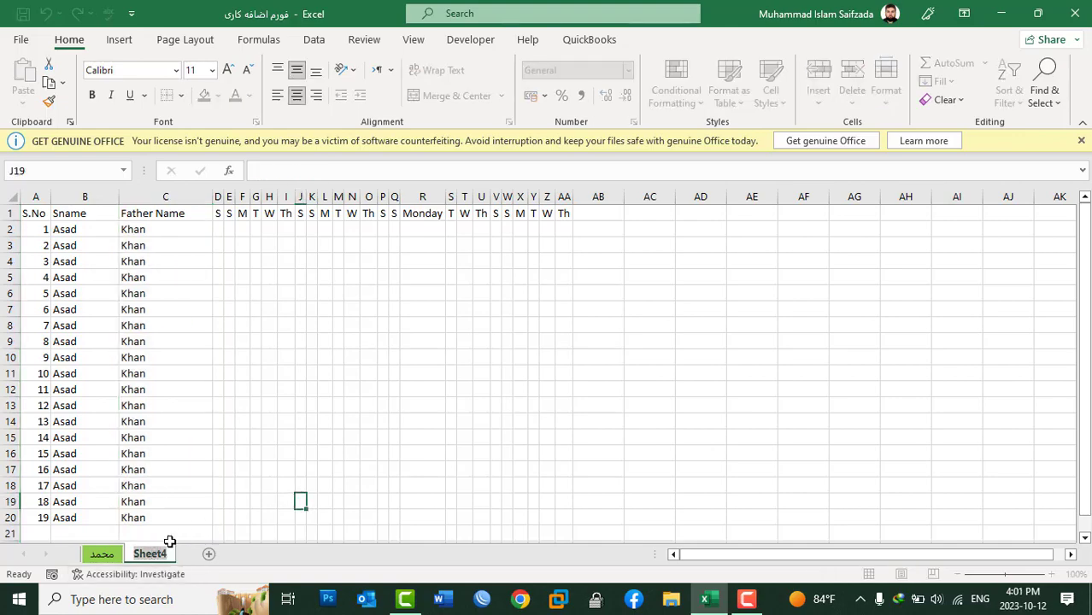
pyautogui.click(286, 388)
pyautogui.rightClick(161, 556)
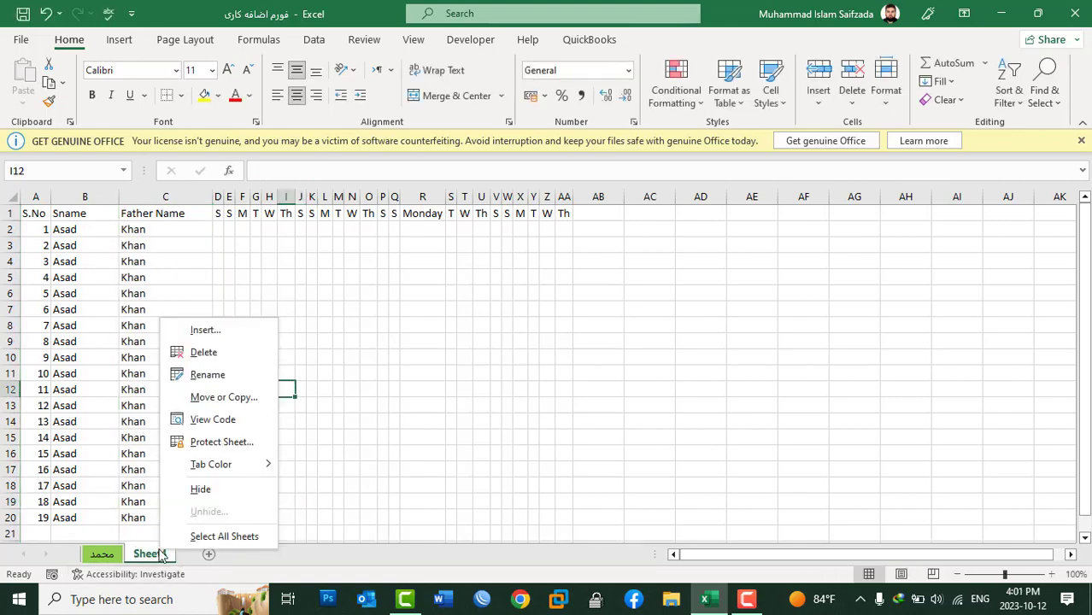
pyautogui.click(159, 555)
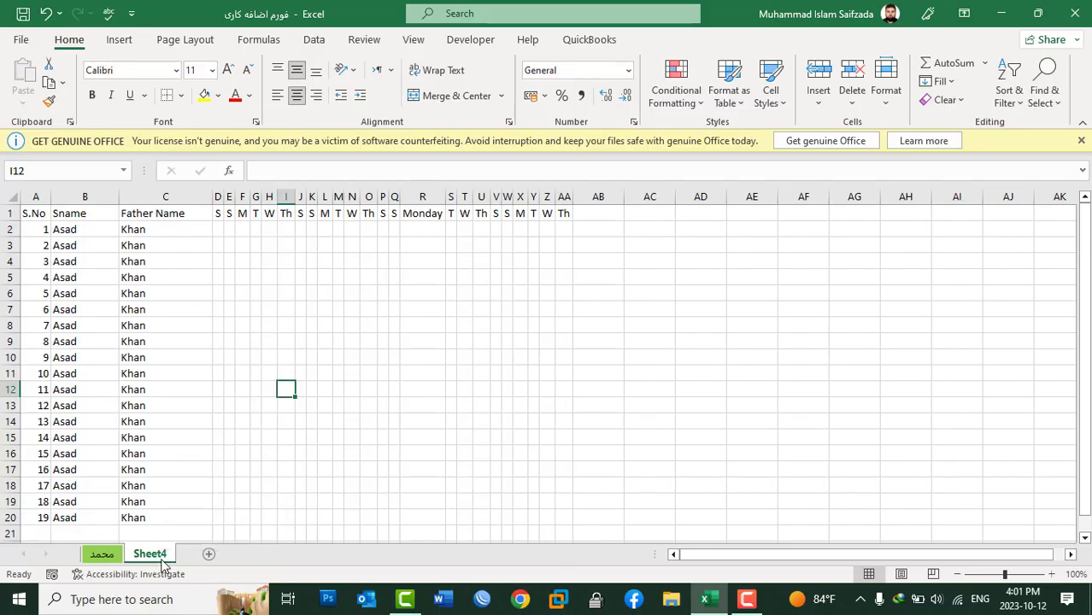
# Step: Rename Sheet4 as Attendance
pyautogui.click(886, 93)
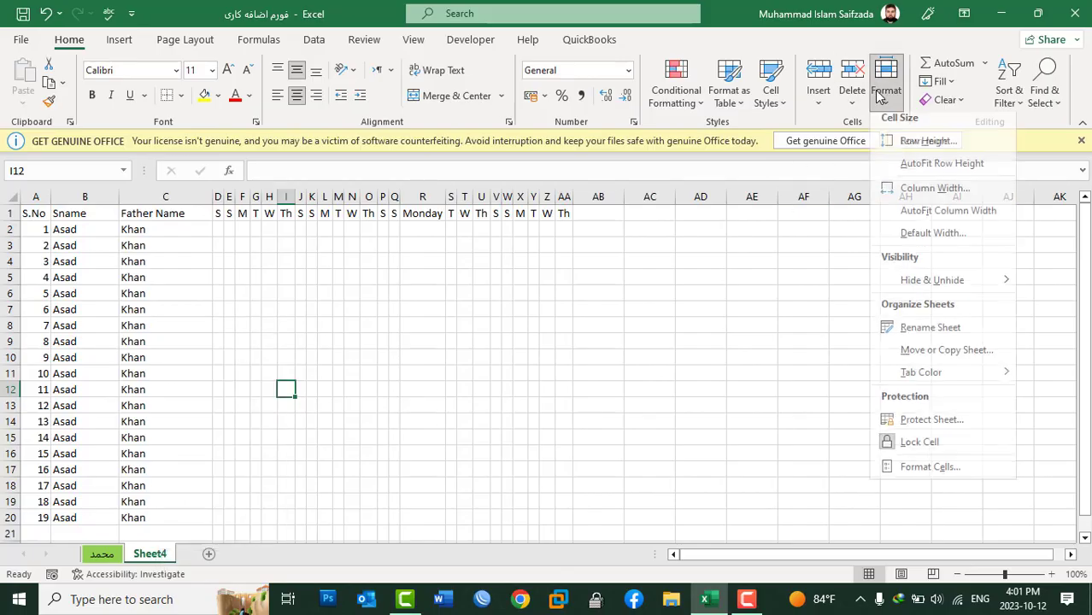
pyautogui.click(923, 336)
pyautogui.write('Attendance')
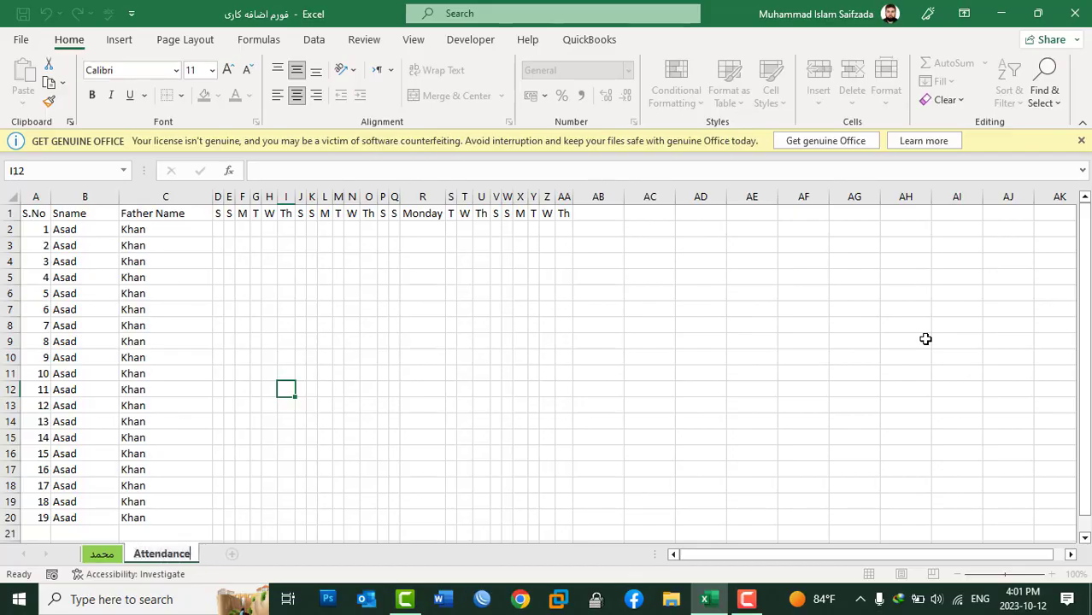
pyautogui.click(370, 260)
pyautogui.click(325, 244)
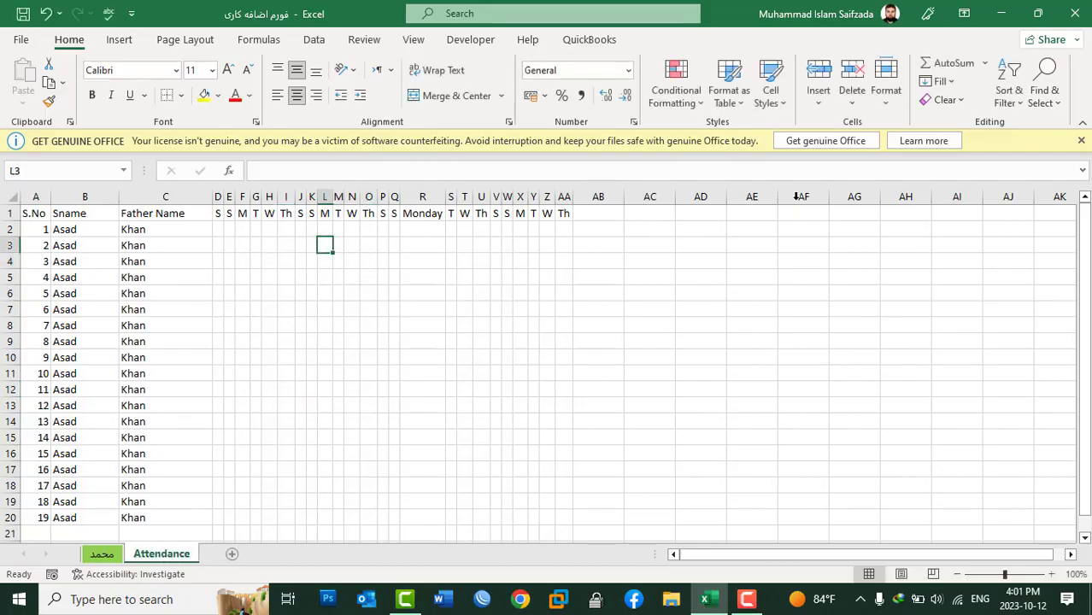
pyautogui.click(886, 96)
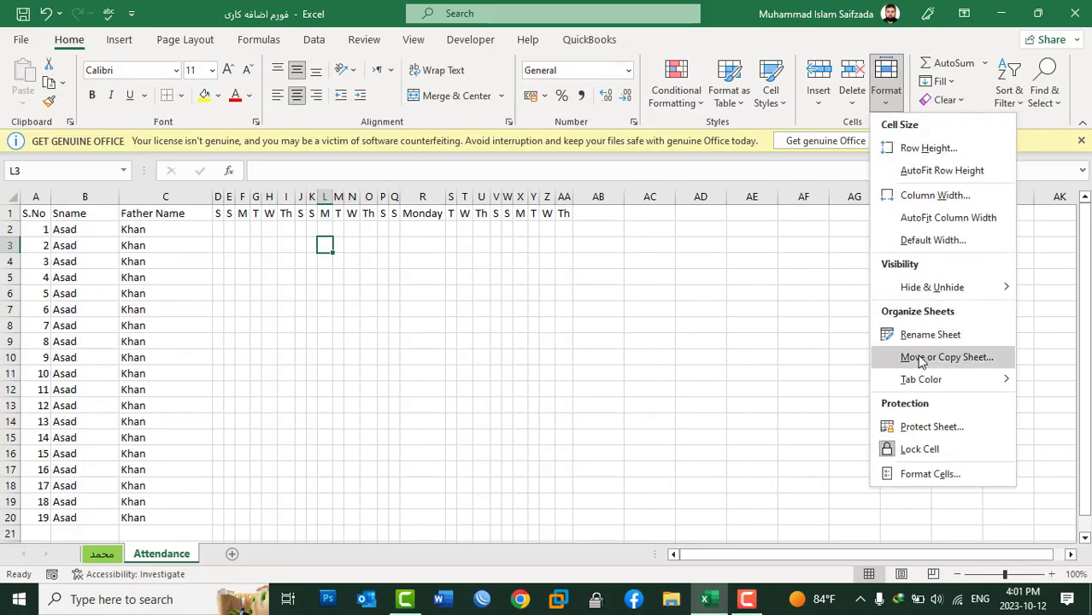
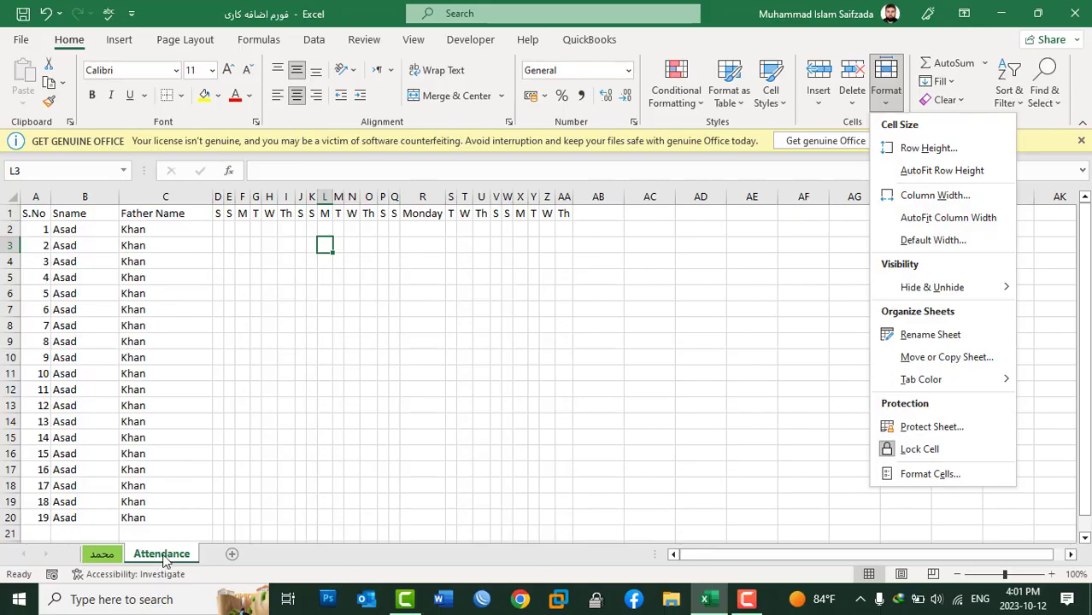
pyautogui.press('Escape')
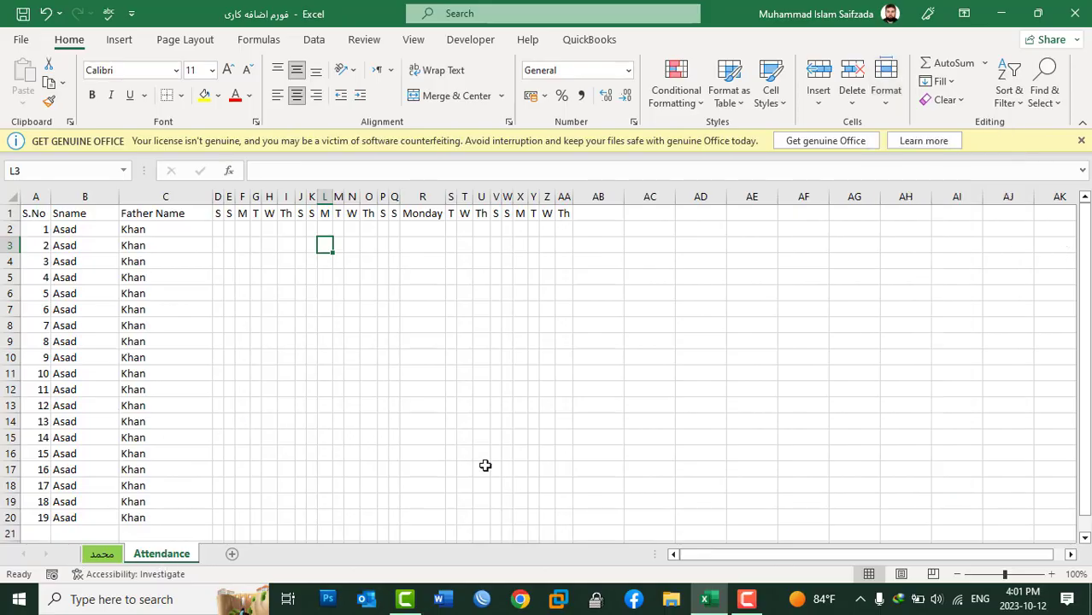
# Step: Copy the attendance table in A1:AB20 and paste it into a new worksheet
pyautogui.moveTo(578, 491); pyautogui.dragTo(26, 202)
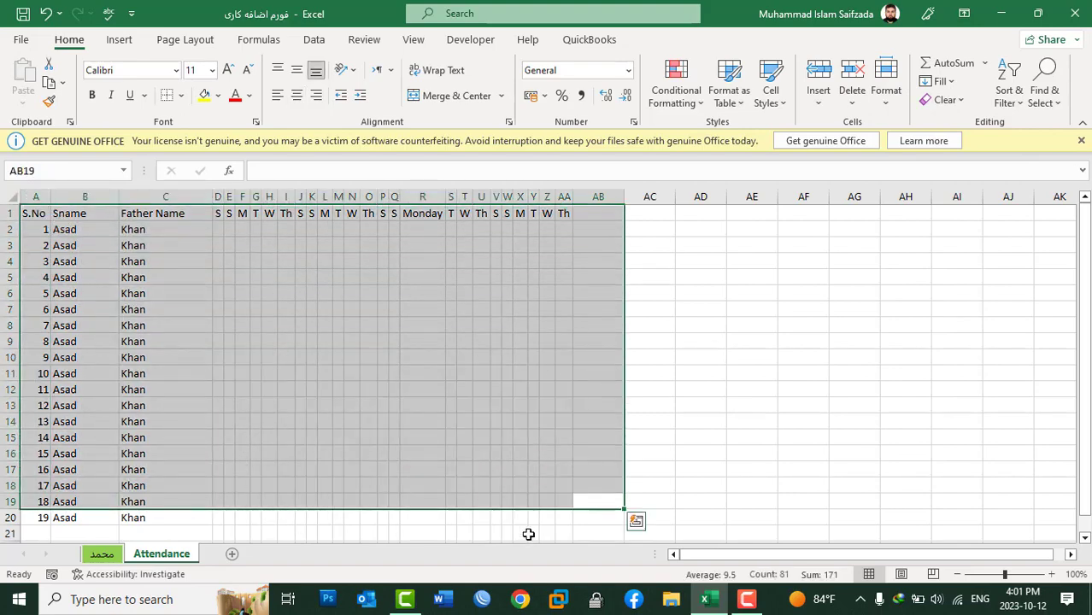
pyautogui.moveTo(614, 518); pyautogui.dragTo(7, 214)
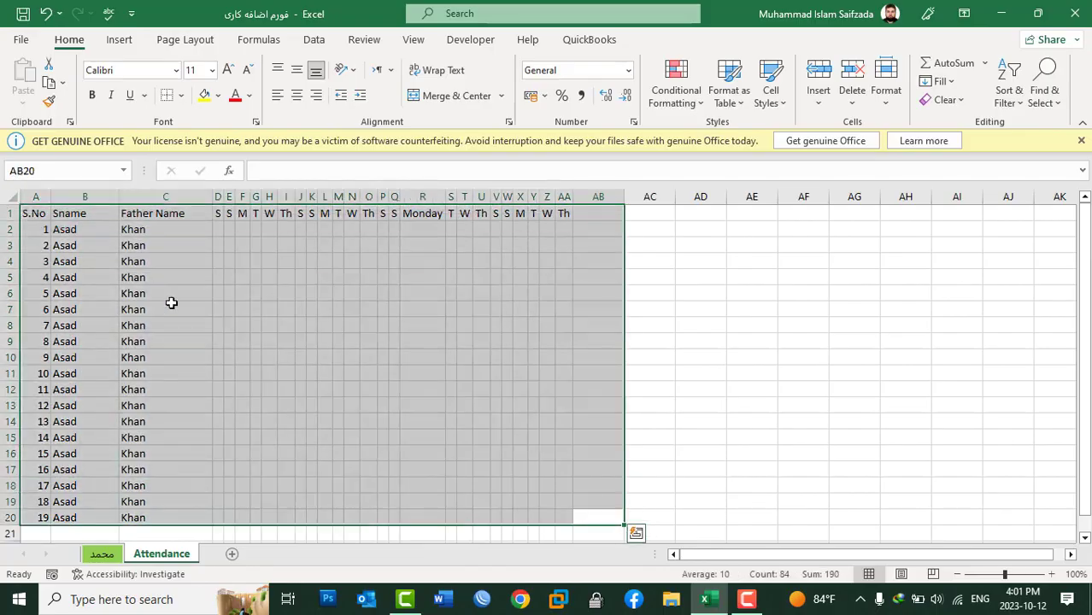
pyautogui.hotkey('ctrl', 'c')
pyautogui.click(230, 554)
pyautogui.hotkey('ctrl', 'v')
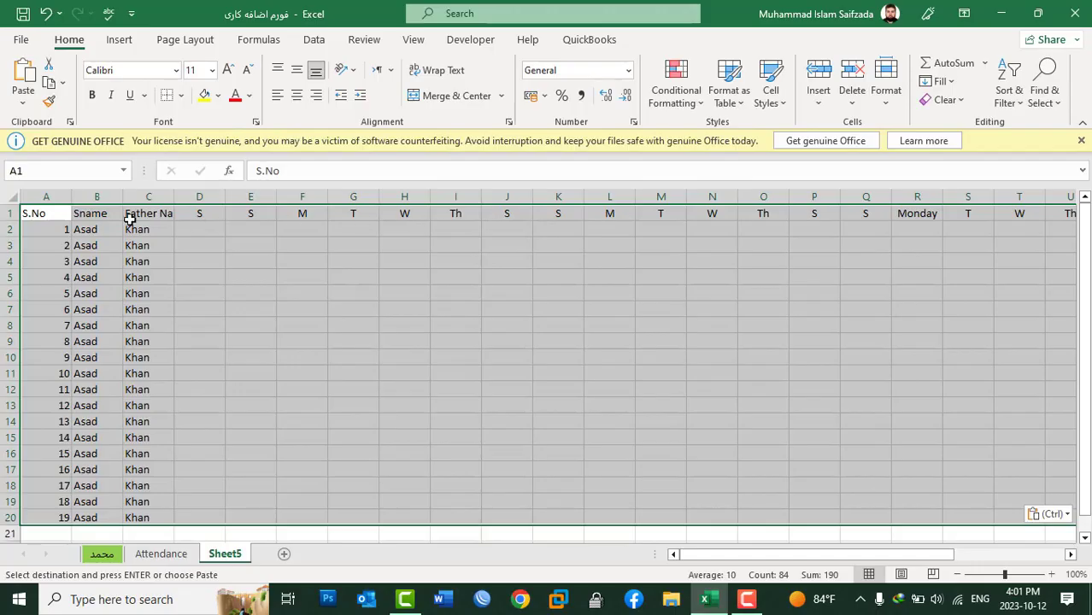
# Step: Delete the new Sheet5 worksheet that holds the pasted table
pyautogui.rightClick(236, 556)
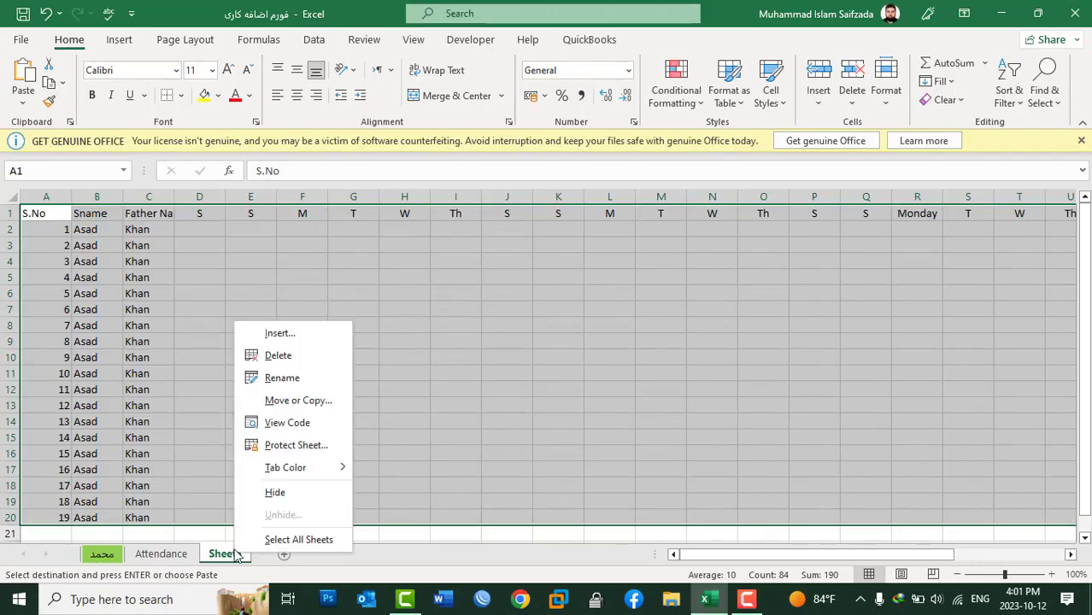
pyautogui.click(289, 356)
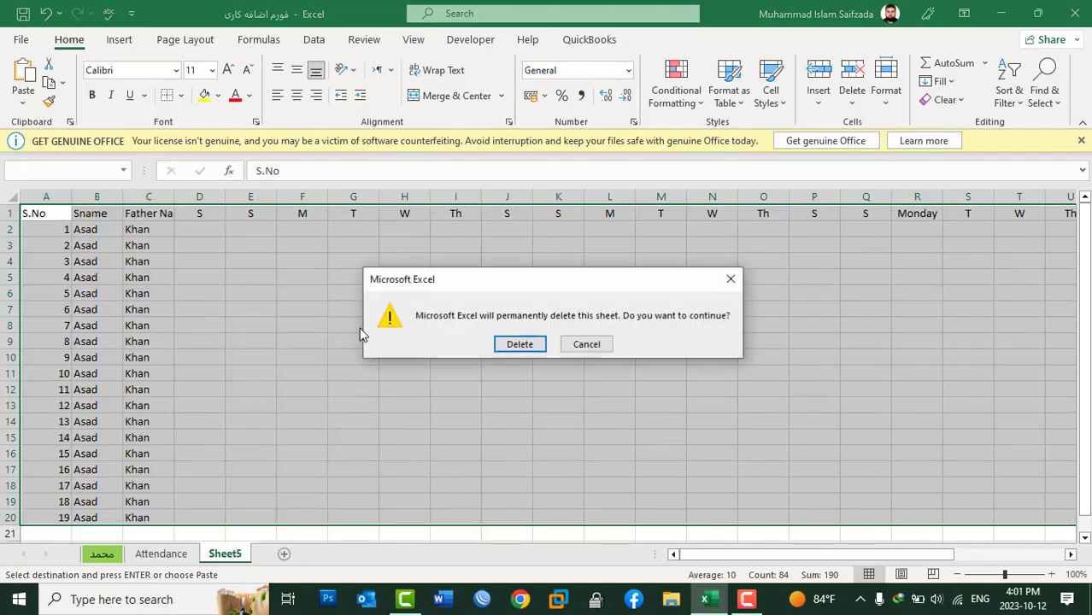
pyautogui.click(519, 344)
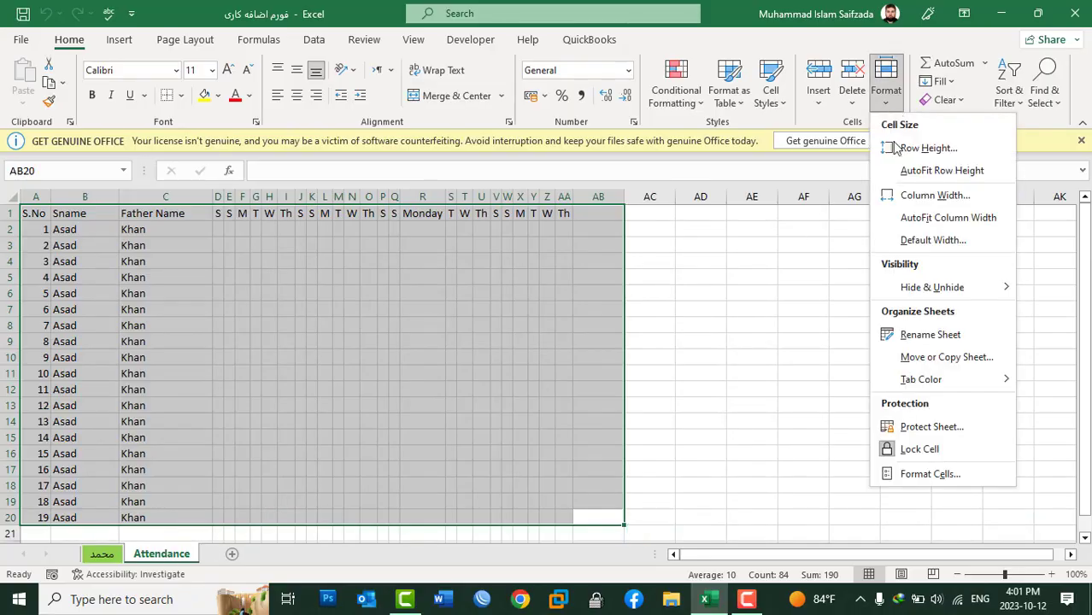
# Step: Create a copy of the Attendance sheet before the first sheet, and compare the copy with the original
pyautogui.click(905, 358)
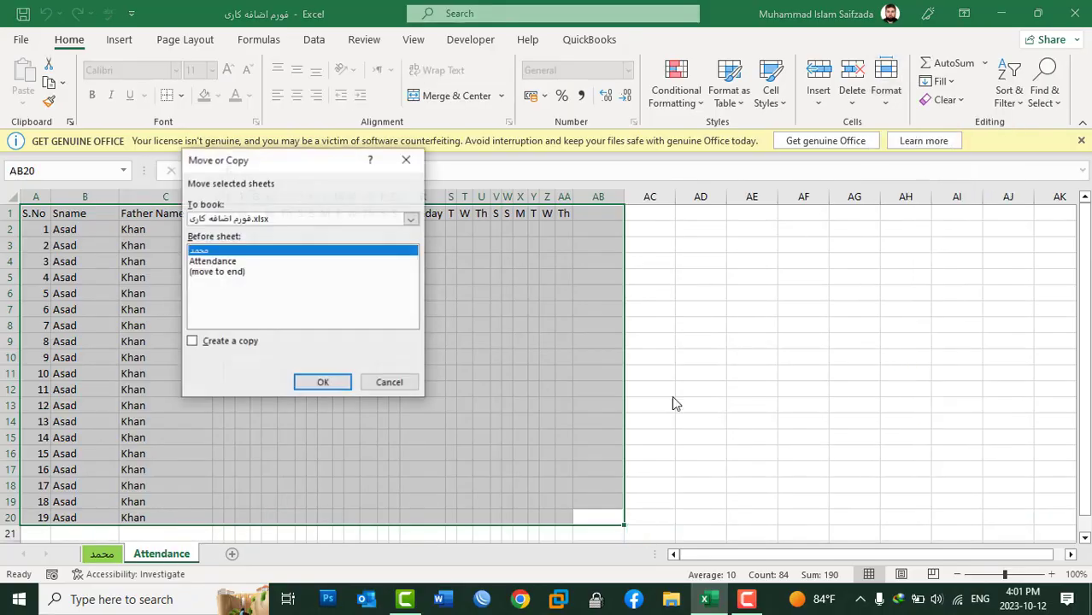
pyautogui.click(229, 342)
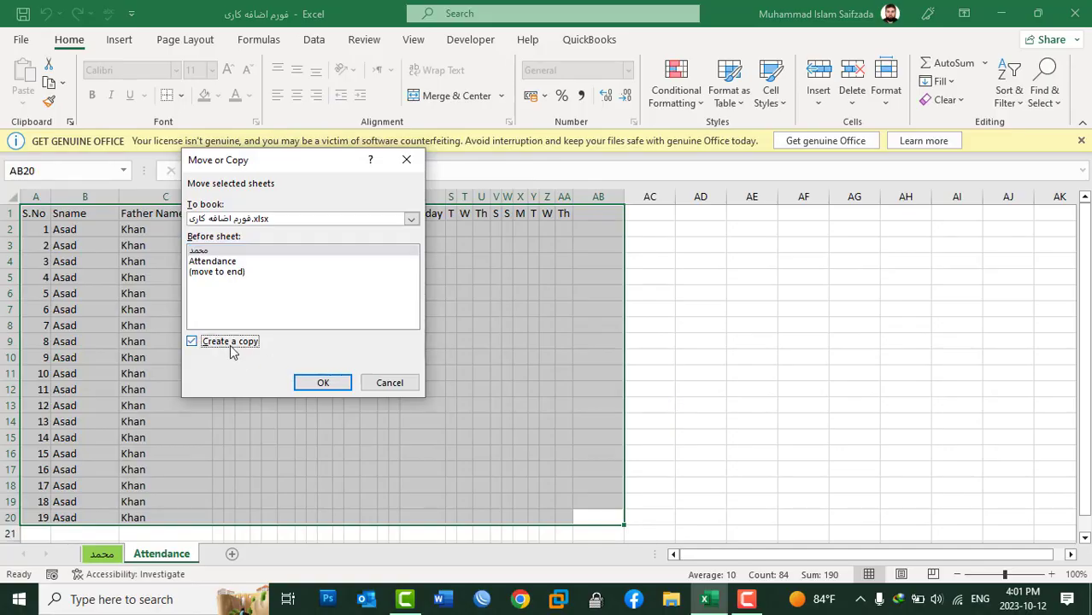
pyautogui.click(323, 384)
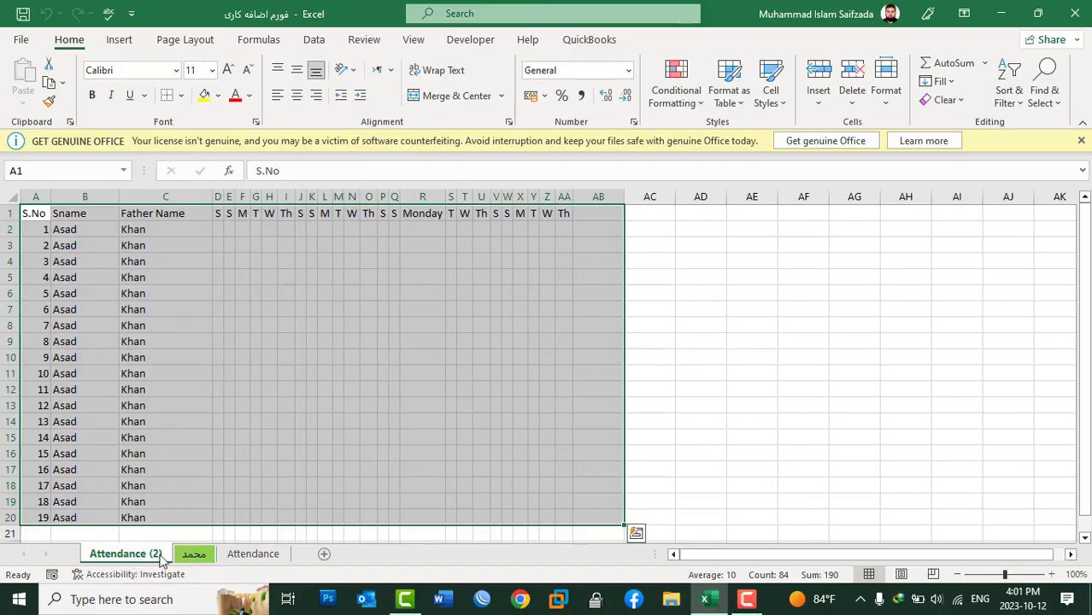
pyautogui.click(253, 553)
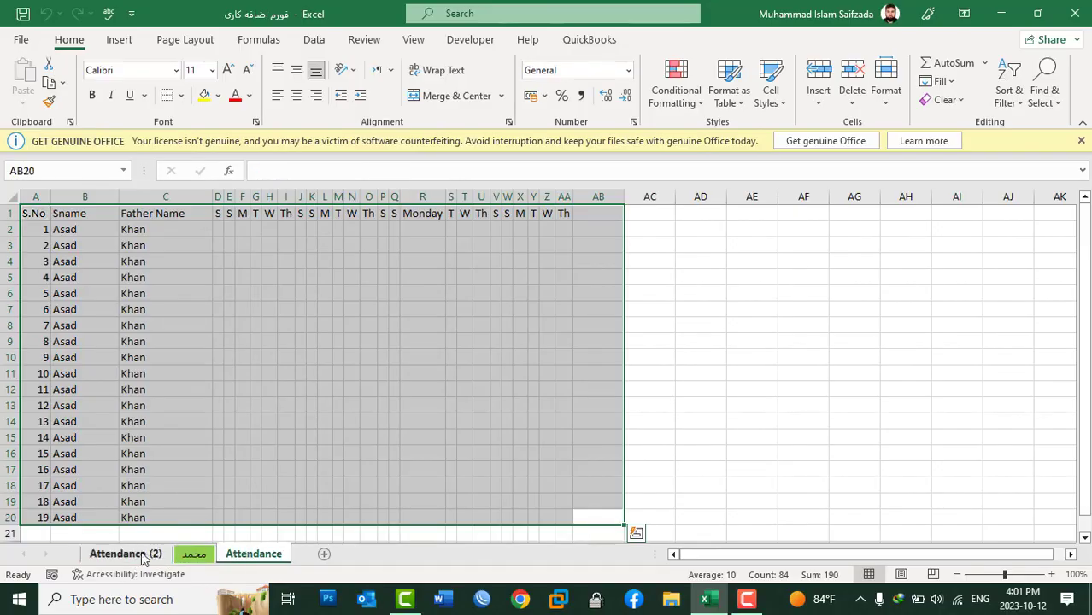
pyautogui.click(125, 554)
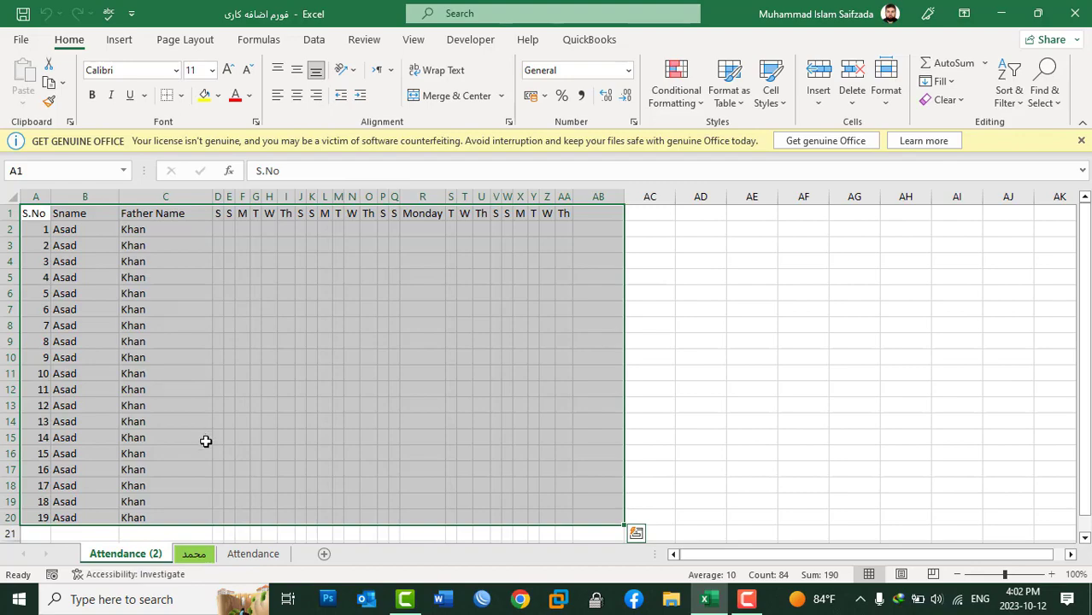
# Step: Move the Attendance (2) sheet to the end of the workbook
pyautogui.click(886, 94)
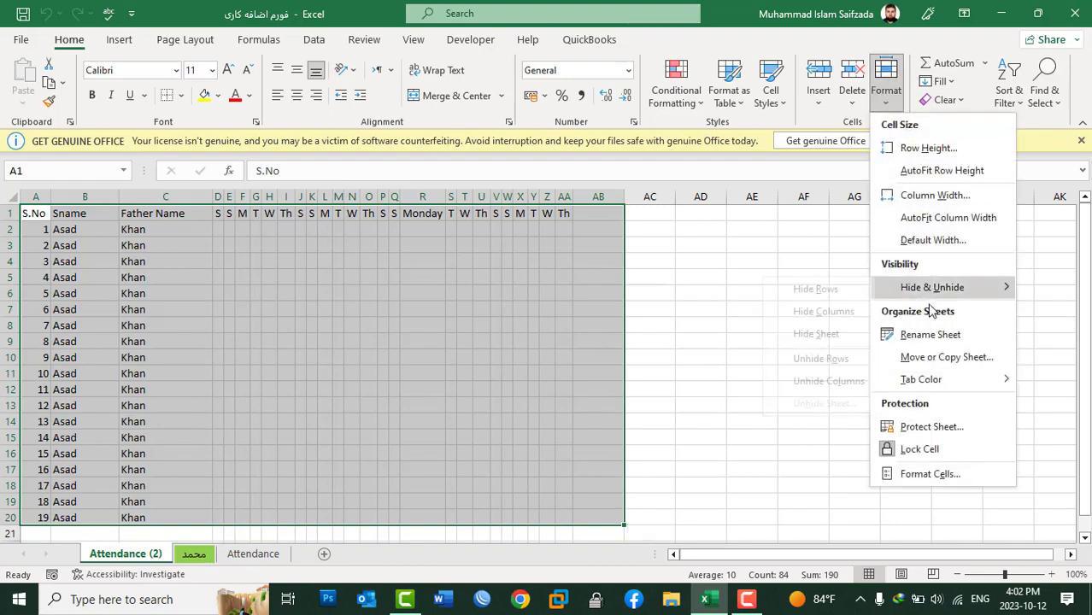
pyautogui.click(933, 358)
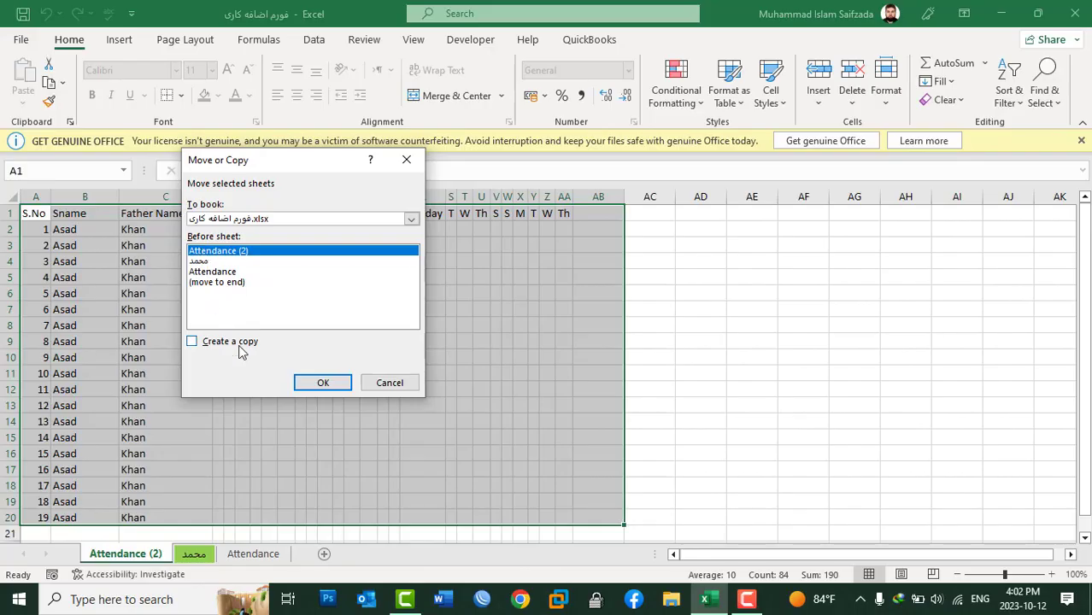
pyautogui.click(234, 284)
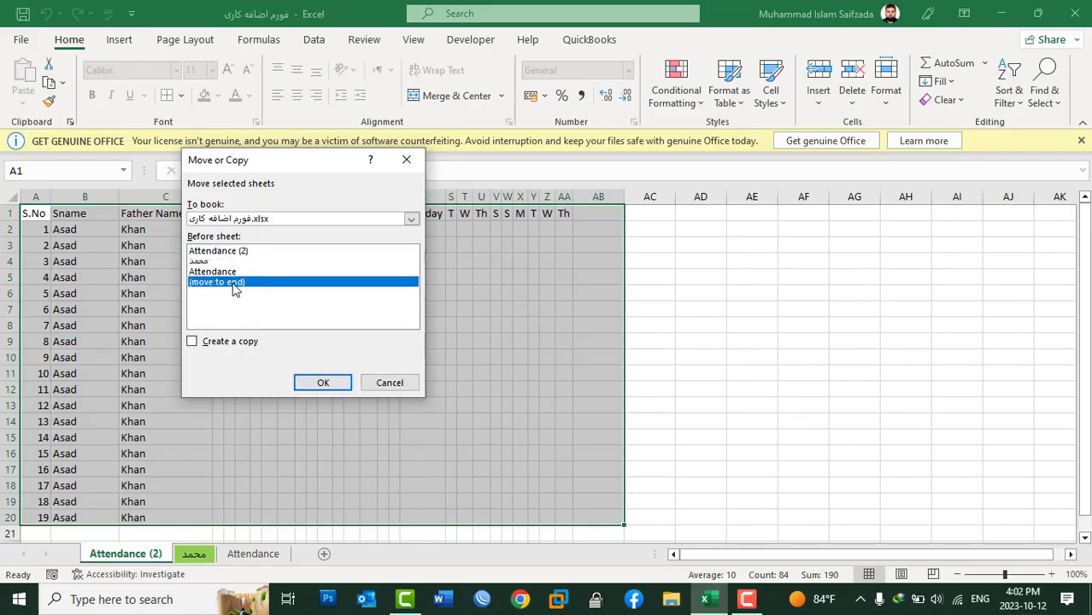
pyautogui.click(322, 382)
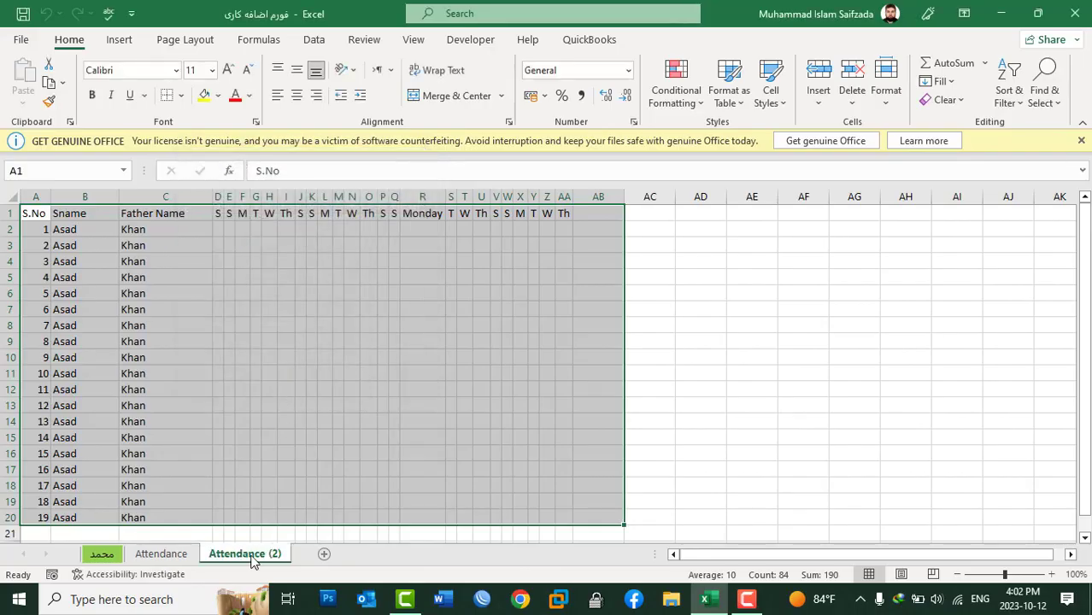
# Step: Move the original Attendance sheet to the end of the workbook
pyautogui.click(139, 556)
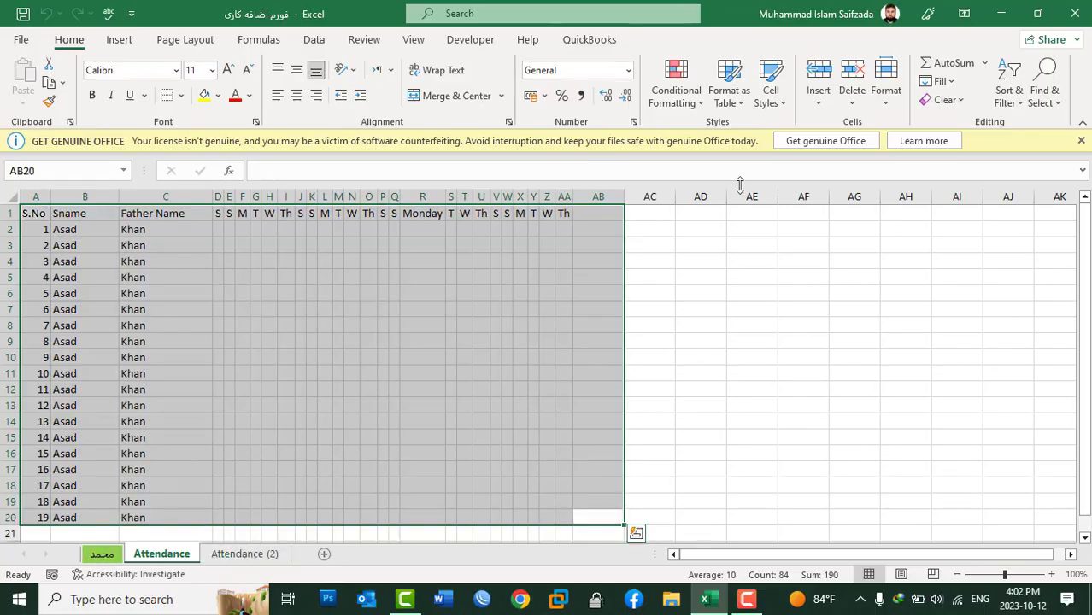
pyautogui.click(886, 85)
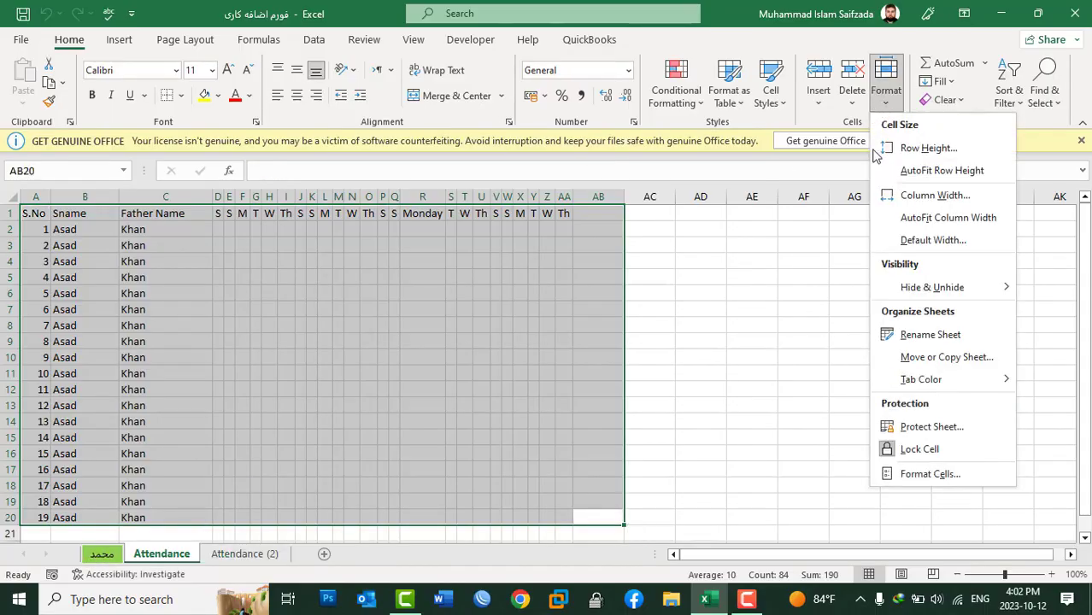
pyautogui.click(911, 363)
pyautogui.click(218, 282)
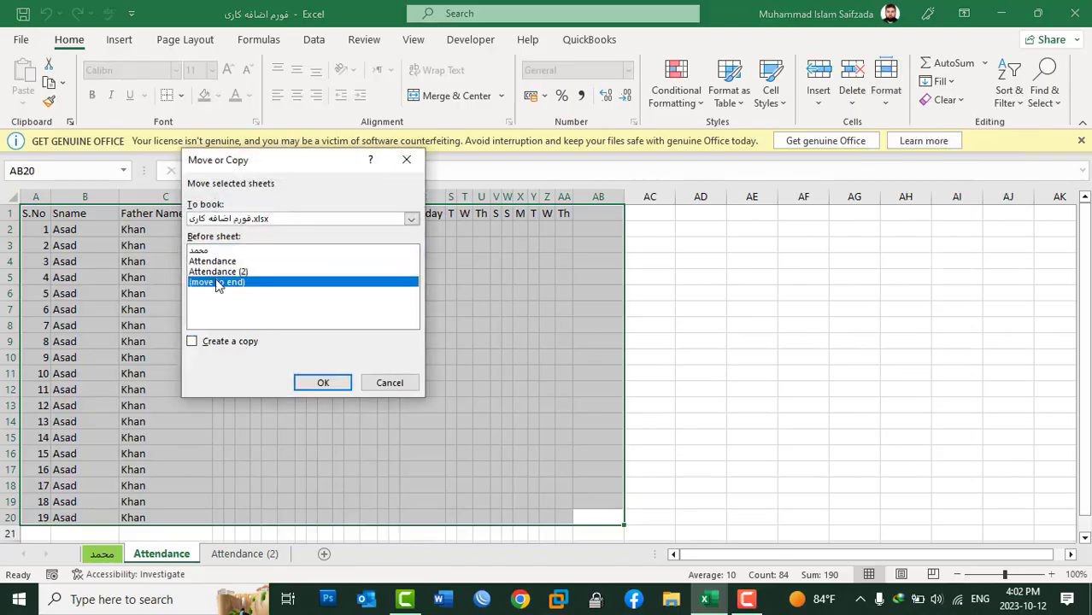
pyautogui.click(325, 384)
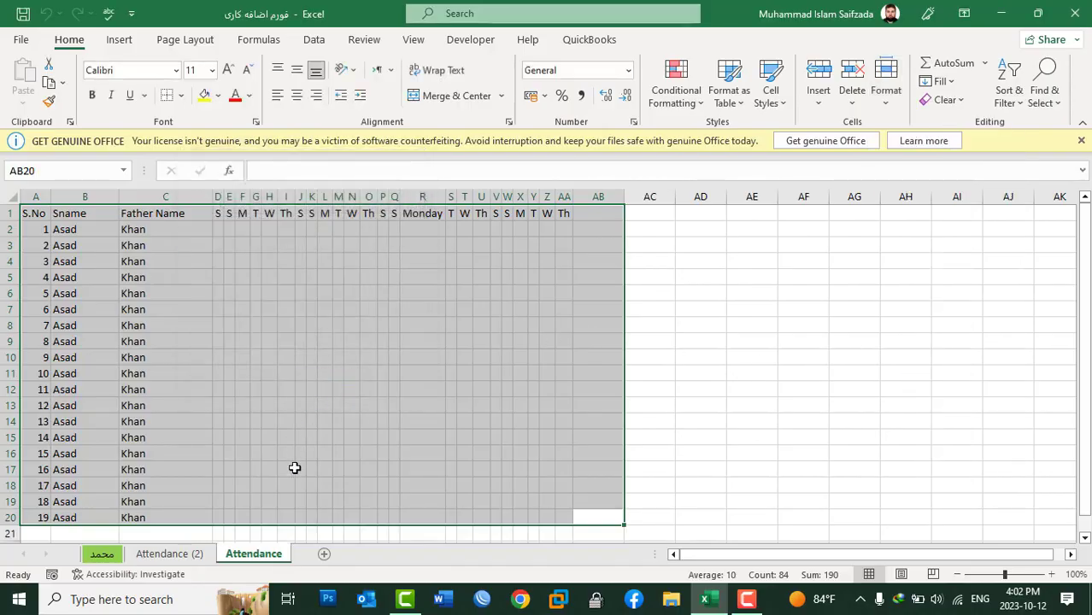
# Step: Move the green-tabbed overtime form sheet to the end of the workbook
pyautogui.click(103, 558)
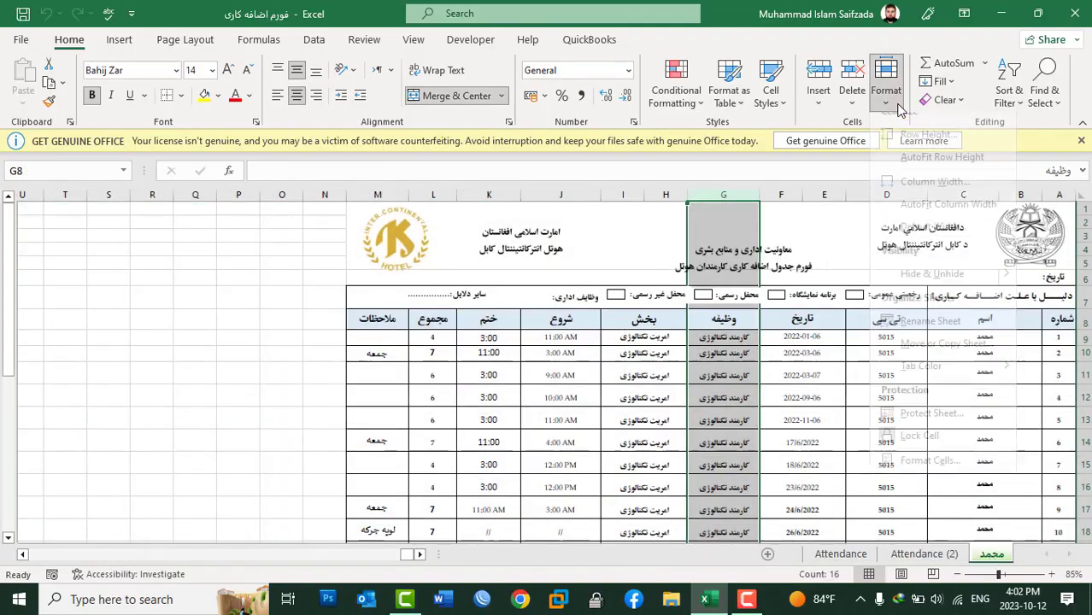
pyautogui.click(886, 86)
pyautogui.click(920, 362)
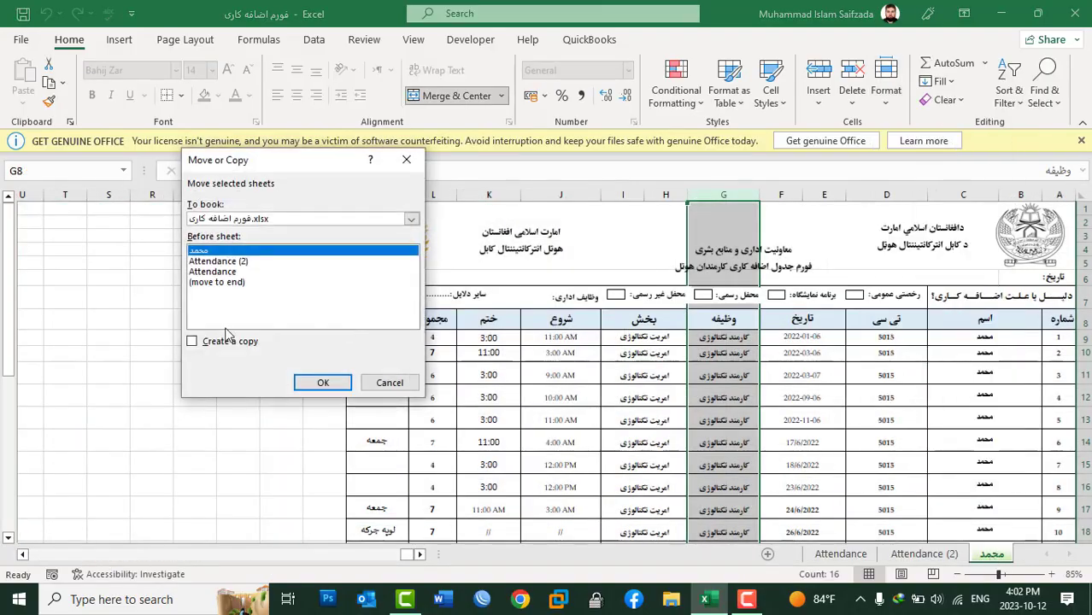
pyautogui.click(219, 283)
pyautogui.click(322, 384)
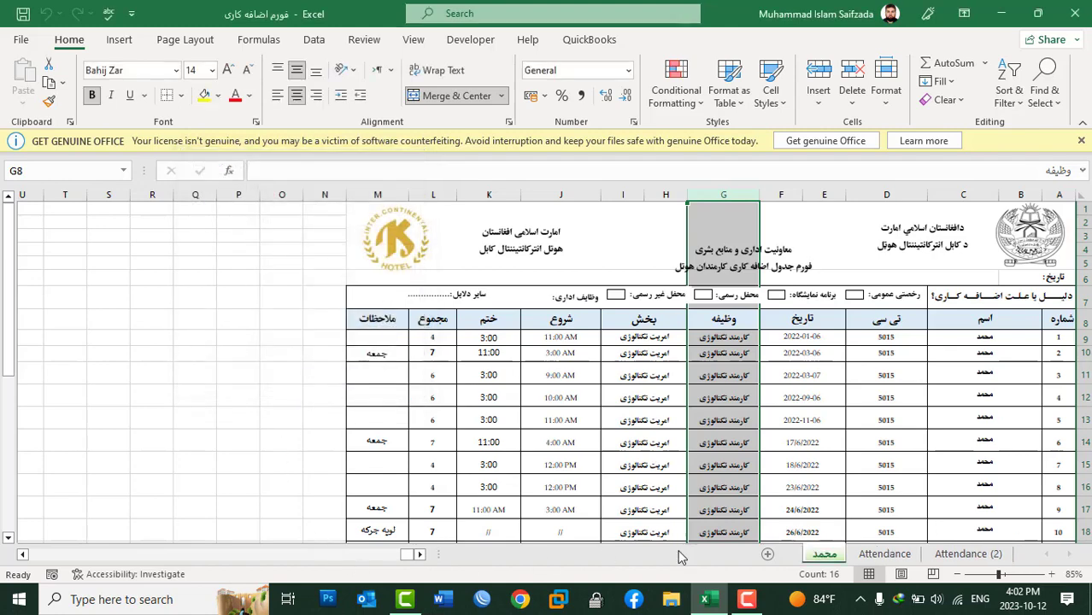
# Step: Reorder the sheet tabs directly so the green-tabbed sheet comes first, followed by Attendance and Attendance (2)
pyautogui.click(902, 557)
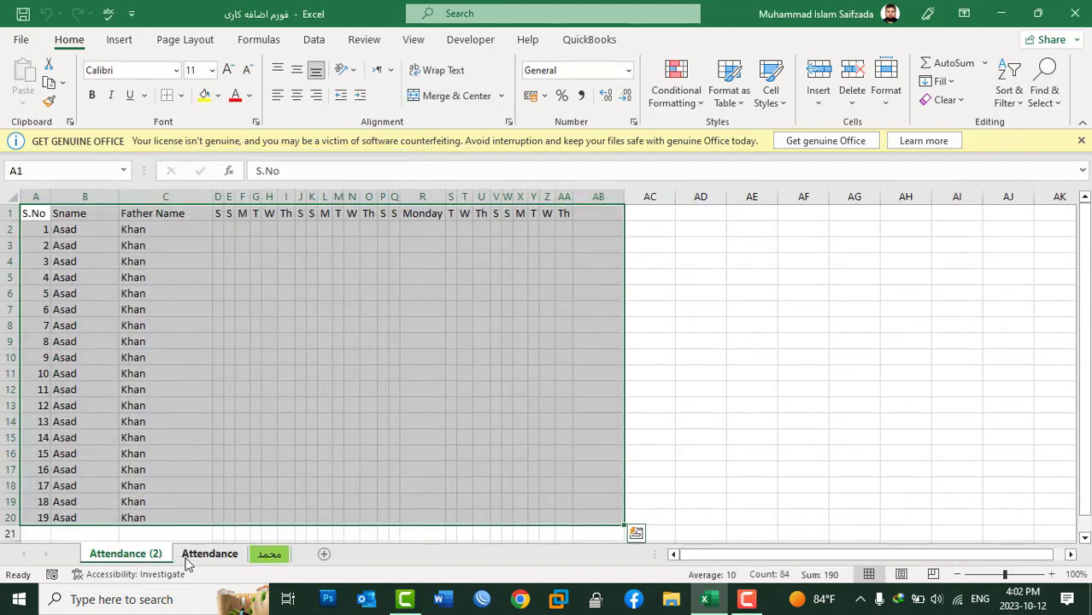
pyautogui.keyDown('ctrl'); pyautogui.click(214, 555); pyautogui.keyUp('ctrl')
pyautogui.moveTo(222, 556); pyautogui.dragTo(106, 560)
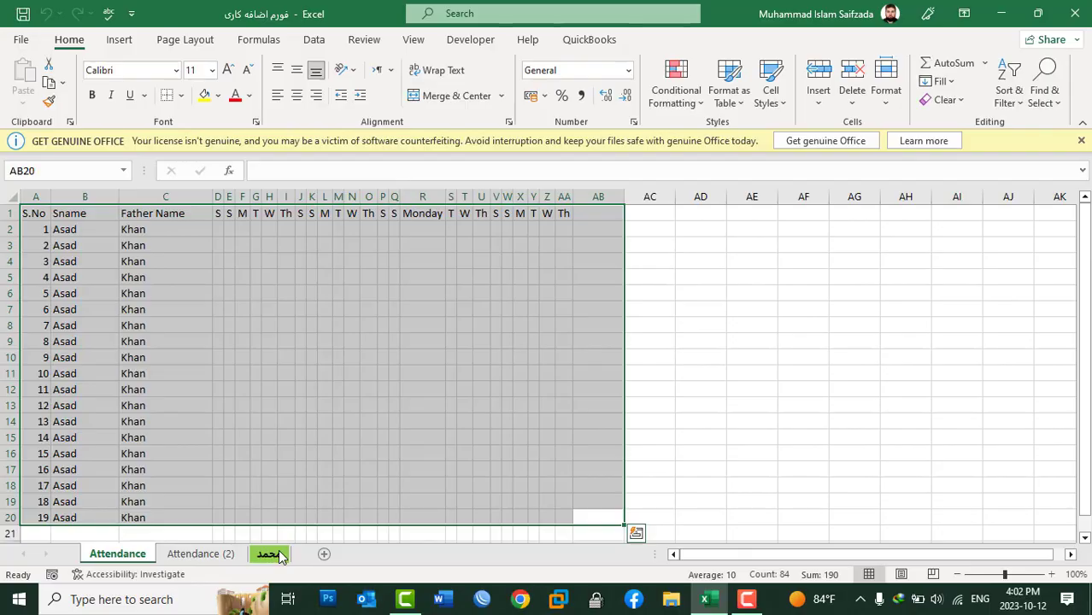
pyautogui.moveTo(271, 555)
pyautogui.mouseDown()
pyautogui.moveTo(739, 554)
pyautogui.moveTo(725, 557)
pyautogui.moveTo(1007, 569)
pyautogui.moveTo(932, 566)
pyautogui.mouseUp()
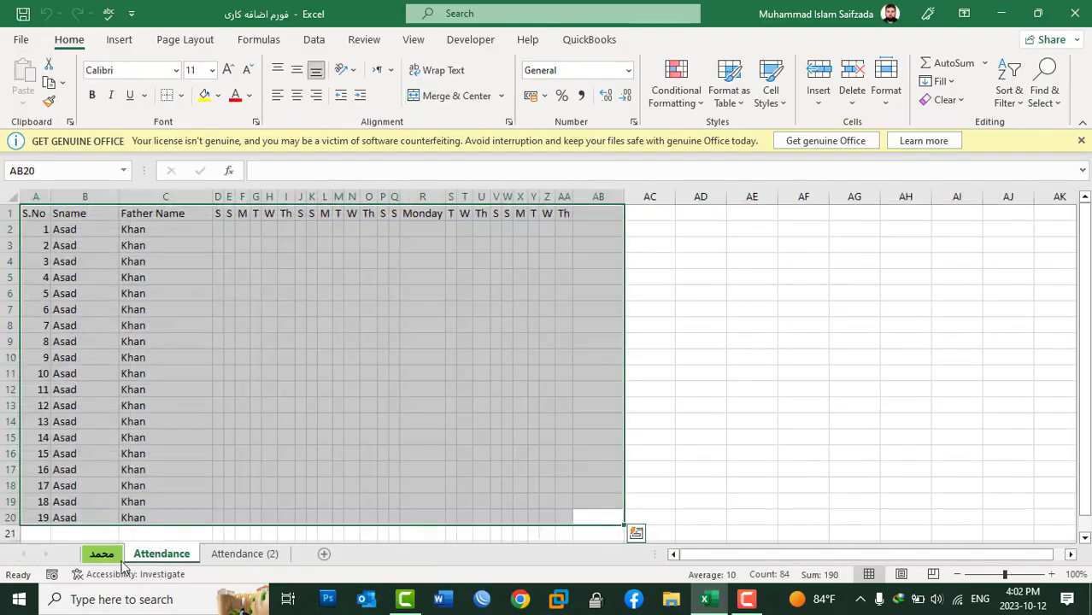
pyautogui.click(407, 282)
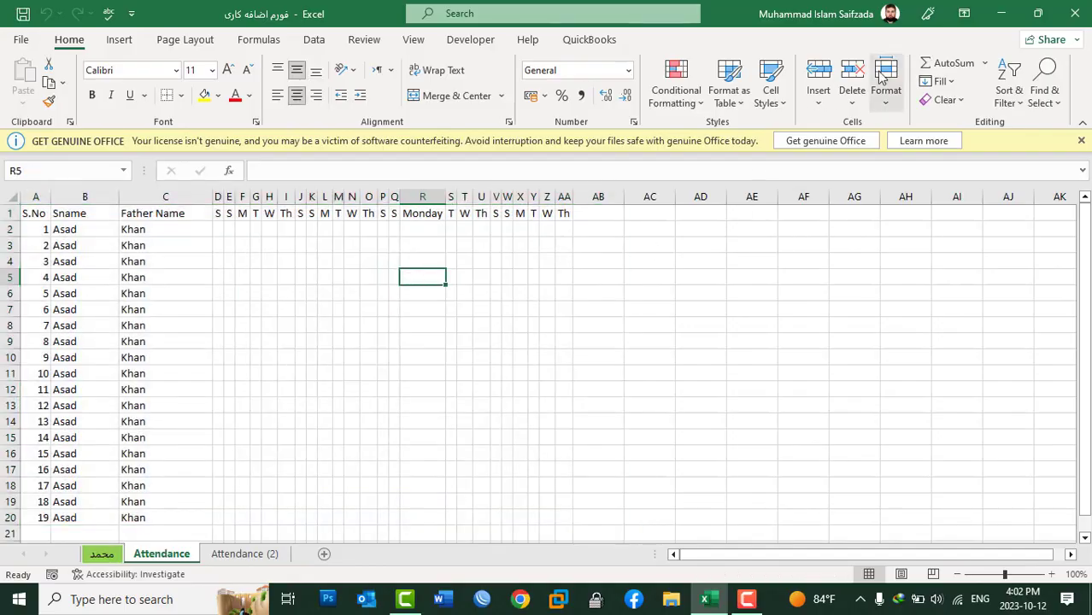
pyautogui.click(892, 109)
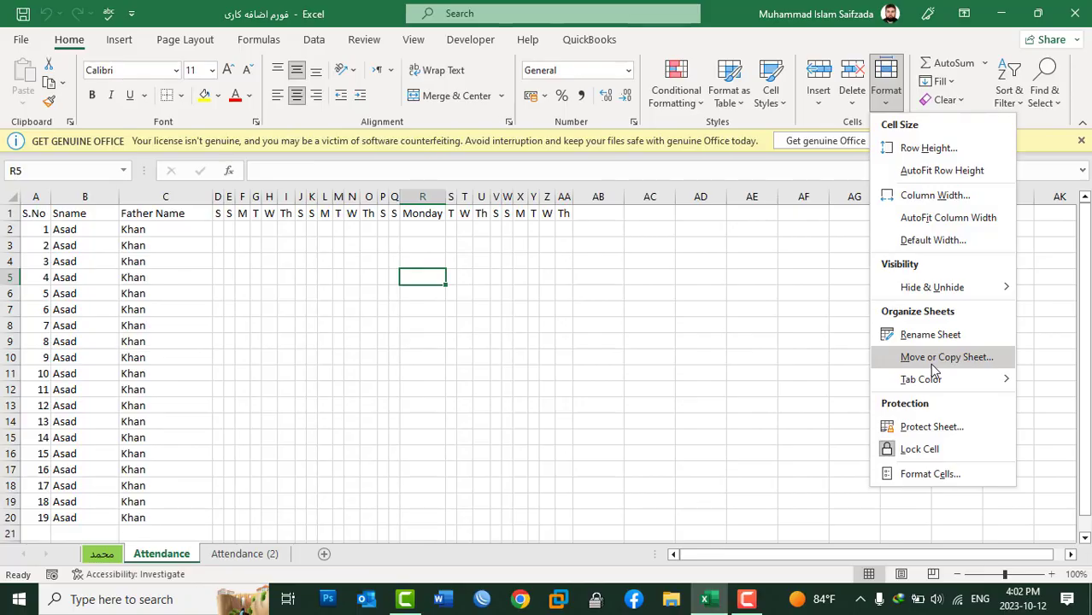
pyautogui.click(687, 361)
pyautogui.click(246, 556)
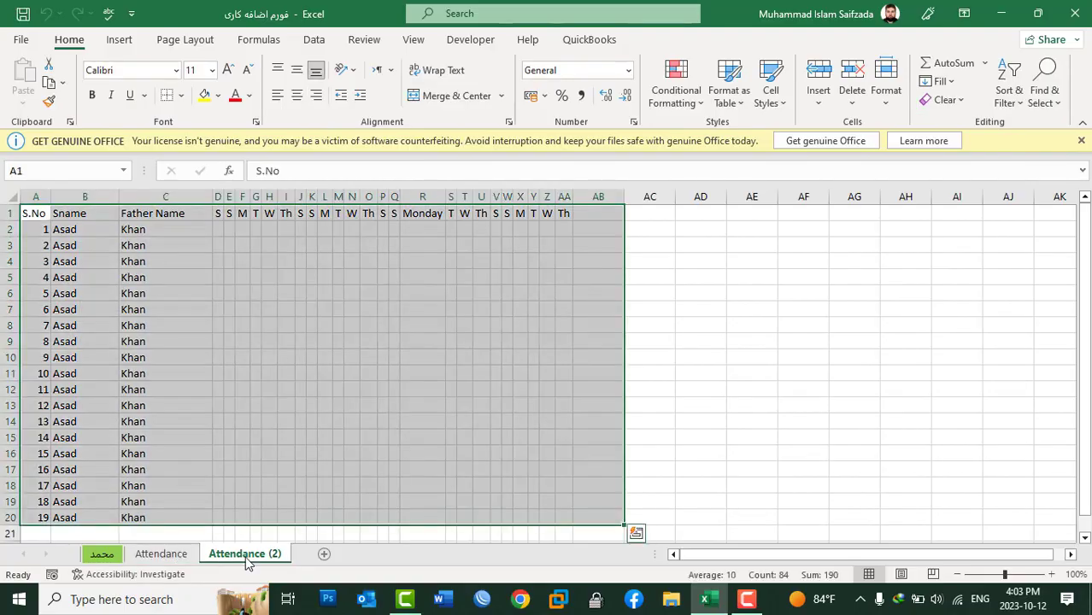
pyautogui.click(257, 454)
pyautogui.click(101, 554)
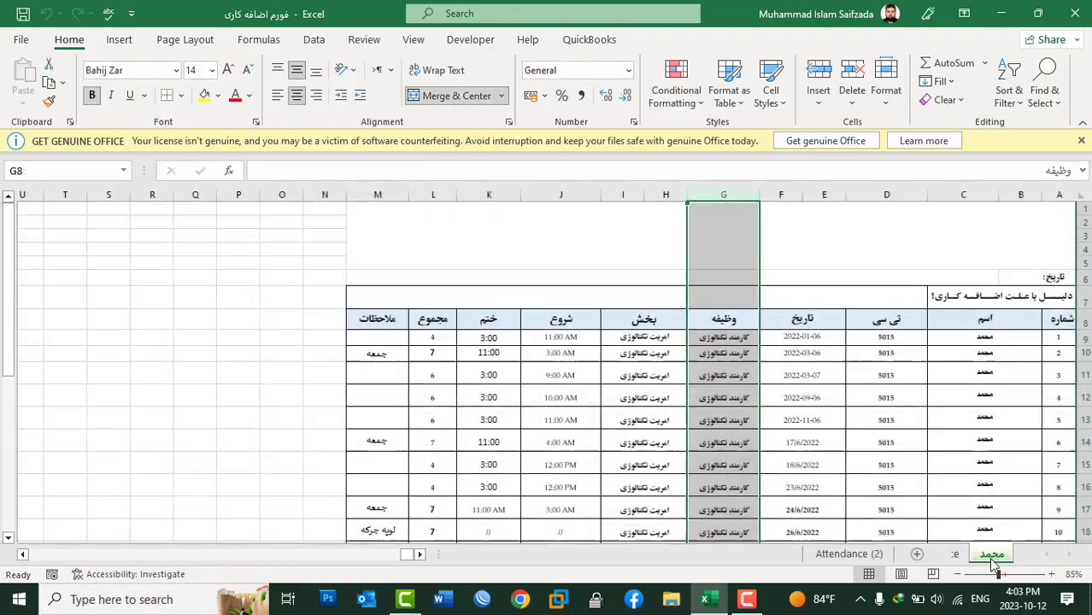
pyautogui.click(247, 253)
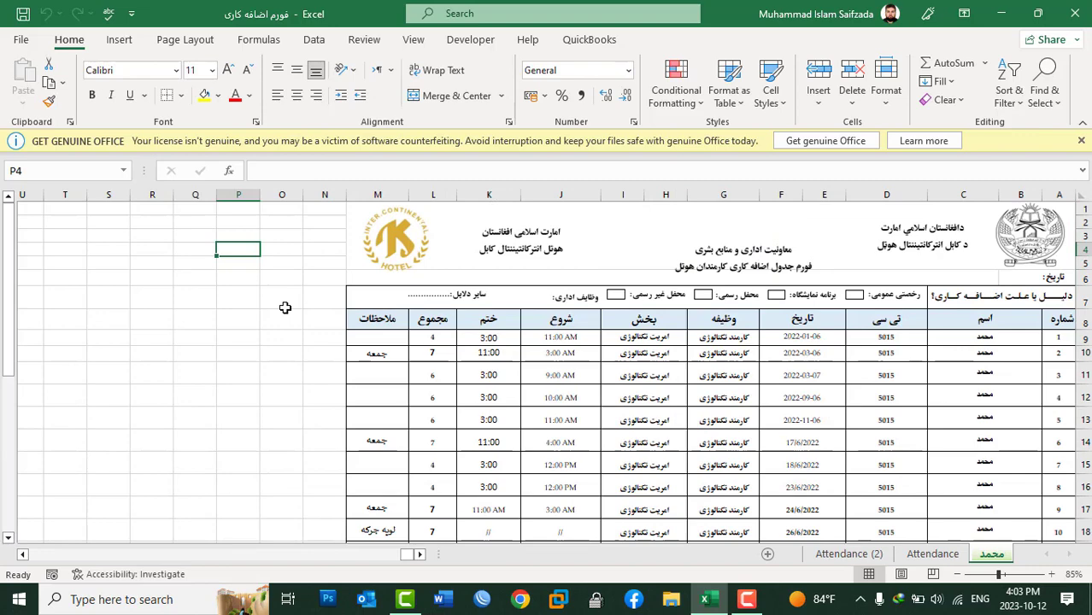
# Step: Create a new blank workbook and return to the green-tabbed sheet in the overtime form workbook
pyautogui.click(20, 40)
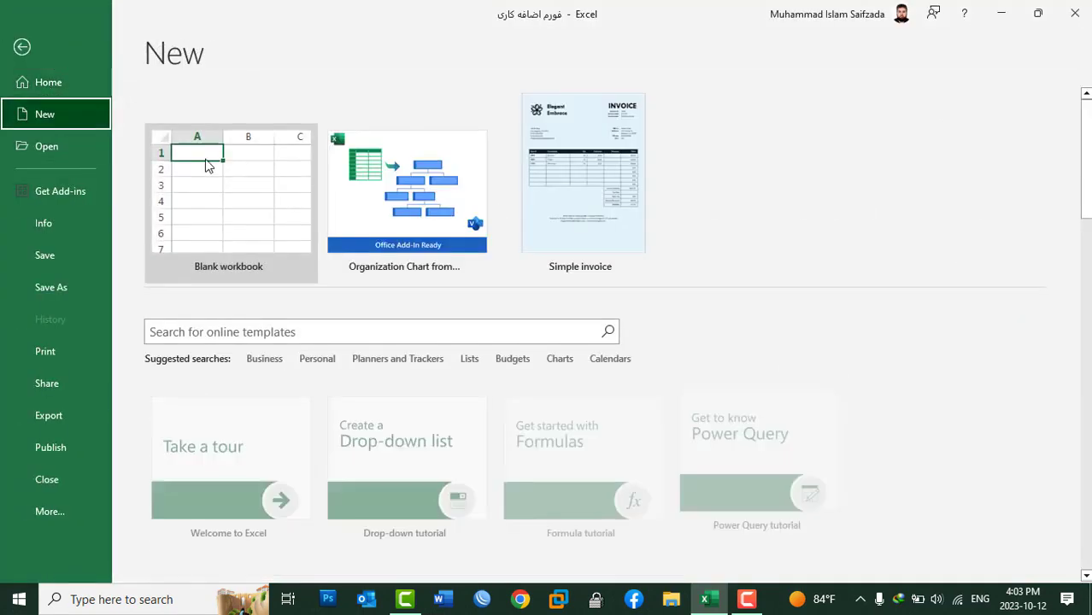
pyautogui.click(212, 157)
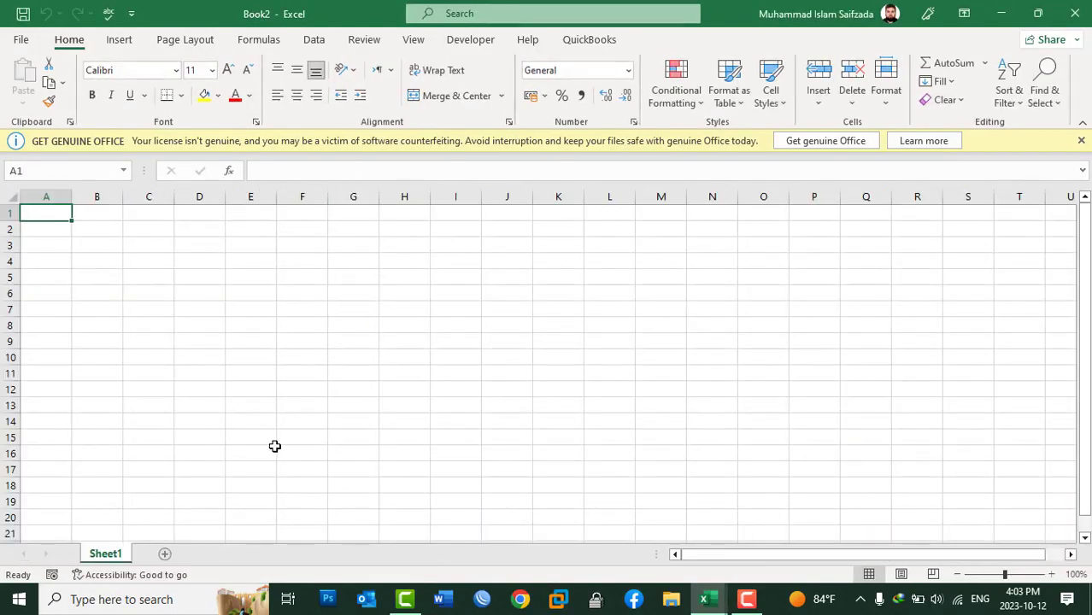
pyautogui.click(722, 606)
pyautogui.click(637, 551)
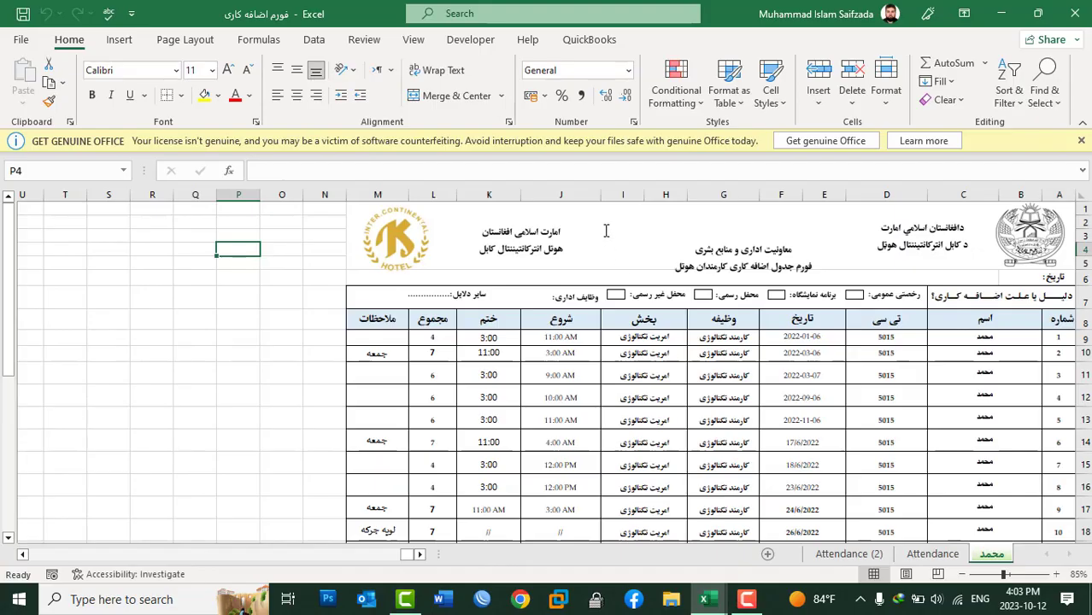
pyautogui.moveTo(129, 405); pyautogui.dragTo(154, 403)
pyautogui.click(193, 337)
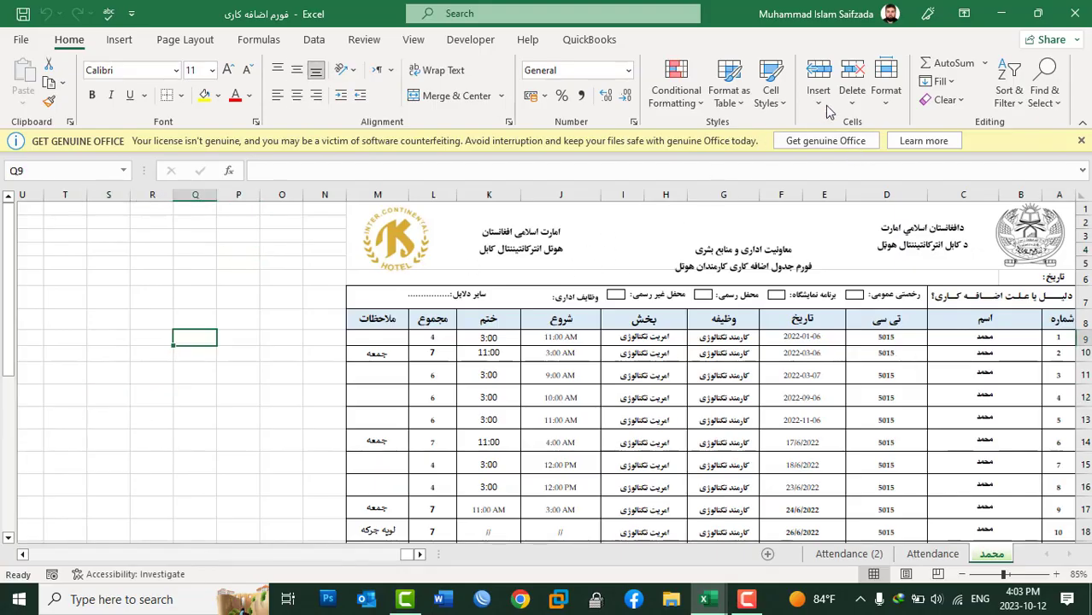
# Step: Create a copy of the green-tabbed overtime form sheet in the Book2 workbook, placed before Sheet1
pyautogui.click(886, 92)
pyautogui.click(916, 356)
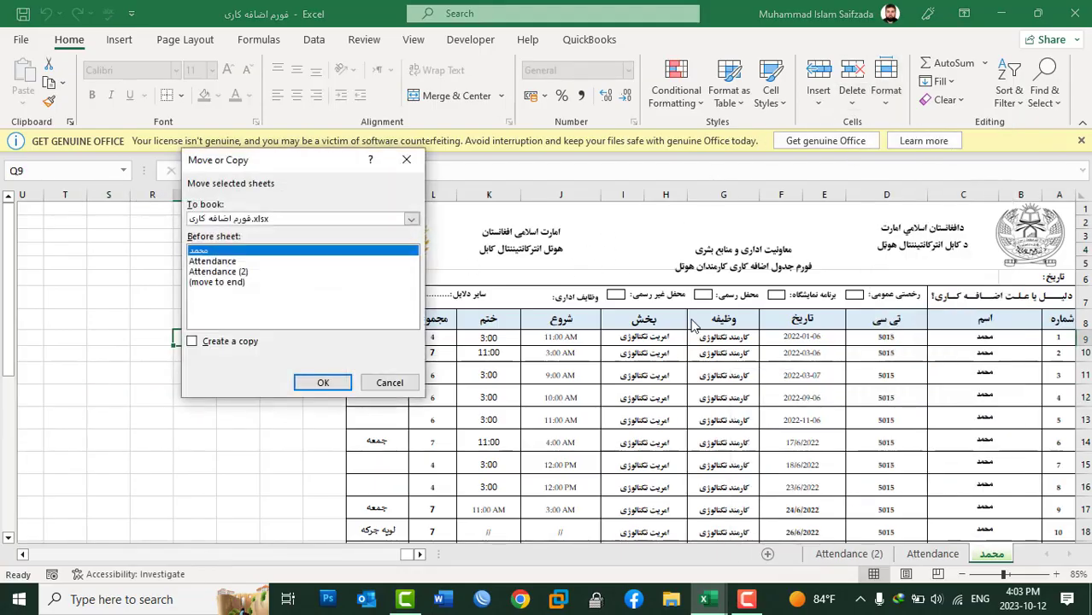
pyautogui.click(237, 343)
pyautogui.click(411, 219)
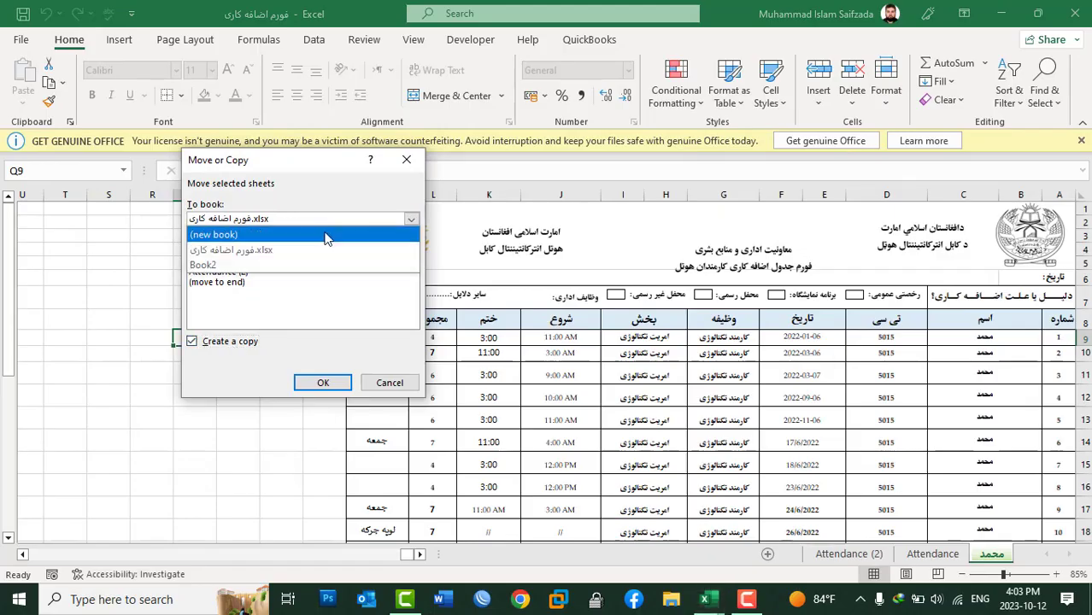
pyautogui.click(242, 267)
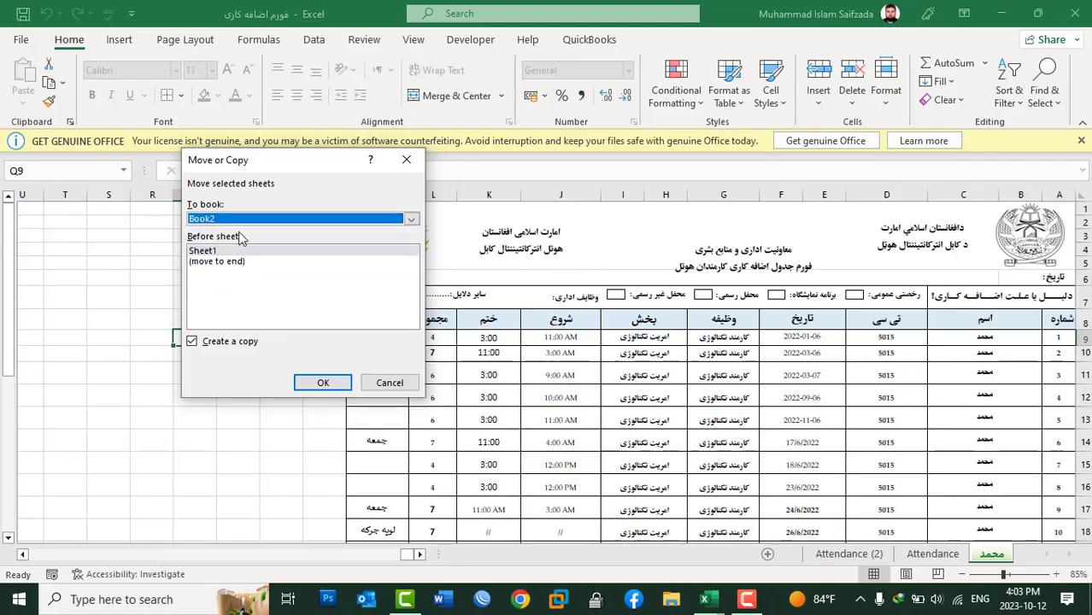
pyautogui.click(270, 220)
pyautogui.click(220, 264)
pyautogui.click(321, 383)
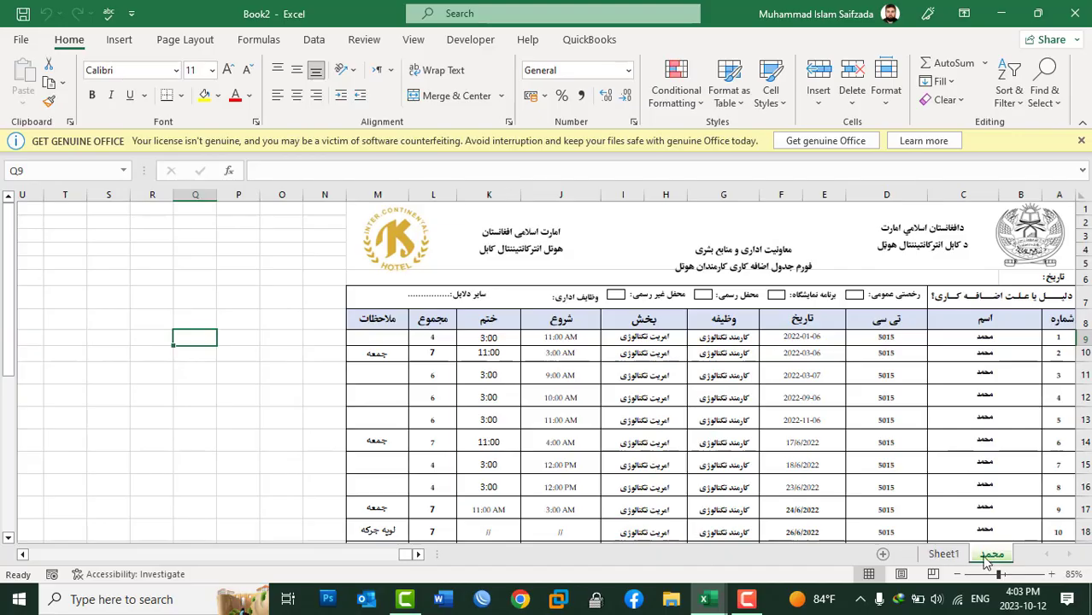
pyautogui.click(254, 278)
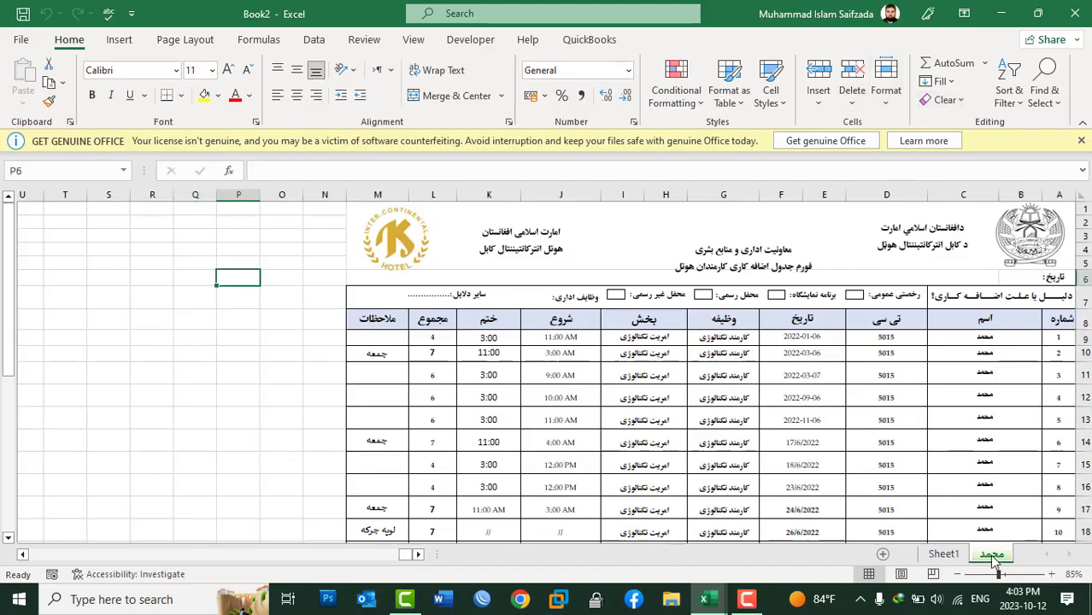
# Step: Set the tab colour of Sheet1 in Book2 to the theme blue and check it from the other sheet
pyautogui.click(944, 554)
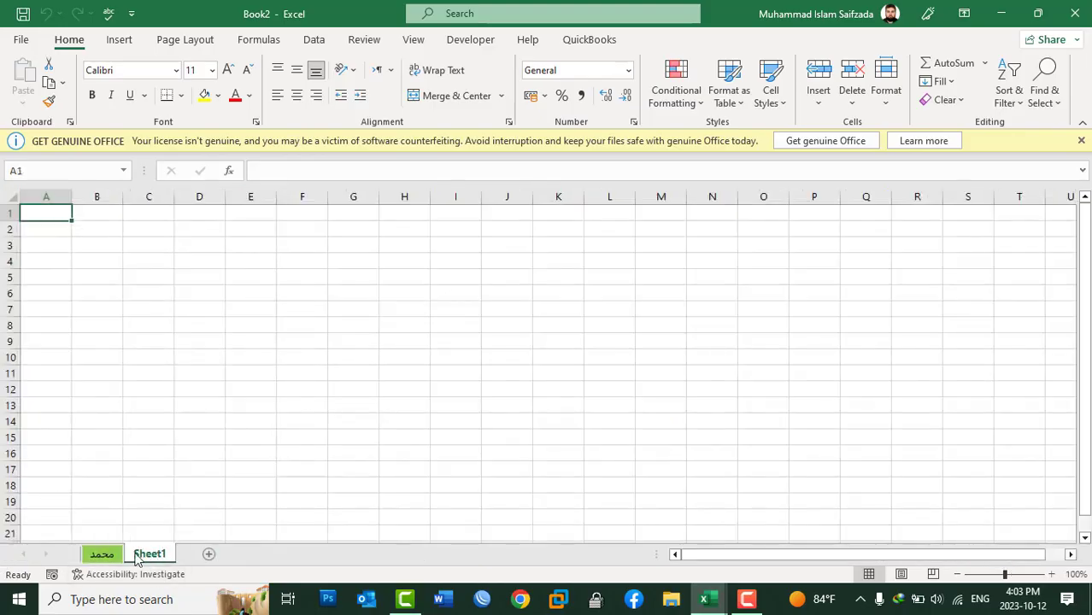
pyautogui.click(887, 96)
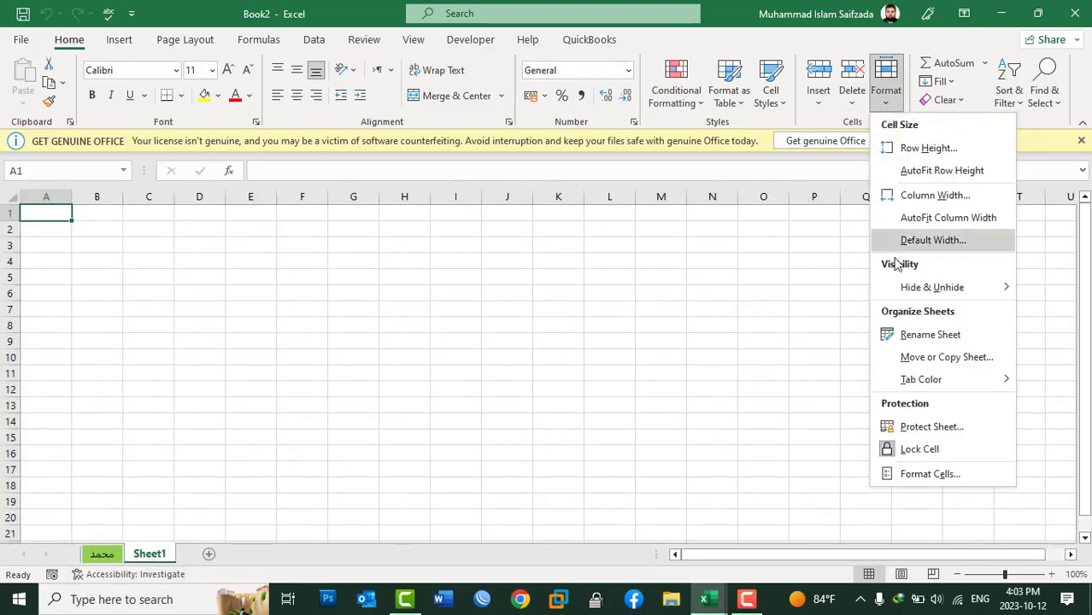
pyautogui.moveTo(893, 383)
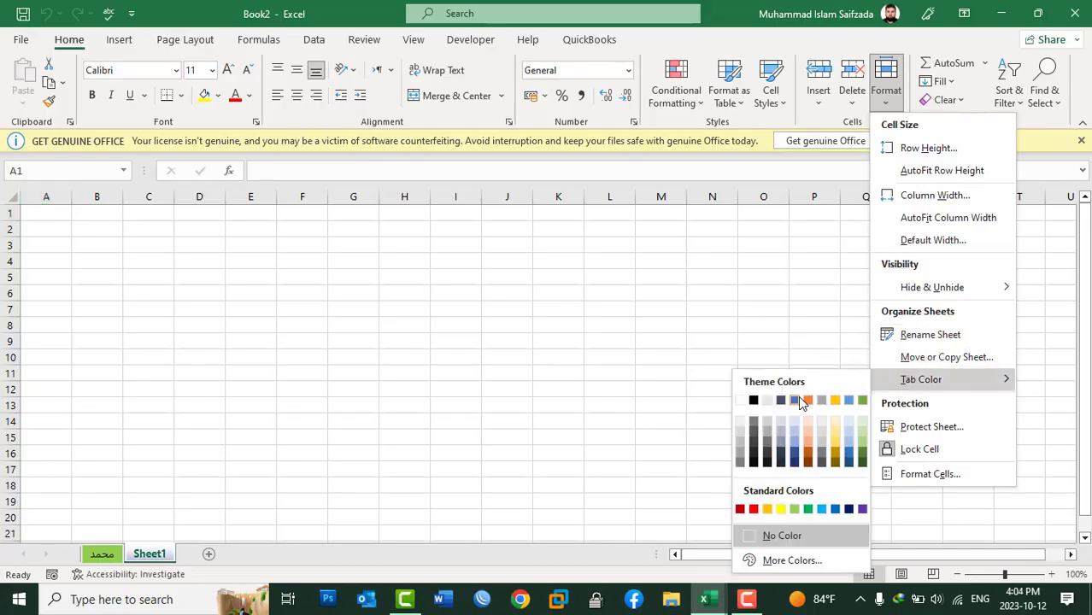
pyautogui.click(795, 400)
pyautogui.click(282, 411)
pyautogui.click(103, 556)
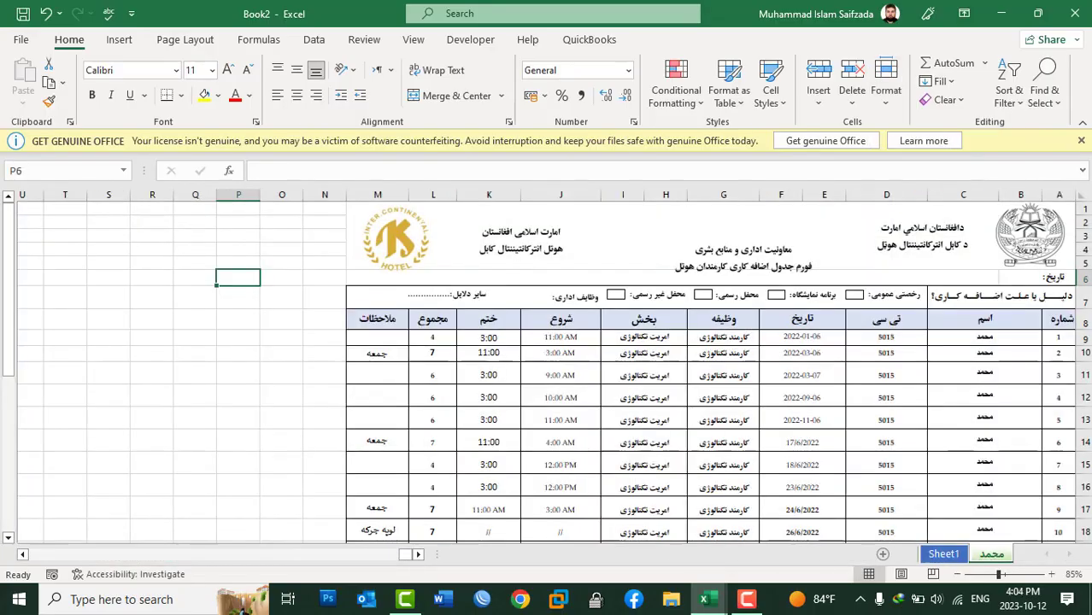
pyautogui.click(944, 555)
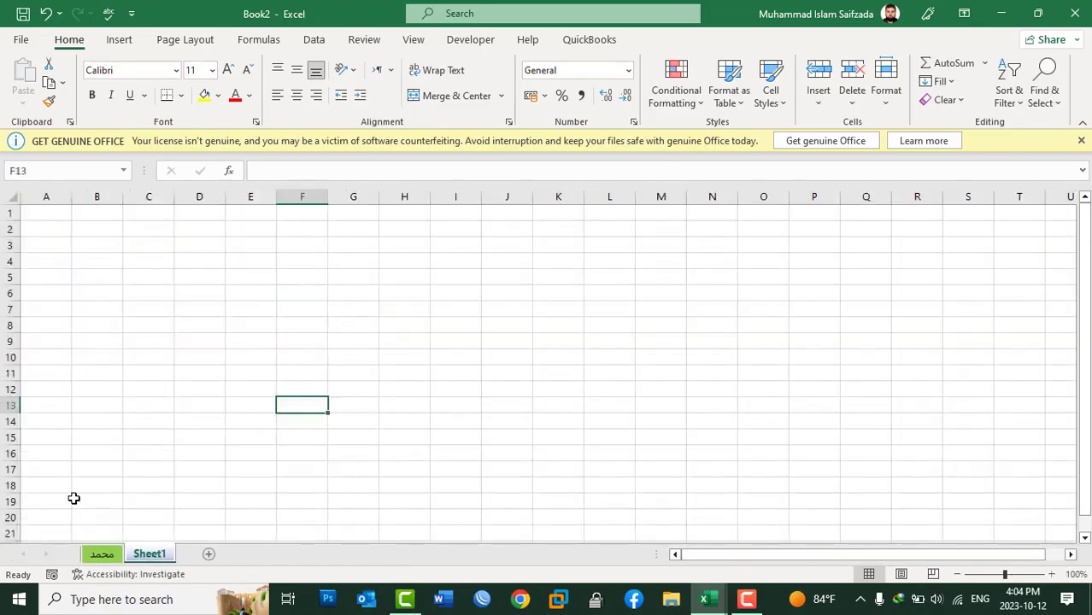
# Step: Open the cell and sheet formatting options for Sheet1
pyautogui.click(561, 271)
pyautogui.click(886, 96)
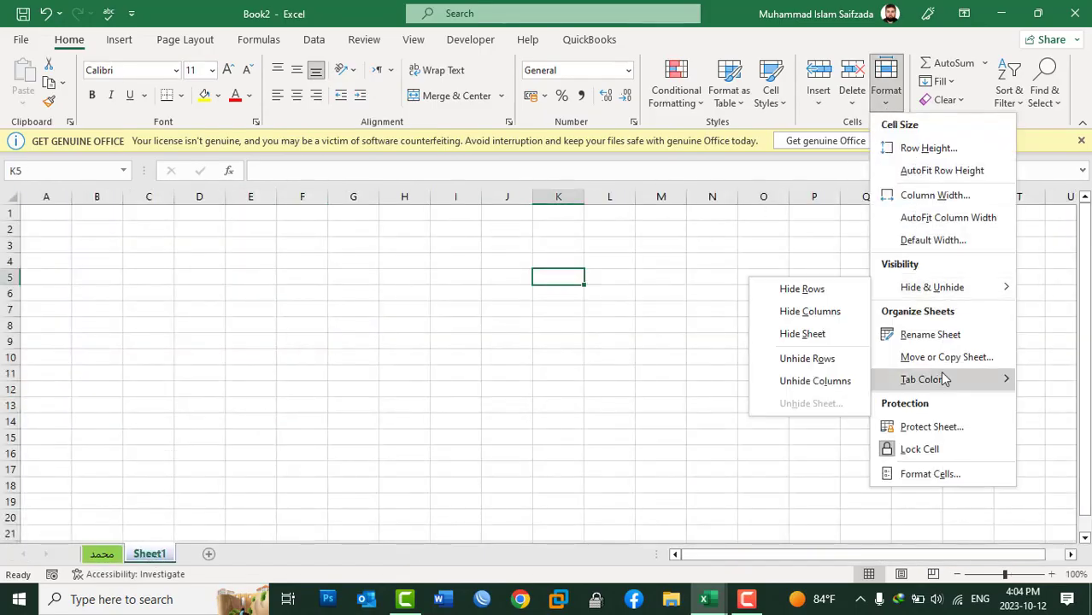